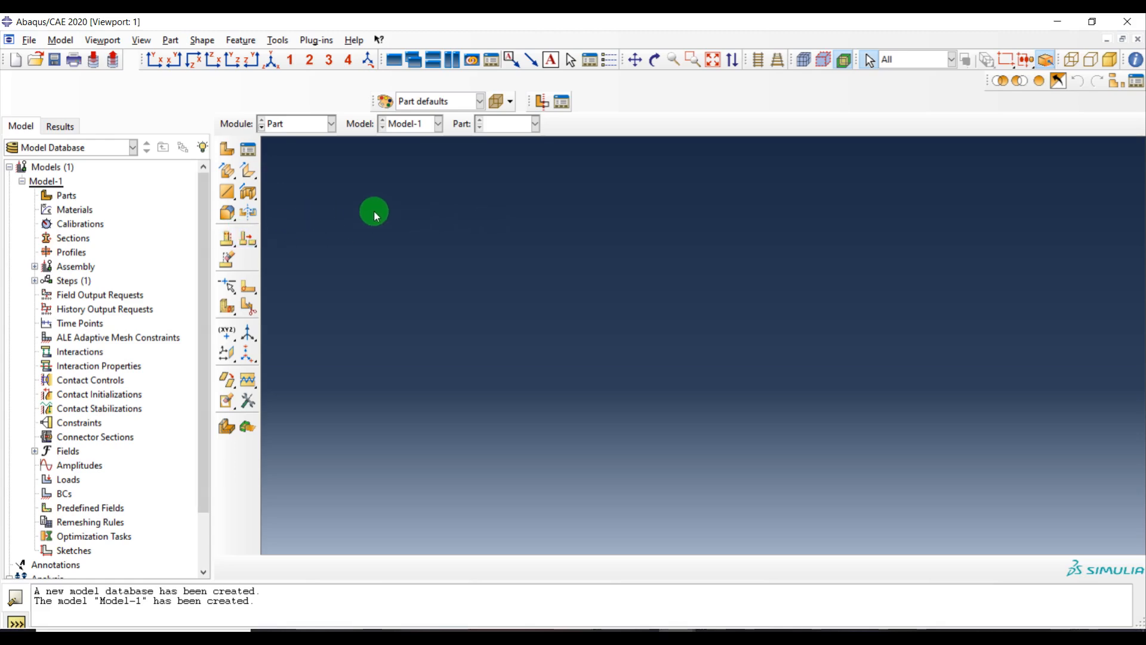
Create a 3D deformable solid extrusion part named Substrate with an approximate size of 0.1
click(231, 152)
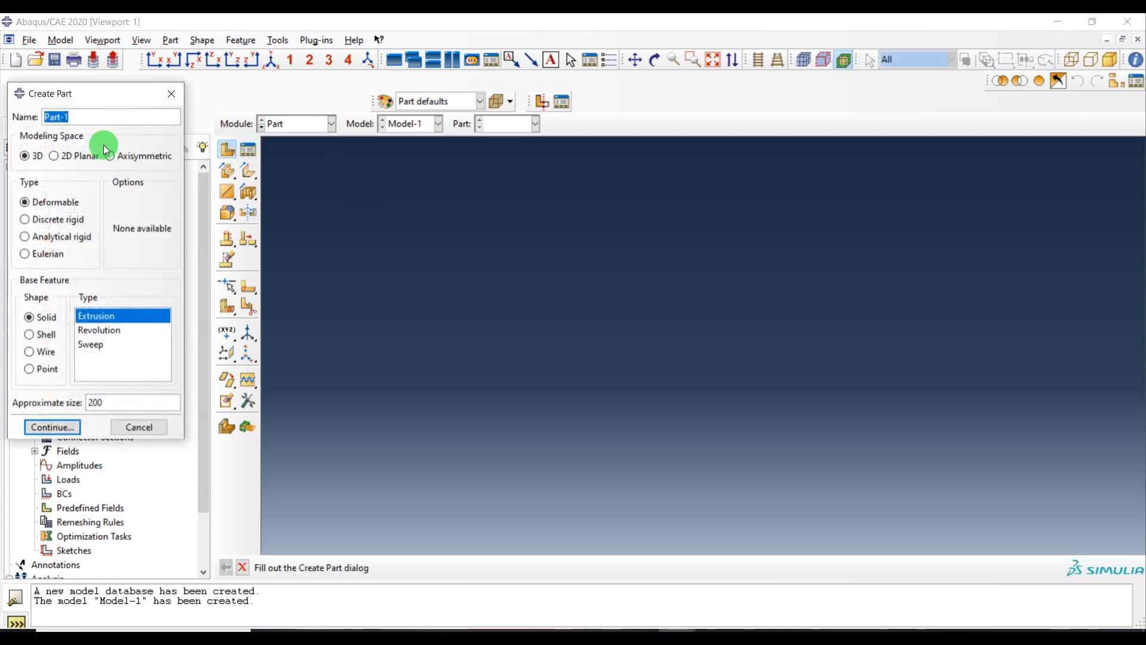
text(Substrate)
double_click(124, 403)
key(BackSpace)
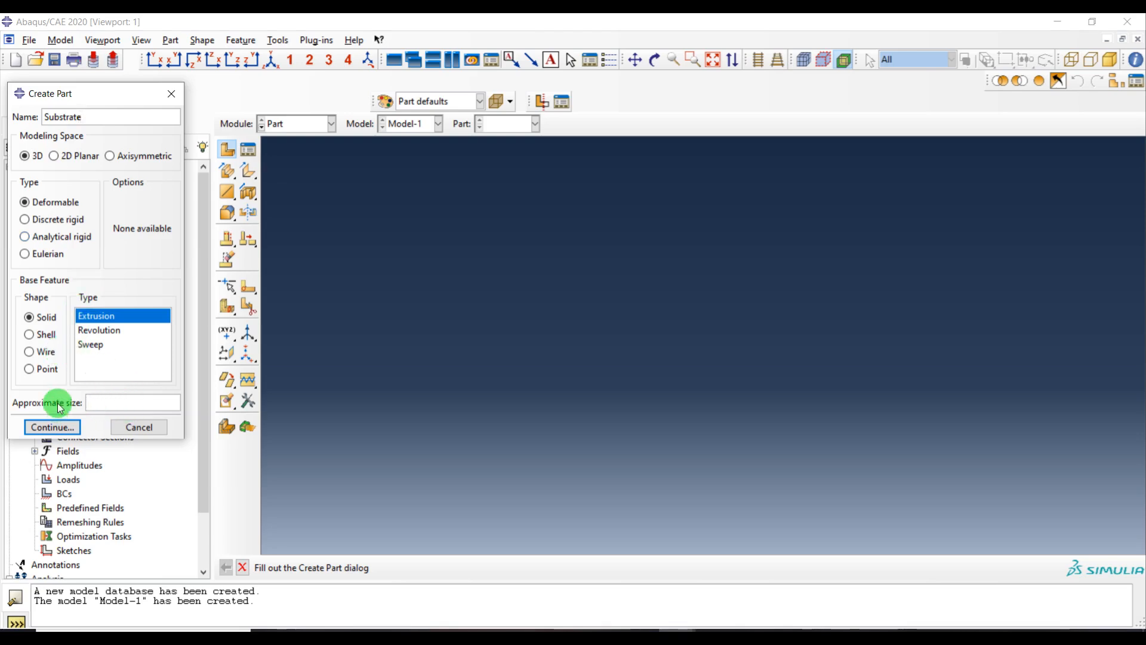
text(0.1)
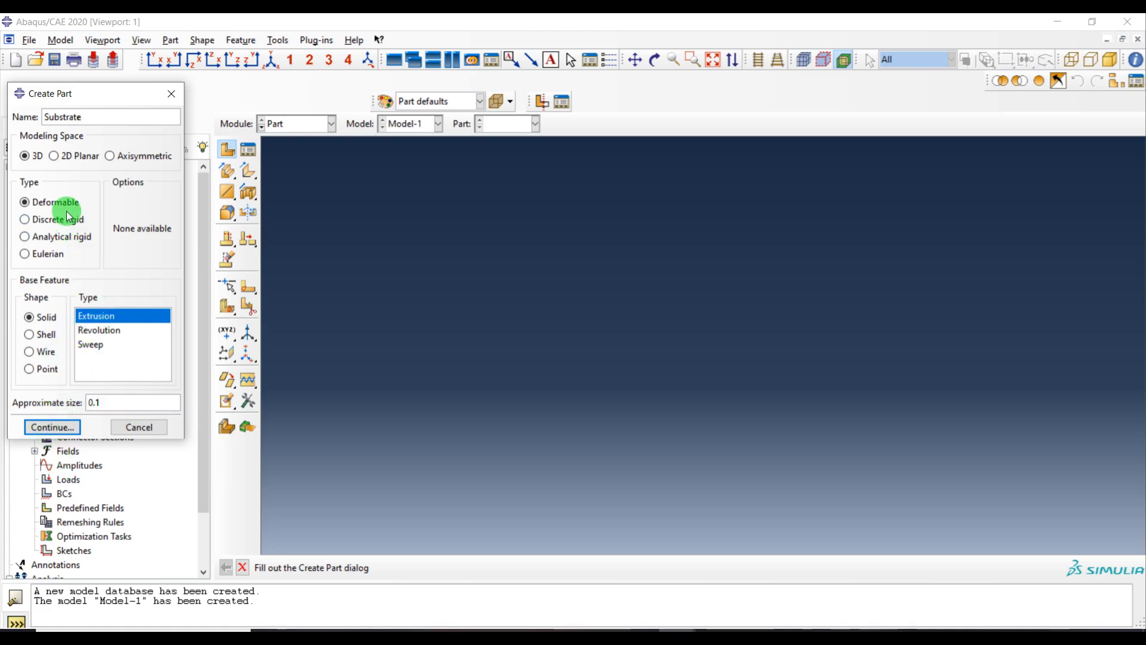
click(42, 427)
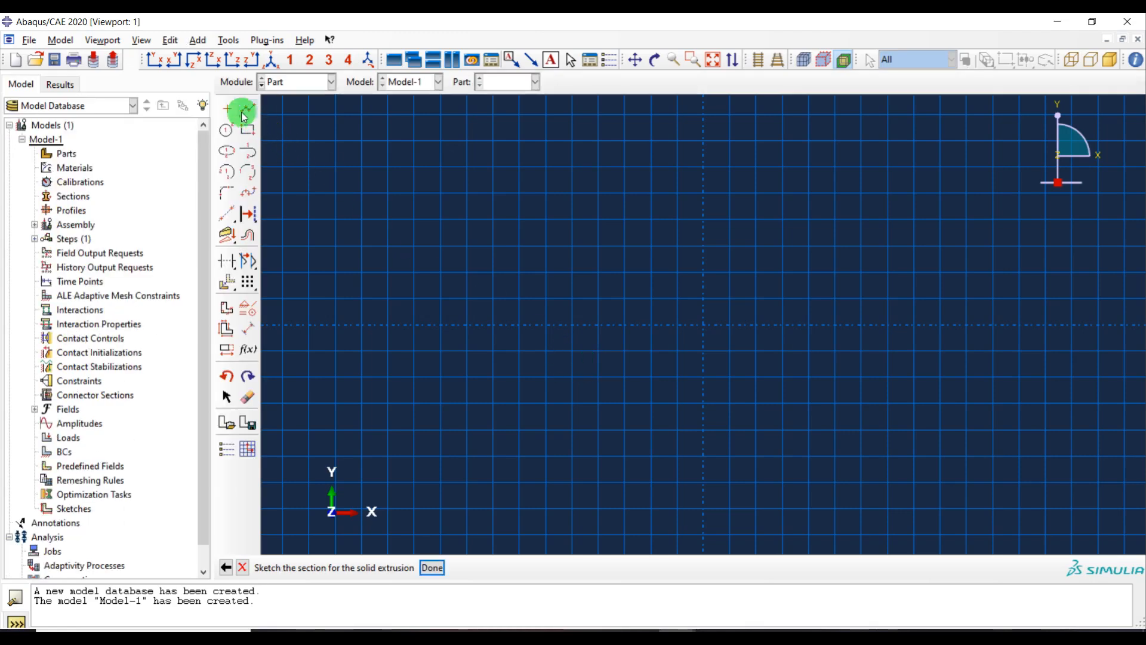
Place a sketch point at the origin and apply a Fixed constraint to it
click(229, 111)
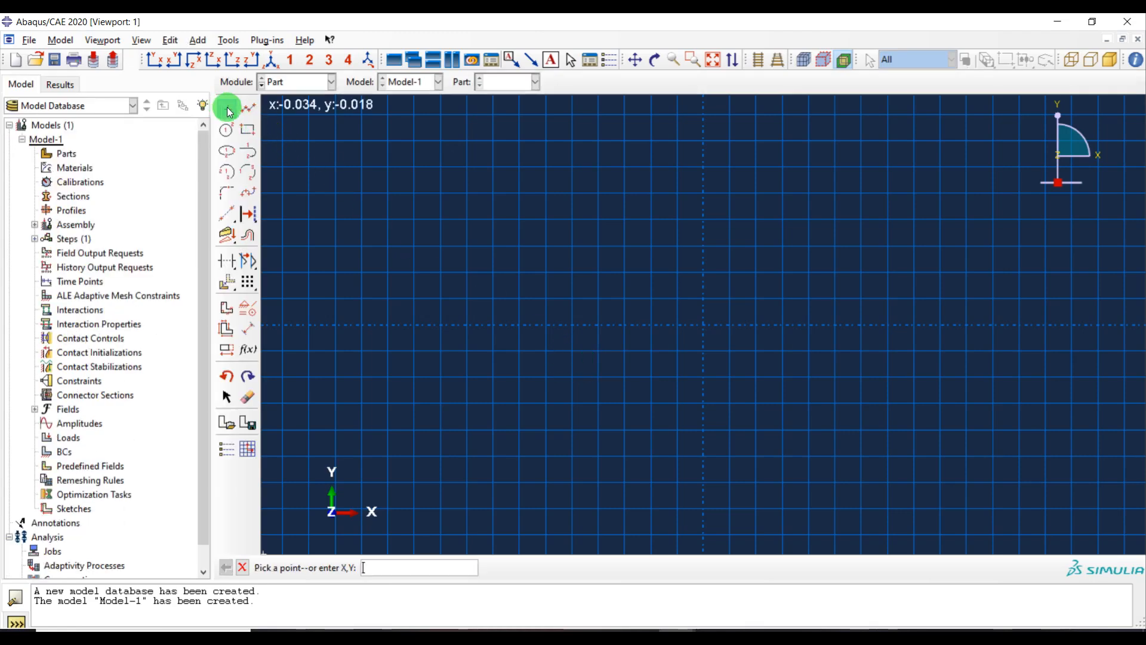
click(703, 324)
click(249, 281)
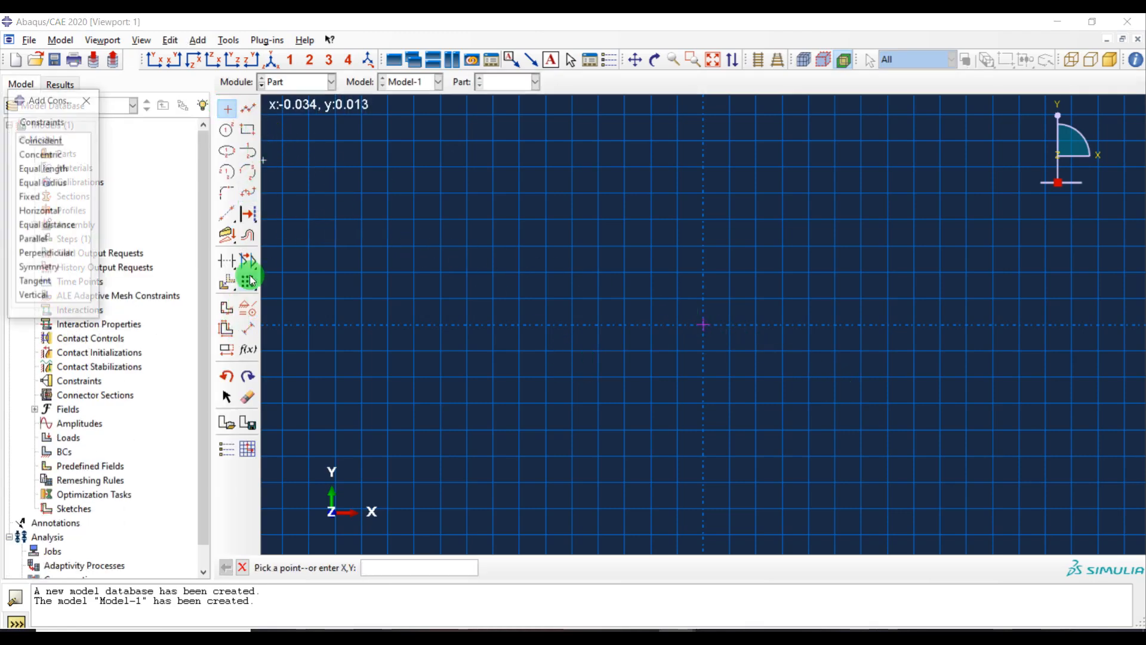
click(54, 195)
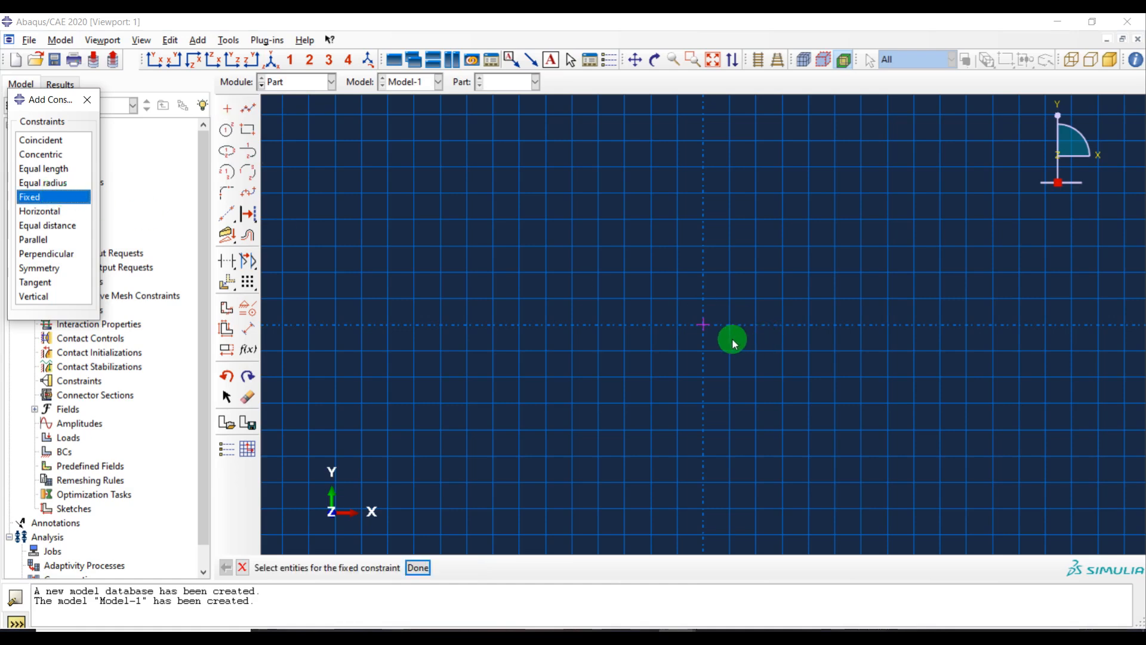
click(703, 325)
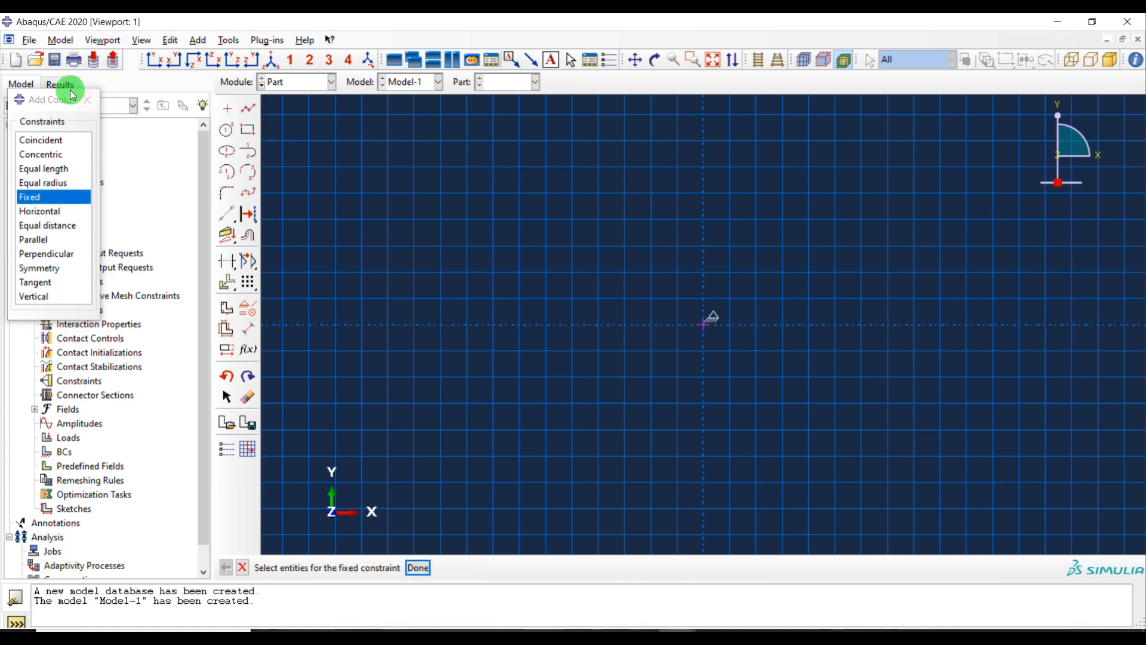
click(89, 102)
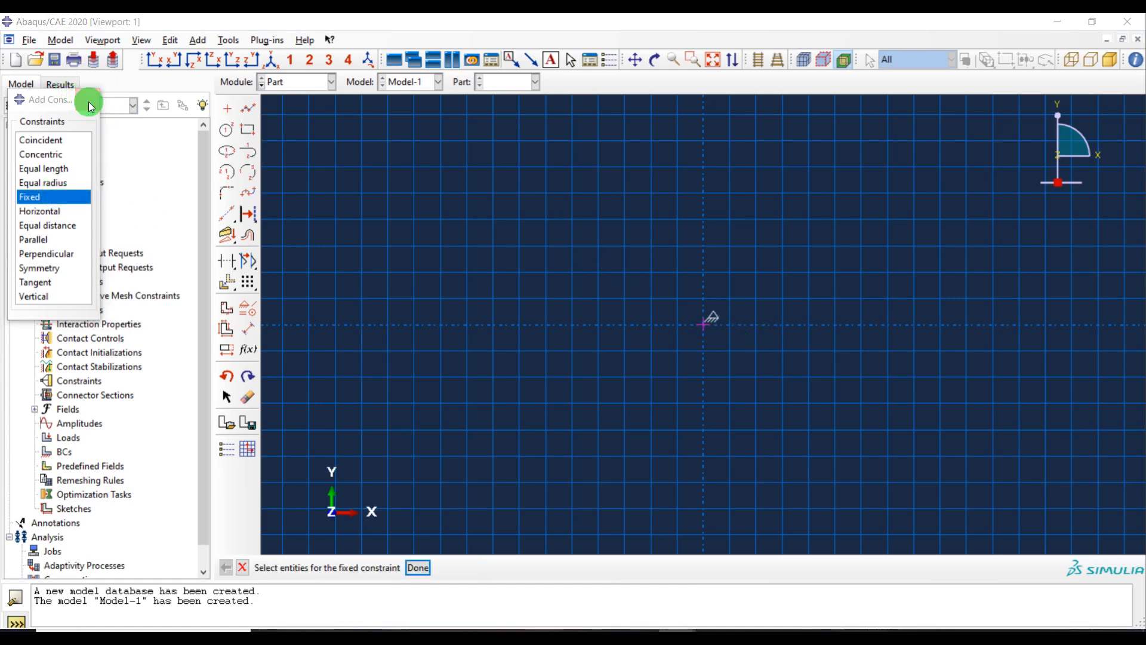
Sketch a rectangle from the origin about 0.028 wide and 0.006 tall above the horizontal axis
click(247, 130)
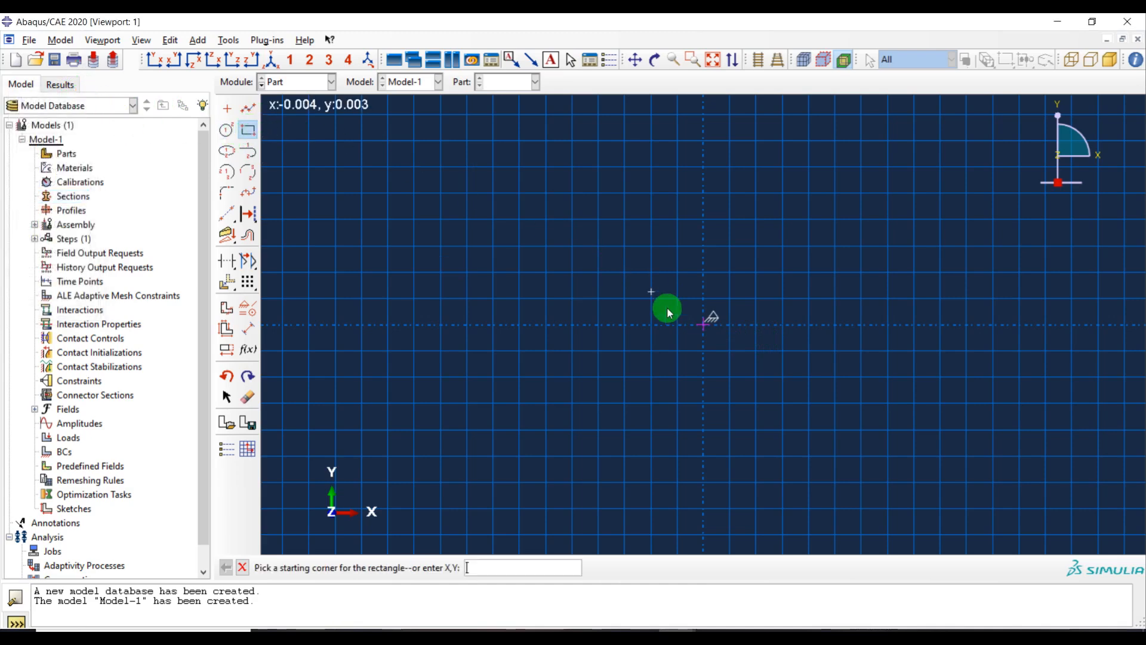
click(703, 325)
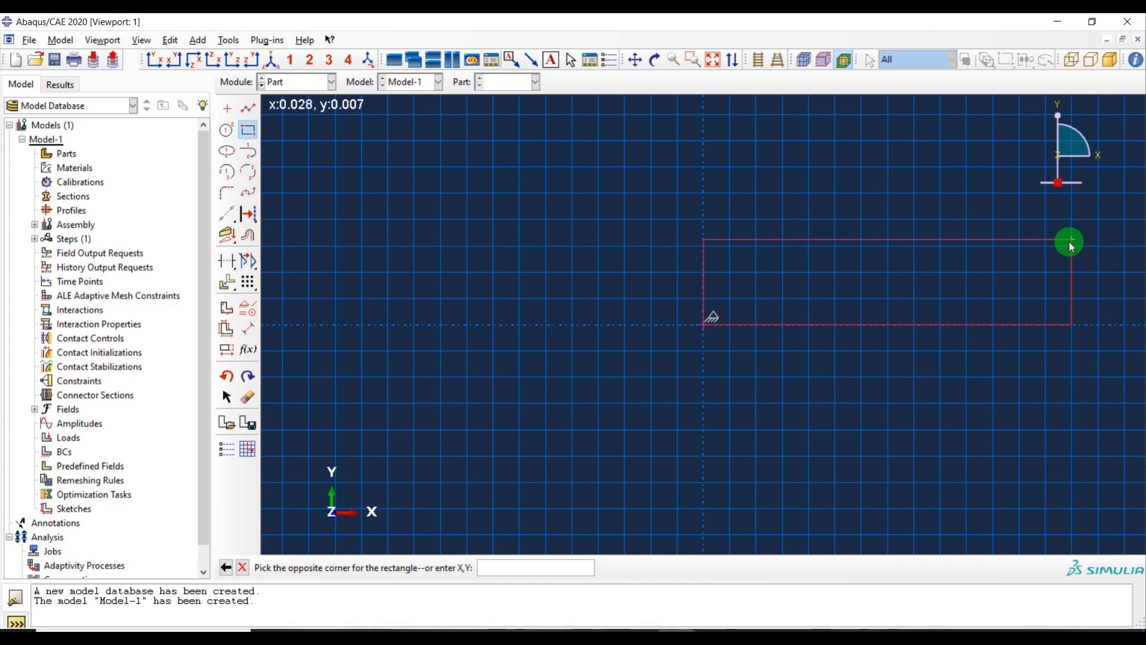
click(1072, 245)
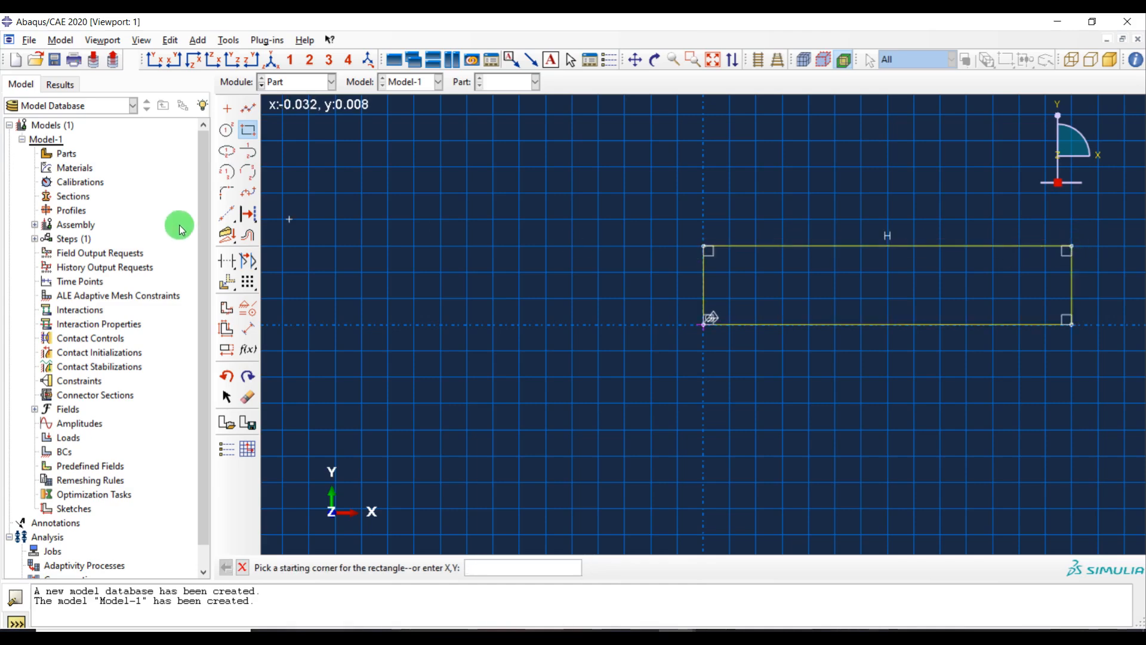
Dimension the rectangle's vertical left edge at a height of 0.006
click(247, 328)
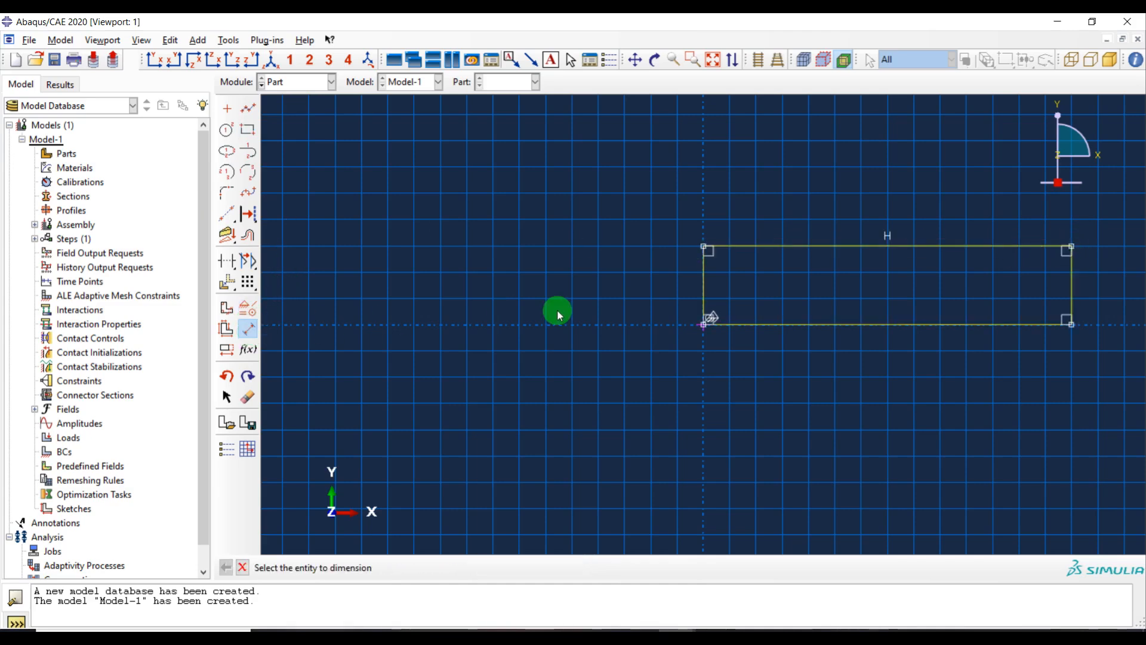
click(702, 276)
click(625, 267)
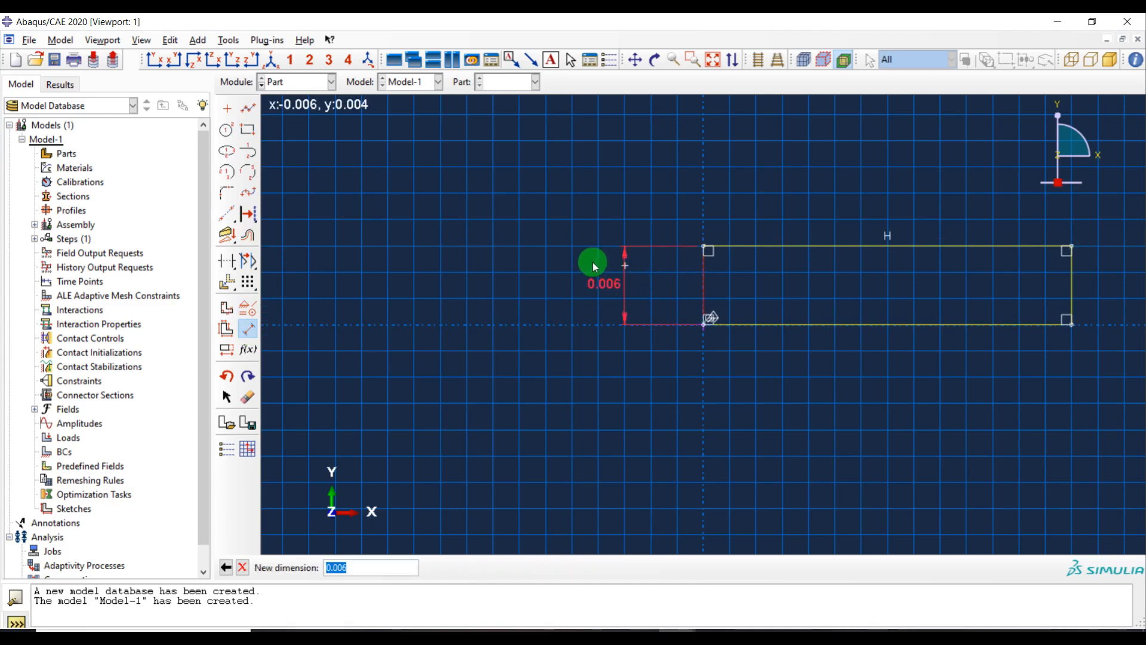
key(Return)
Dimension the rectangle's bottom edge and set its width to 0.05
click(917, 324)
click(915, 380)
text(0)
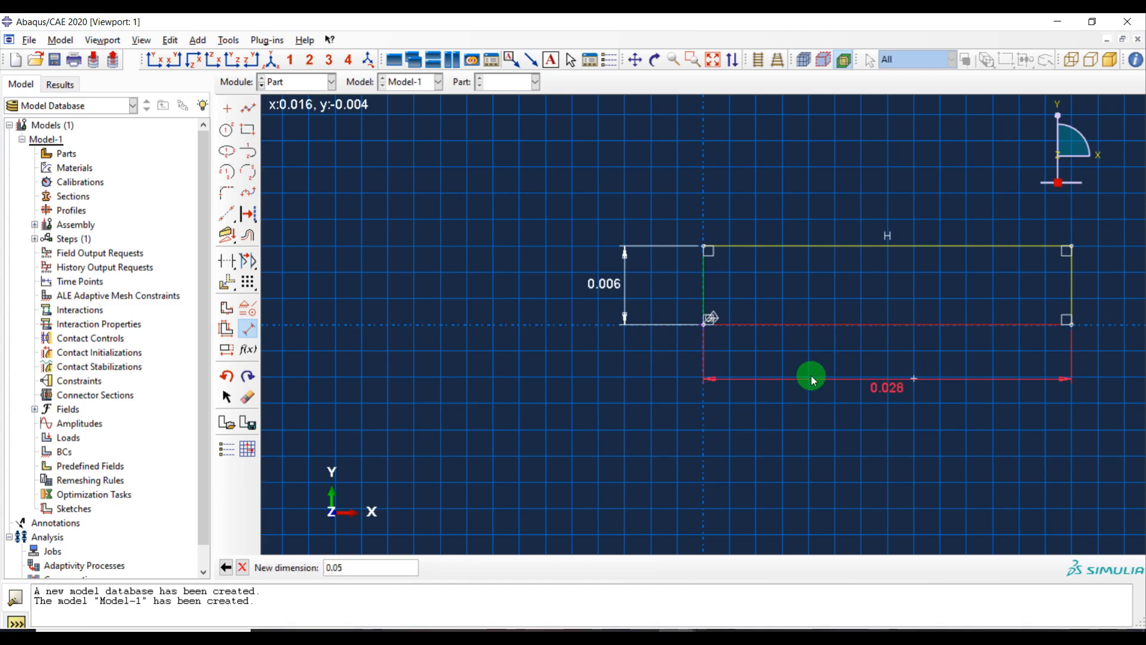
key(Return)
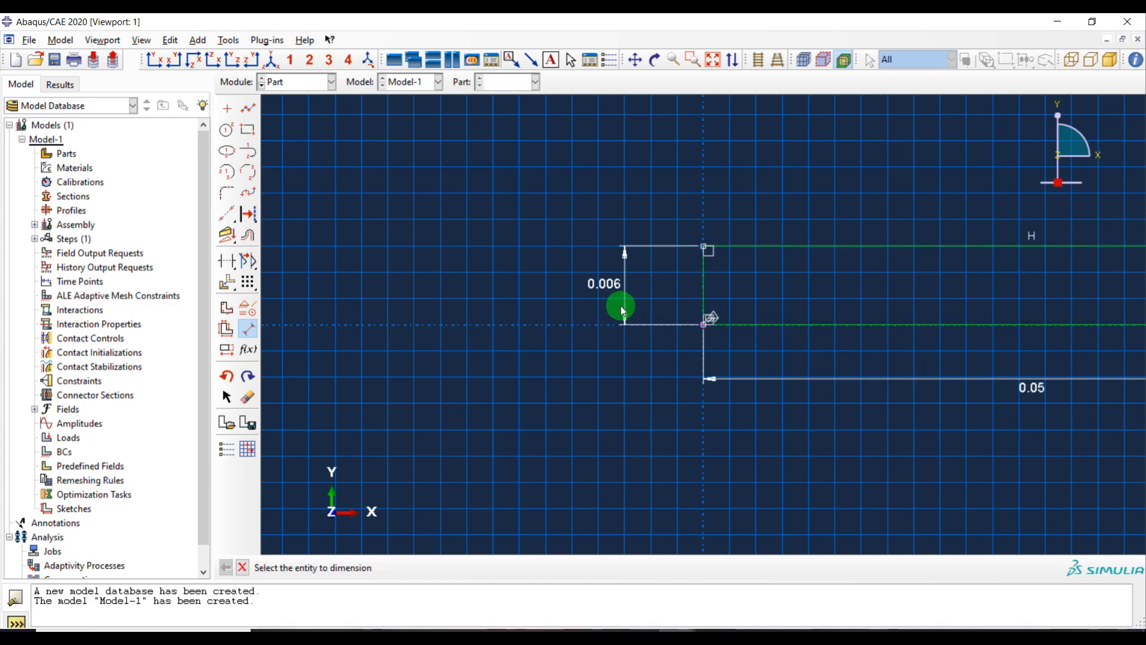
key(Escape)
Finish the sketch and extrude the rectangle to a depth of 0.08
middle_click(453, 331)
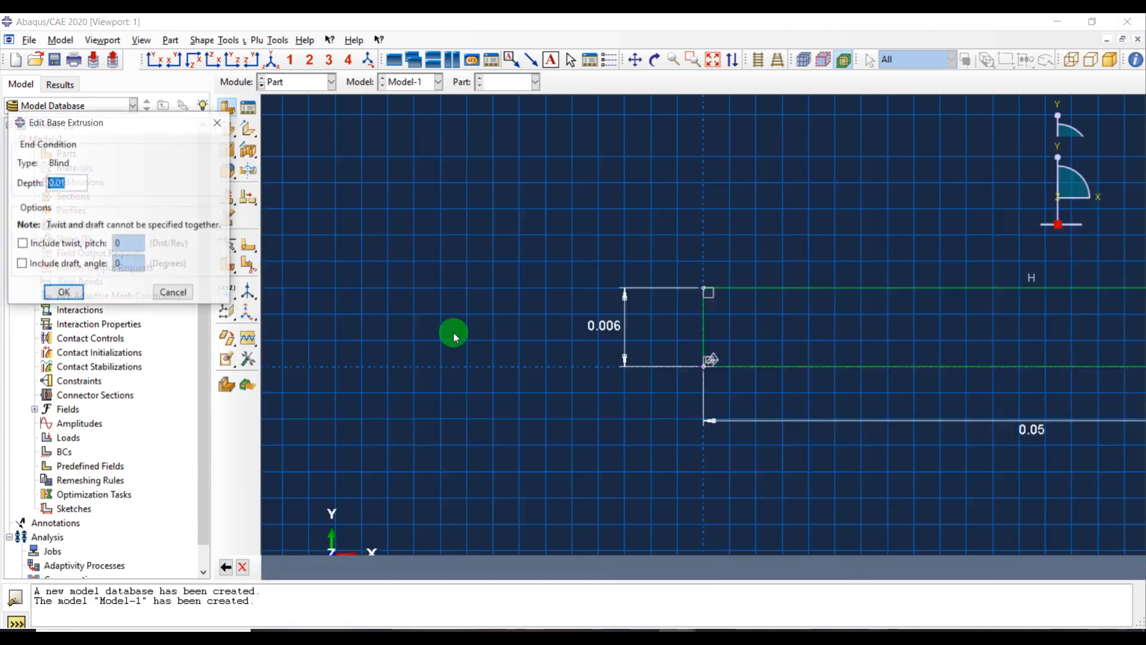
click(67, 184)
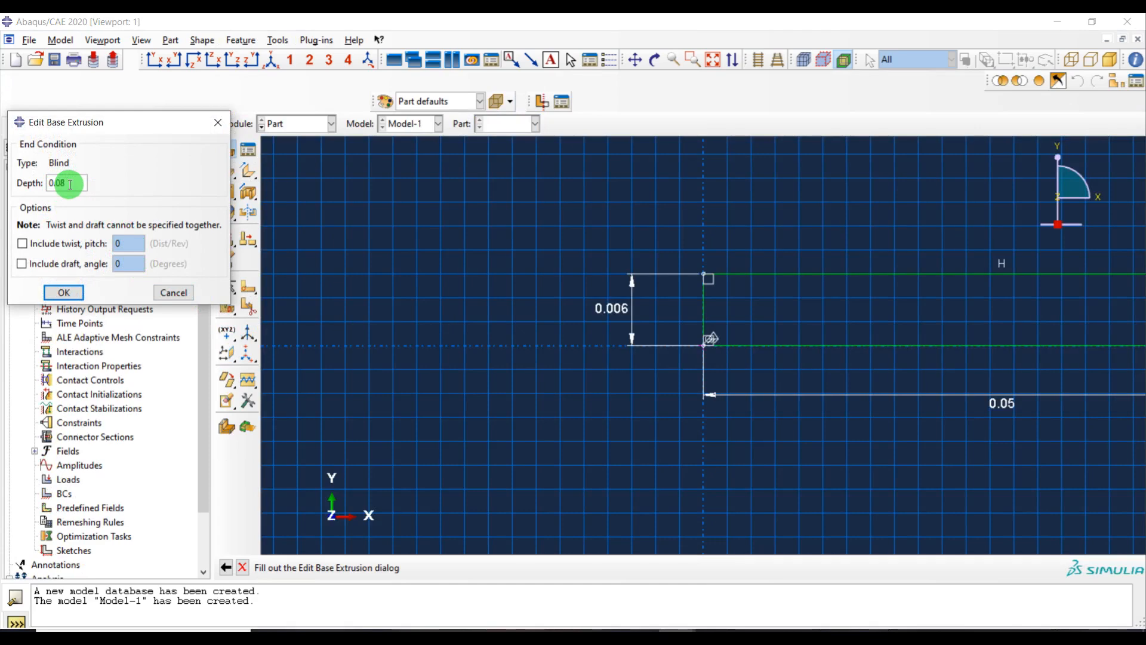
click(59, 292)
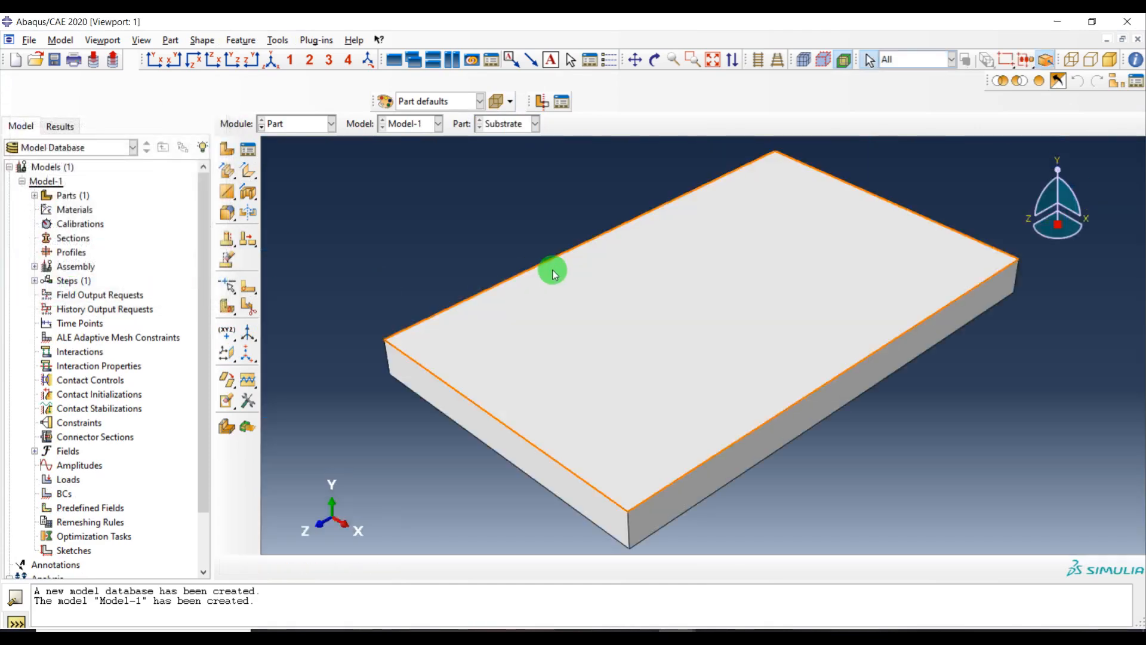
Create a 3D deformable solid revolution part named Layer with an approximate size of 0.05
click(226, 149)
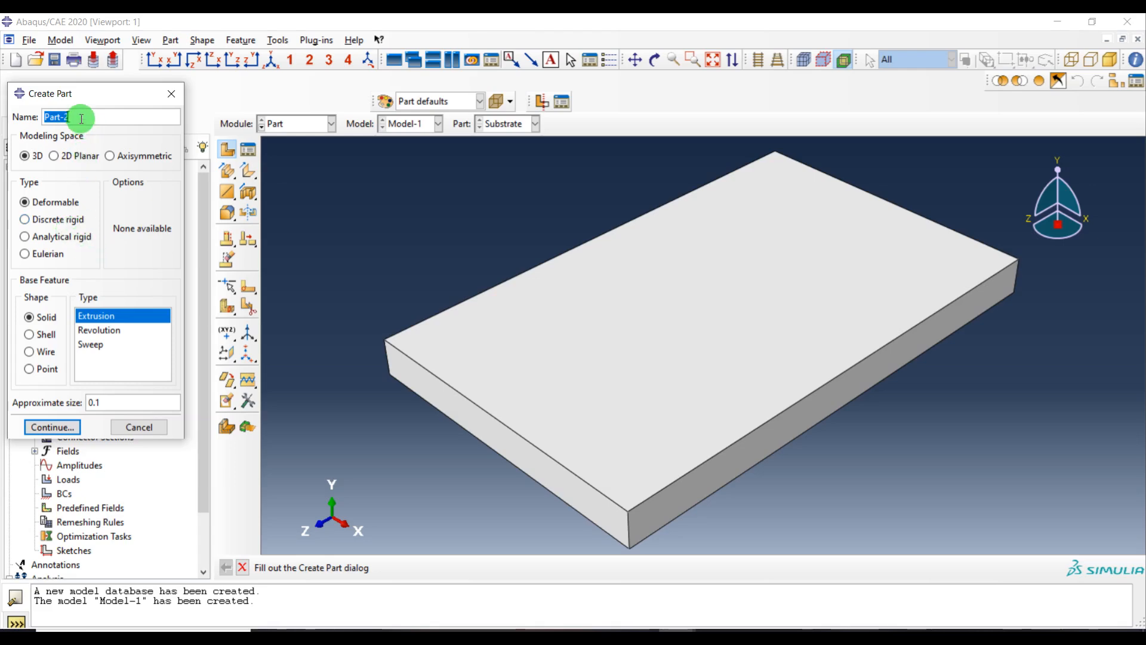
text(Layer)
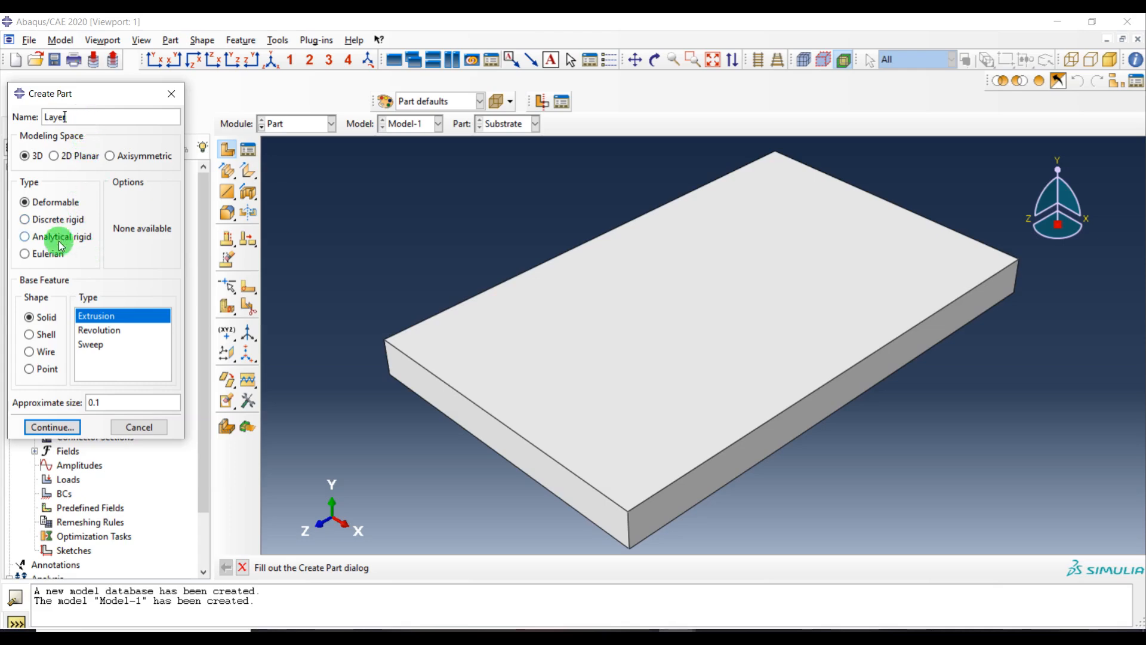
click(90, 330)
click(112, 402)
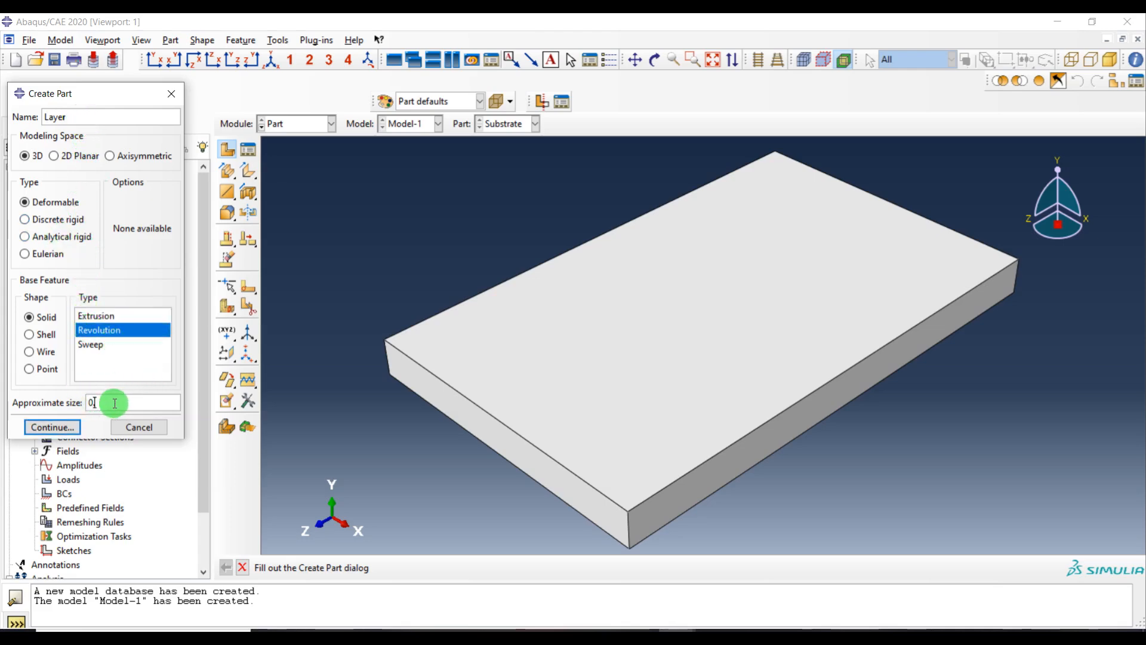
click(56, 427)
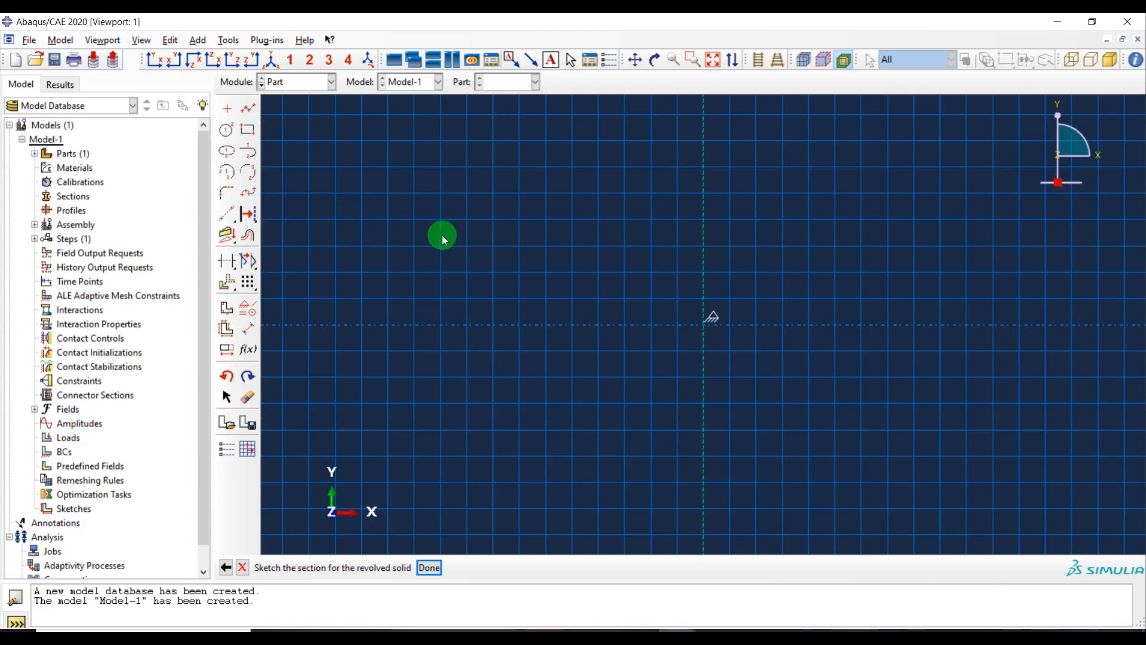
Sketch a circle of about 0.002 radius centered on the horizontal axis, about 0.007 right of the revolve axis
click(231, 118)
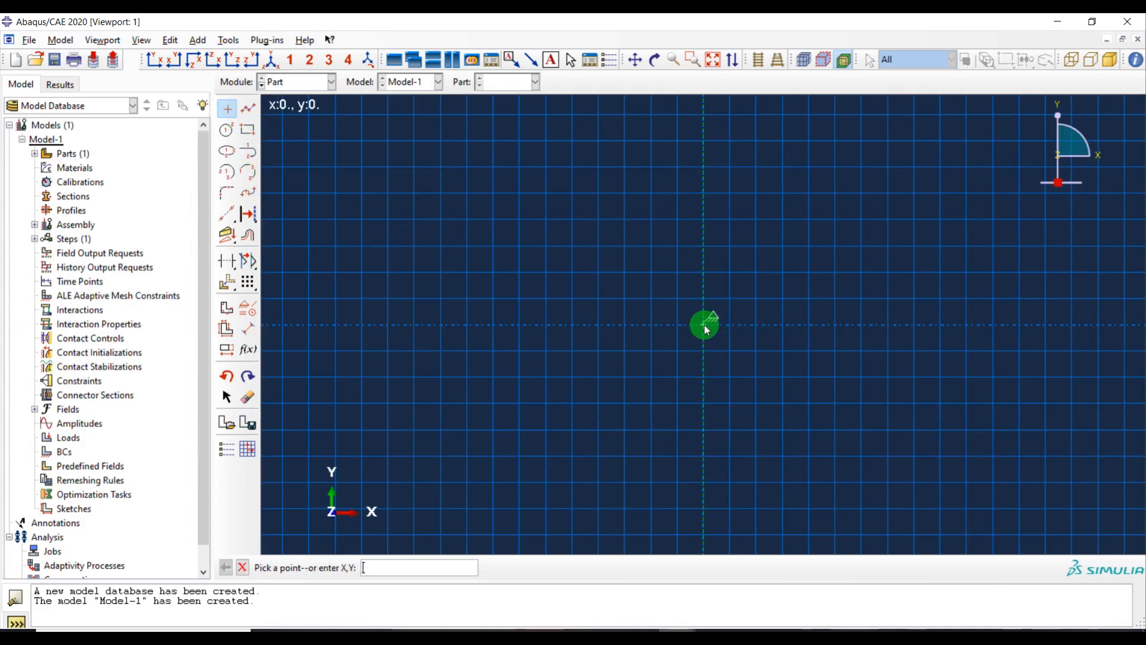
click(226, 130)
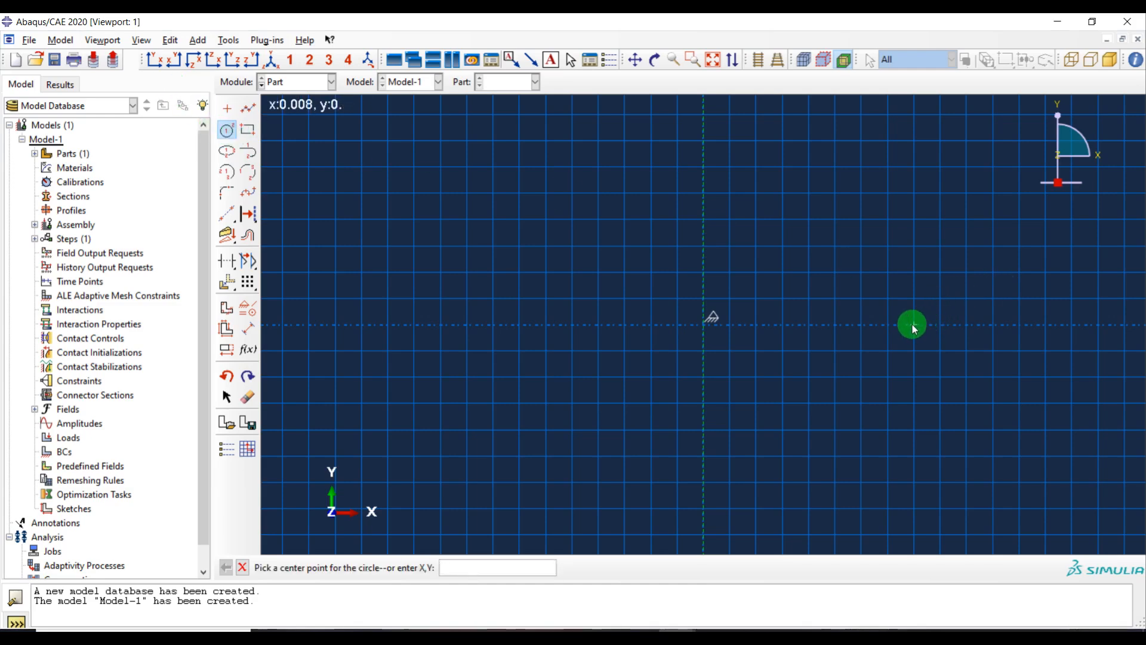
click(887, 325)
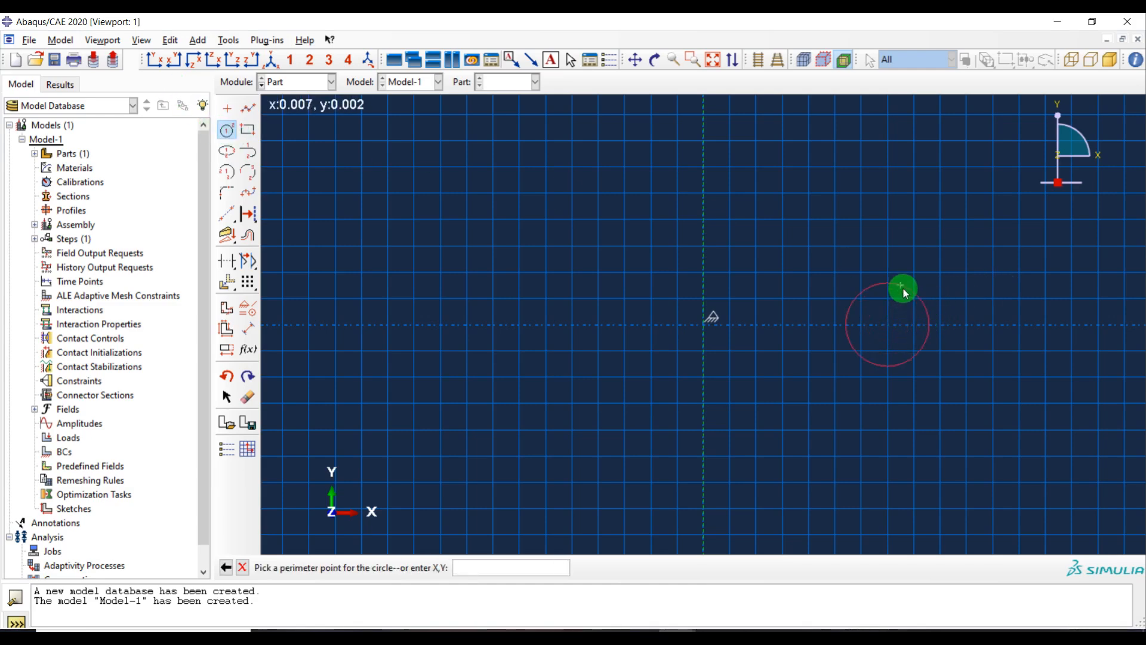
click(889, 274)
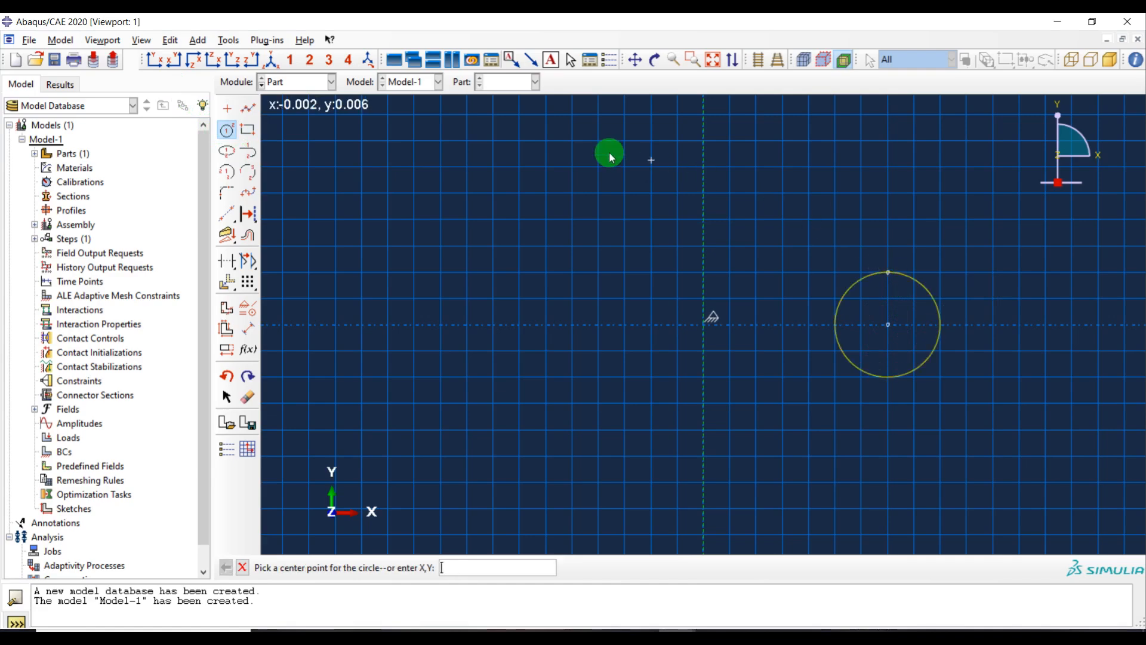
Dimension the circle center's horizontal distance from the revolve axis and set it to 0.01
click(247, 328)
click(887, 324)
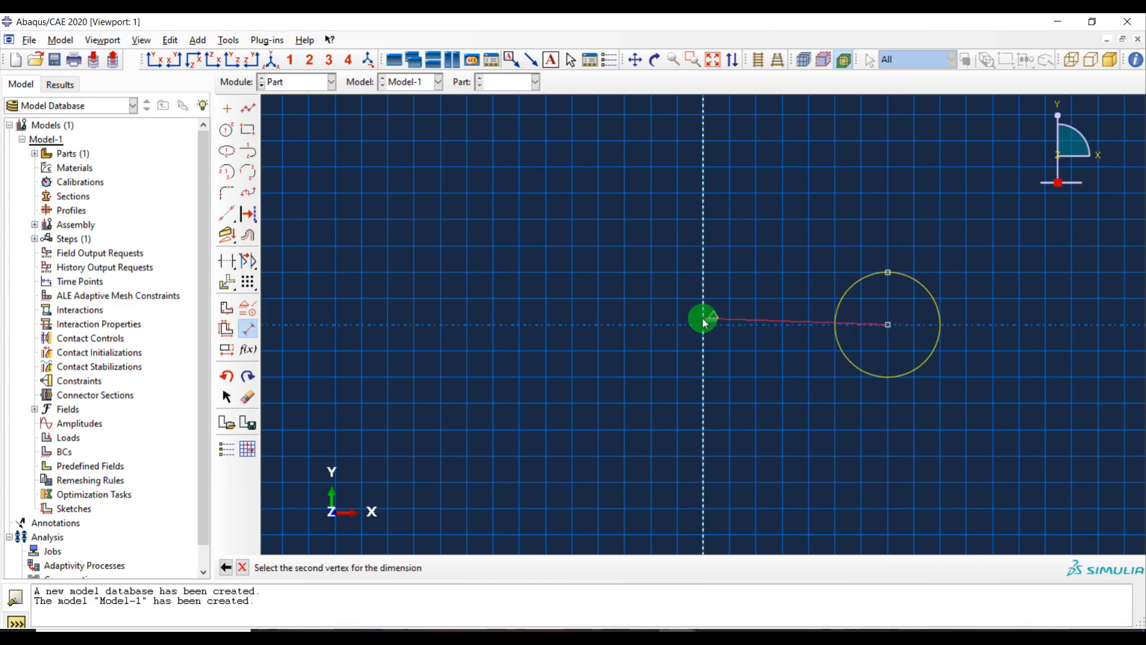
click(704, 329)
click(825, 435)
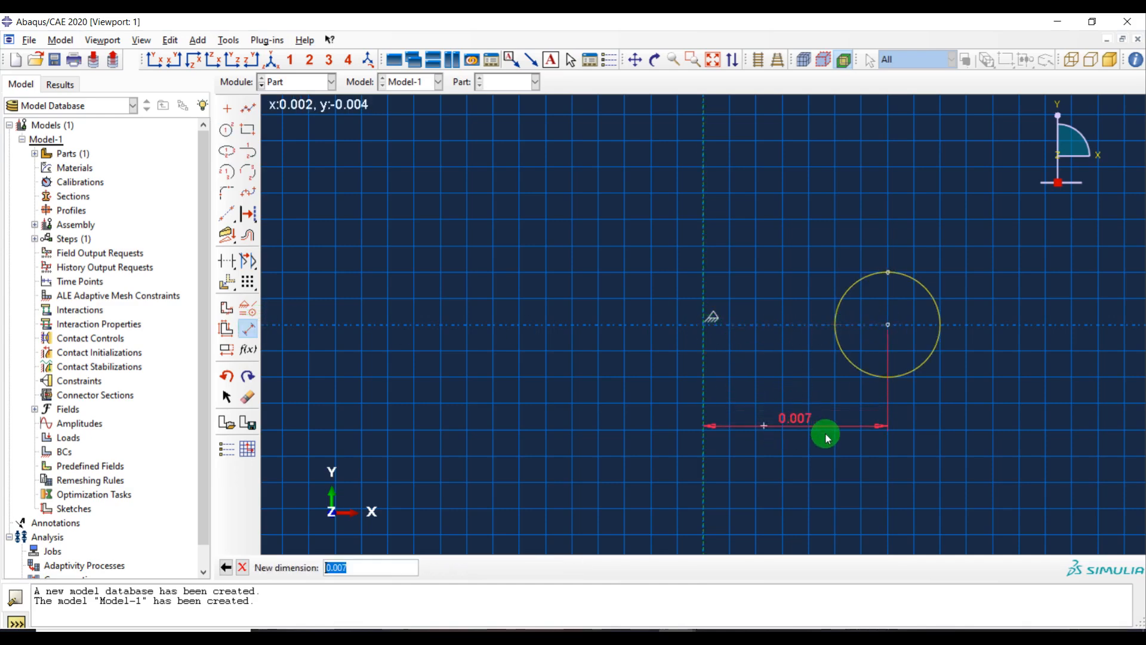
key(Right)
key(BackSpace)
key(BackSpace)
key(Return)
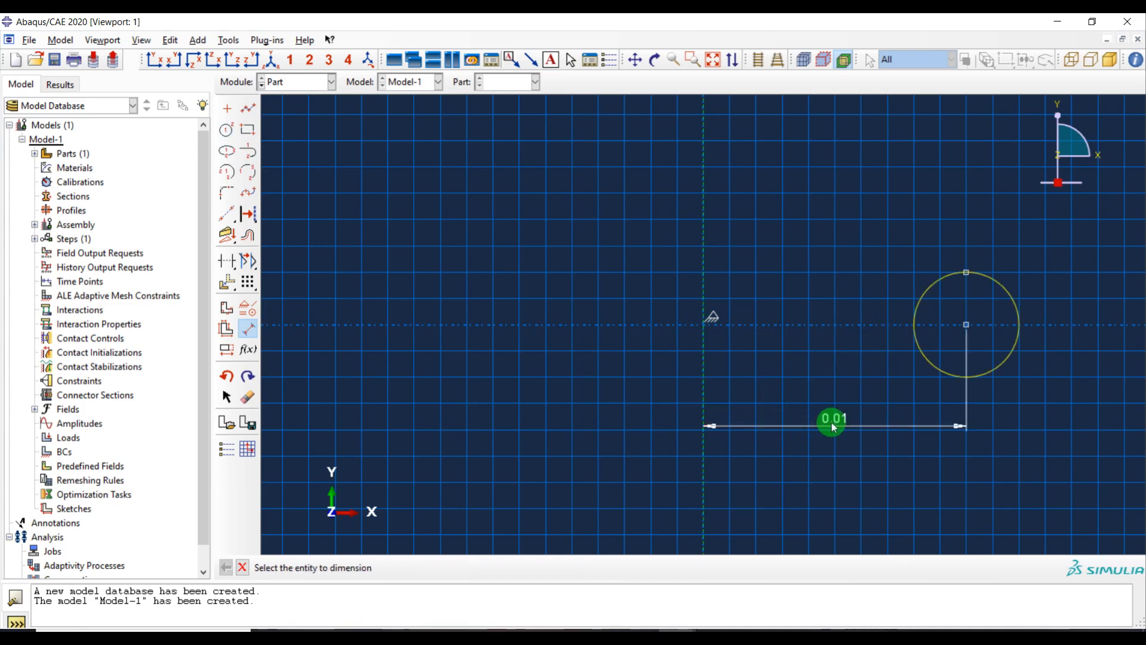
Dimension the circle's radius at 0.002
click(1011, 280)
click(1010, 221)
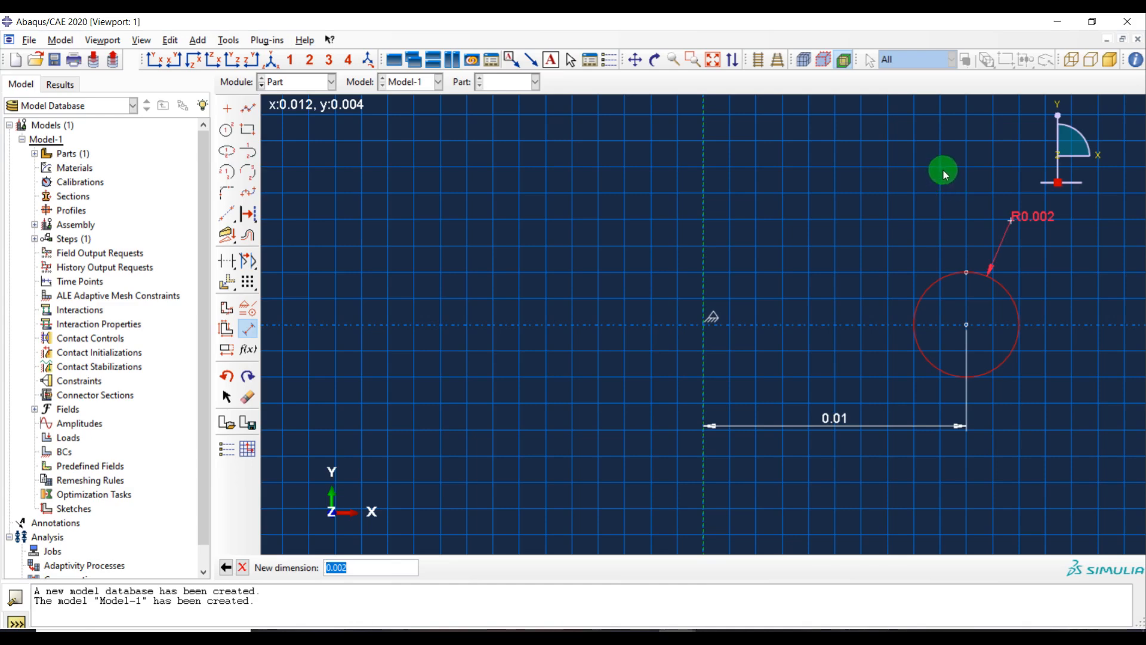
key(Return)
key(Escape)
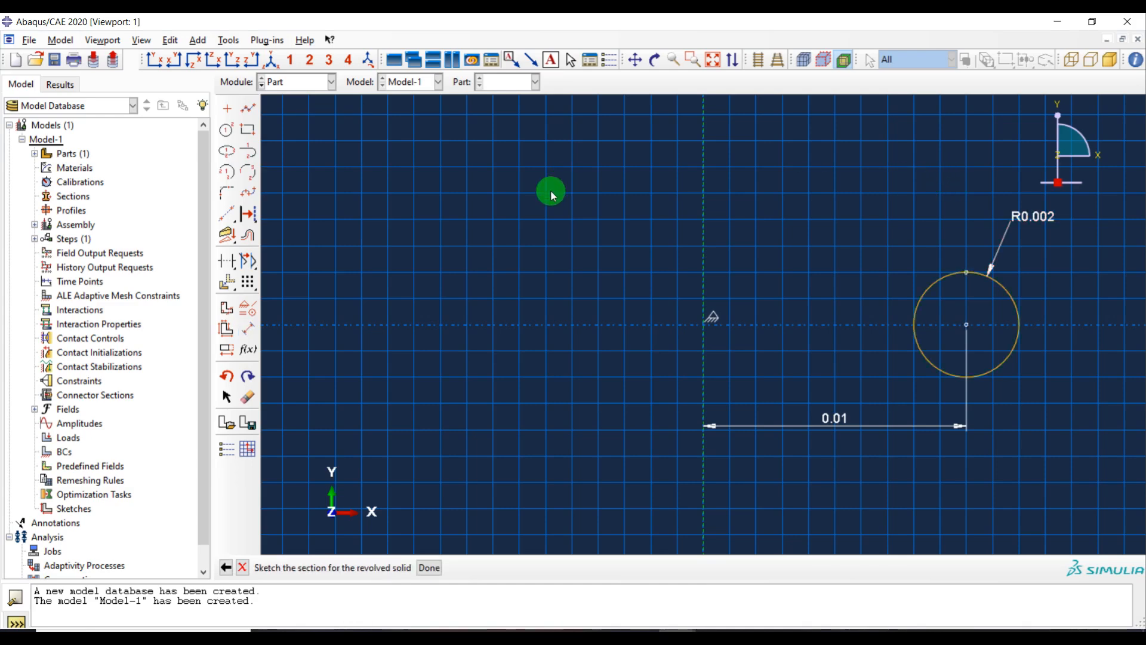
Finish the sketch and revolve the circle a full turn into a ring
middle_click(585, 209)
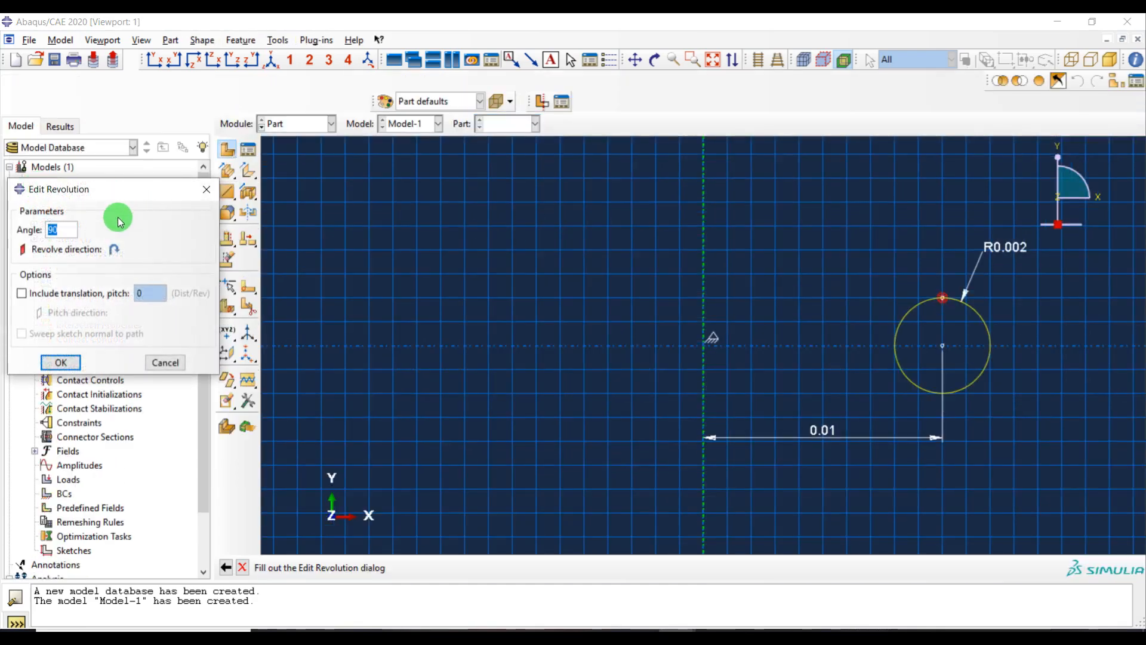
click(60, 362)
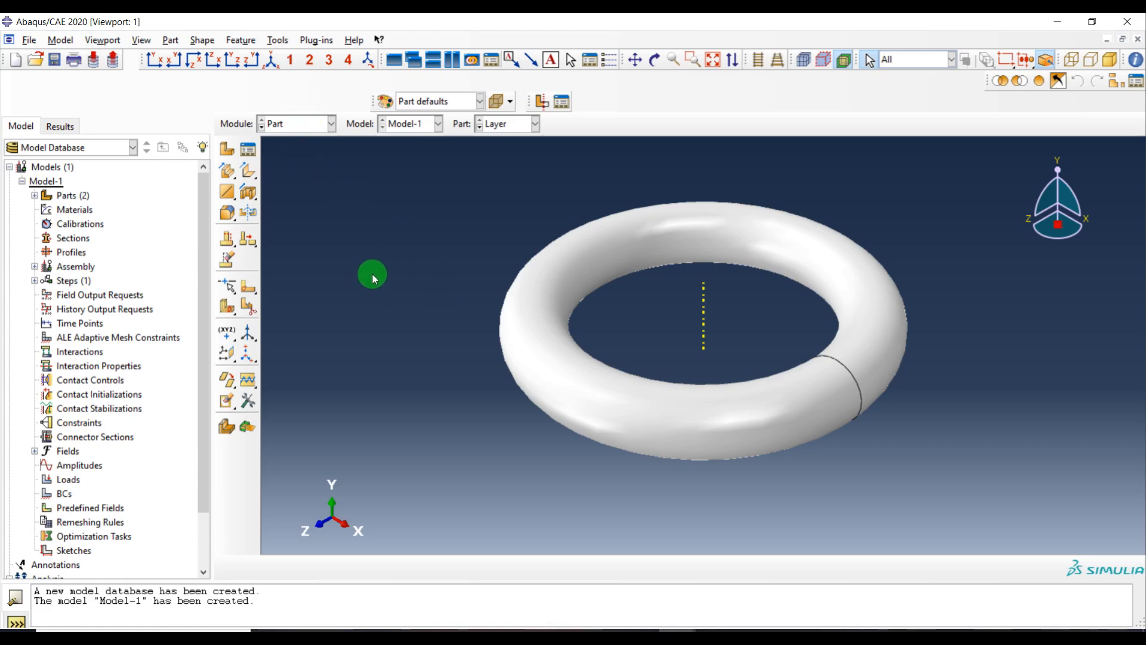
Create two datum planes at zero offset from the XY and YZ principal planes of the Layer part
click(280, 42)
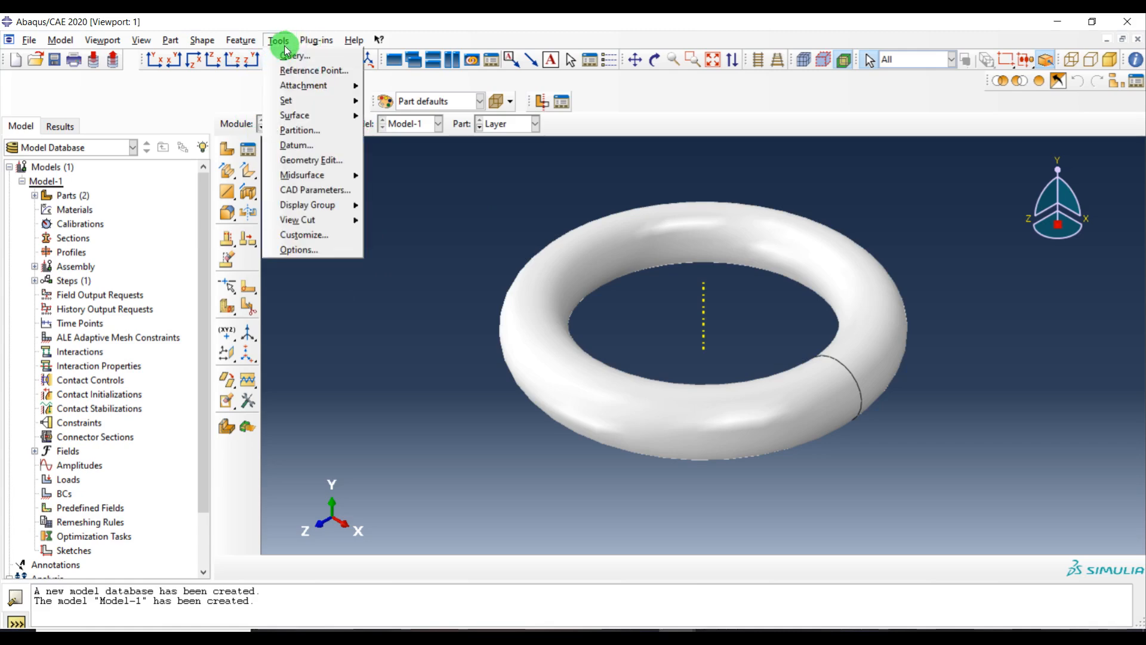
mouse_move(298, 117)
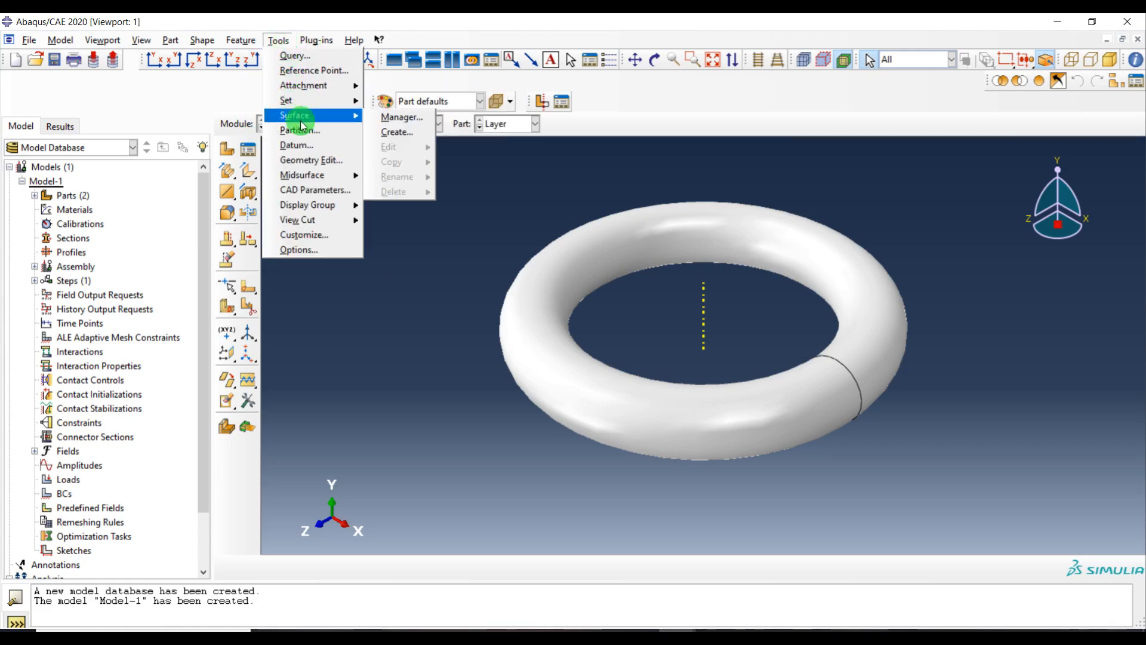
click(310, 154)
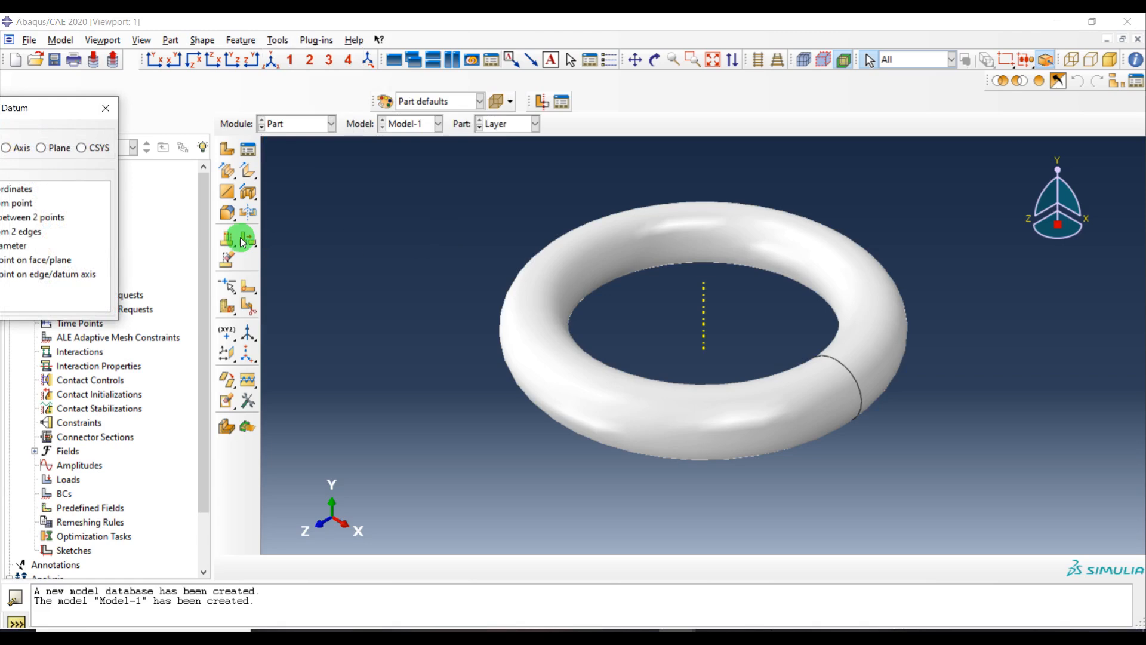
drag(51, 110, 250, 112)
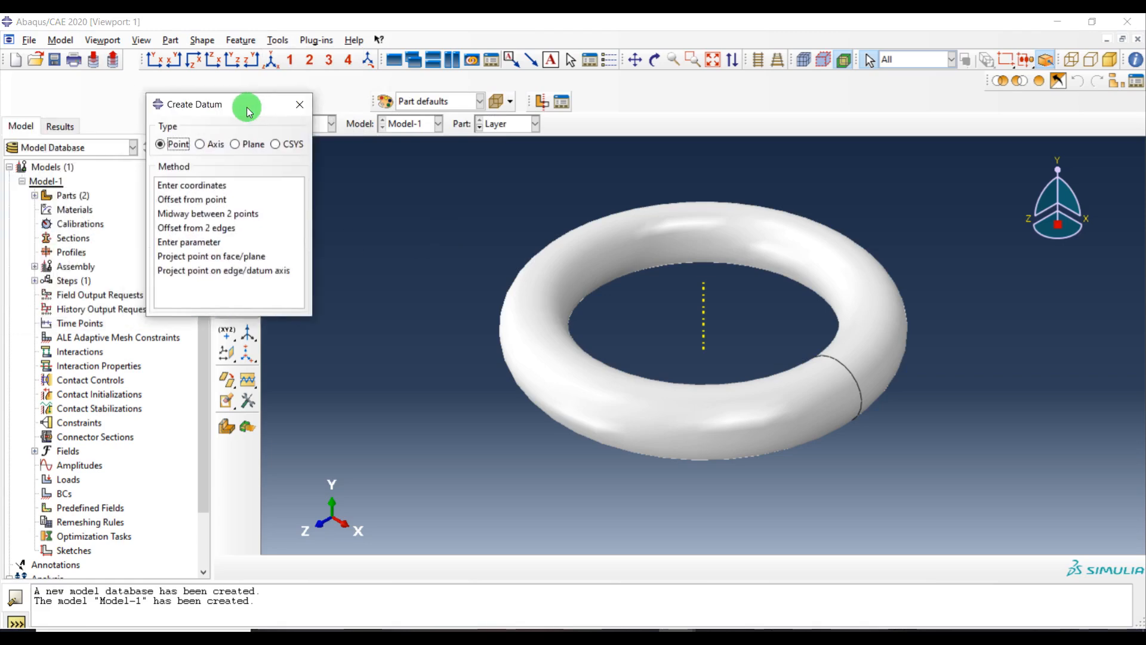
click(239, 147)
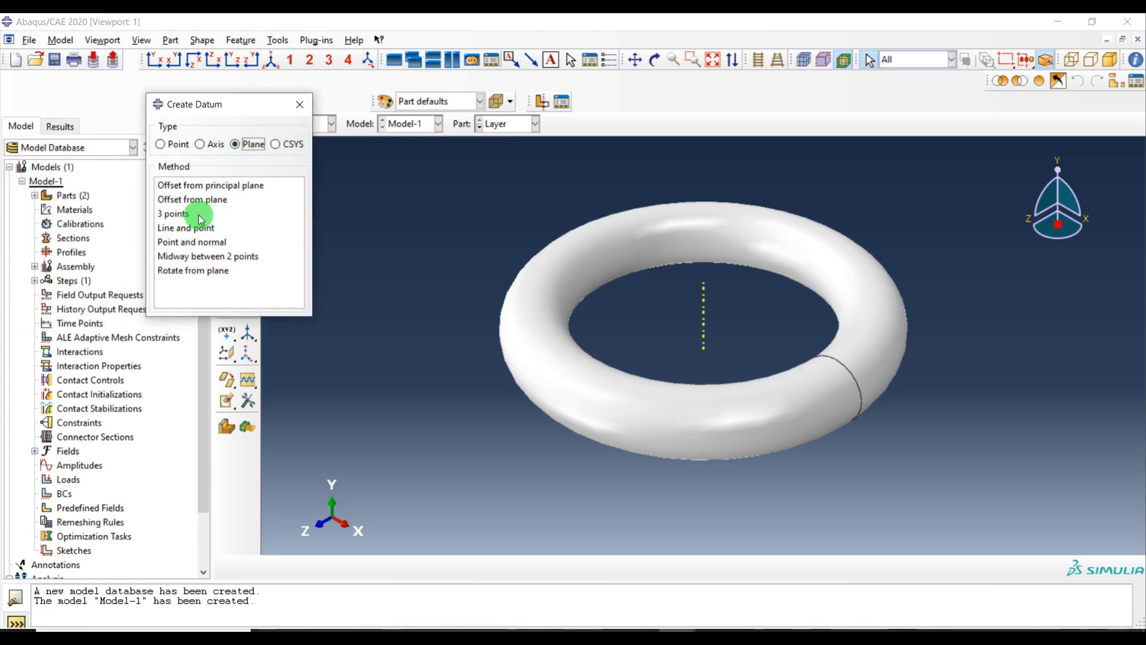
click(224, 185)
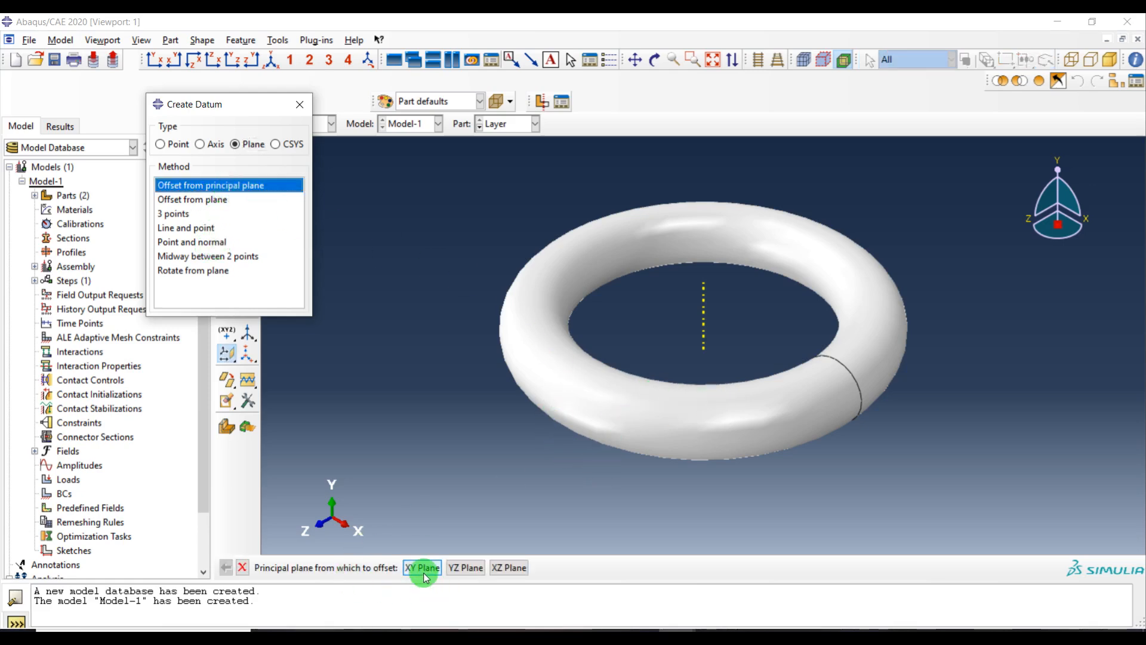
click(424, 570)
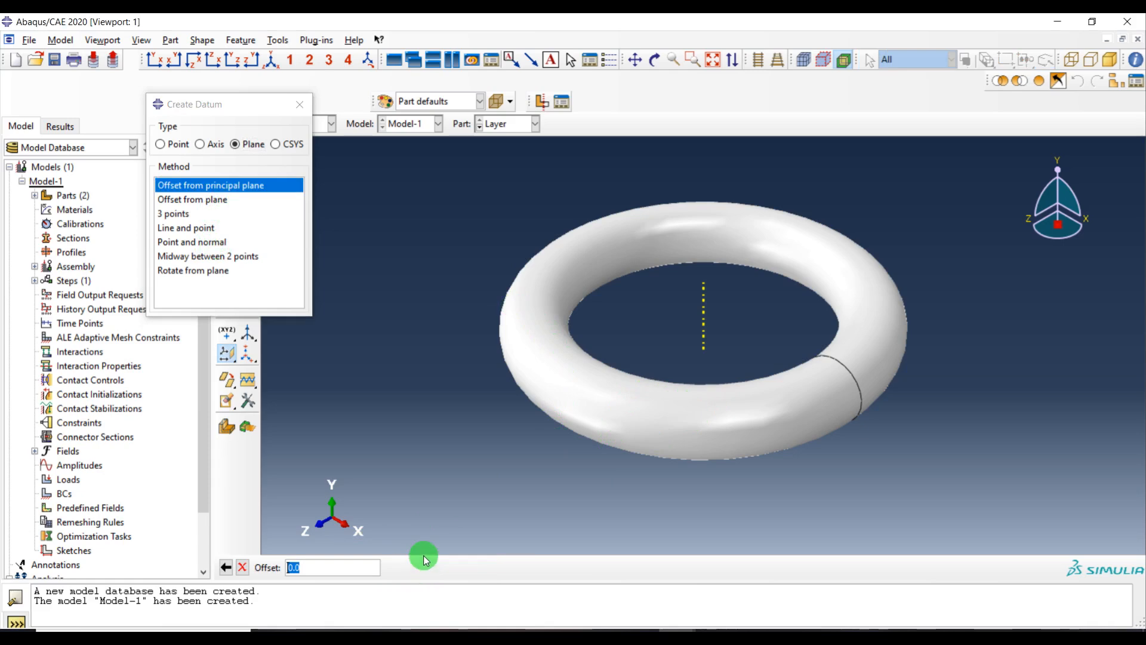
key(Return)
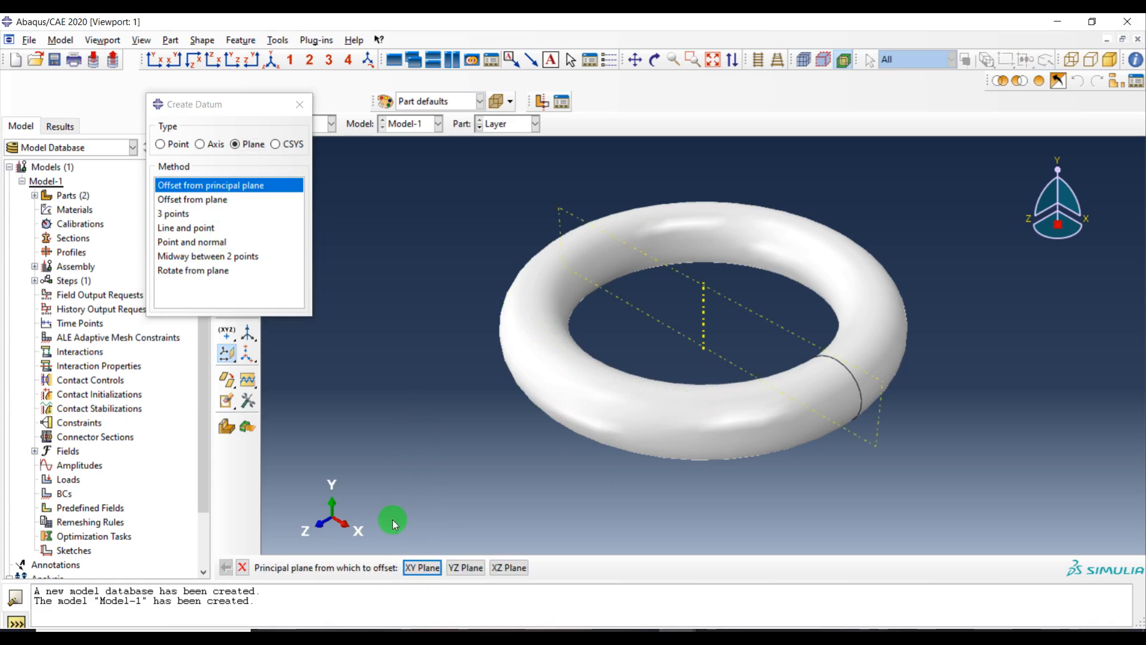
click(470, 569)
key(Return)
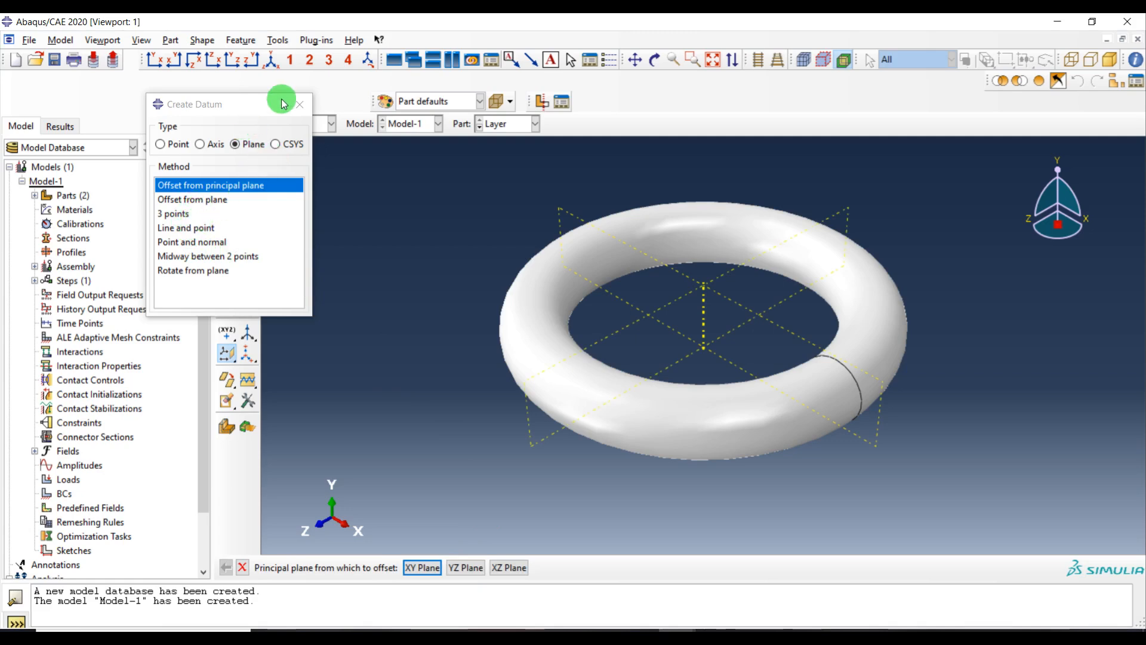
Partition the ring's cells using the two new datum planes
click(277, 42)
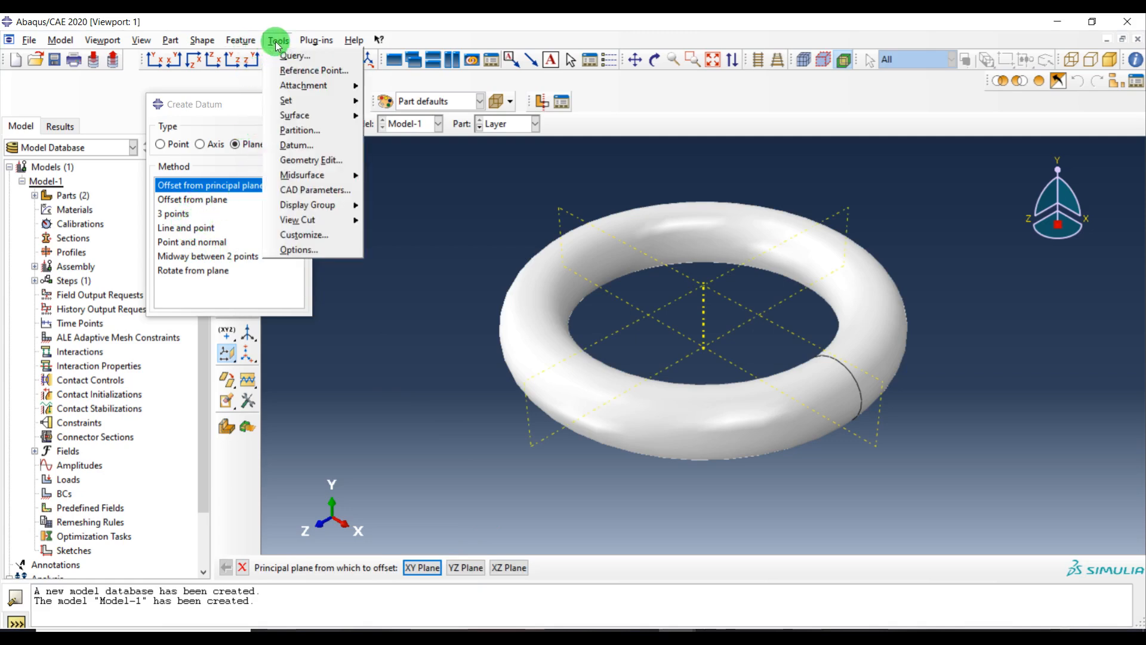
click(299, 130)
click(97, 386)
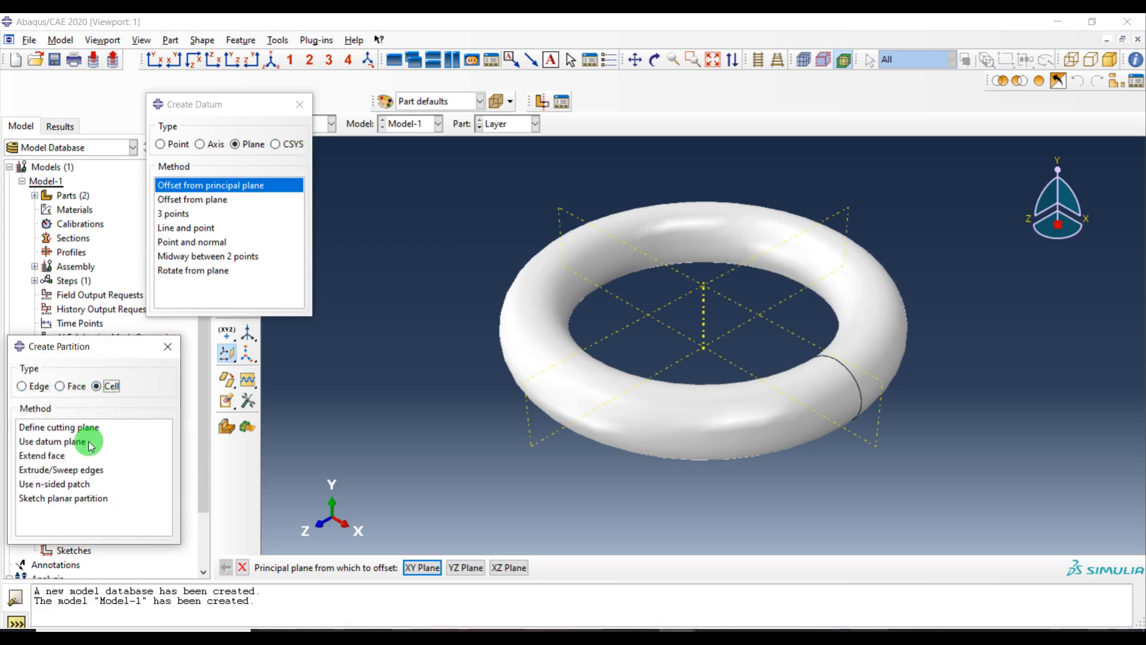
click(82, 442)
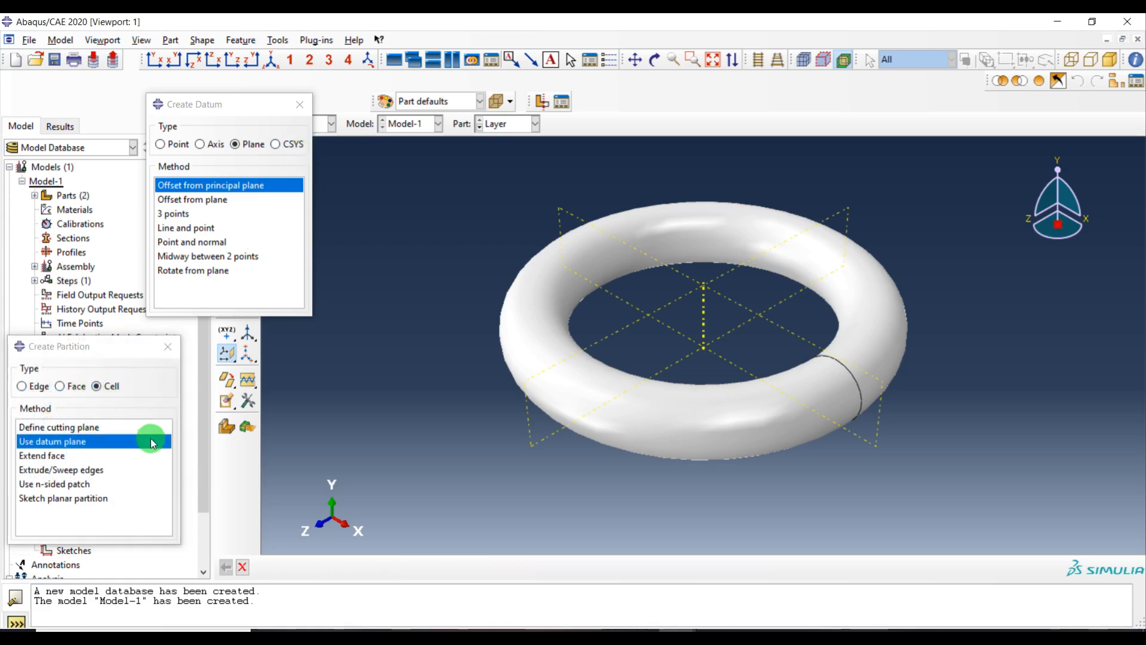
click(877, 447)
middle_click(946, 407)
drag(997, 156, 262, 552)
middle_click(348, 372)
click(538, 447)
middle_click(446, 394)
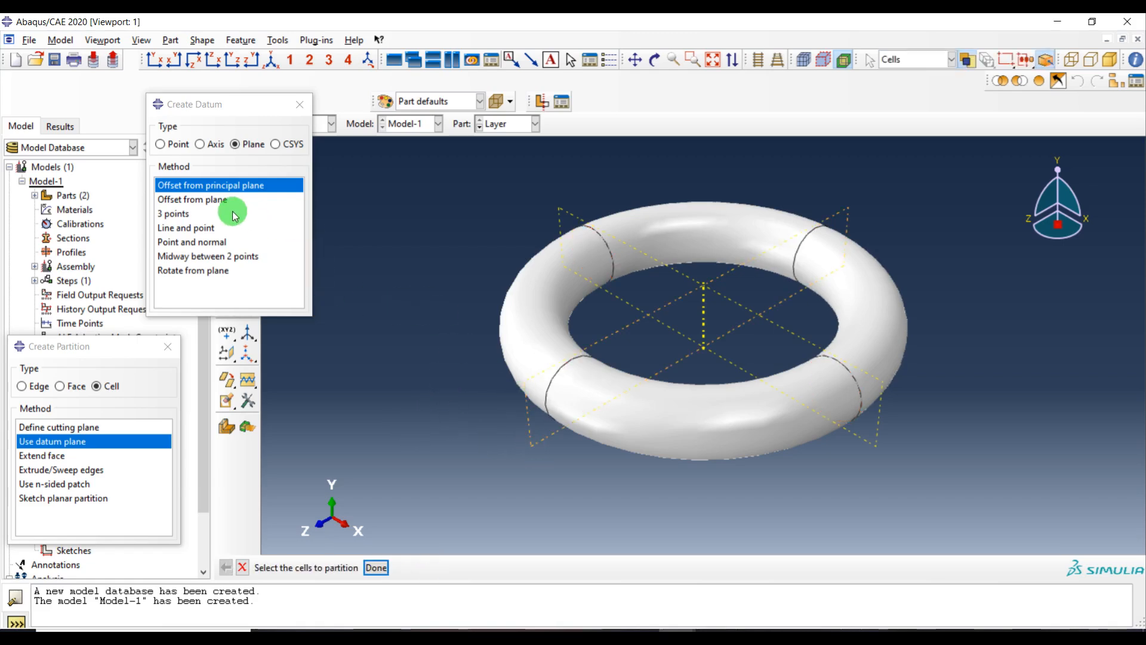
In top view, create two diagonal datum planes, each midway between a point on the X axis and a point on the Z axis of the ring
click(196, 64)
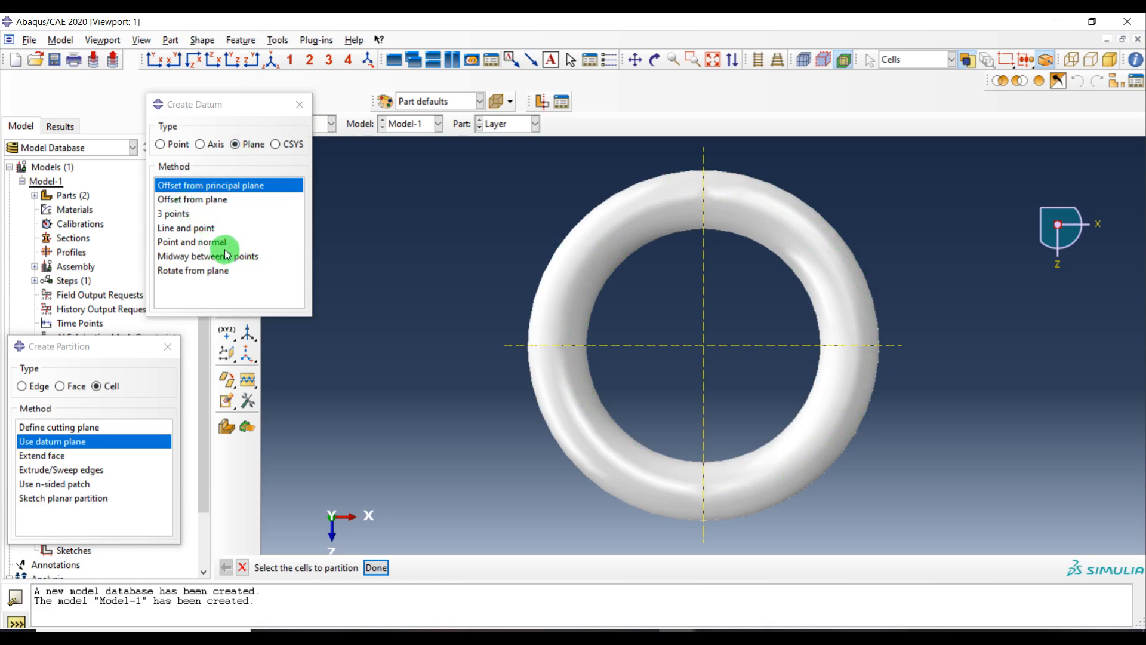
click(201, 261)
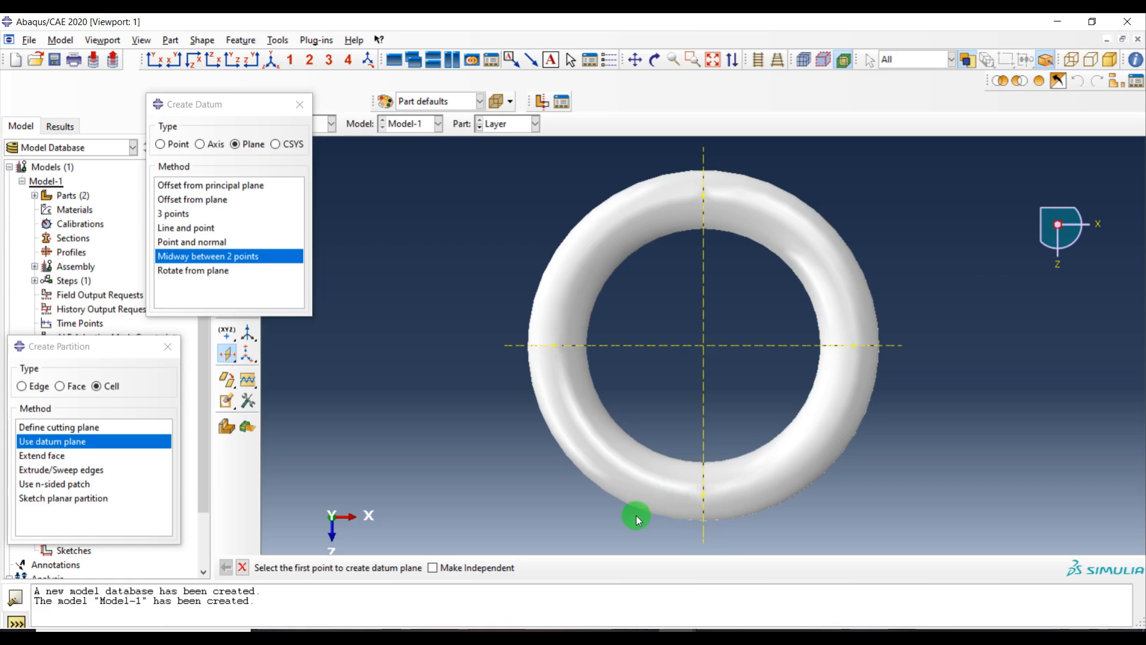
click(855, 348)
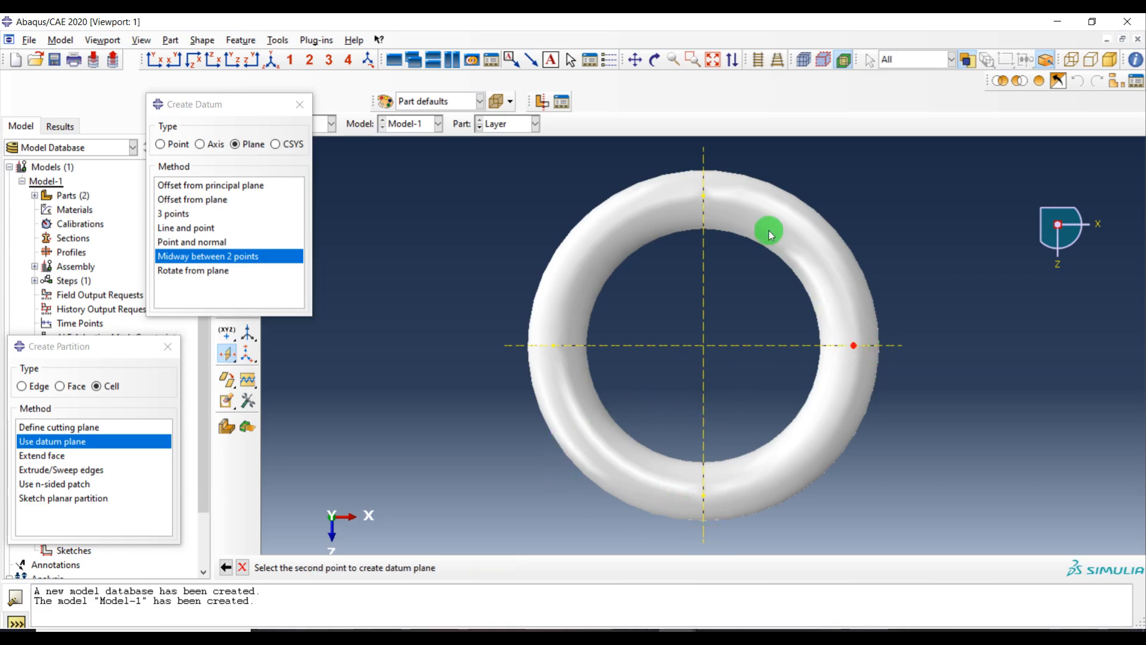
click(704, 196)
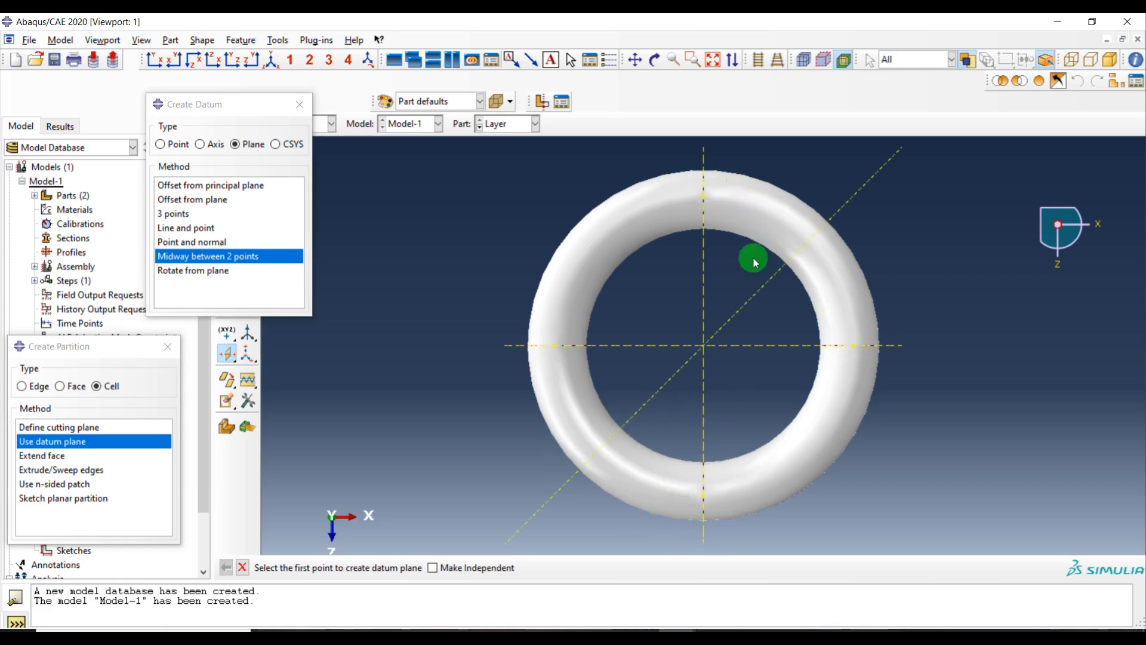
click(704, 497)
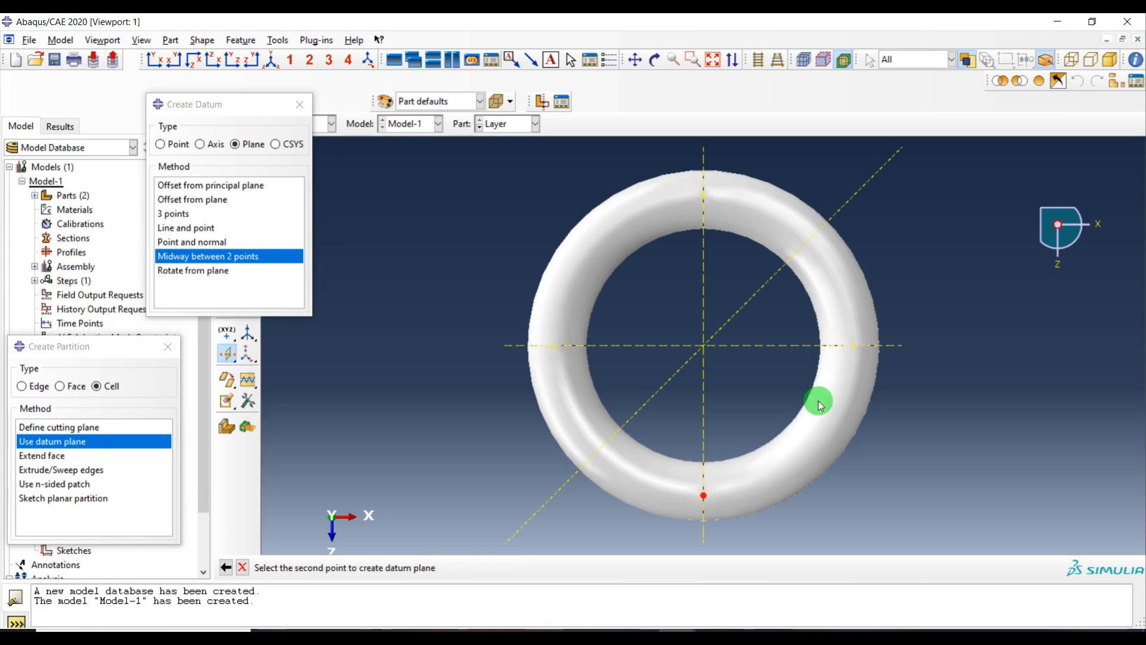
click(854, 347)
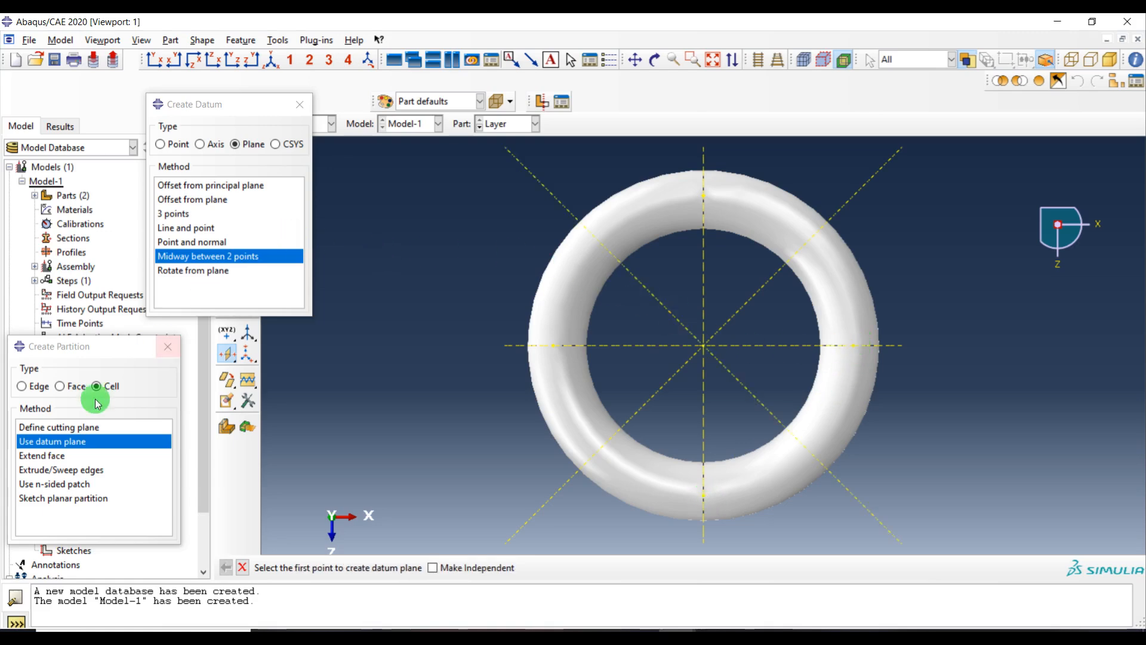
Partition all ring cells with the two diagonal datum planes, then close the datum and partition dialogs
click(71, 446)
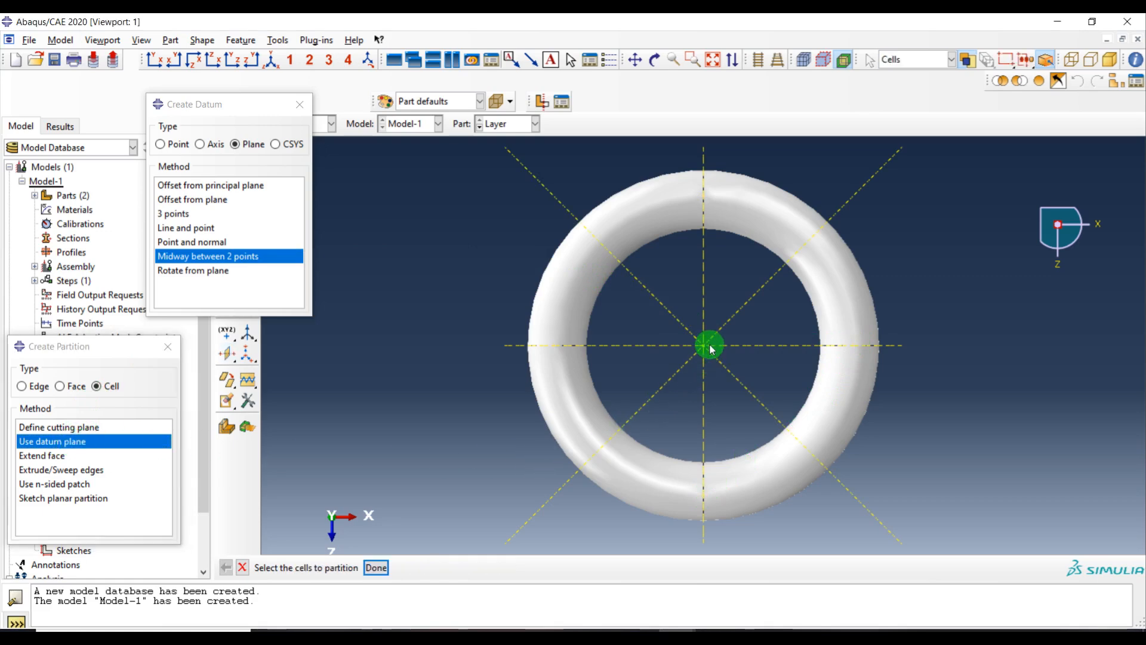
drag(938, 151, 359, 616)
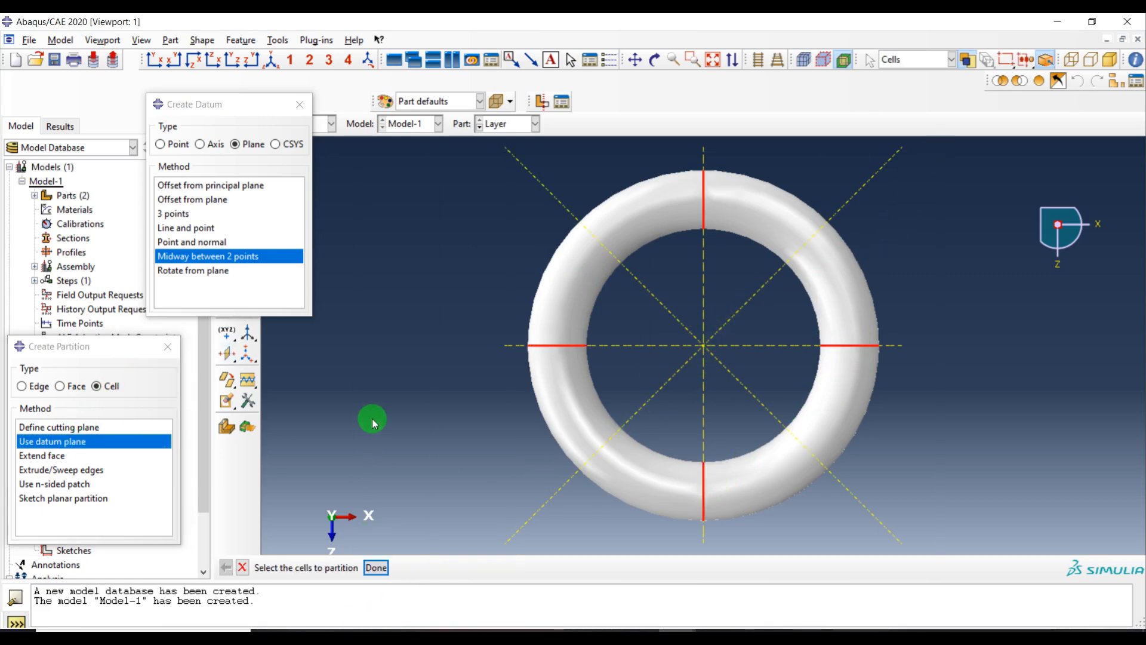
middle_click(372, 419)
click(855, 196)
middle_click(839, 484)
drag(933, 151, 361, 616)
middle_click(480, 228)
click(536, 175)
middle_click(465, 215)
mouse_move(716, 379)
ctrl+alt+mouse_down()
mouse_move(725, 255)
mouse_move(737, 249)
mouse_move(696, 340)
mouse_move(714, 392)
ctrl+alt+mouse_up()
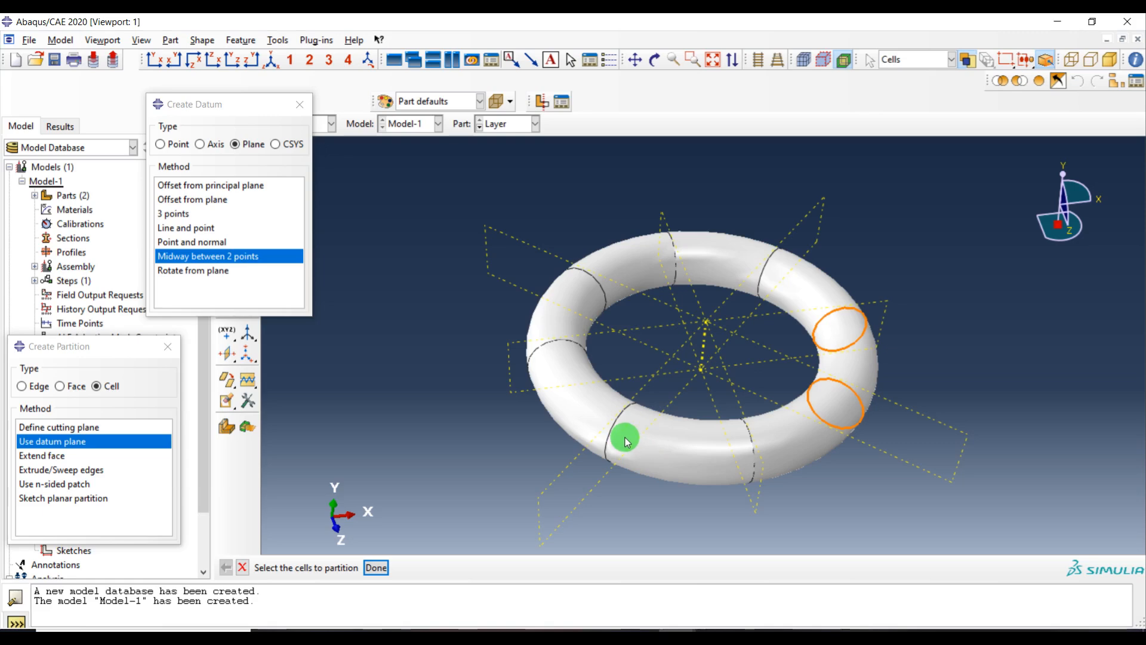
click(299, 104)
click(168, 346)
ctrl+alt+drag(560, 205, 426, 202)
Switch to the Property module, create a material named Steel and add a Density behavior
click(302, 124)
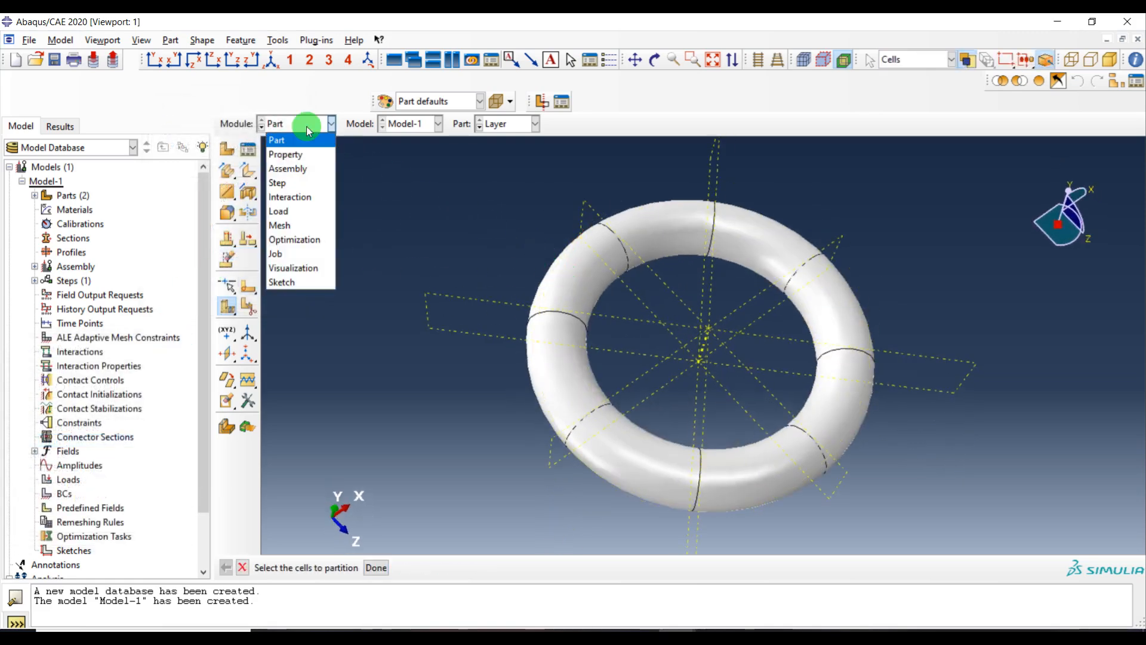
click(292, 154)
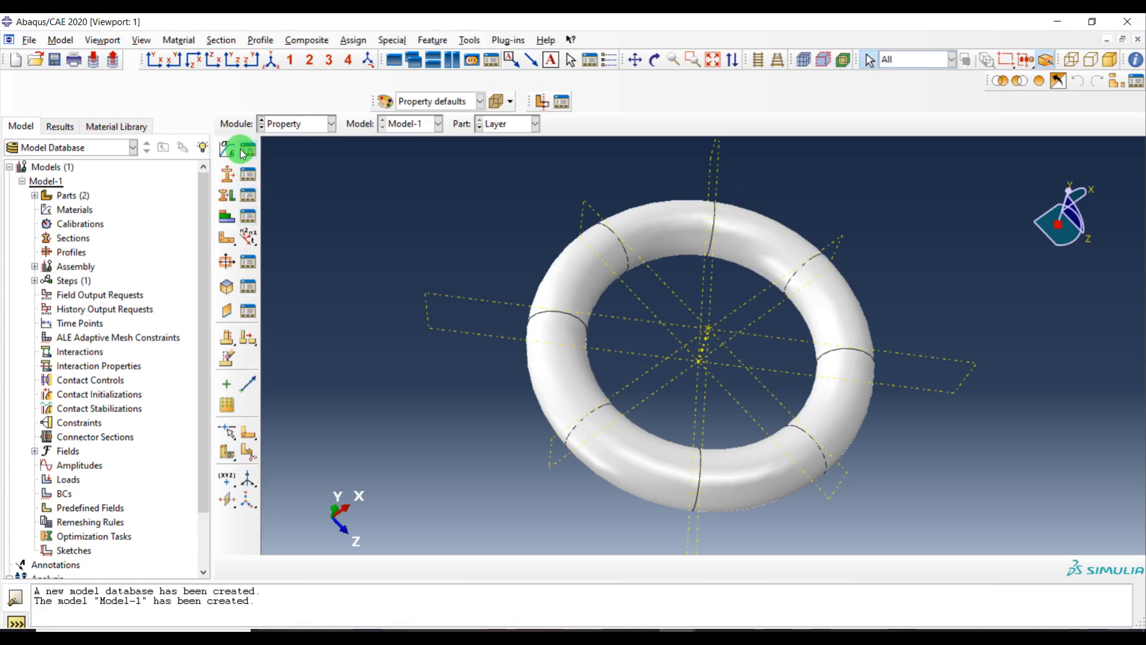
click(233, 151)
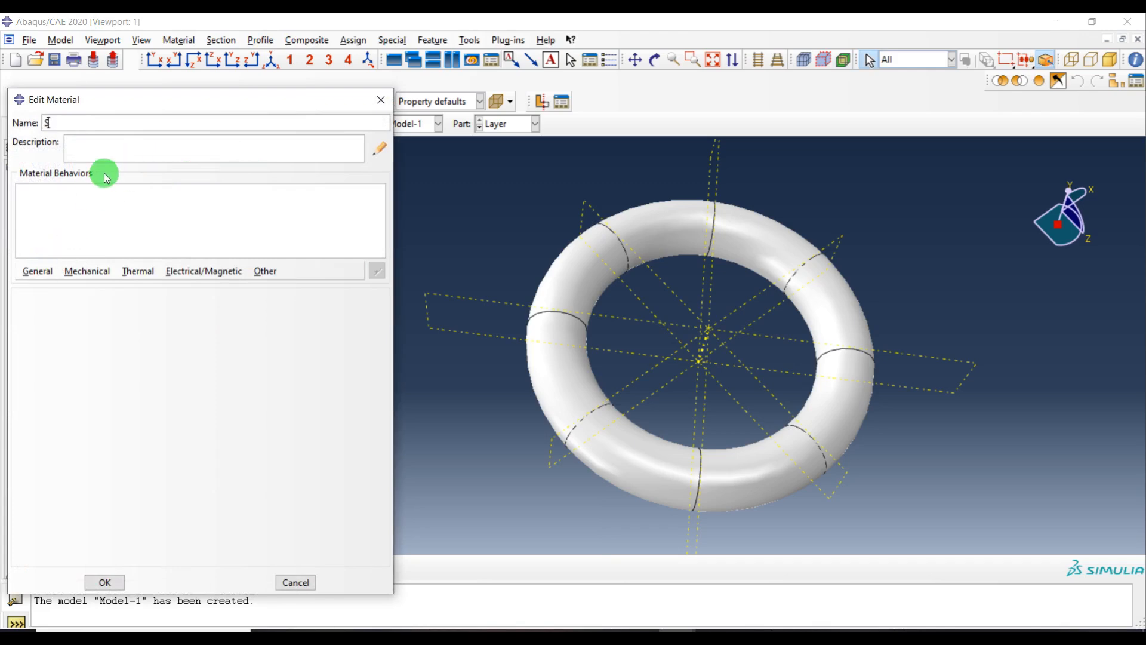
click(39, 274)
click(46, 287)
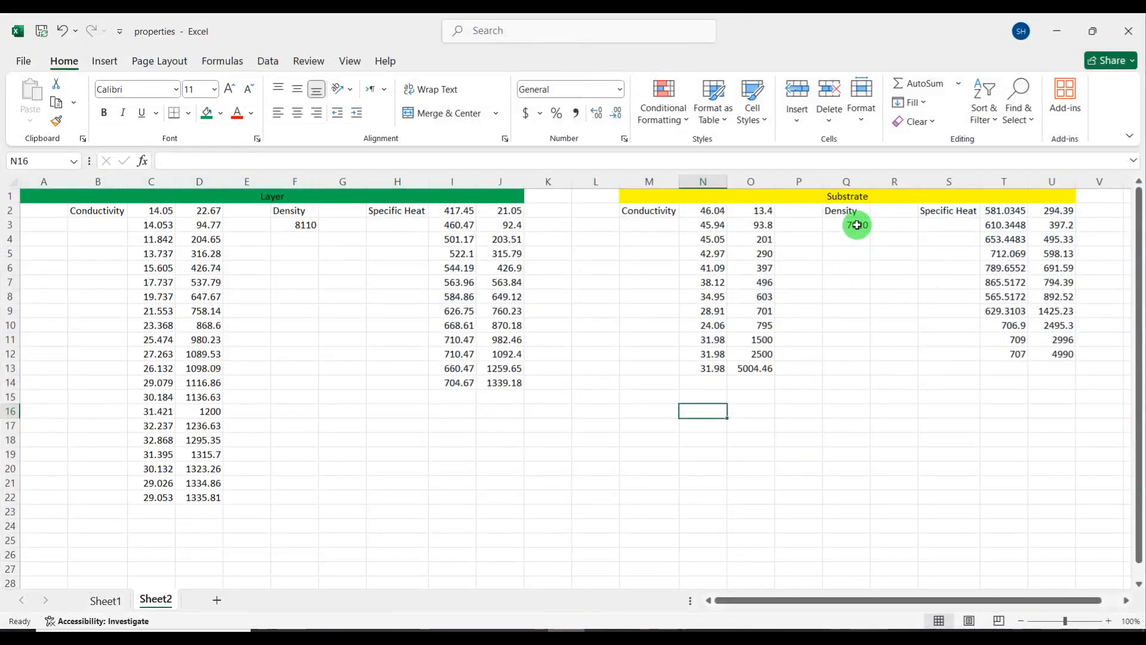
Copy the Substrate conductivity and temperature data from the properties spreadsheet, and set Steel's mass density to 7820
click(857, 224)
click(890, 268)
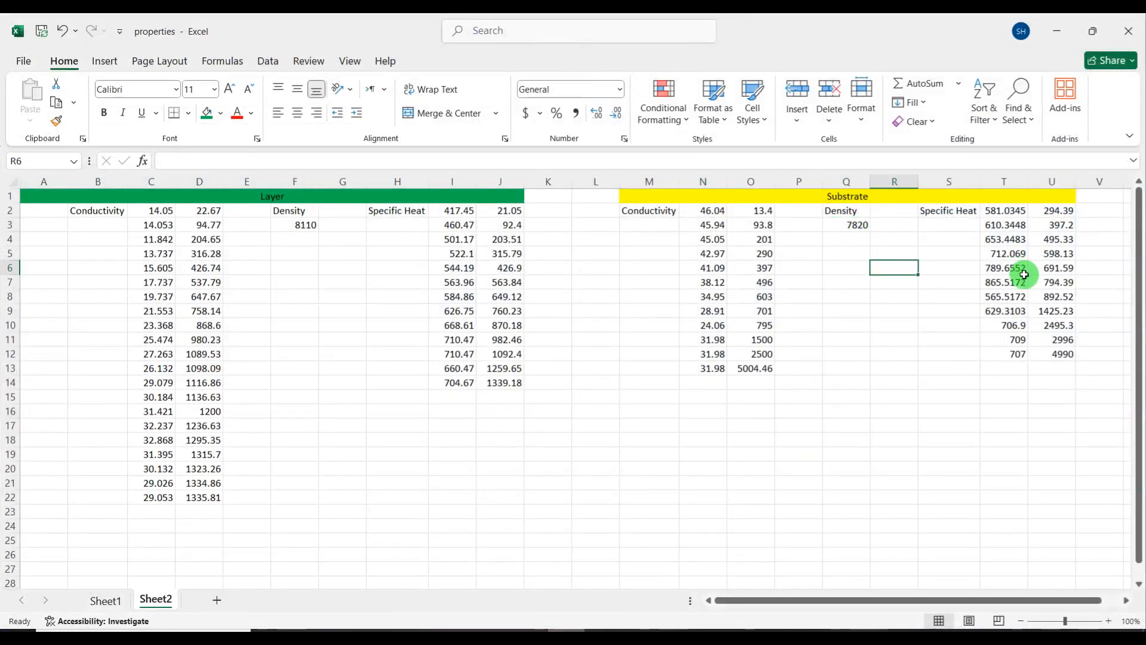
drag(724, 210, 742, 367)
key(ctrl+c)
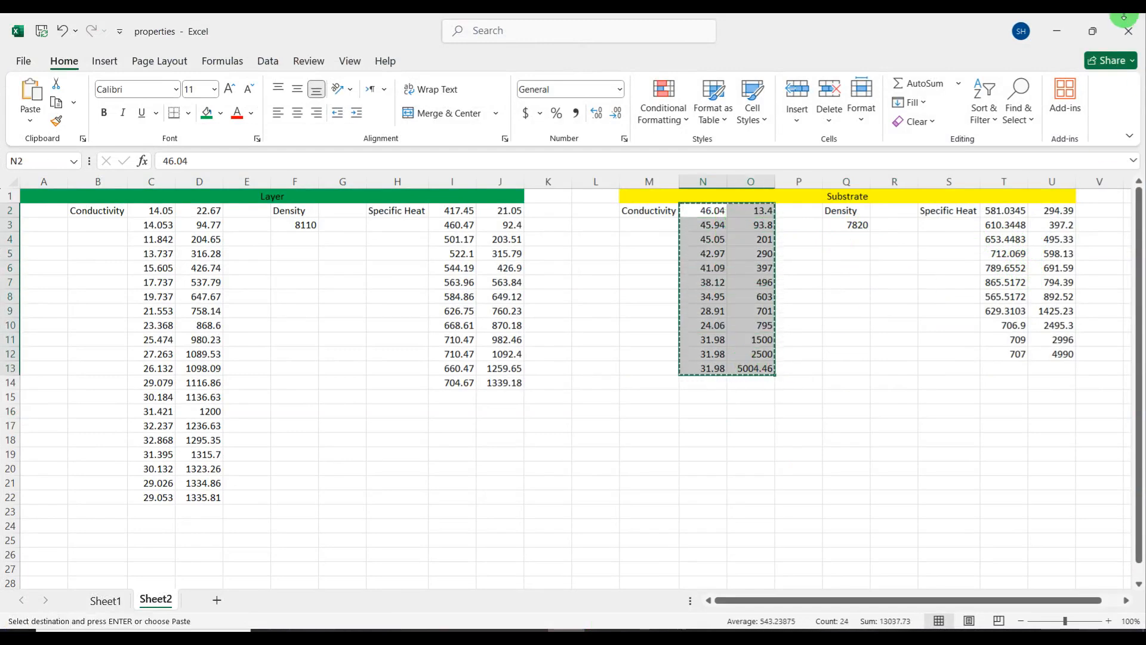
click(1055, 34)
click(73, 412)
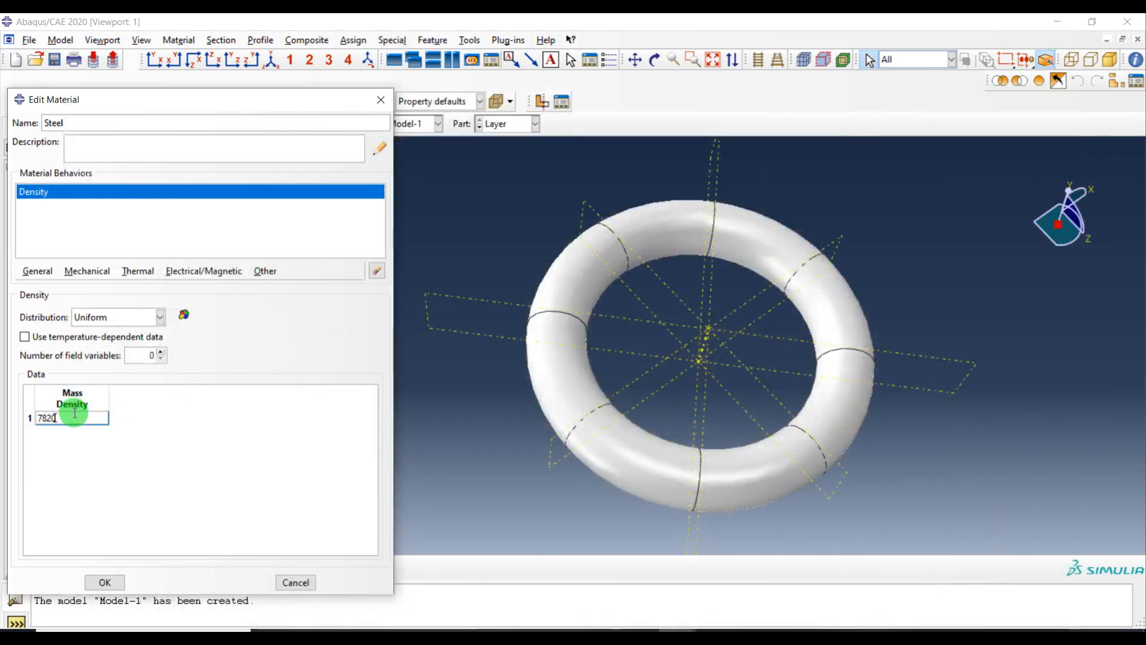
Add a temperature-dependent Conductivity behavior and paste the copied conductivity-temperature table
click(137, 271)
click(147, 286)
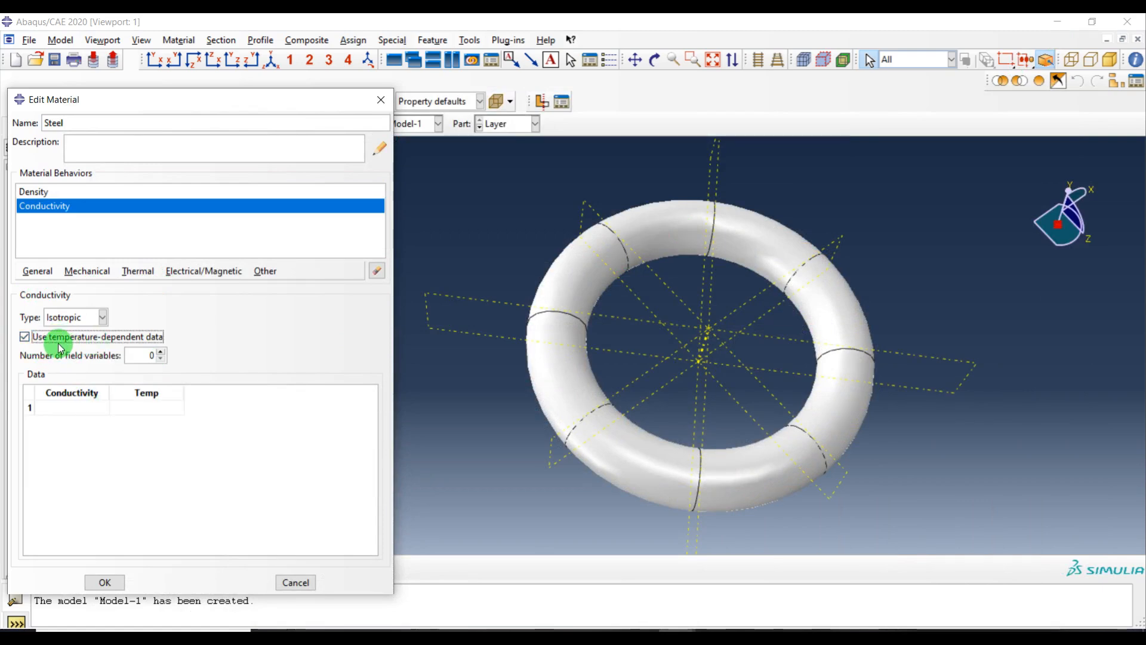
click(72, 408)
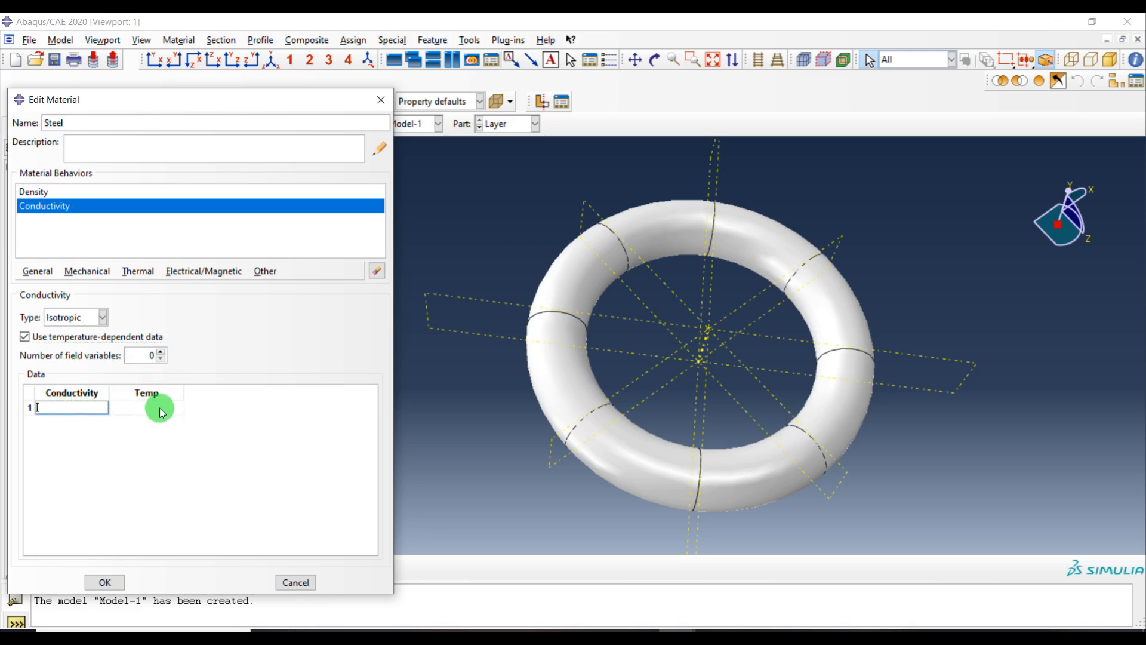
key(ctrl+v)
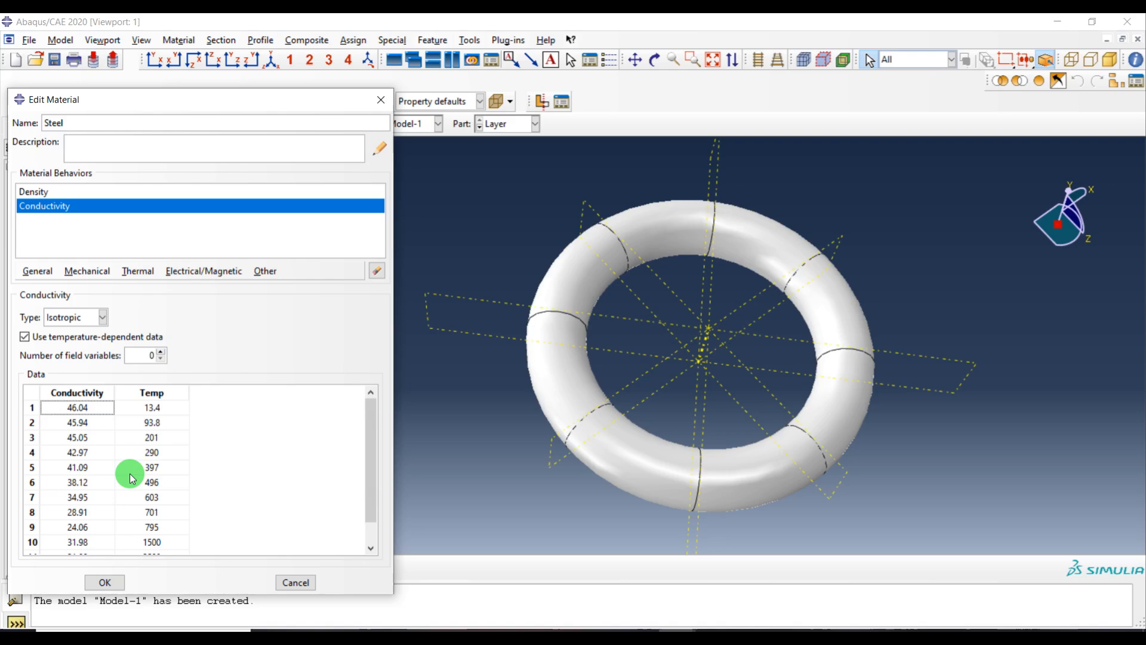
Add a temperature-dependent Specific Heat behavior to Steel and paste the Substrate specific heat–temperature table copied from the spreadsheet
click(138, 270)
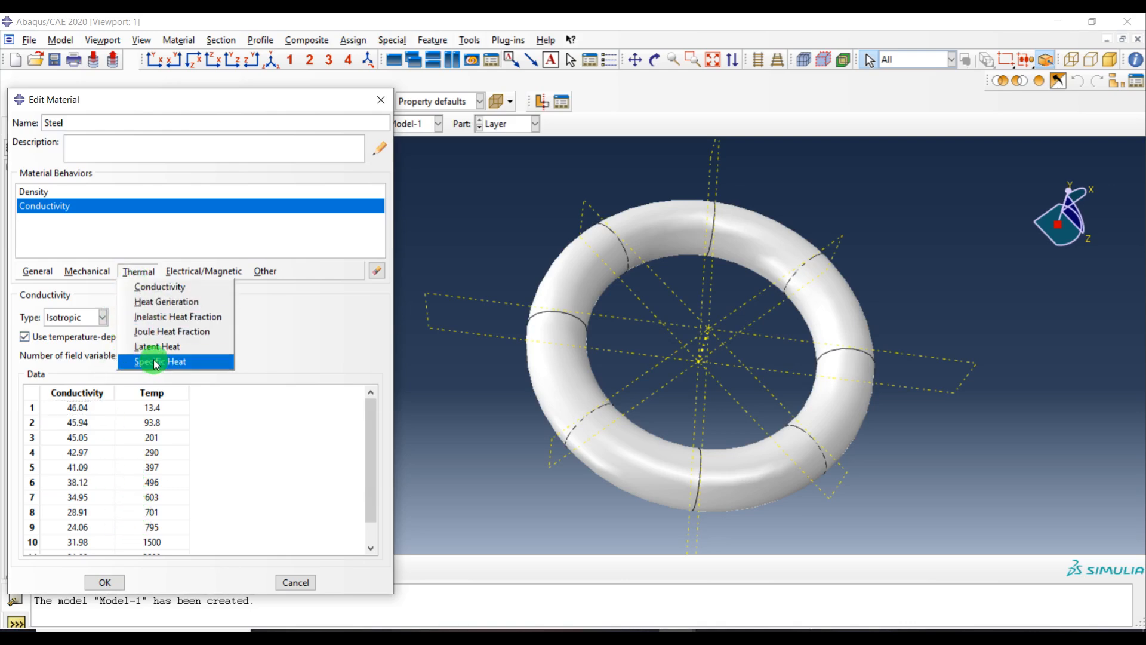
click(156, 363)
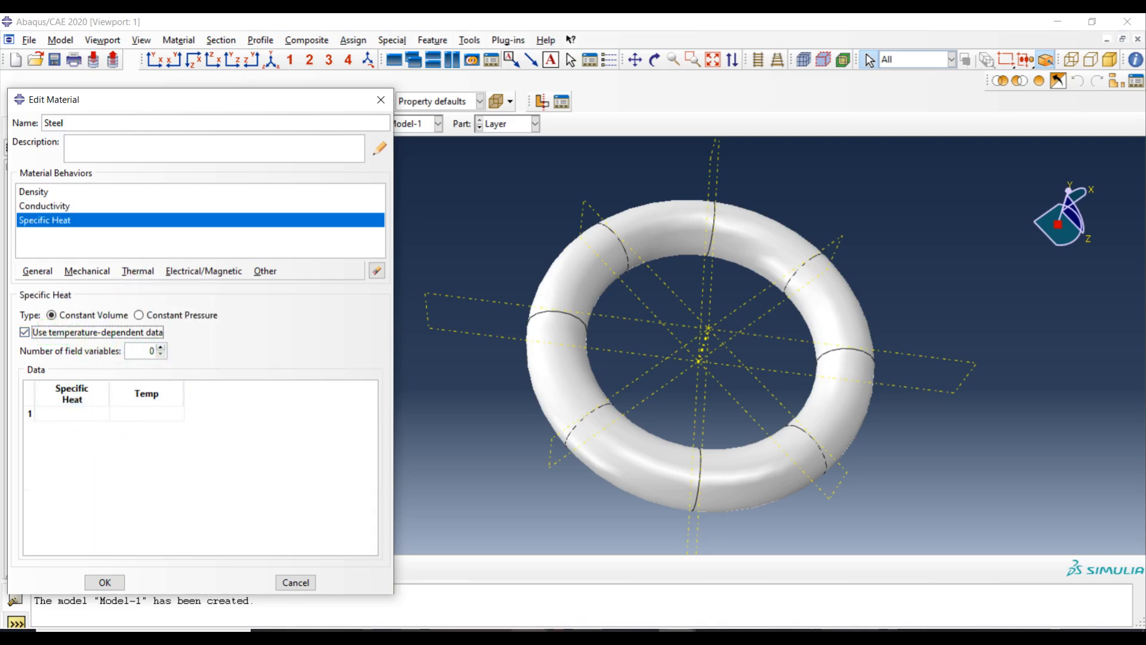
key(alt+Tab)
drag(1000, 212, 1075, 358)
key(ctrl+c)
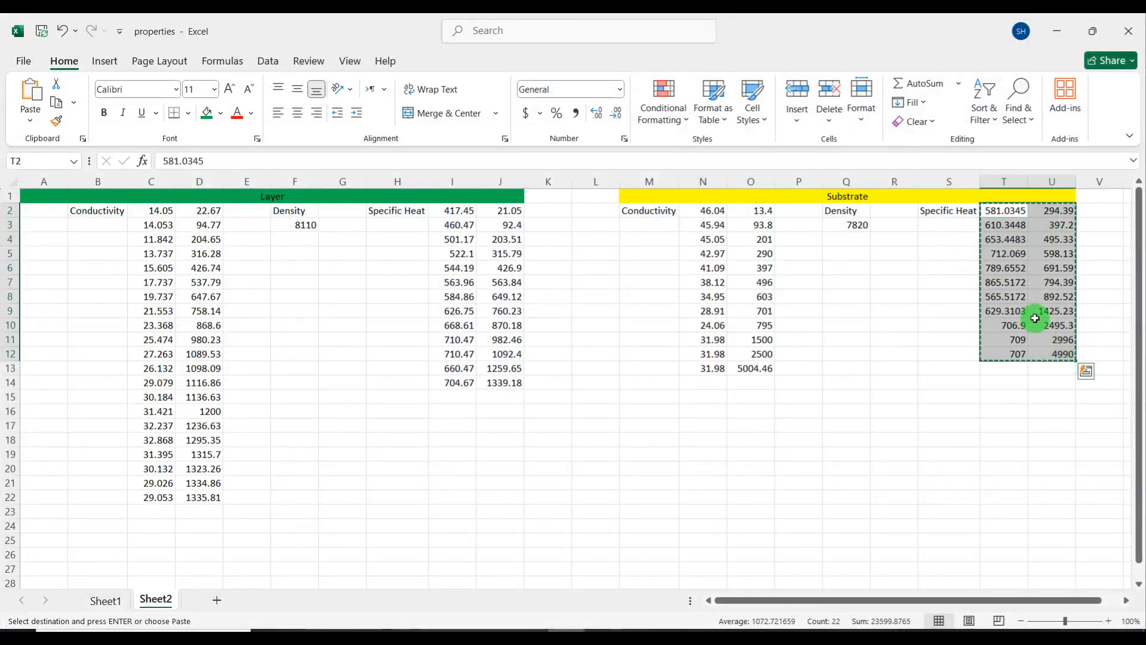
click(1057, 31)
click(71, 414)
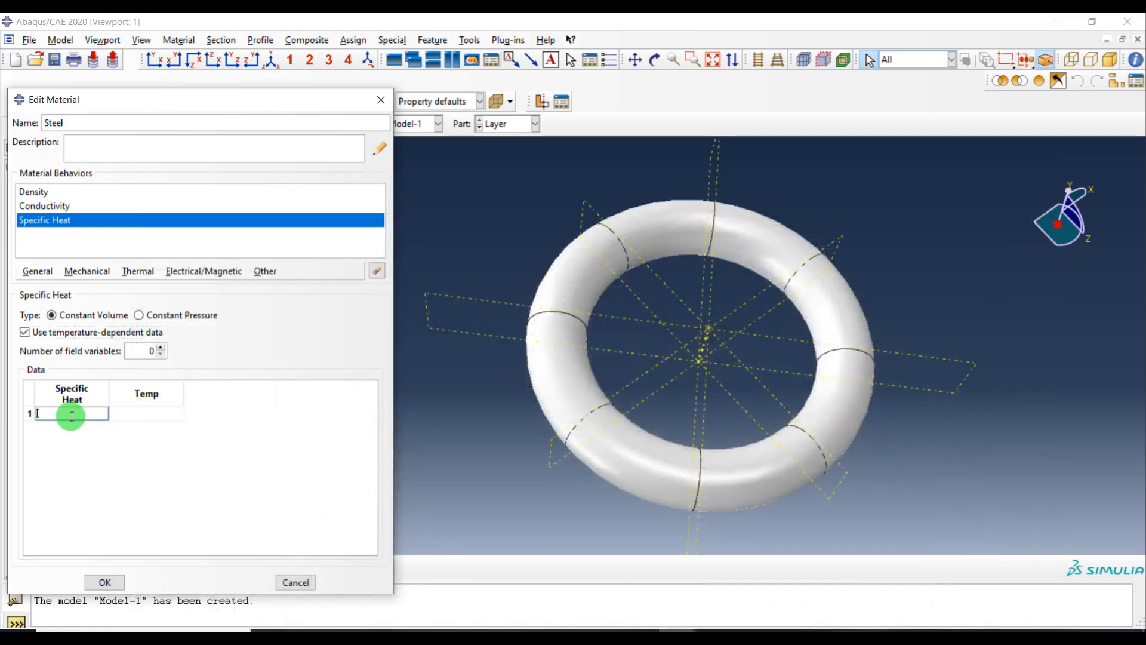
key(ctrl+v)
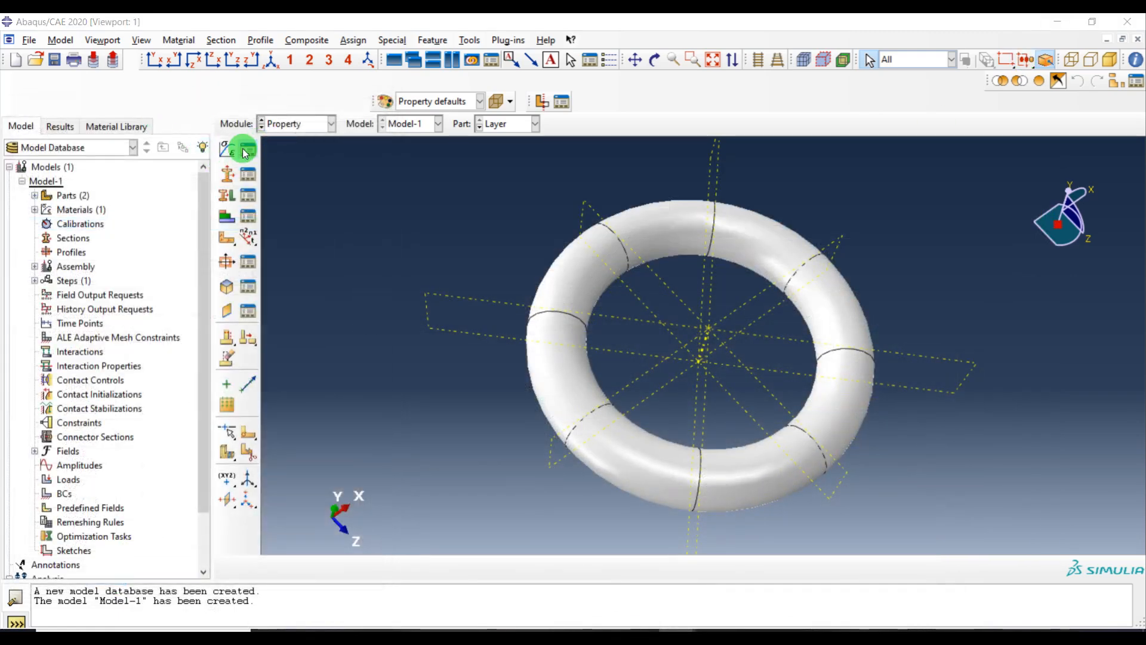
Save the Steel material and create a new material named Layer
click(245, 154)
click(205, 149)
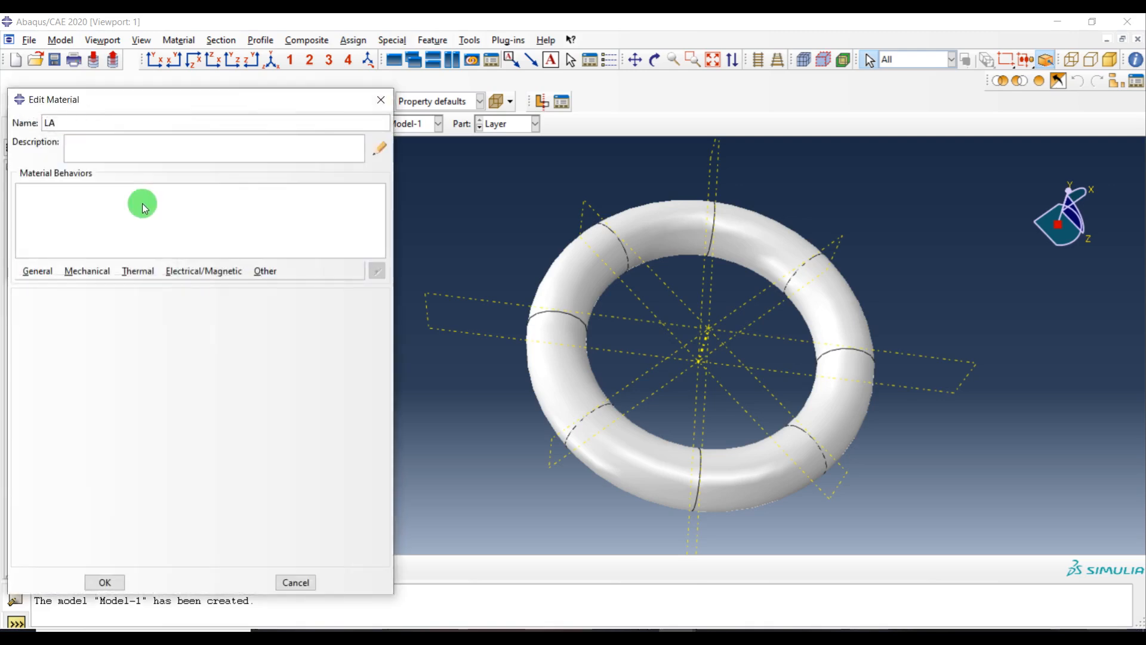
key(BackSpace)
key(BackSpace)
key(BackSpace)
key(BackSpace)
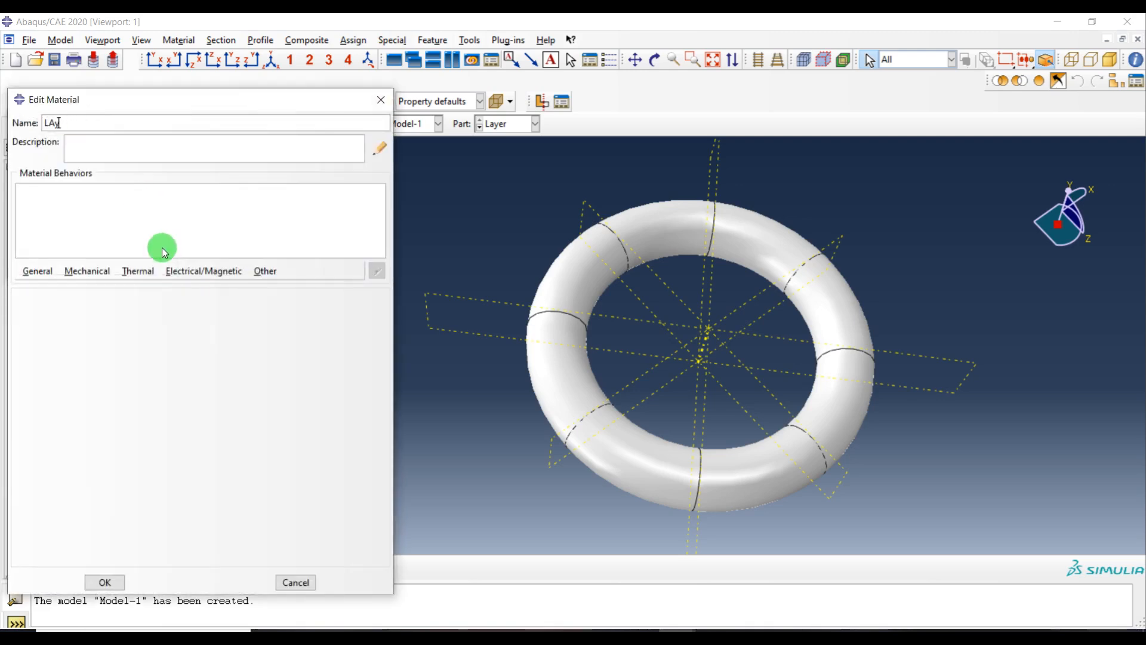
text(ayer)
Add Density, Conductivity and Specific Heat behaviors to the Layer material
click(36, 270)
click(46, 285)
click(101, 276)
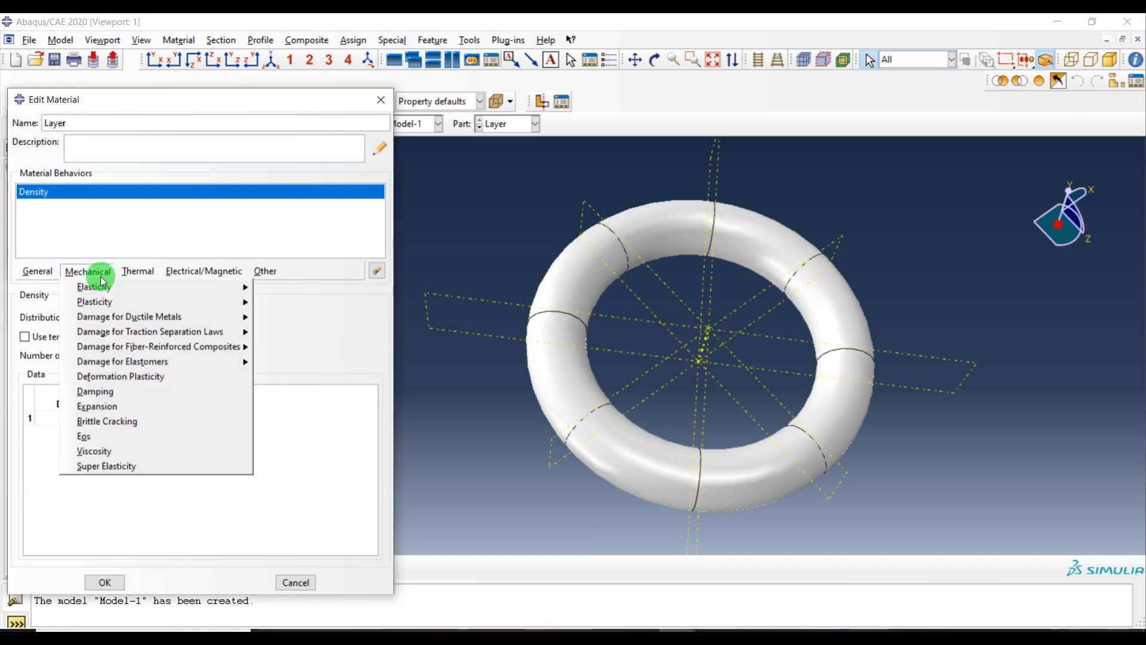
click(137, 271)
click(145, 286)
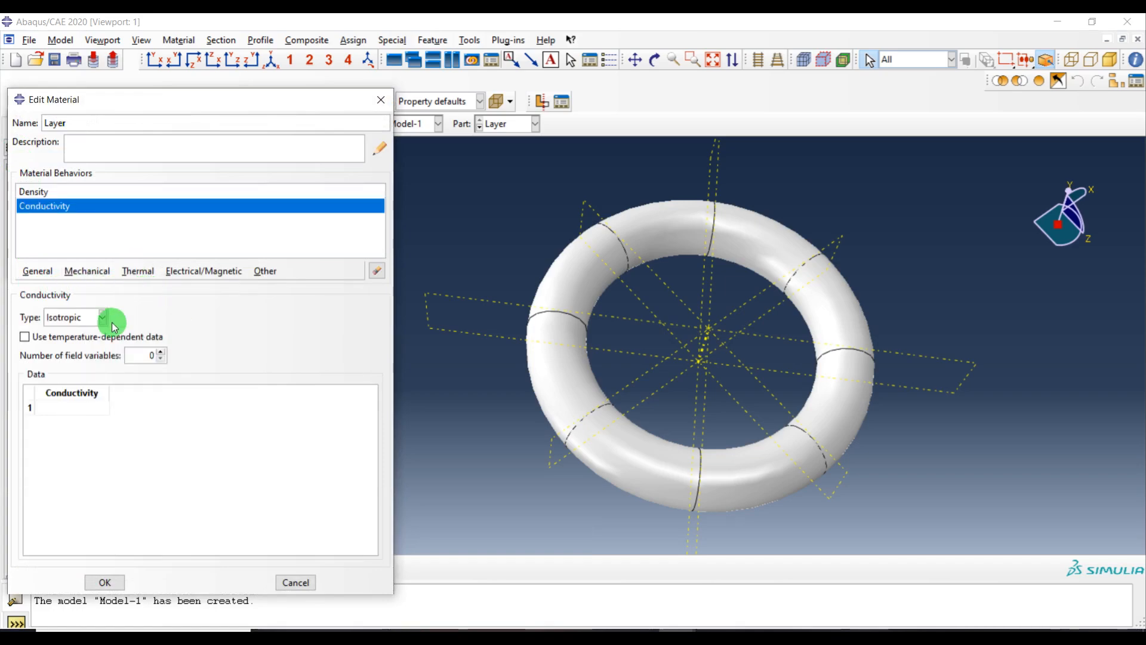
click(137, 270)
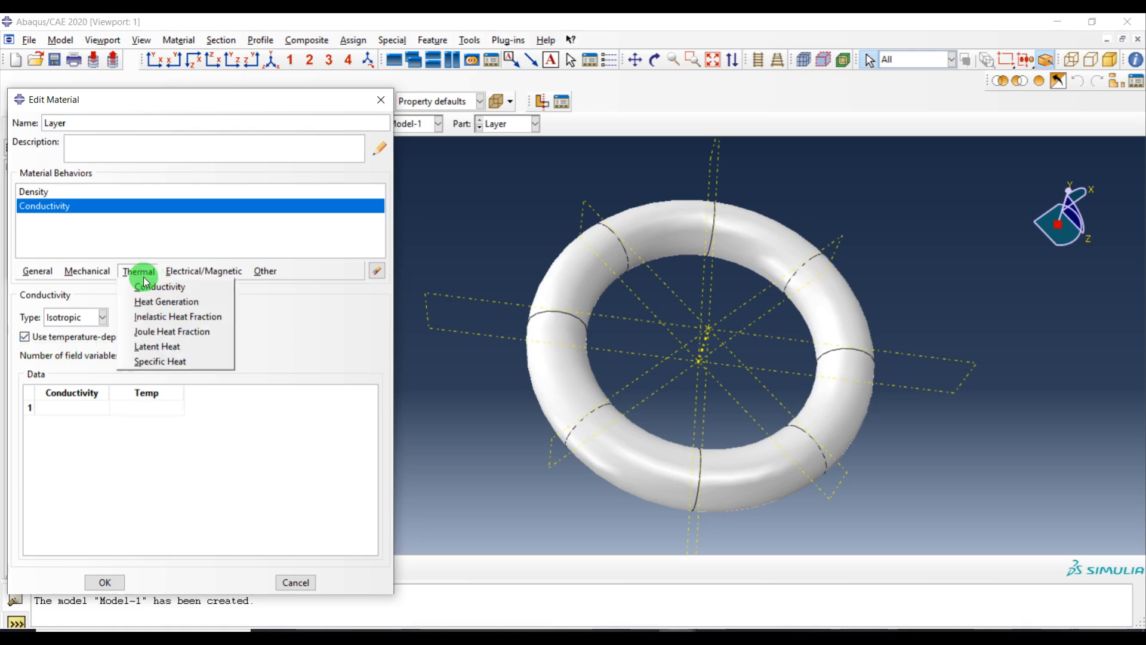
click(157, 358)
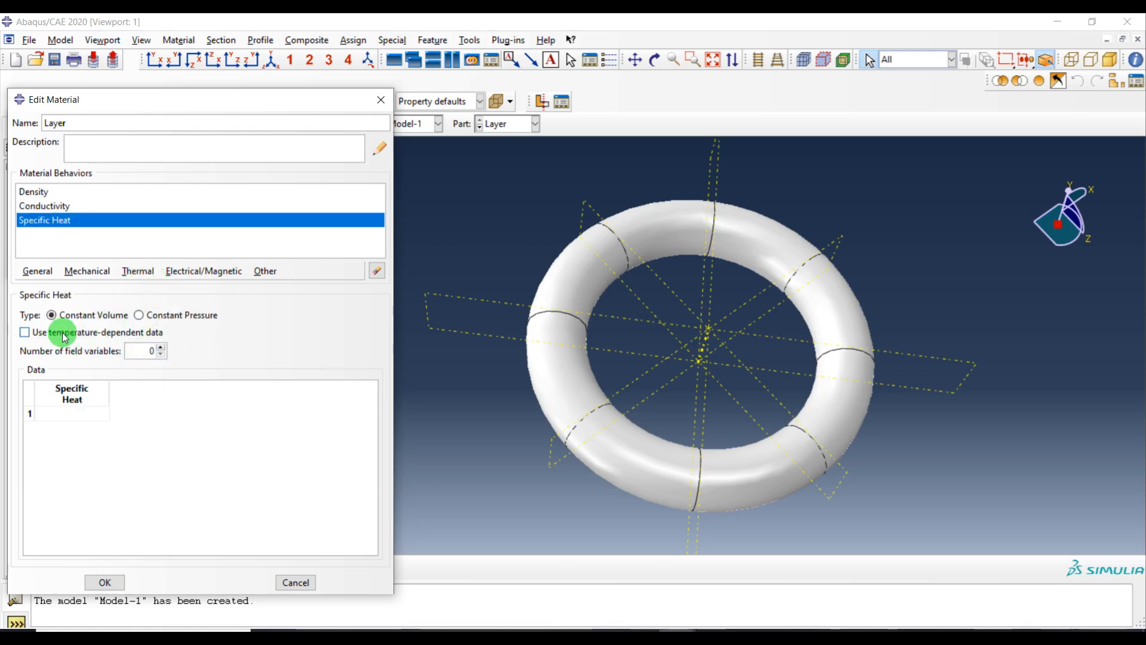
Copy the Layer conductivity and temperature data from the spreadsheet, and set Layer's mass density to 8110
click(37, 192)
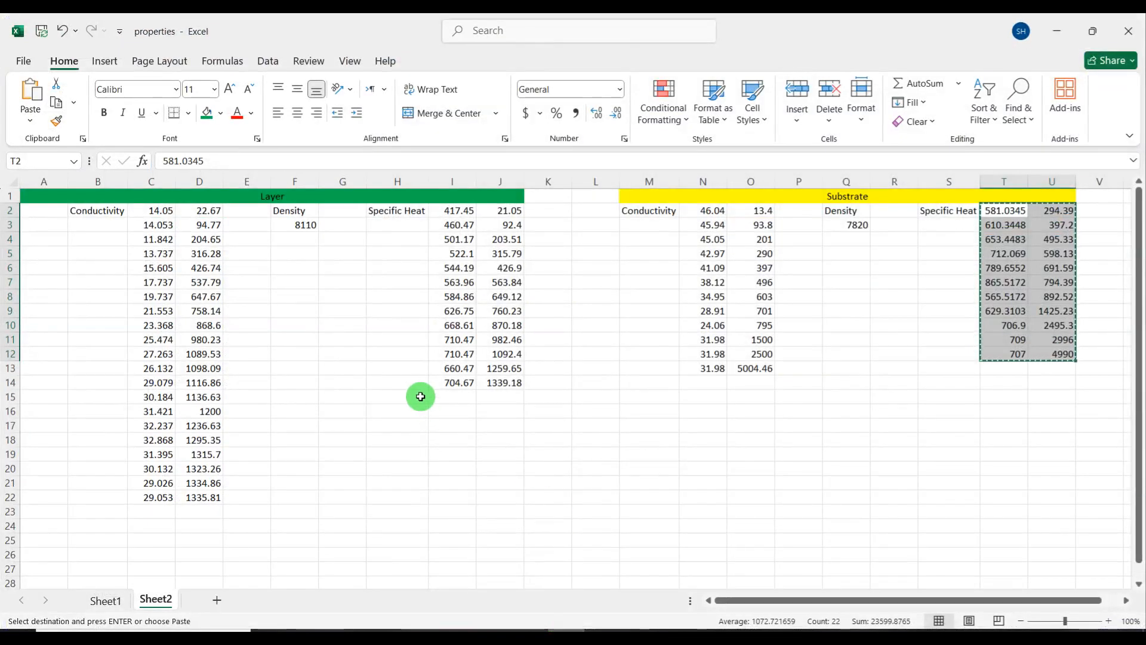
click(308, 225)
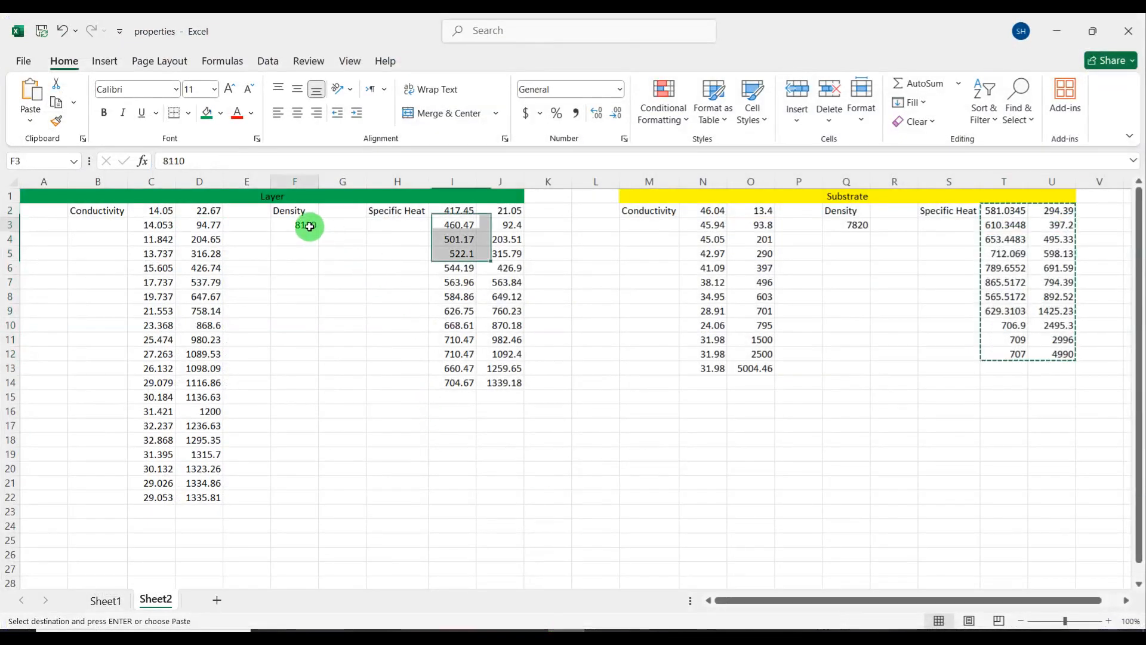
drag(159, 212, 212, 504)
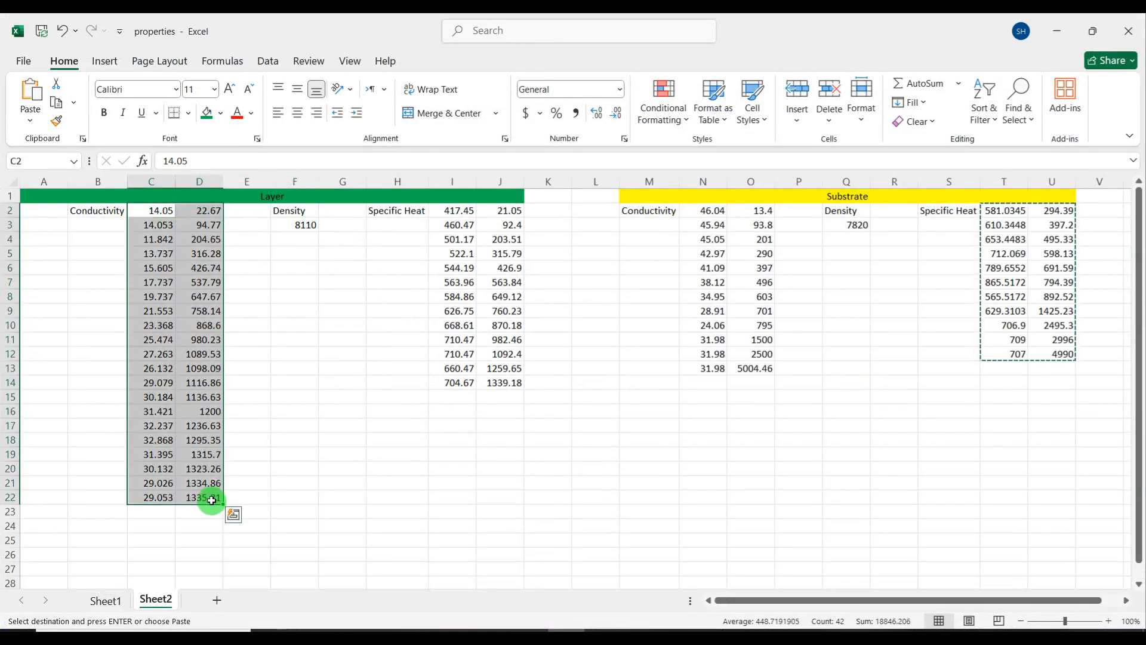
key(ctrl+c)
click(1058, 31)
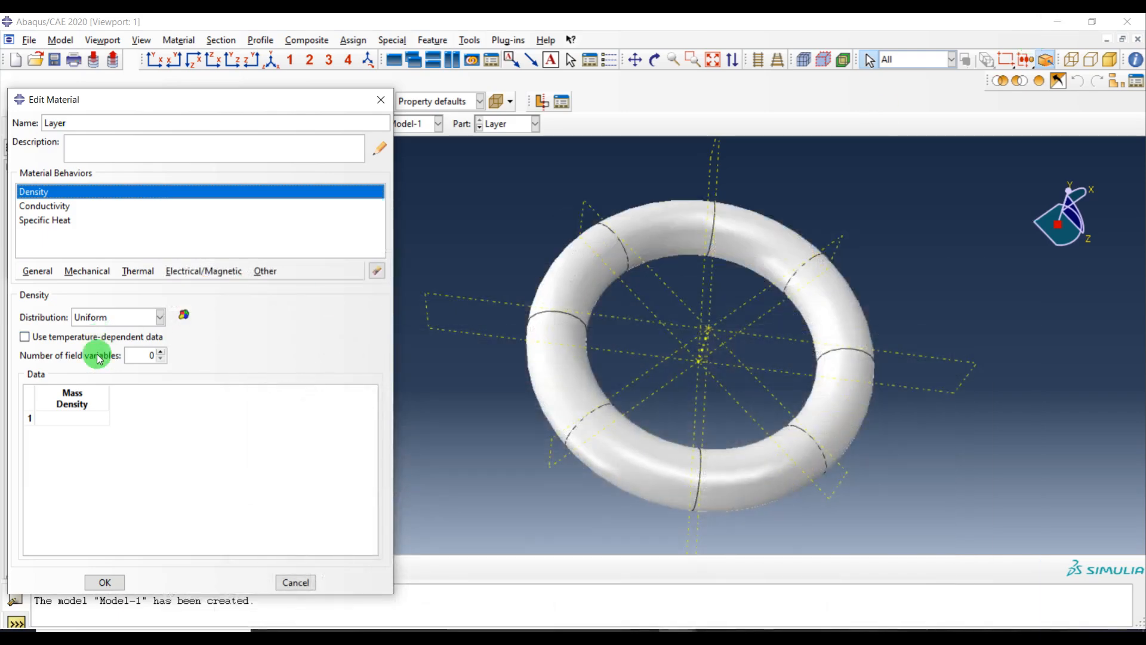
click(90, 418)
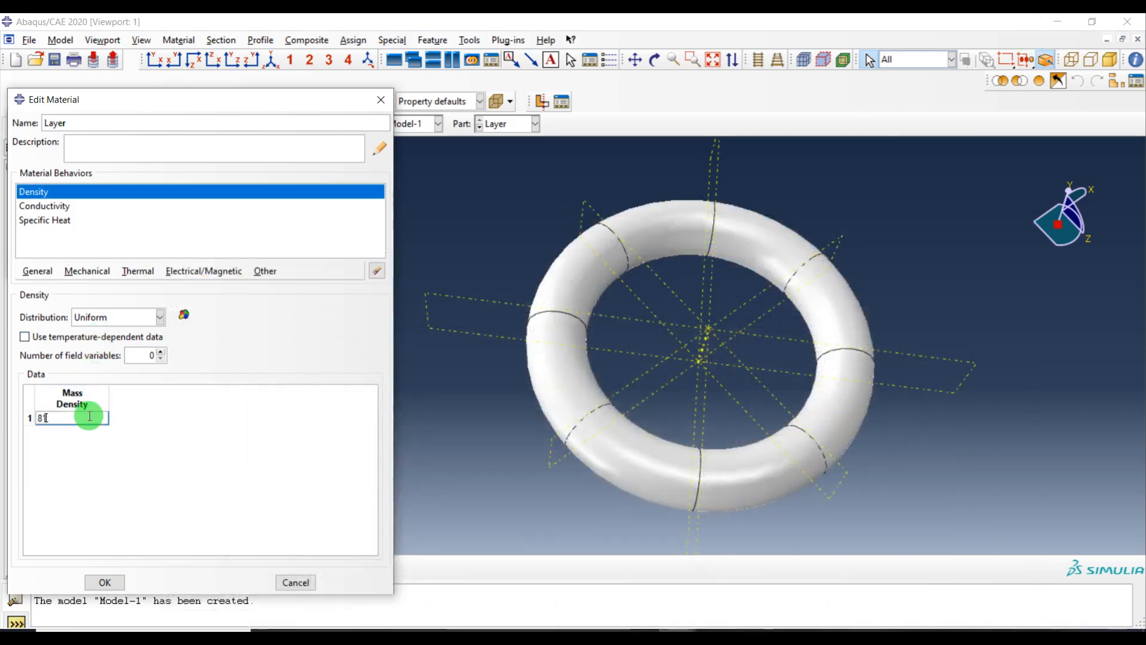
Paste the copied conductivity-temperature table into Layer's temperature-dependent Conductivity behavior
click(43, 206)
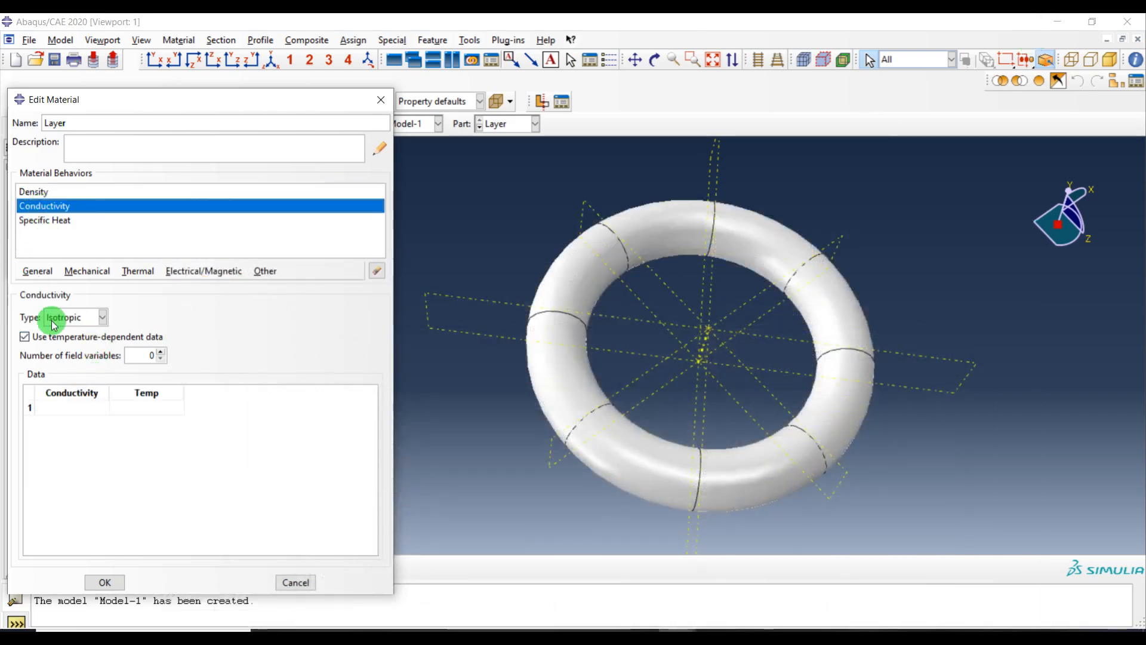
click(62, 406)
key(ctrl+v)
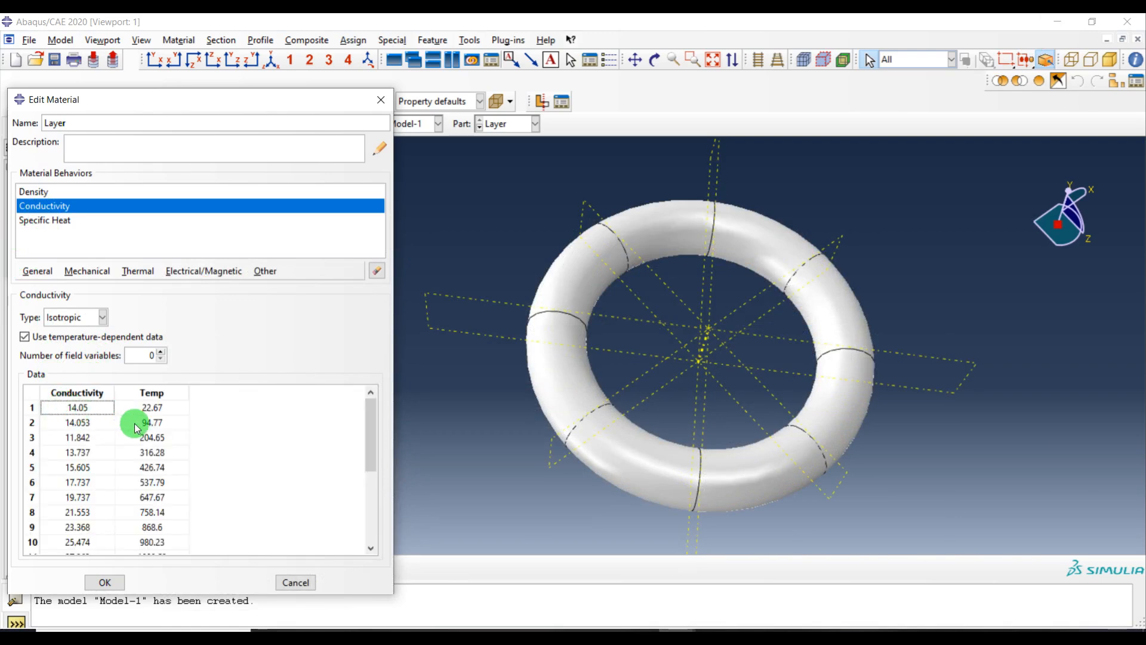
Copy the Layer specific heat data, paste it into Layer's temperature-dependent Specific Heat table, and close the material dialogs
click(79, 220)
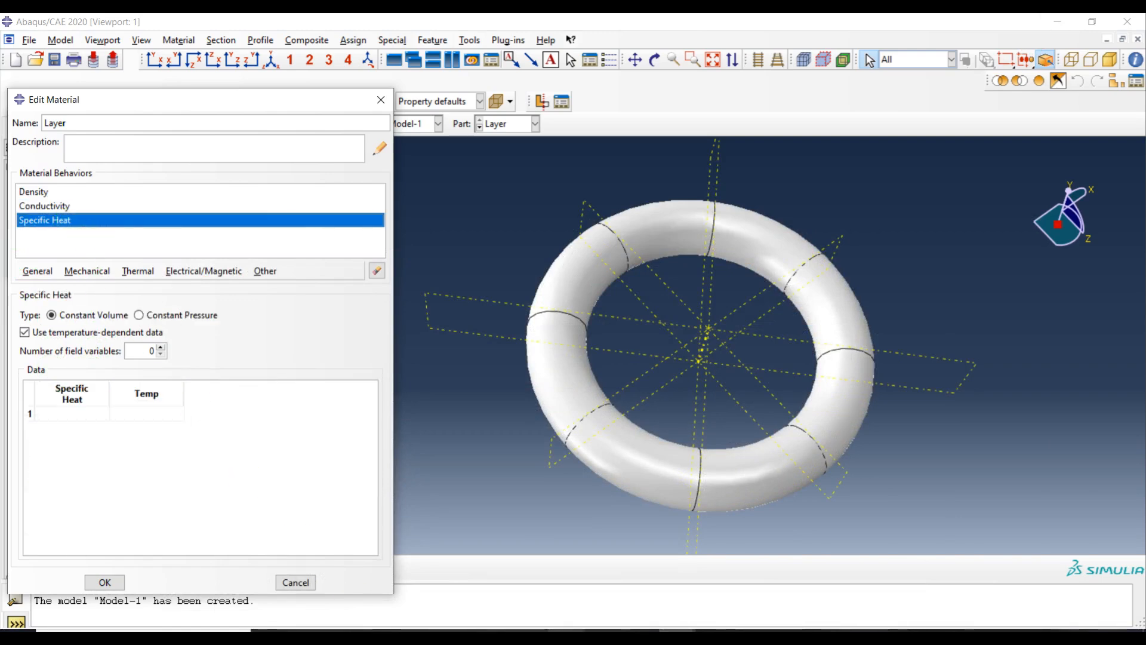
key(alt+Tab)
click(468, 212)
drag(468, 212, 519, 383)
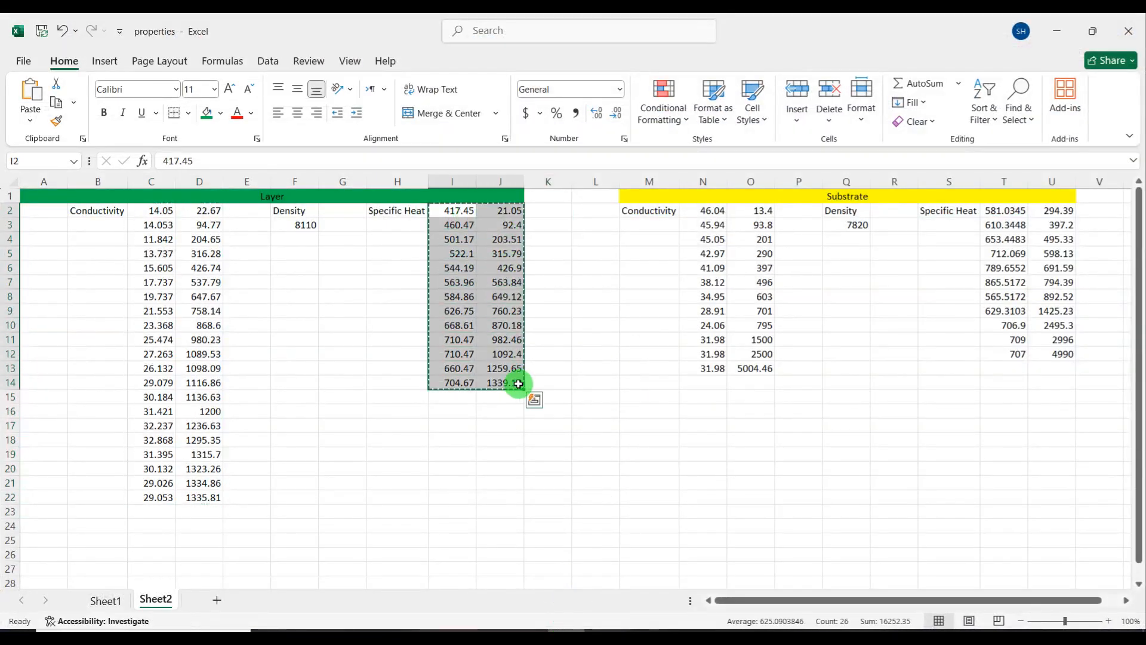
key(ctrl+c)
click(1057, 30)
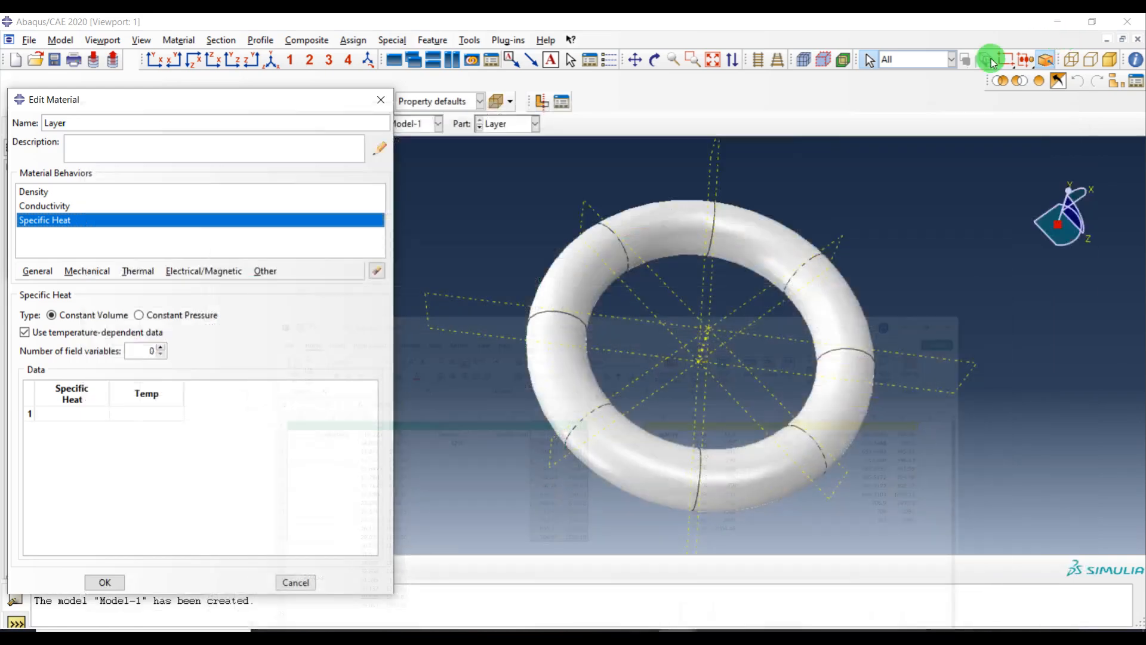
click(91, 414)
key(ctrl+v)
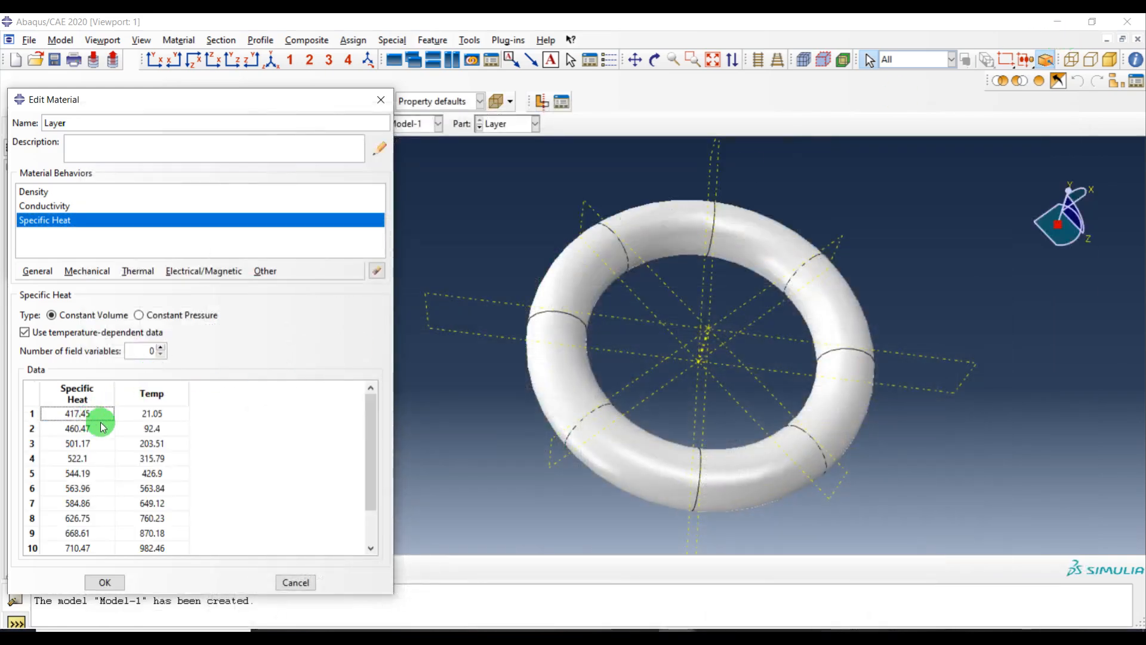
click(111, 579)
click(206, 268)
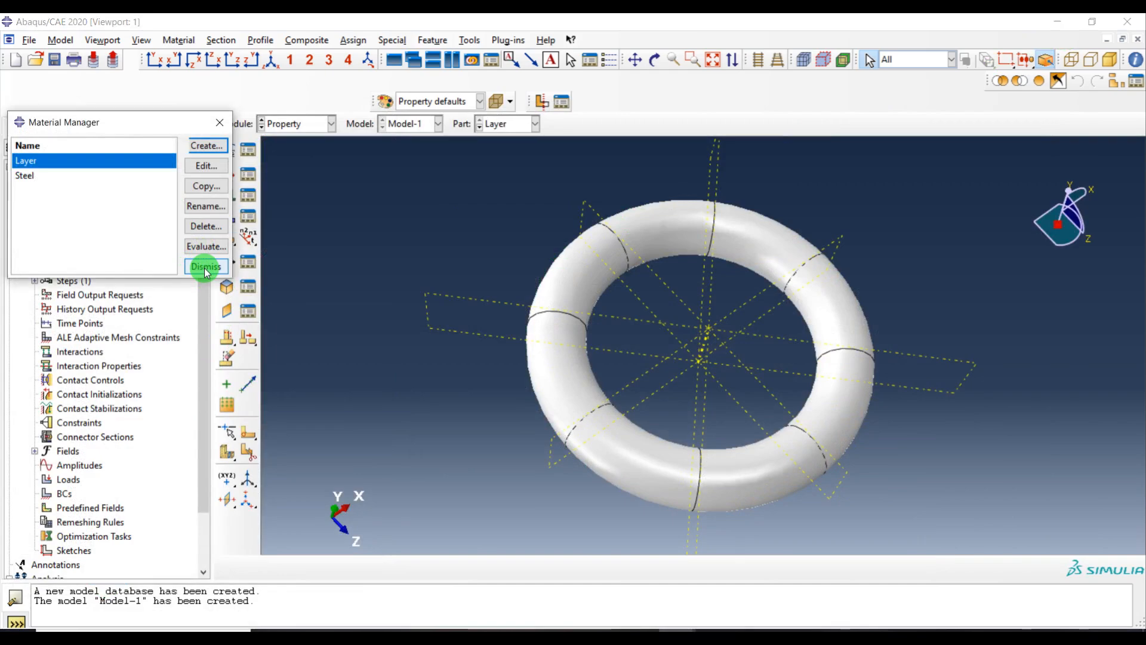
Create a solid homogeneous section named Steel that uses the Steel material
click(239, 157)
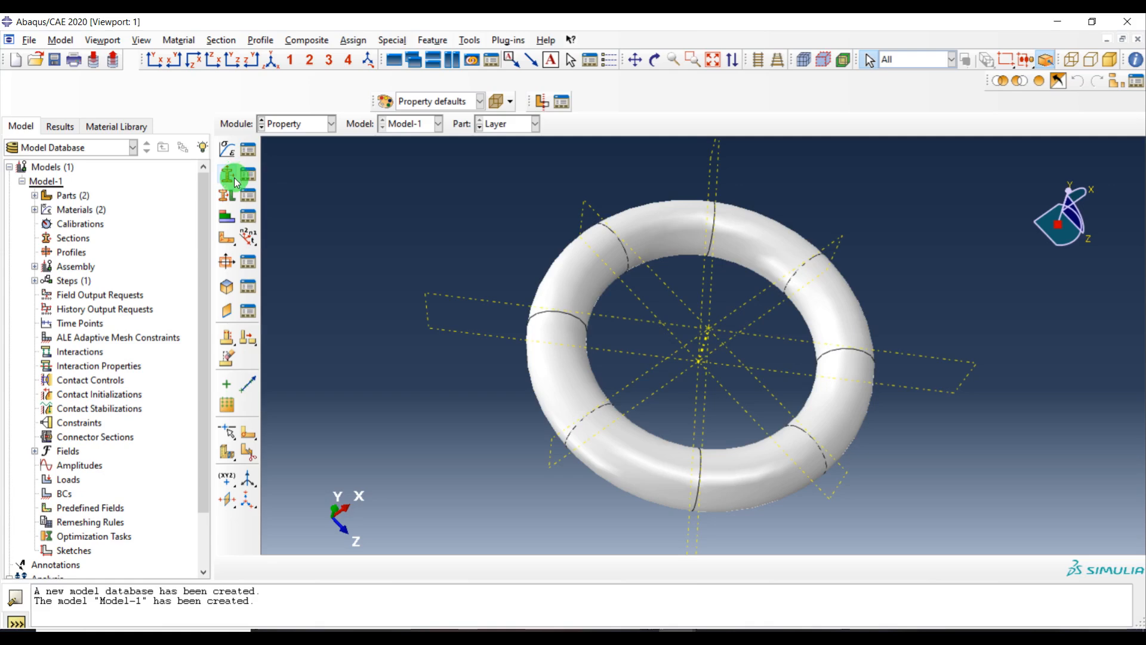
click(229, 176)
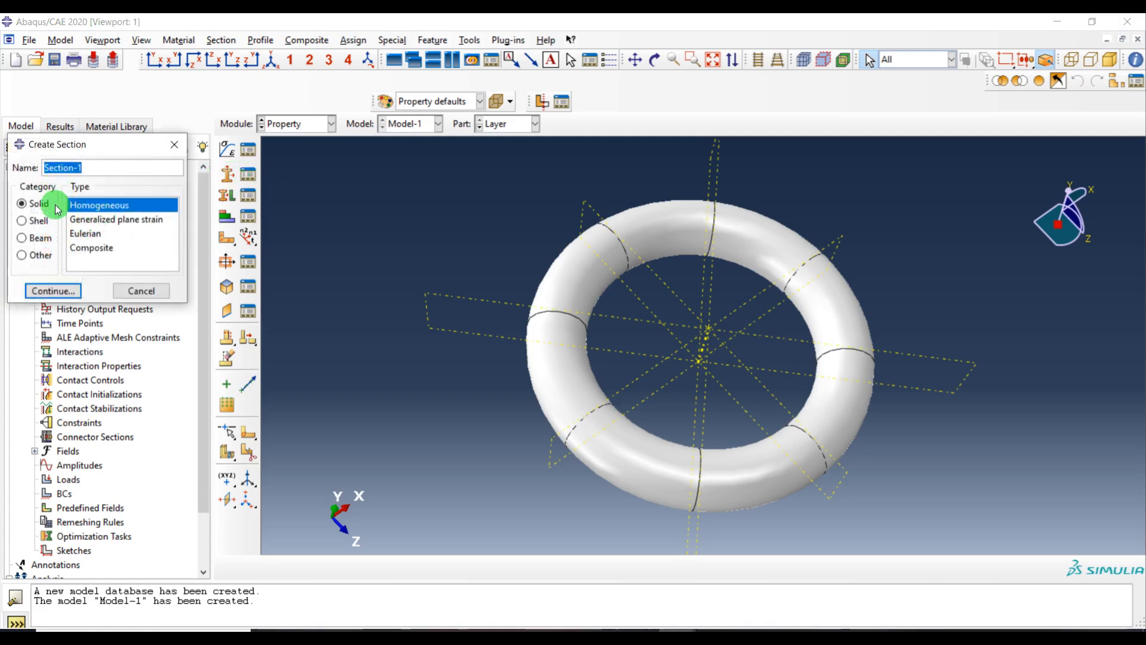
text(Ste)
text(l)
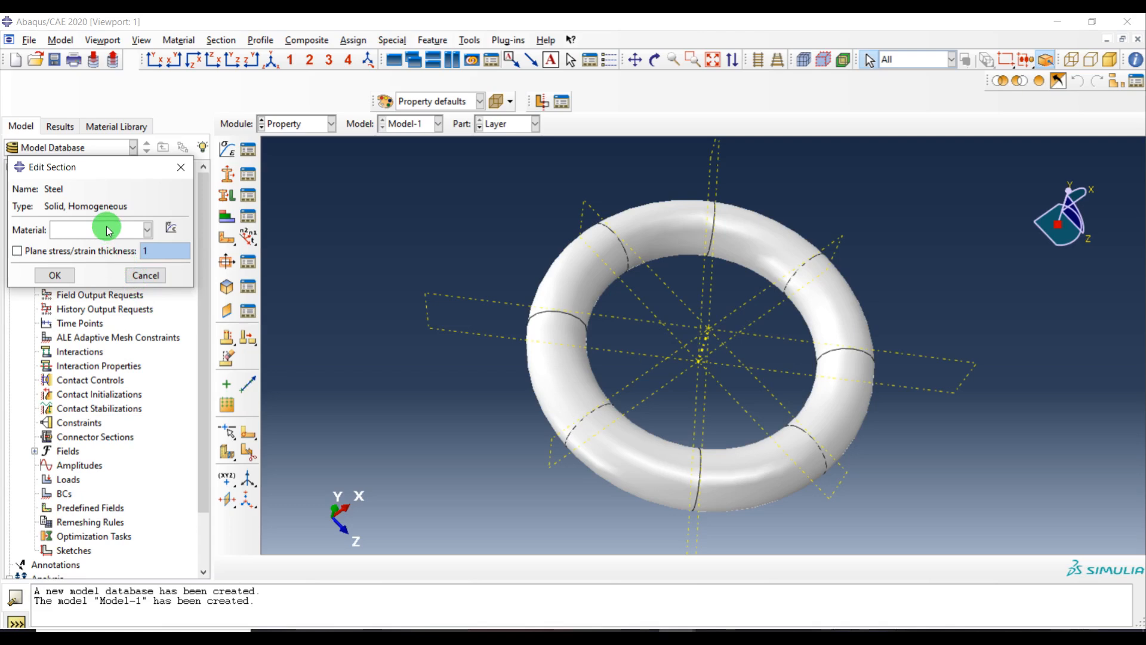
click(100, 229)
click(93, 263)
click(51, 276)
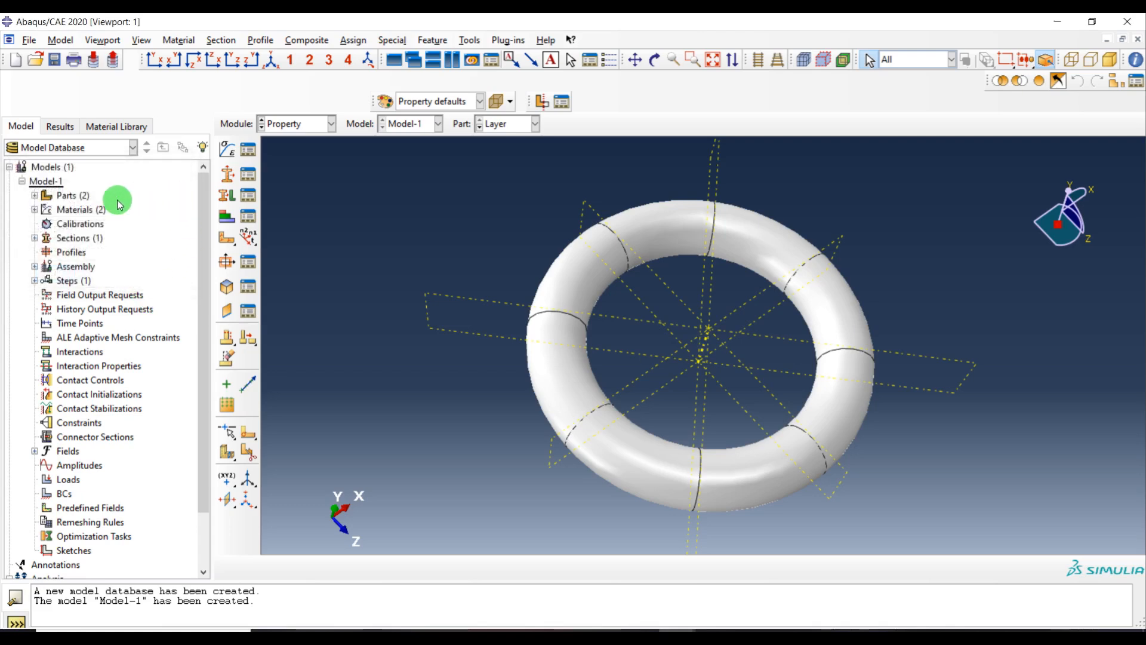
Create a solid homogeneous section named Layer that uses the Layer material
click(233, 235)
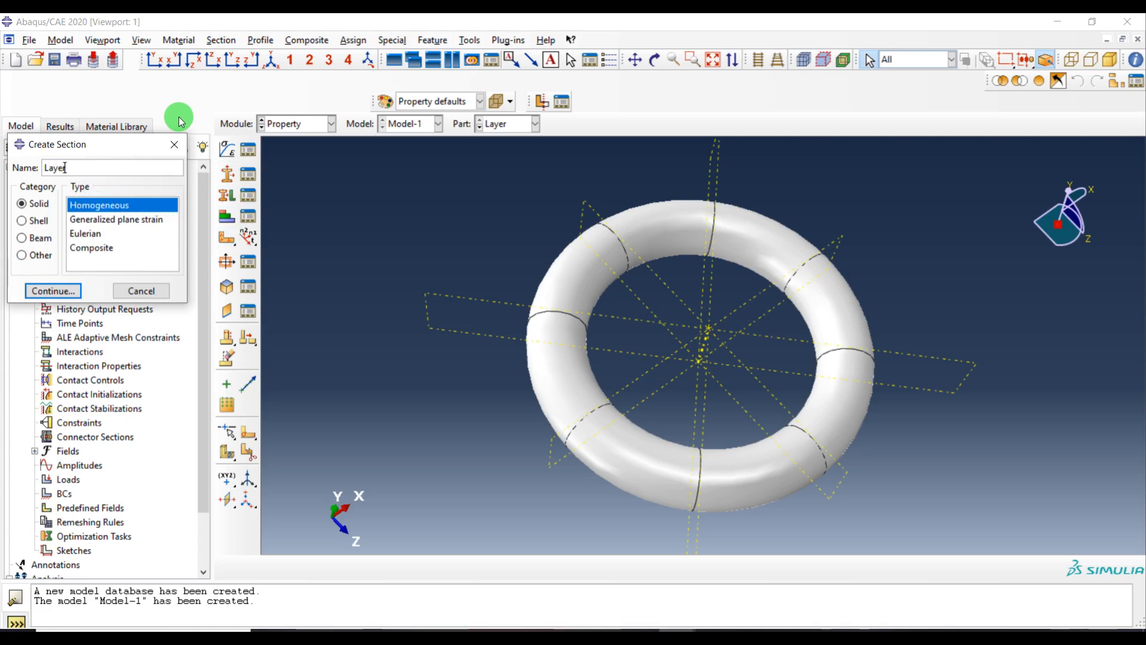
click(70, 294)
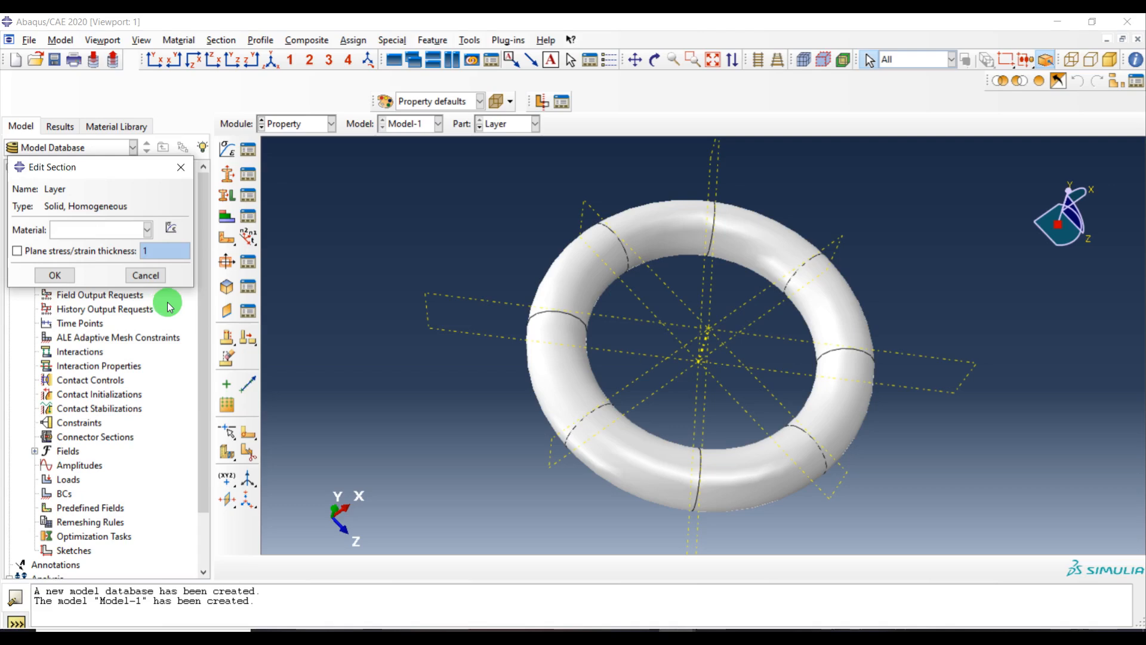
click(101, 232)
click(81, 250)
click(54, 275)
Assign the Layer section to all cells of the Layer ring part
click(228, 197)
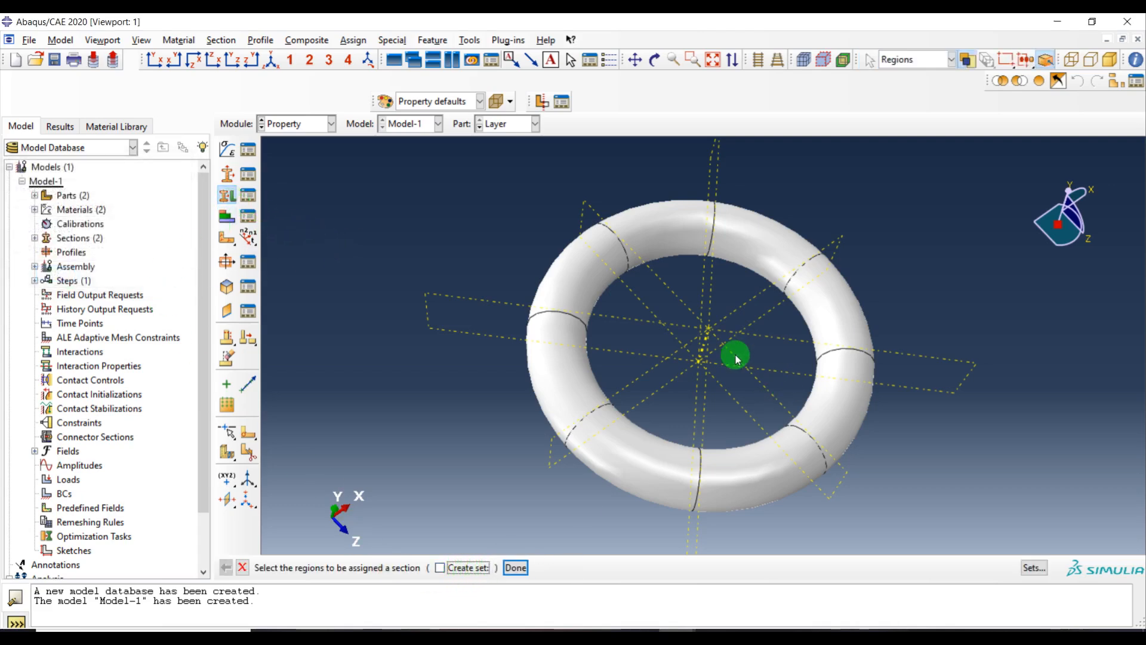
drag(972, 167, 540, 514)
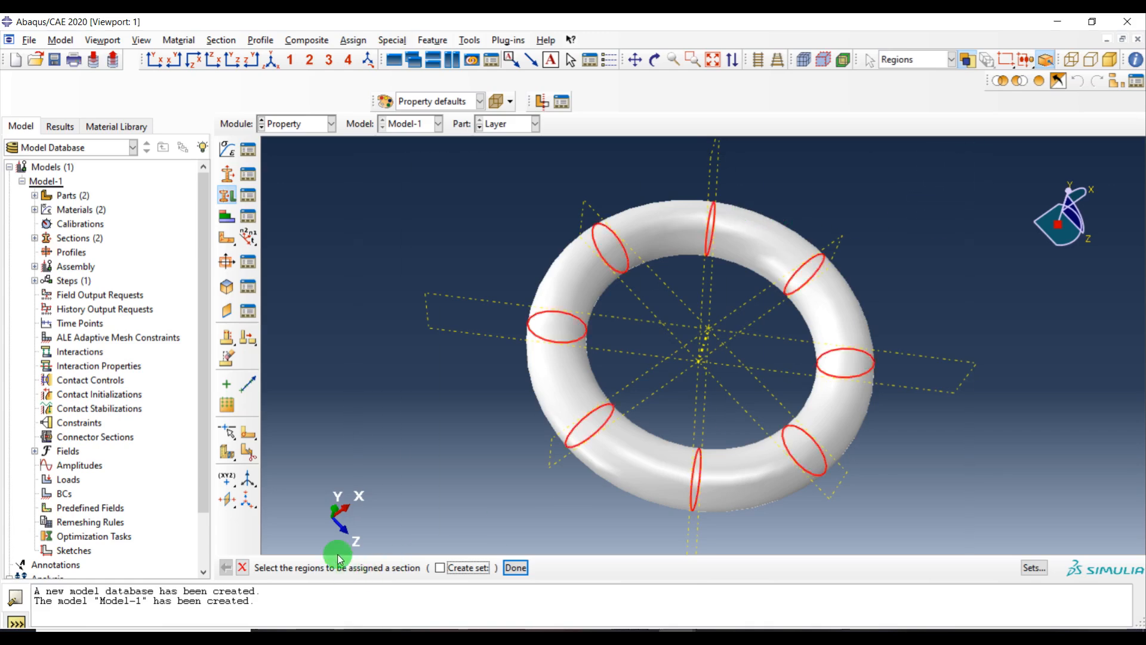
middle_click(324, 323)
click(94, 271)
click(81, 286)
click(51, 364)
Switch to the Substrate part and assign the Steel section to the whole block
click(490, 124)
click(499, 150)
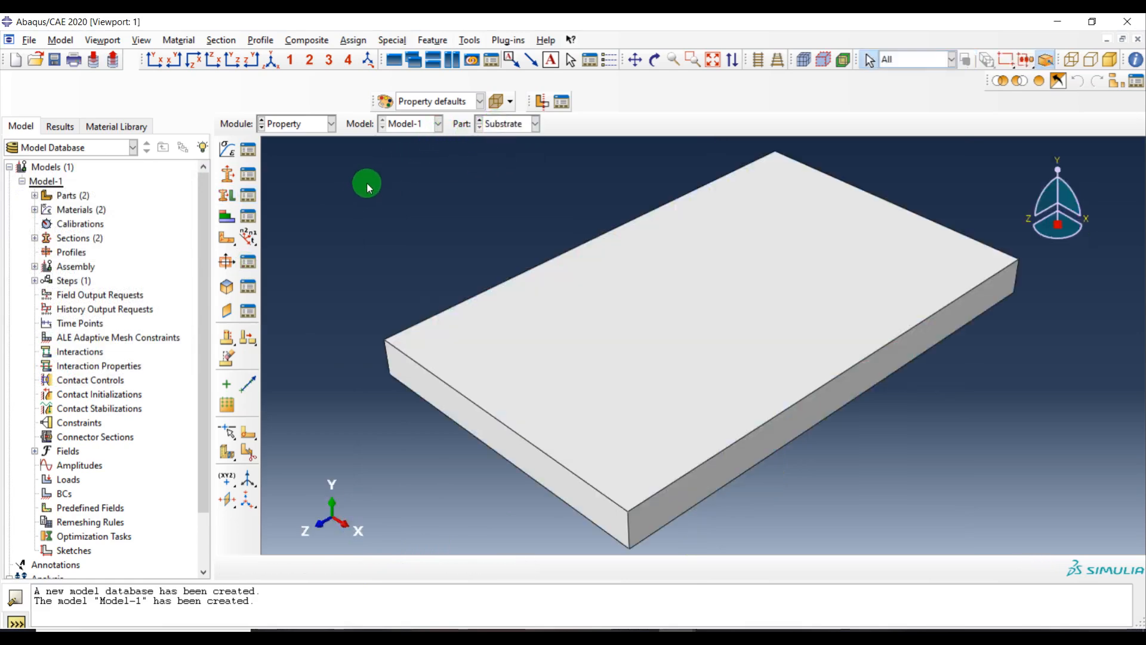
click(227, 194)
click(921, 269)
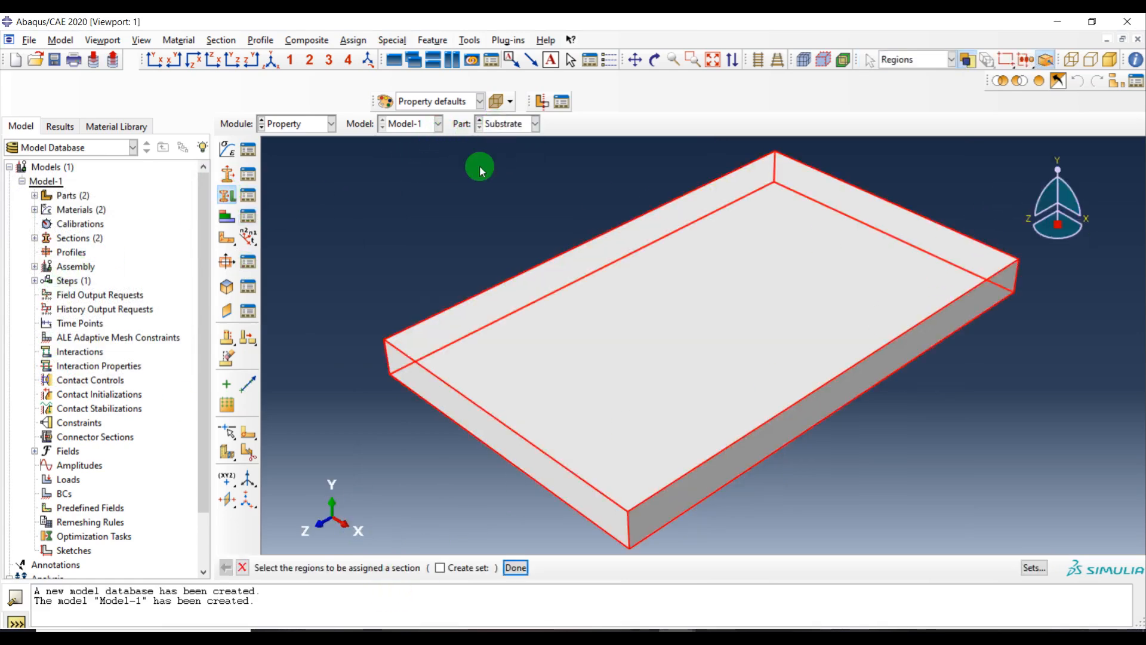
middle_click(454, 160)
click(121, 268)
click(91, 300)
click(54, 365)
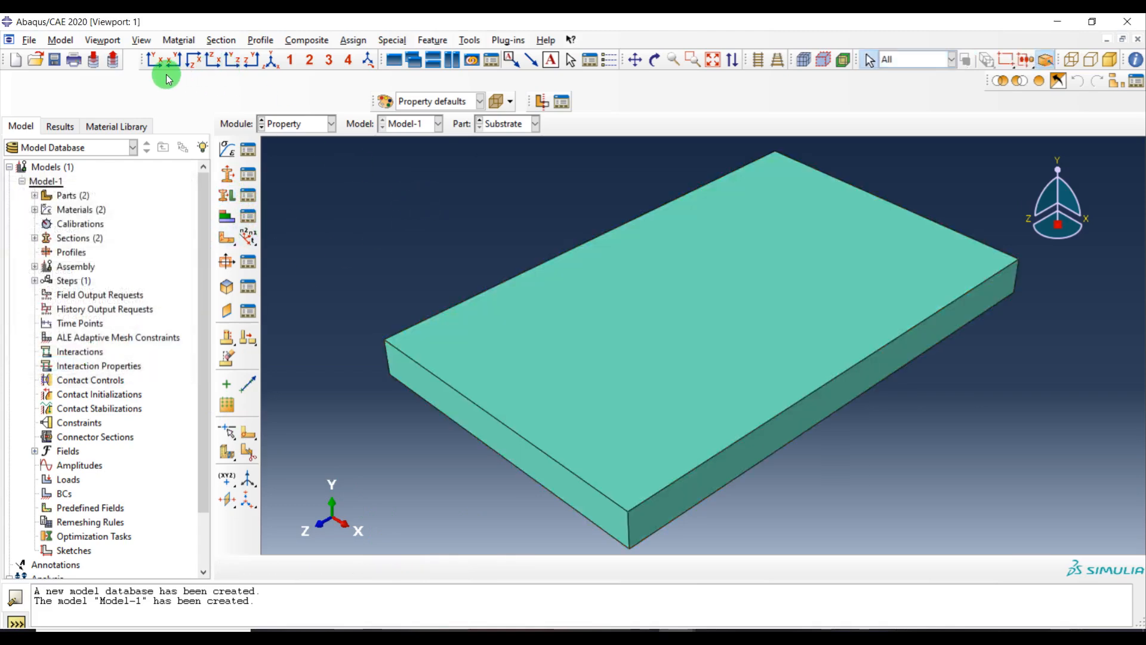
Switch to the Assembly module
click(307, 123)
click(301, 167)
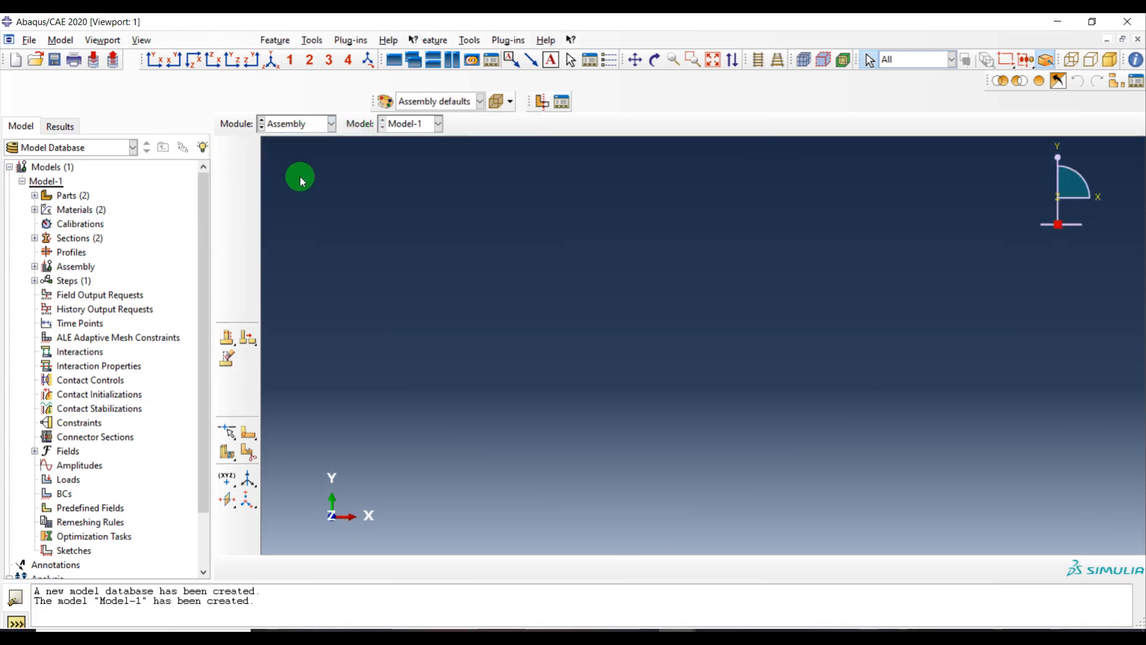
Create an instance of the Substrate part in the assembly
click(228, 148)
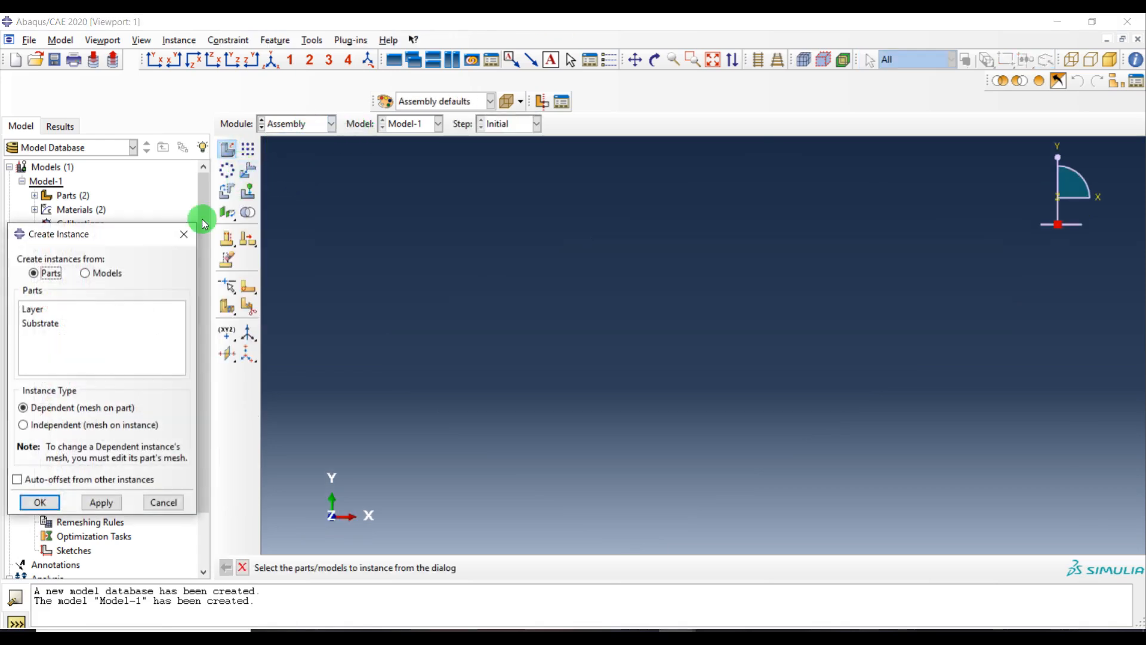
drag(46, 310, 47, 346)
click(43, 322)
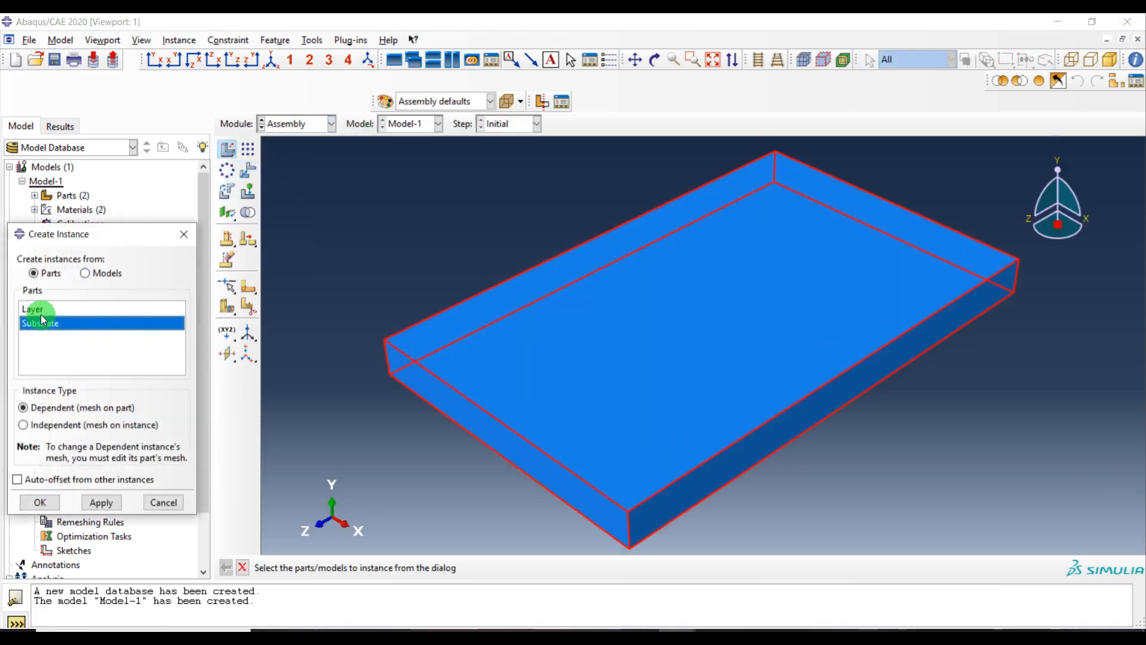
click(43, 503)
Create an instance of the Layer ring part in the assembly
ctrl+alt+drag(768, 243, 883, 217)
ctrl+alt+middle_click(721, 317)
right_click(861, 388)
click(507, 317)
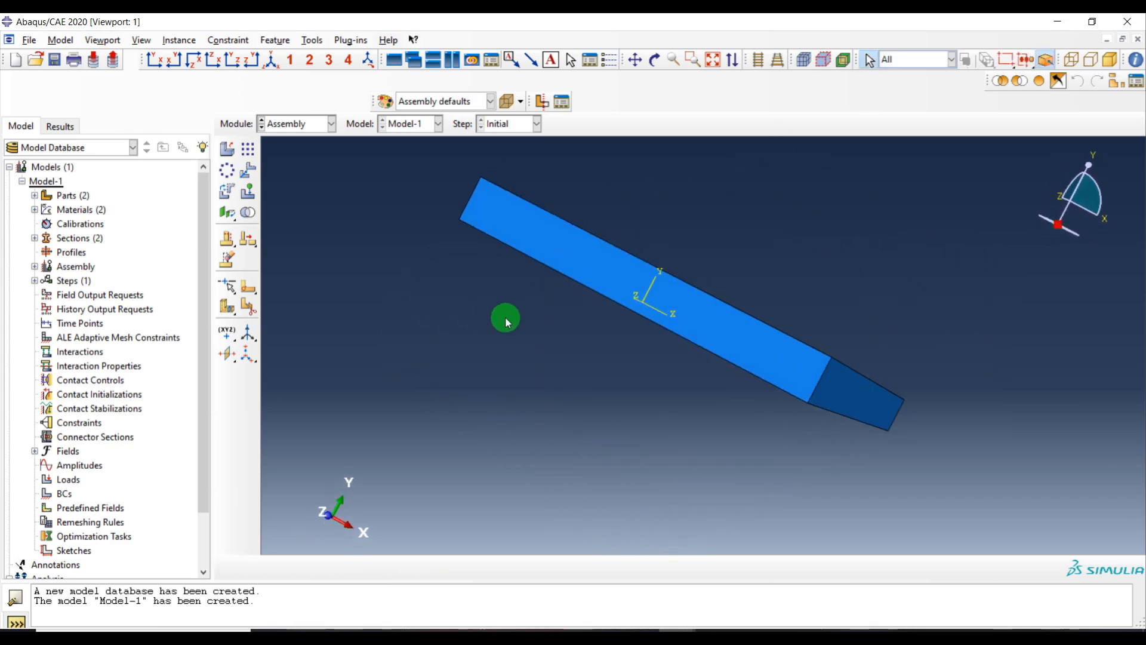
ctrl+alt+middle_drag(654, 272, 651, 283)
ctrl+alt+drag(651, 283, 908, 361)
mouse_move(705, 365)
ctrl+alt+mouse_down()
mouse_move(706, 331)
mouse_move(710, 346)
ctrl+alt+mouse_up()
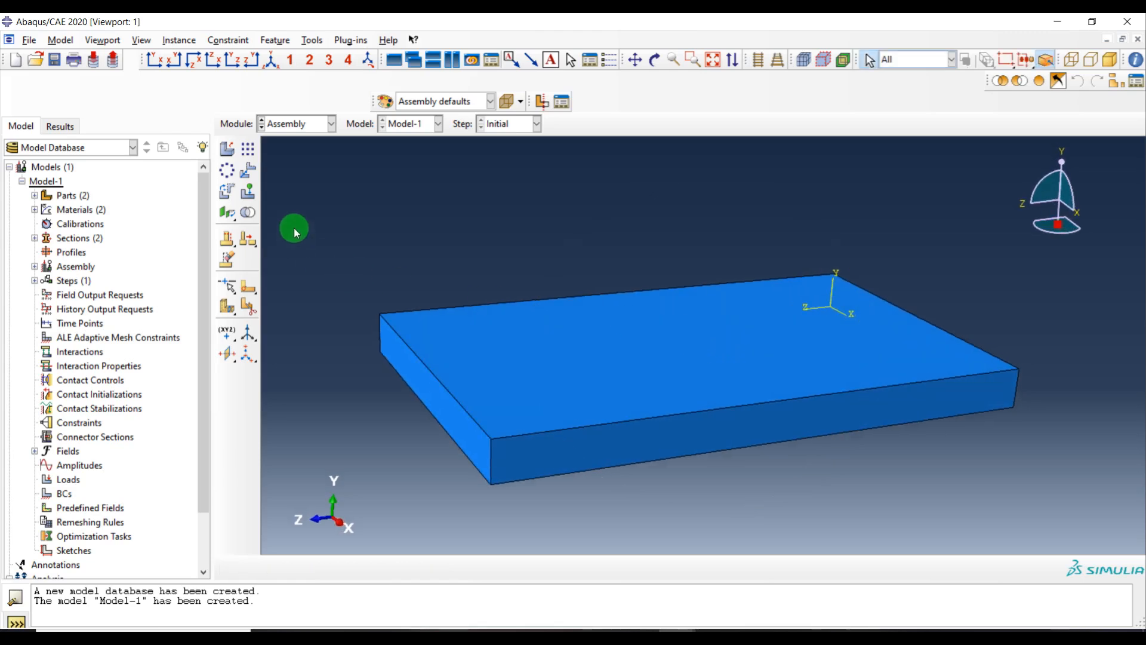
click(249, 173)
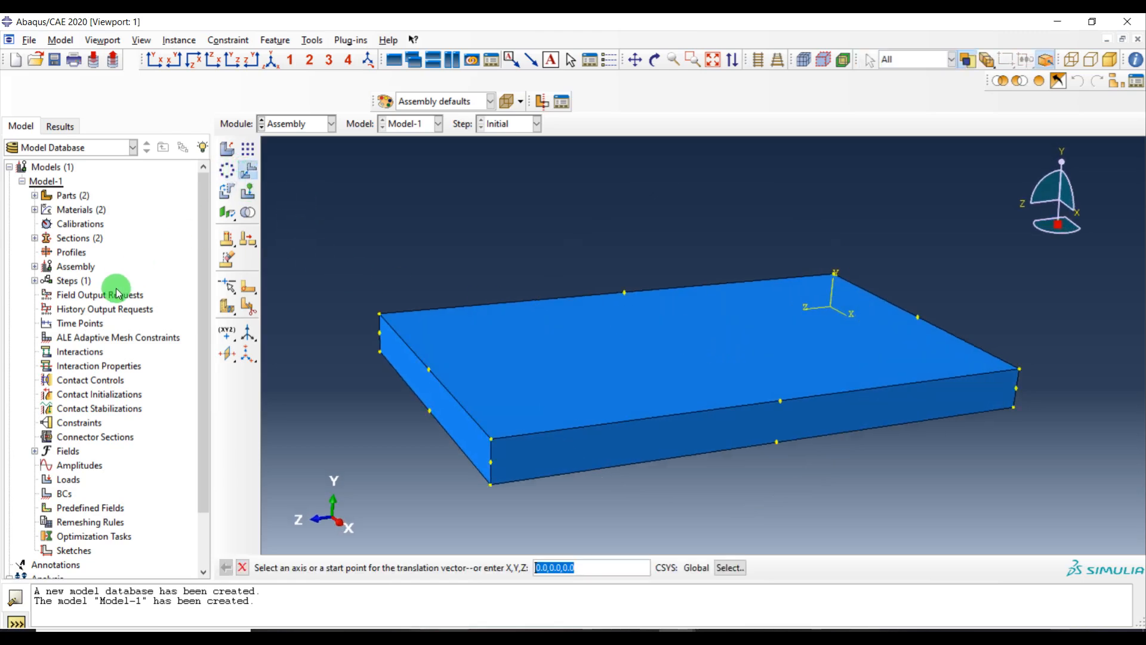
click(225, 150)
click(36, 309)
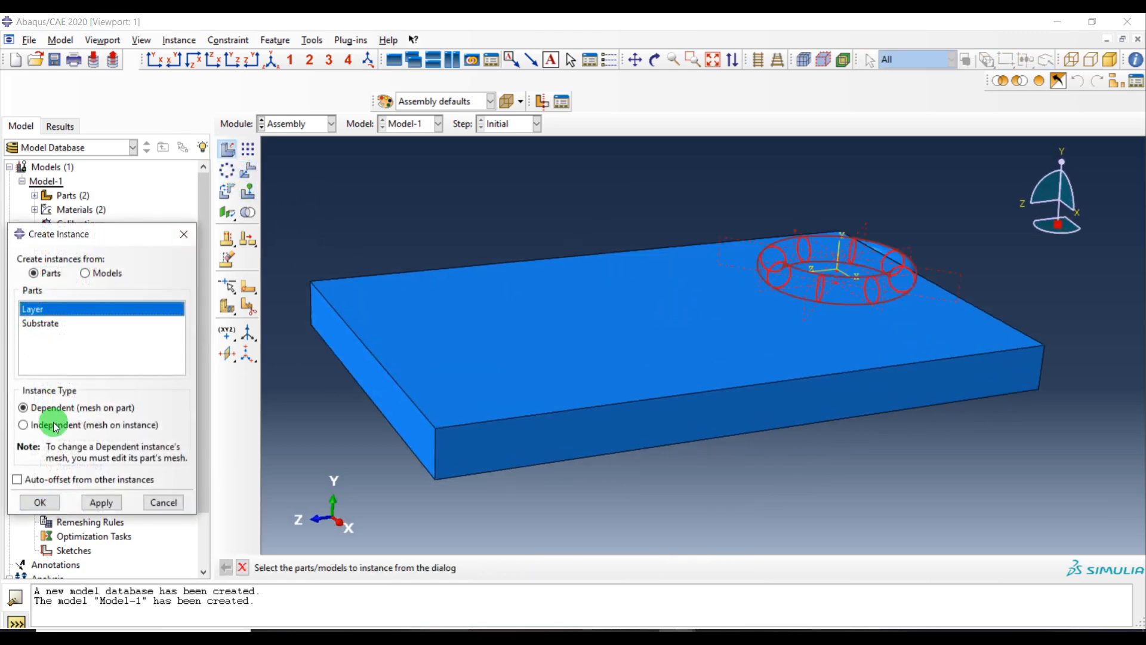
click(40, 503)
Measure distances between corner and edge-midpoint vertices of the Substrate from the top view
ctrl+alt+drag(824, 284, 661, 340)
ctrl+alt+middle_drag(676, 316, 643, 291)
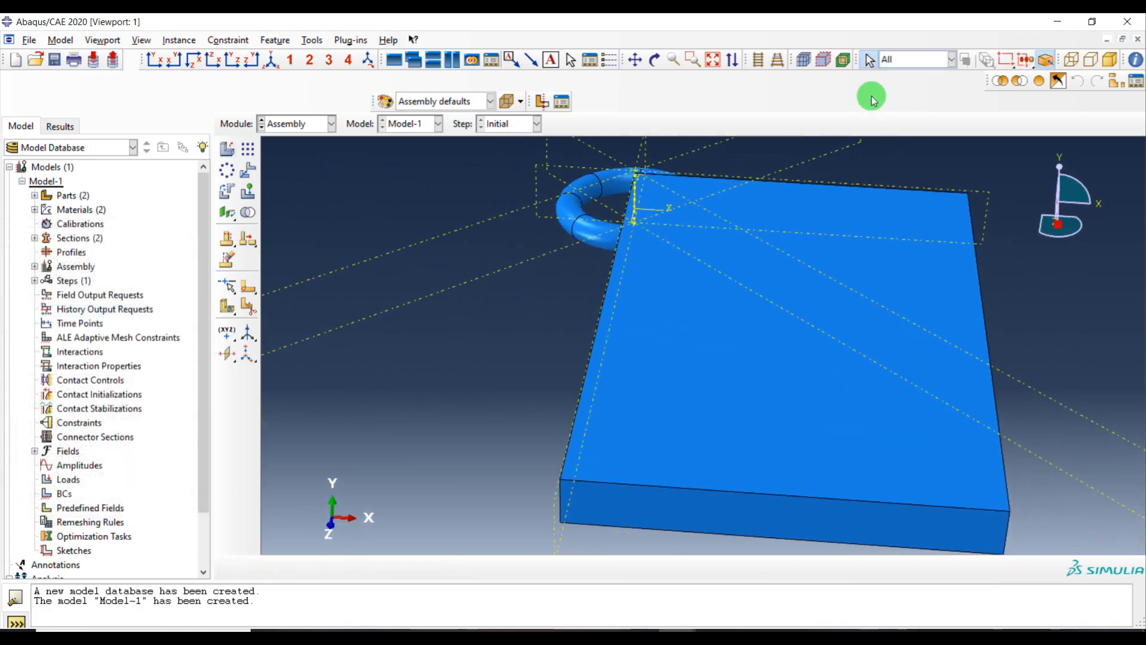
click(192, 62)
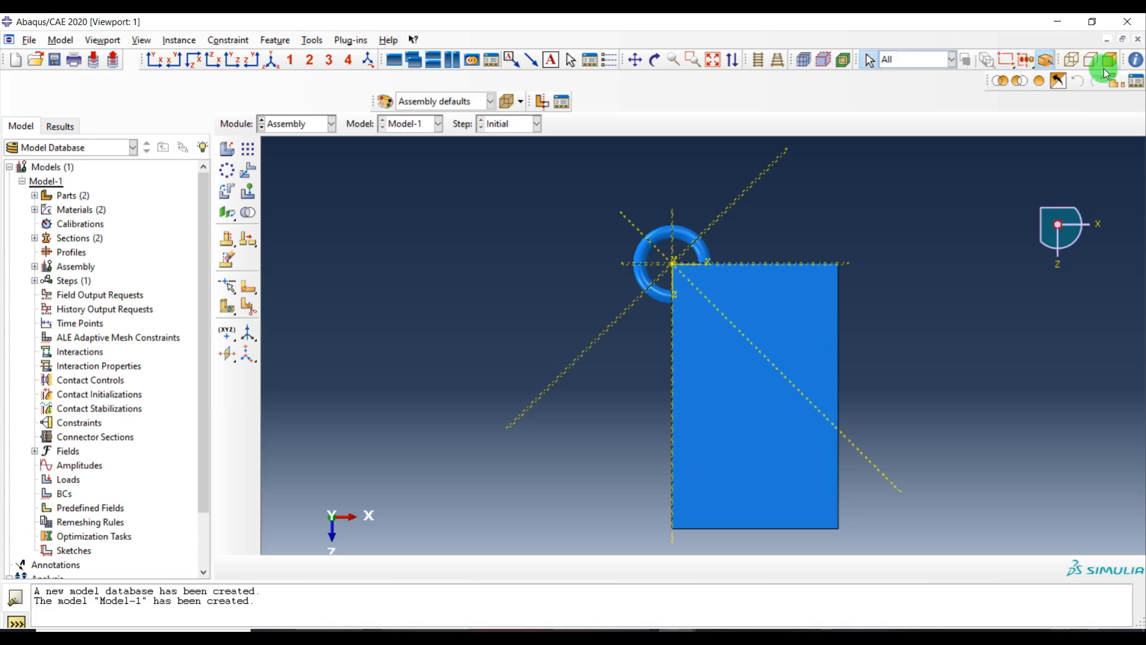
click(1135, 65)
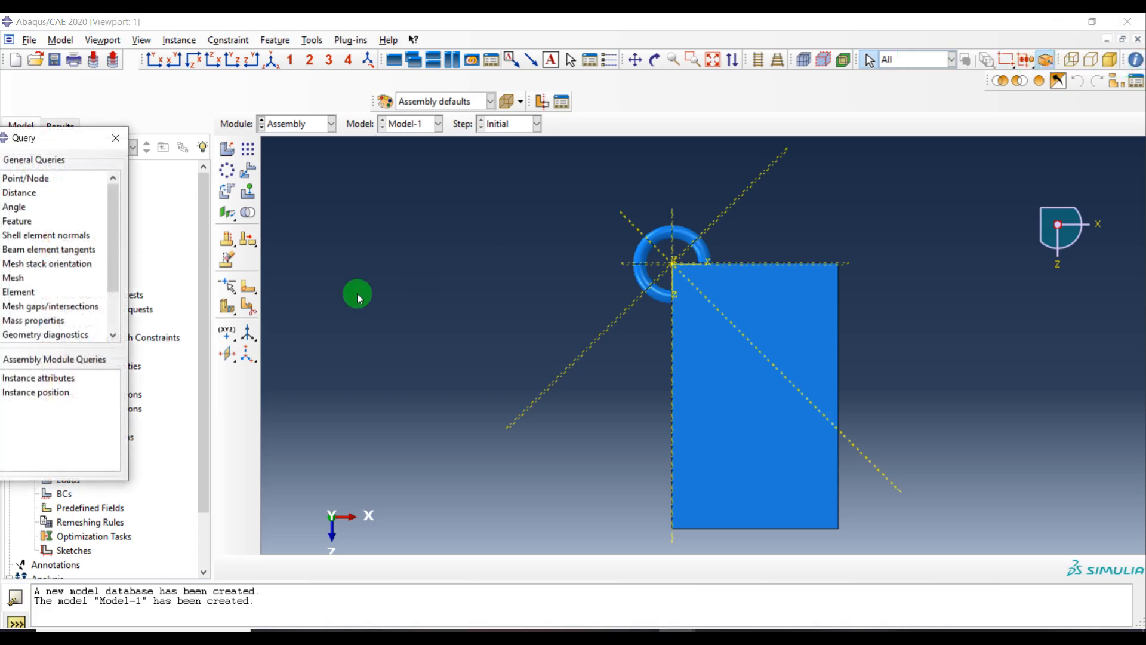
click(27, 194)
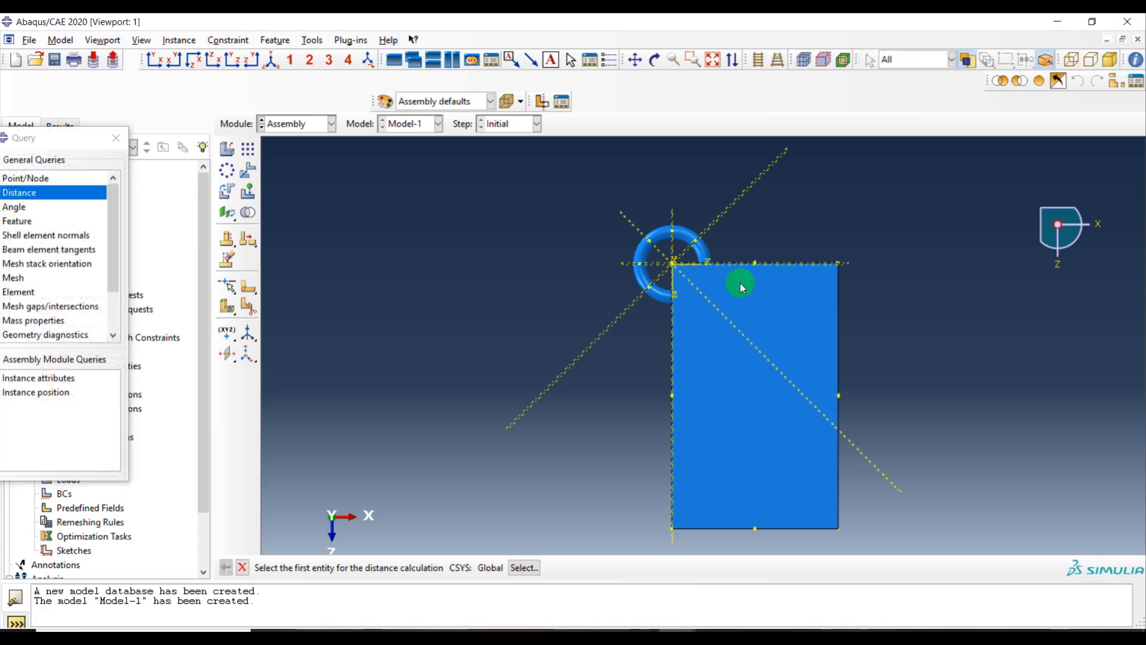
click(839, 274)
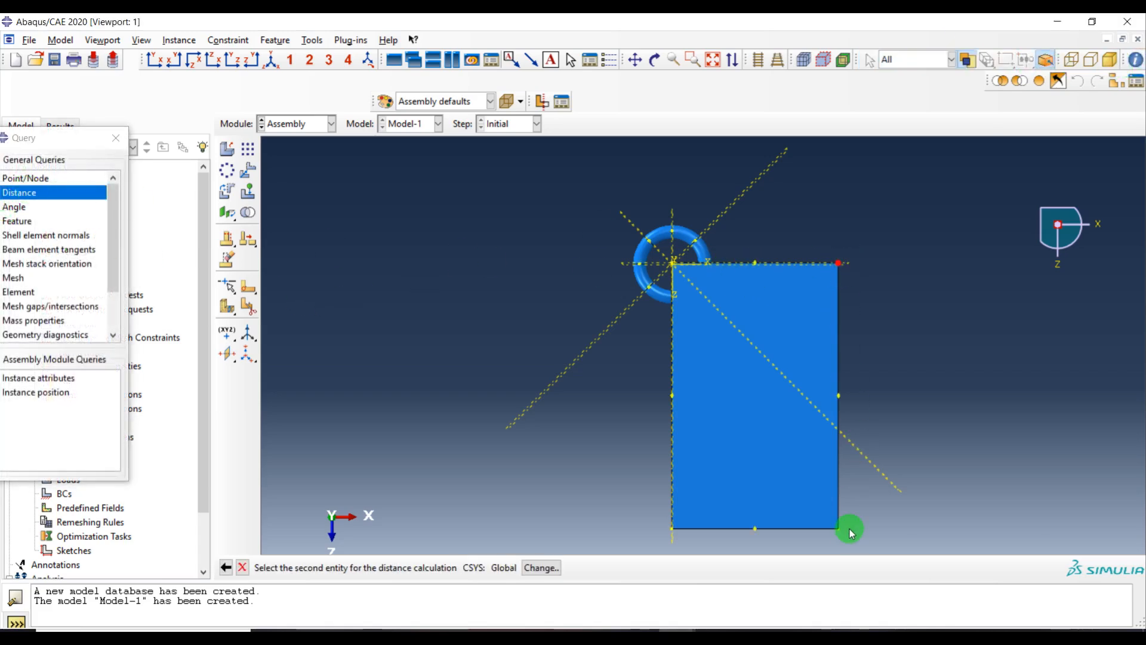
click(841, 397)
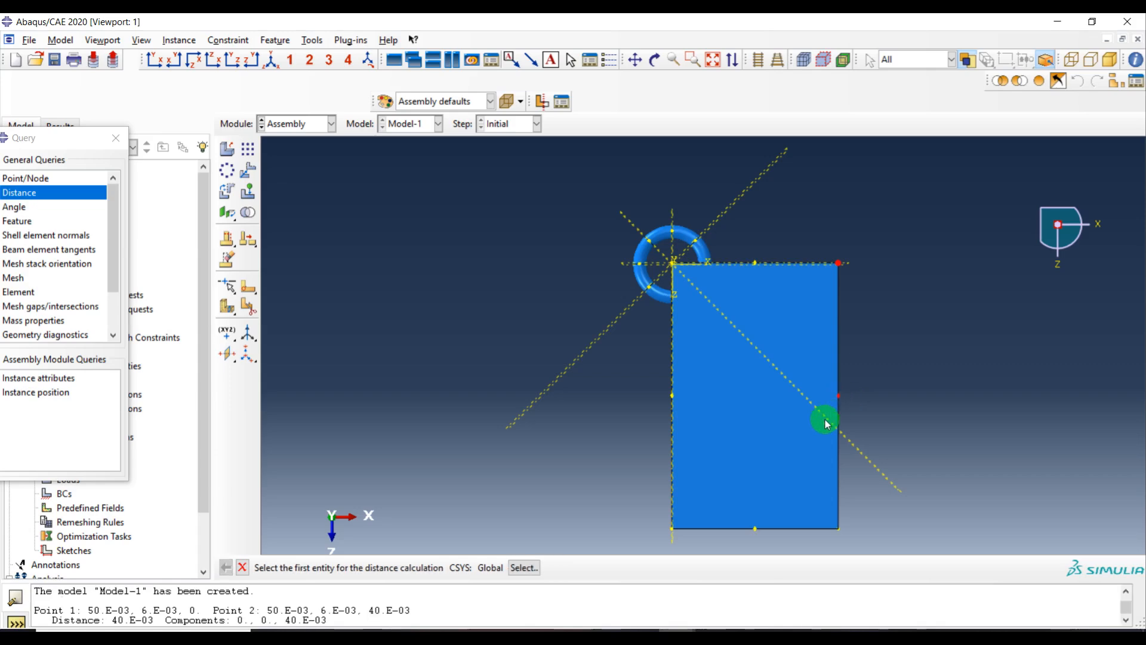
drag(368, 609, 434, 609)
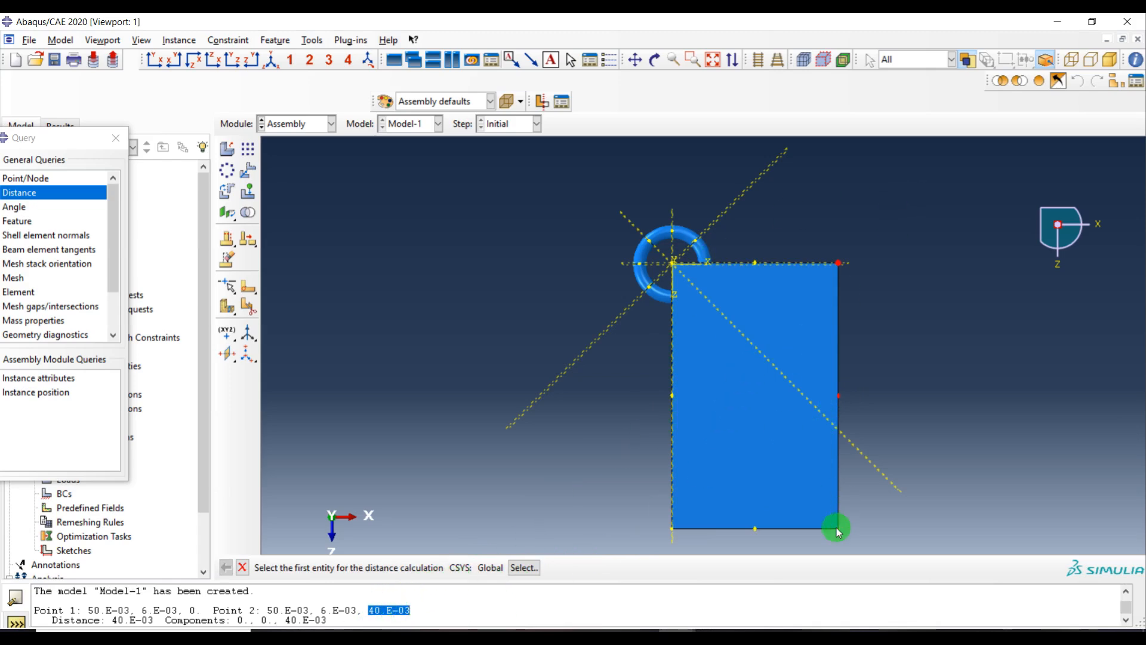
click(673, 529)
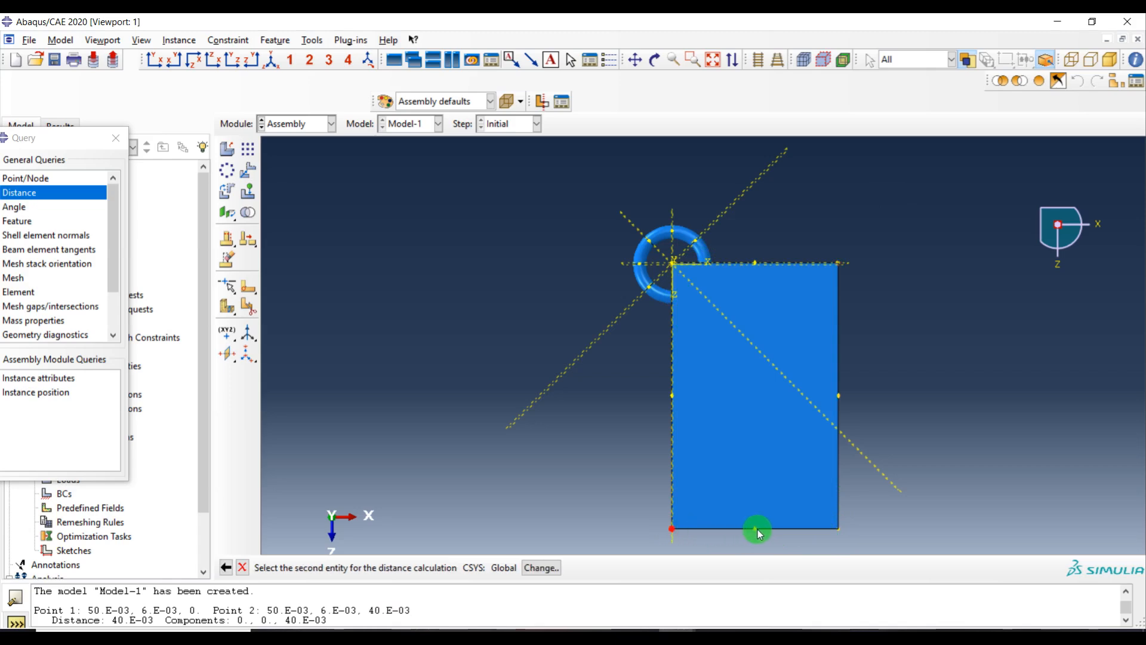
click(757, 531)
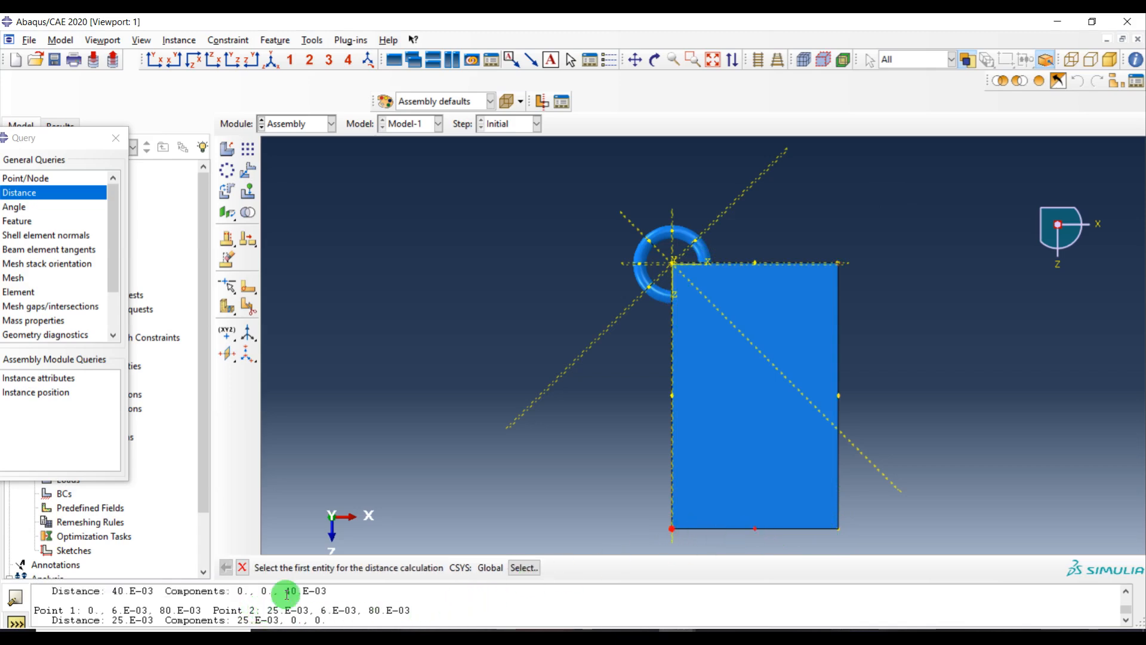
Translate the Layer instance by 0.025, 0.02, 0.04 so it sits over the Substrate's centre
click(249, 173)
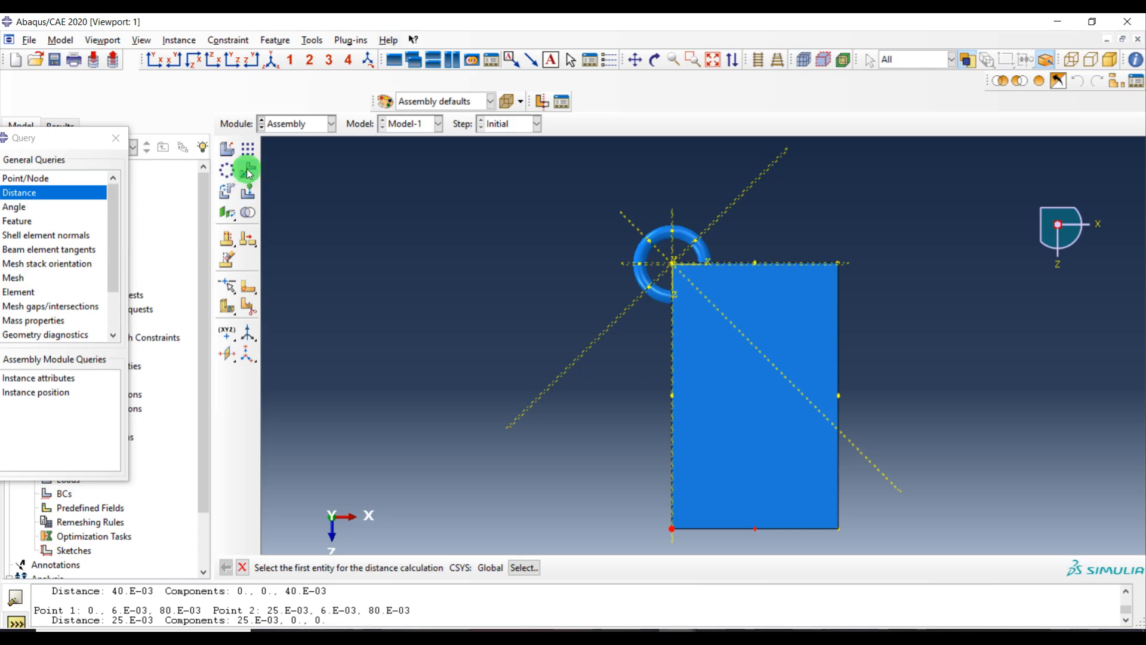
click(663, 273)
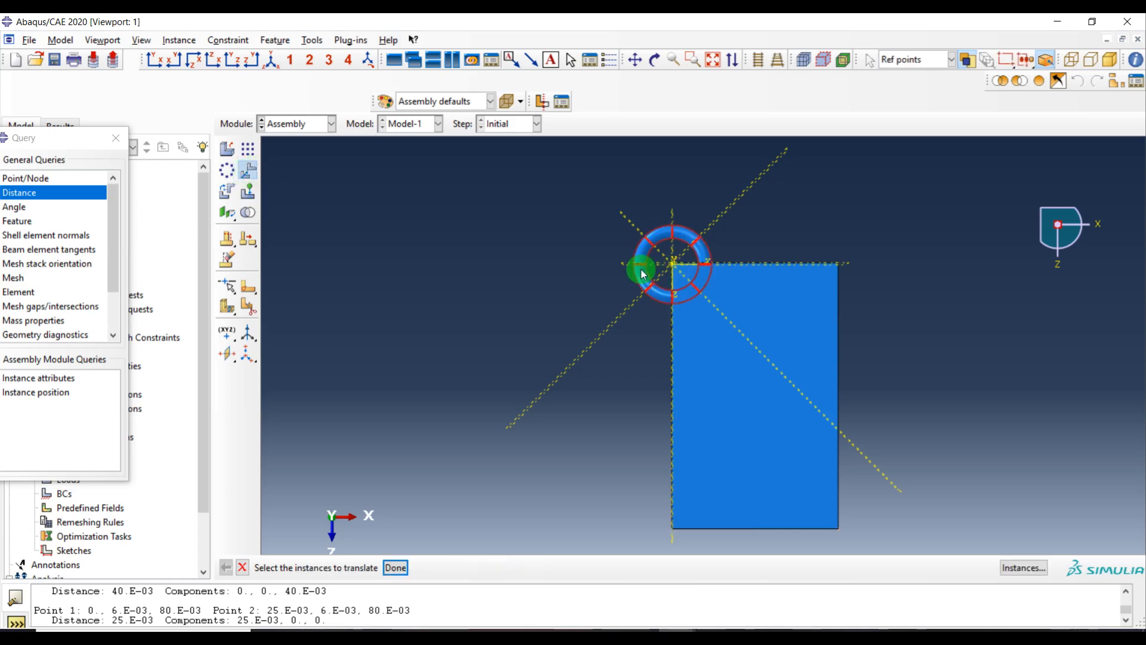
middle_click(460, 244)
middle_click(537, 403)
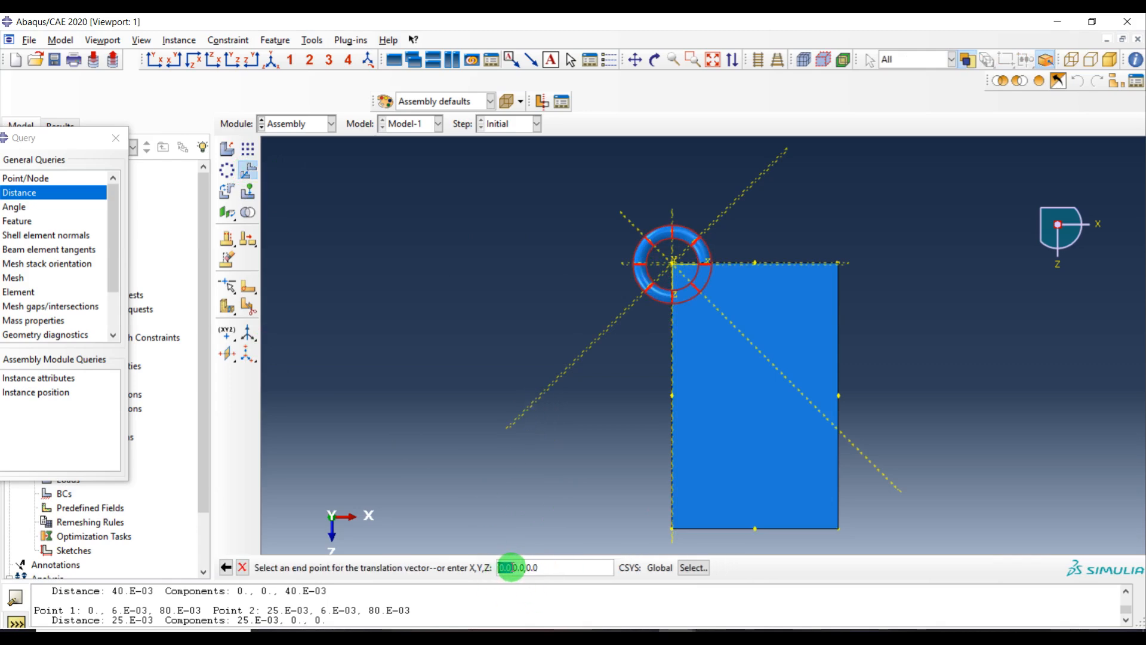
click(556, 565)
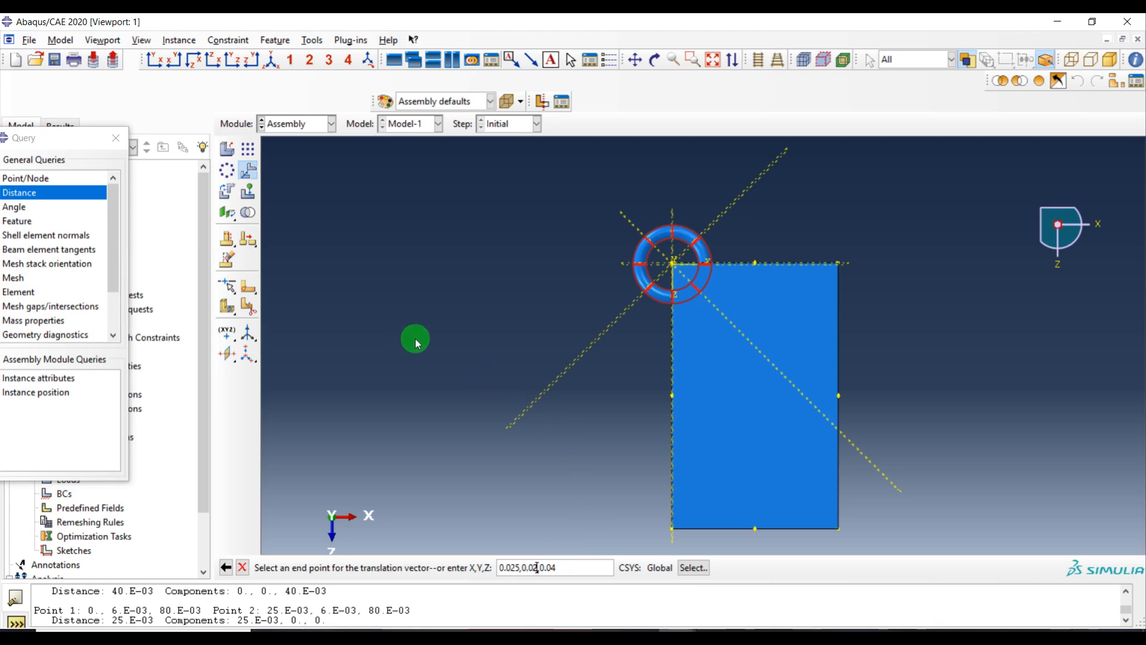
middle_click(469, 332)
ctrl+alt+drag(744, 401, 865, 335)
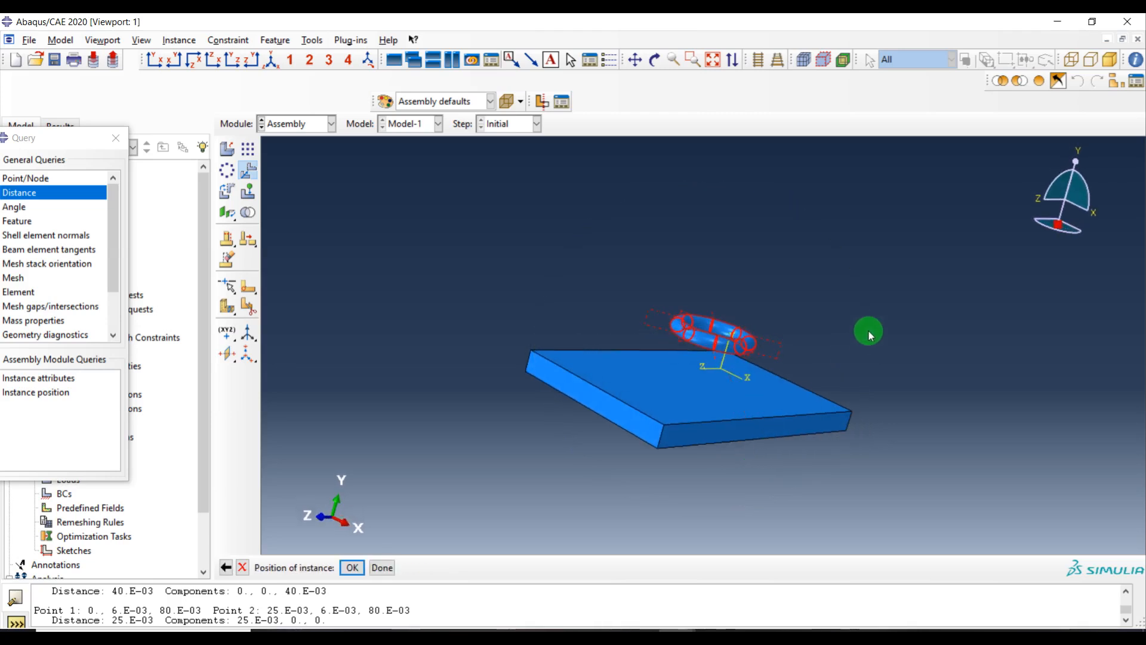
middle_click(547, 346)
Translate the Layer ring's face down to contact the Substrate's top face with zero clearance and flipped direction
ctrl+alt+drag(963, 333, 734, 392)
ctrl+alt+right_drag(733, 392, 739, 239)
click(814, 389)
ctrl+alt+drag(696, 358, 755, 396)
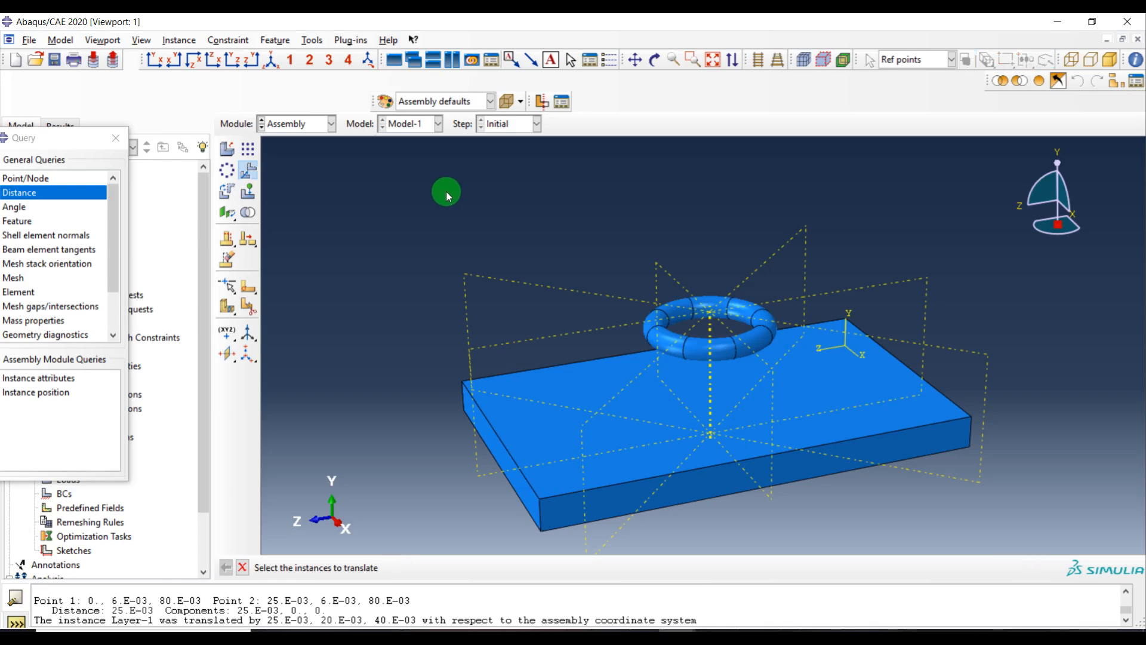
click(116, 138)
click(253, 187)
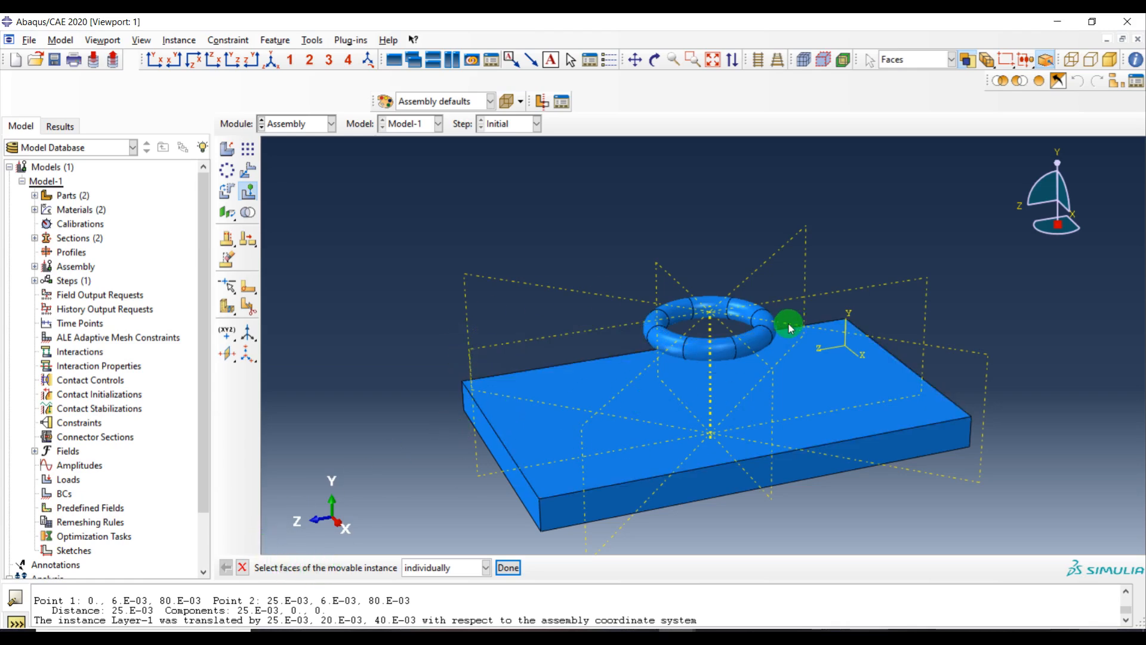
click(717, 357)
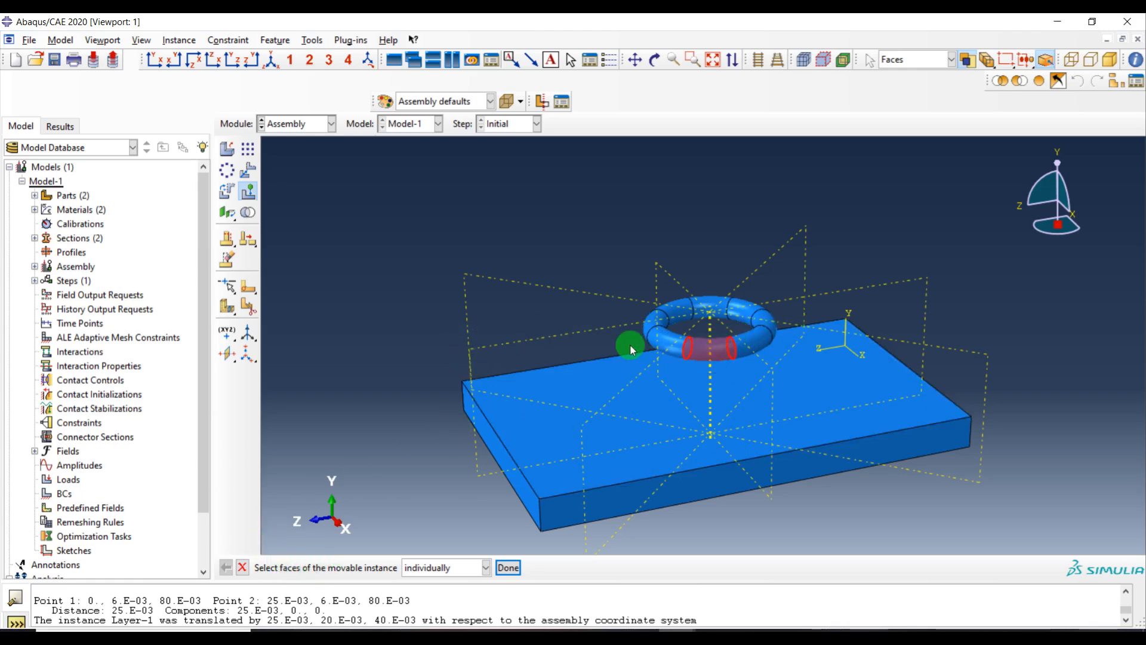
middle_click(448, 271)
click(672, 427)
middle_click(317, 264)
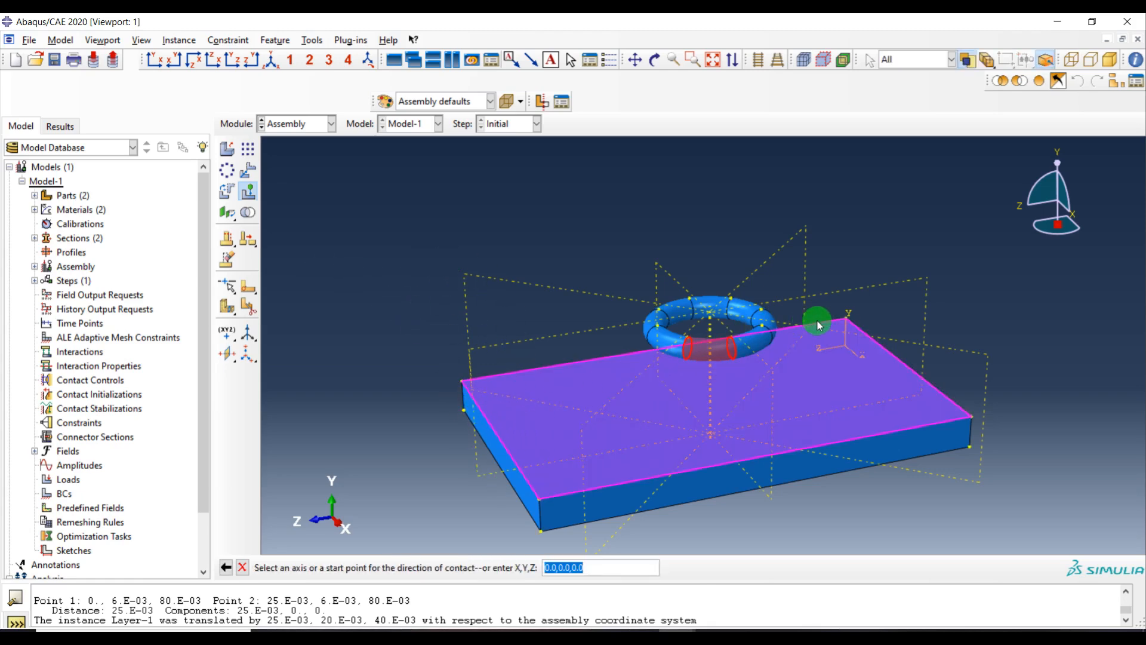
click(850, 312)
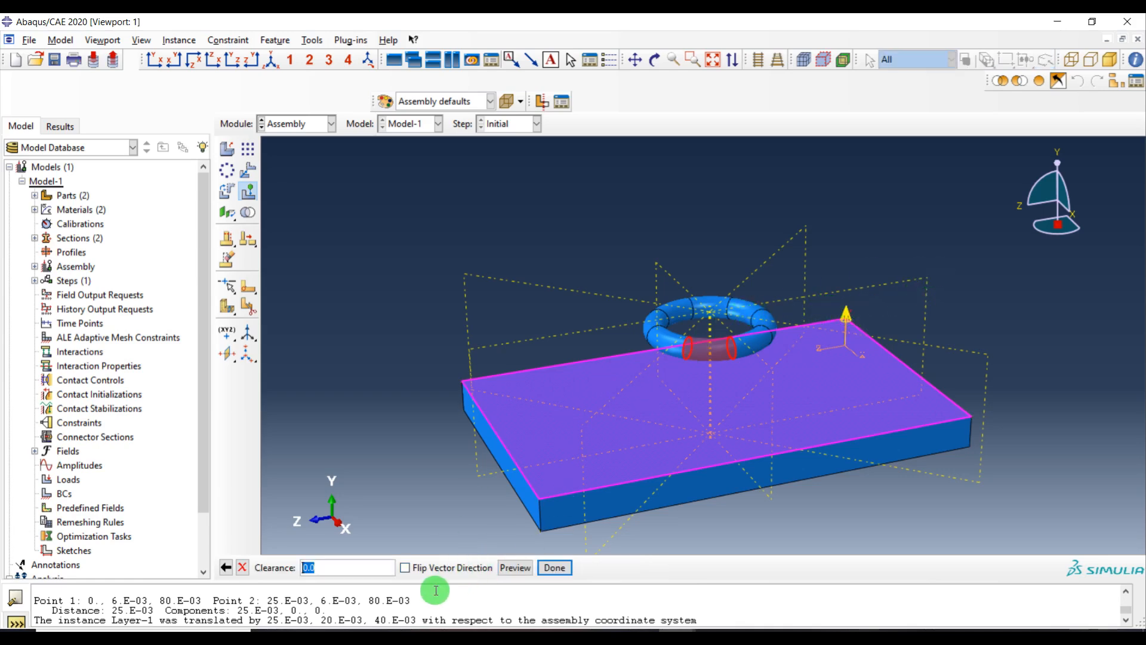
click(406, 567)
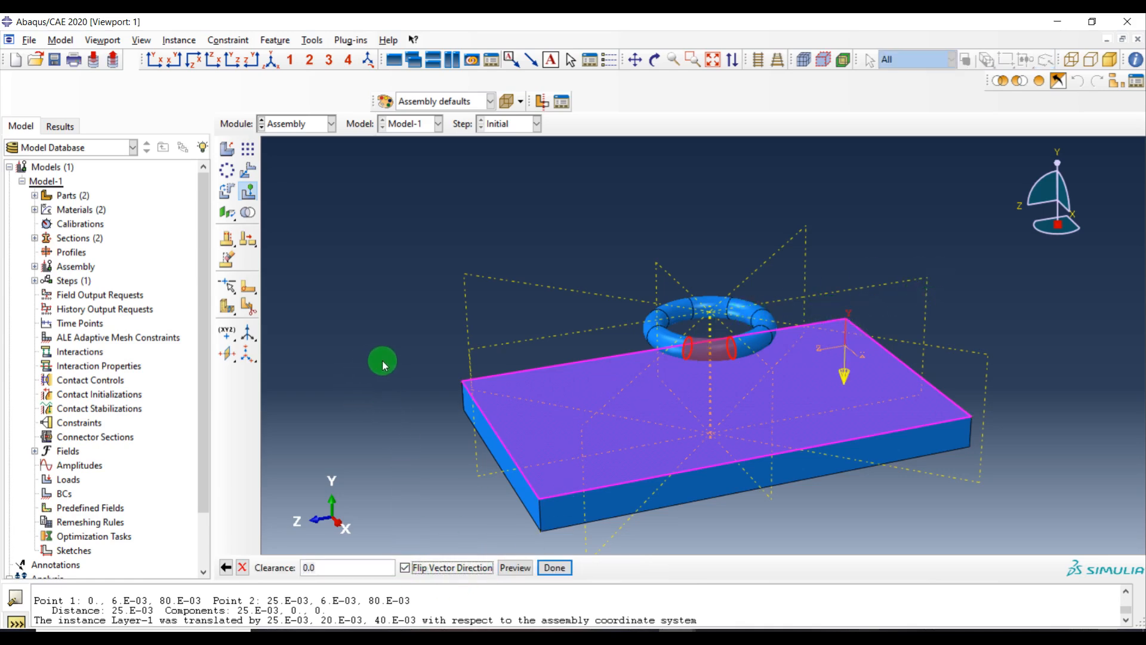
middle_click(376, 353)
Examine the assembled ring on the Substrate from several views
ctrl+alt+drag(664, 406, 721, 418)
ctrl+alt+right_drag(721, 417, 718, 262)
click(160, 63)
click(177, 62)
click(786, 393)
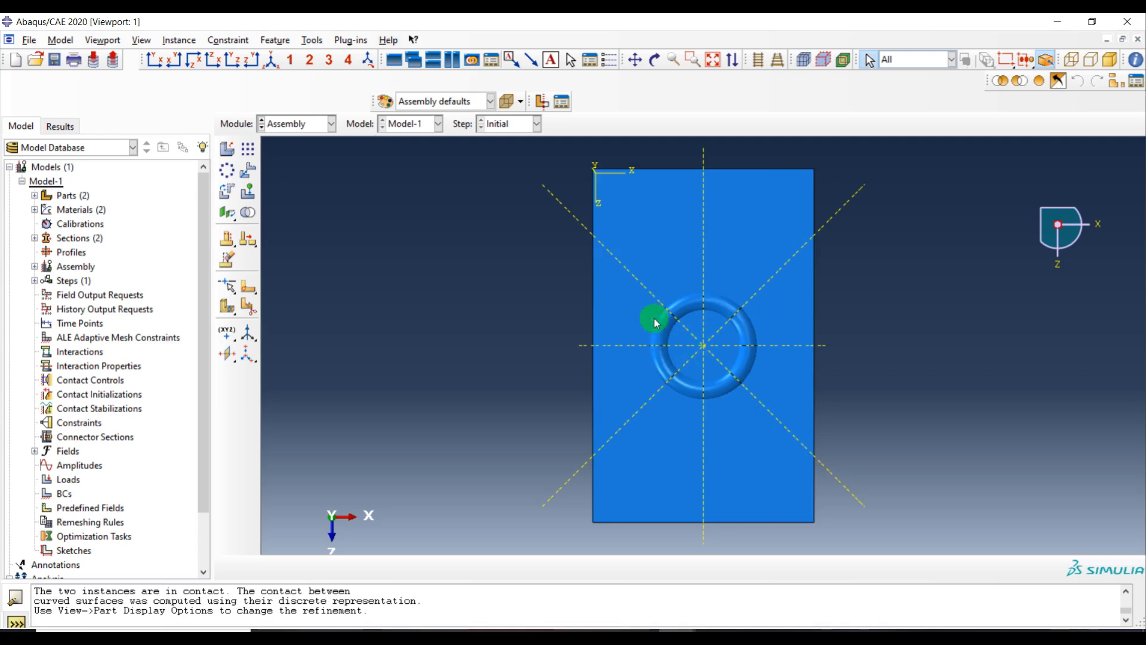
click(619, 341)
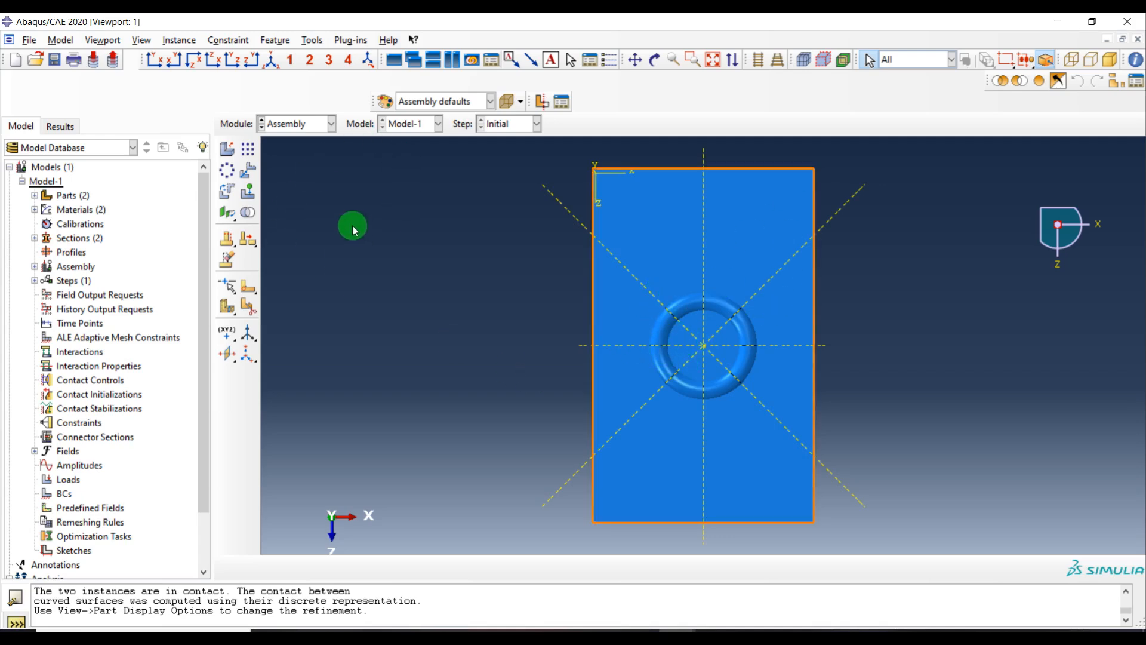
ctrl+alt+drag(703, 417, 553, 209)
Switch to the Mesh module and select the Substrate part
click(323, 124)
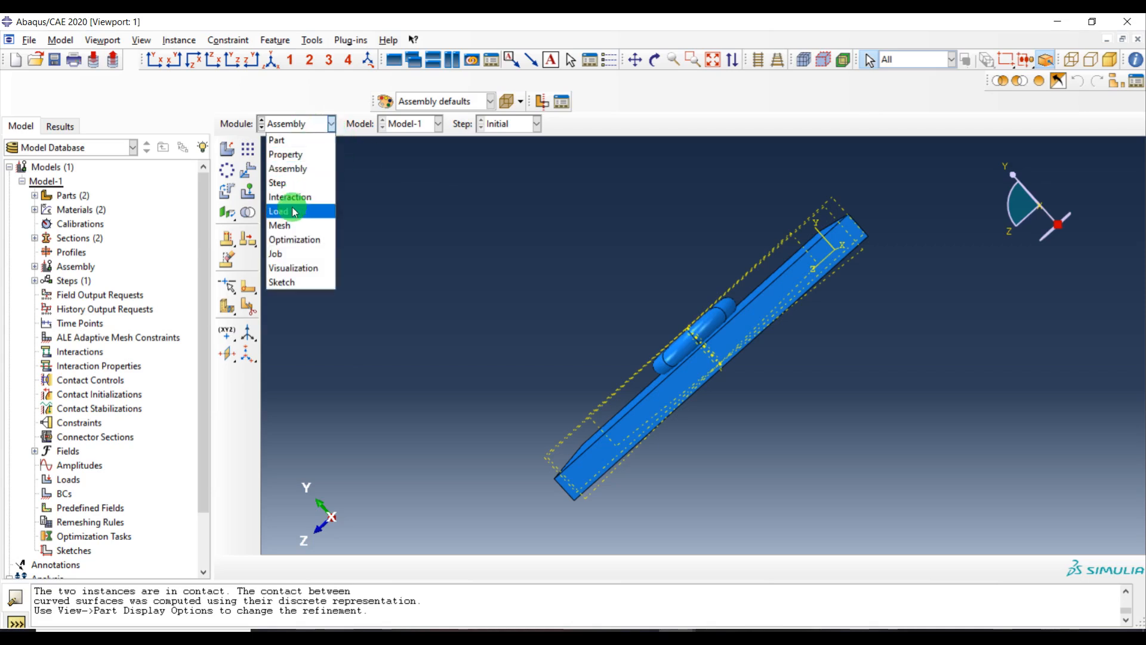
click(292, 227)
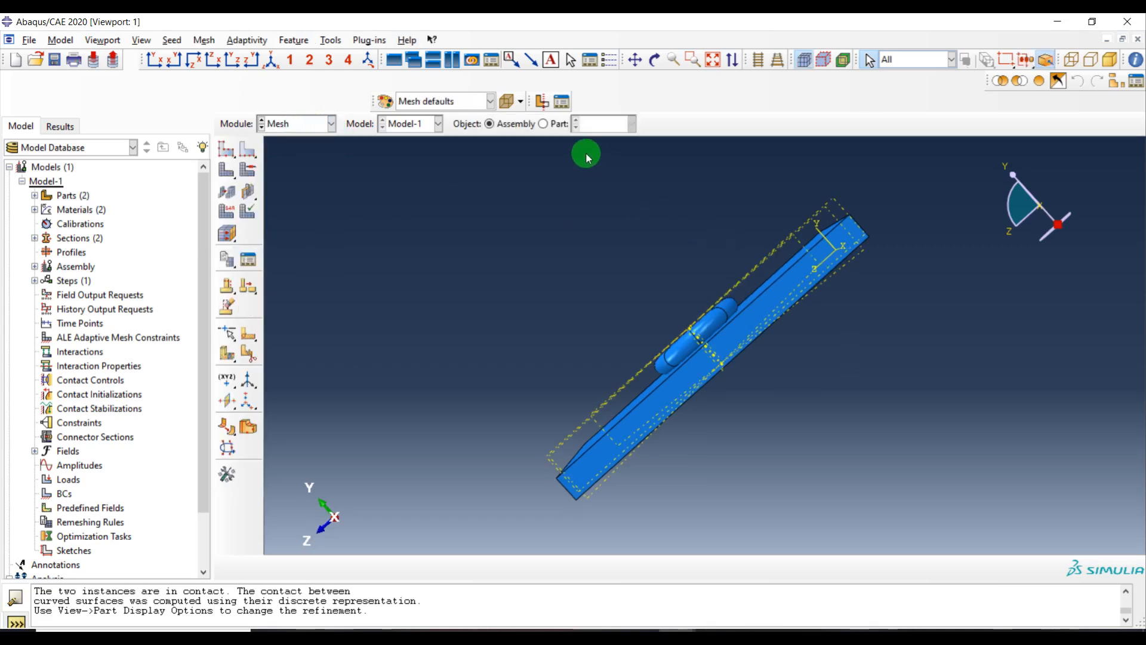
click(542, 124)
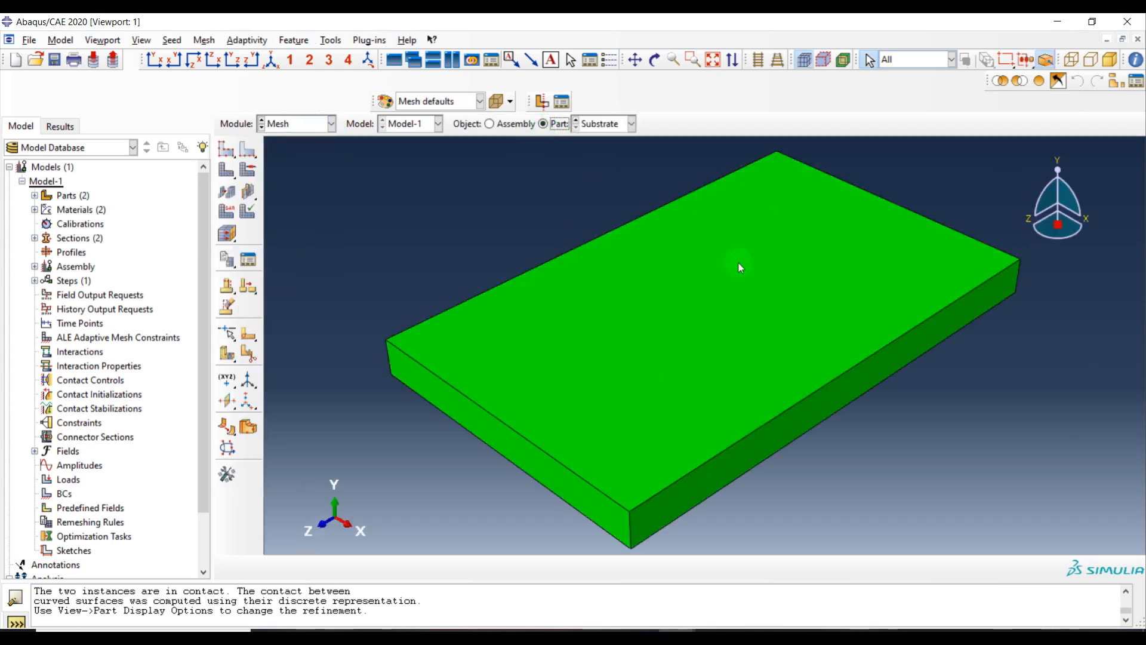
Seed the Substrate with an approximate global size of 0.002 and keep Hex structured mesh controls
click(231, 150)
click(158, 162)
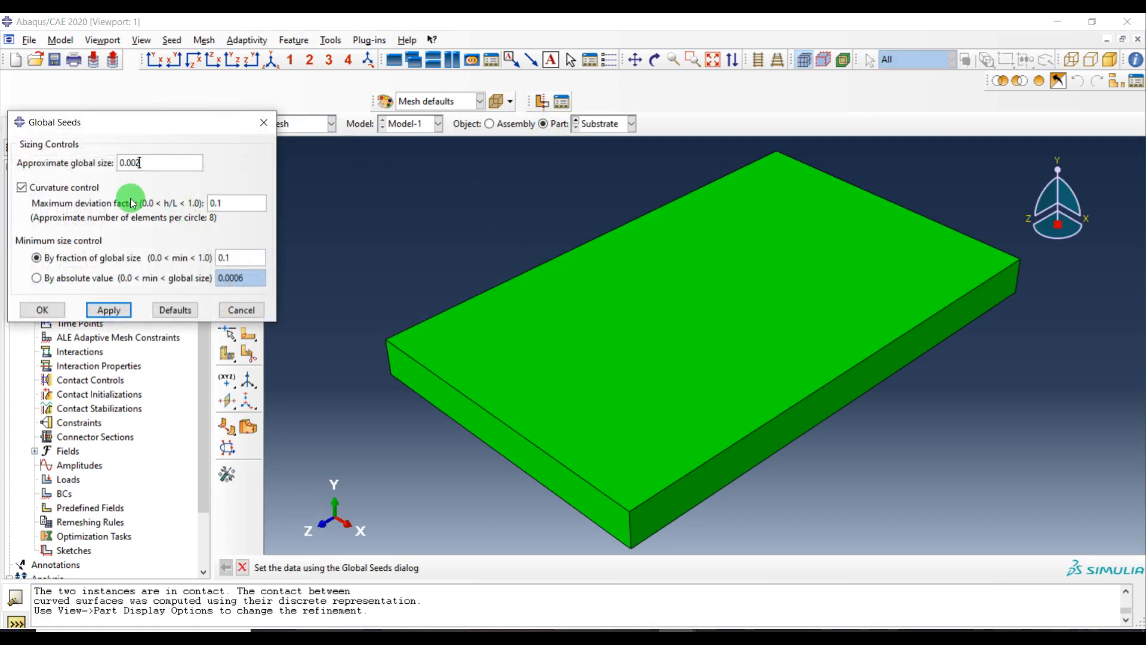
click(108, 310)
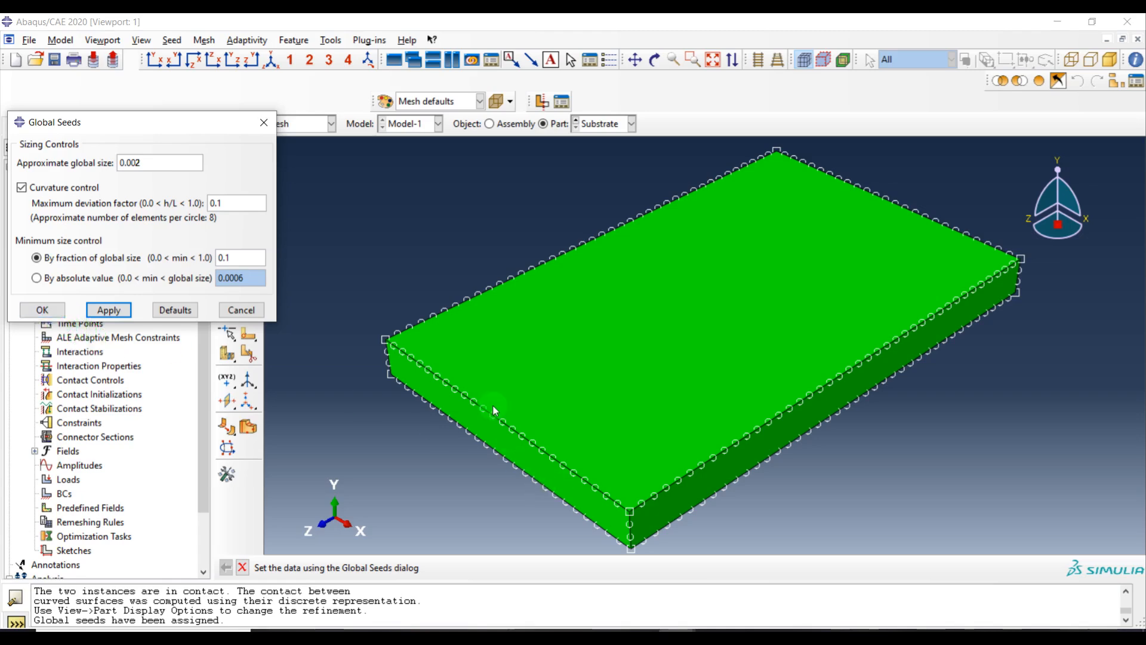
click(45, 309)
click(250, 169)
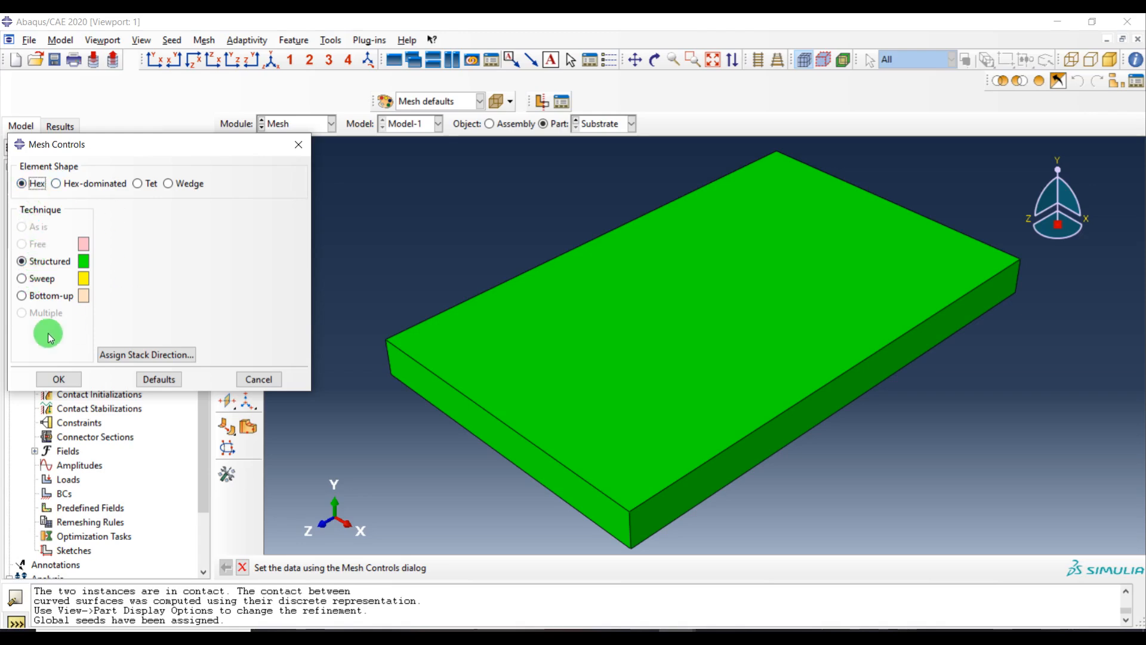
click(58, 380)
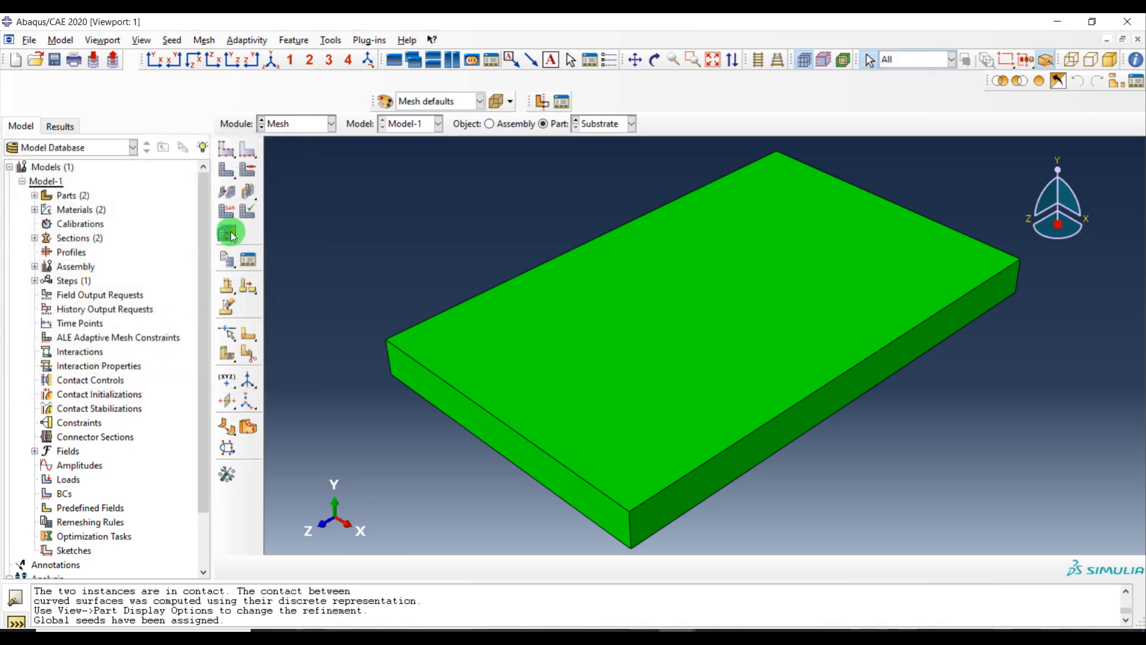
Assign the Heat Transfer element family with reduced integration (DC3D8R) to the Substrate
click(226, 210)
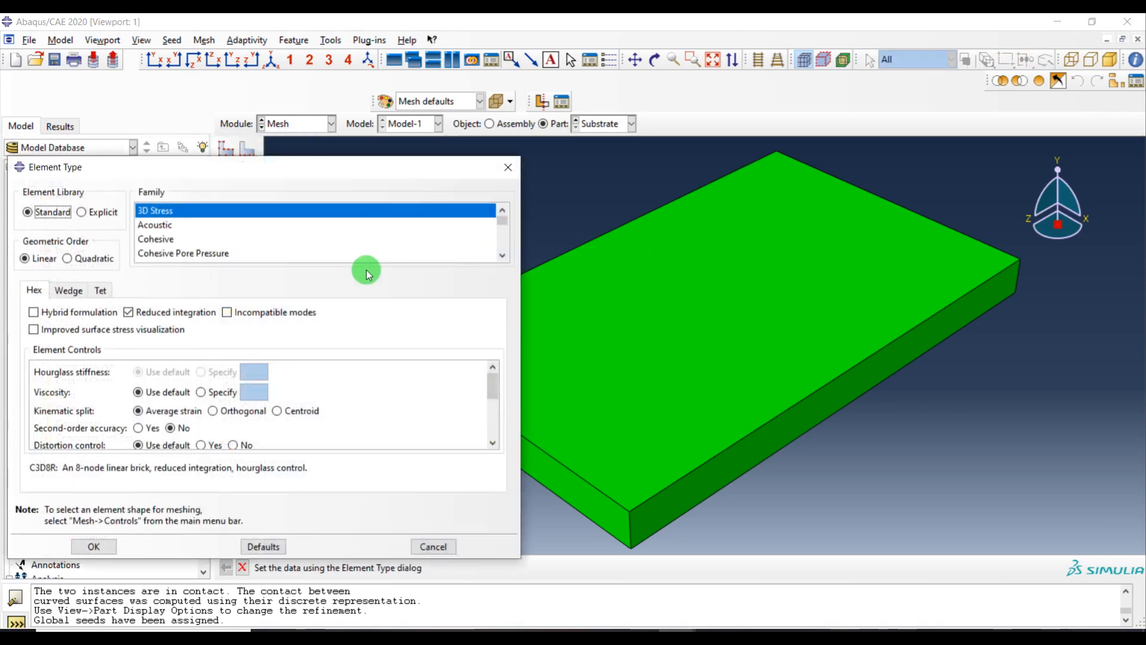
scroll(188, 239, down, 1)
scroll(183, 242, down, 1)
scroll(183, 248, up, 2)
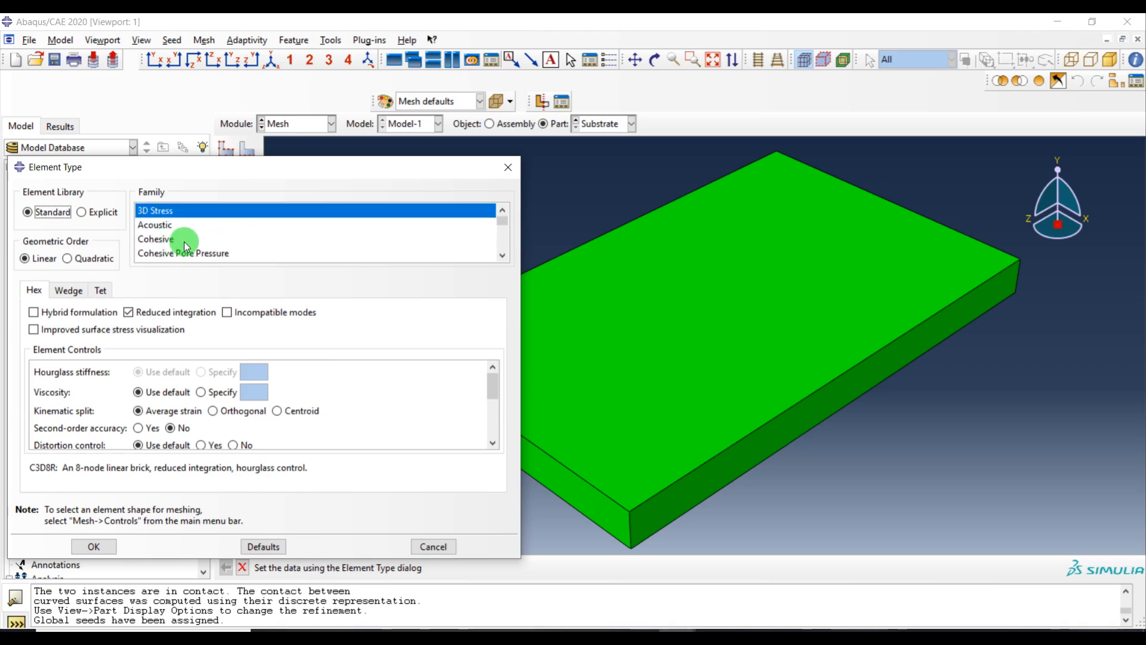
scroll(186, 248, down, 1)
scroll(185, 245, down, 4)
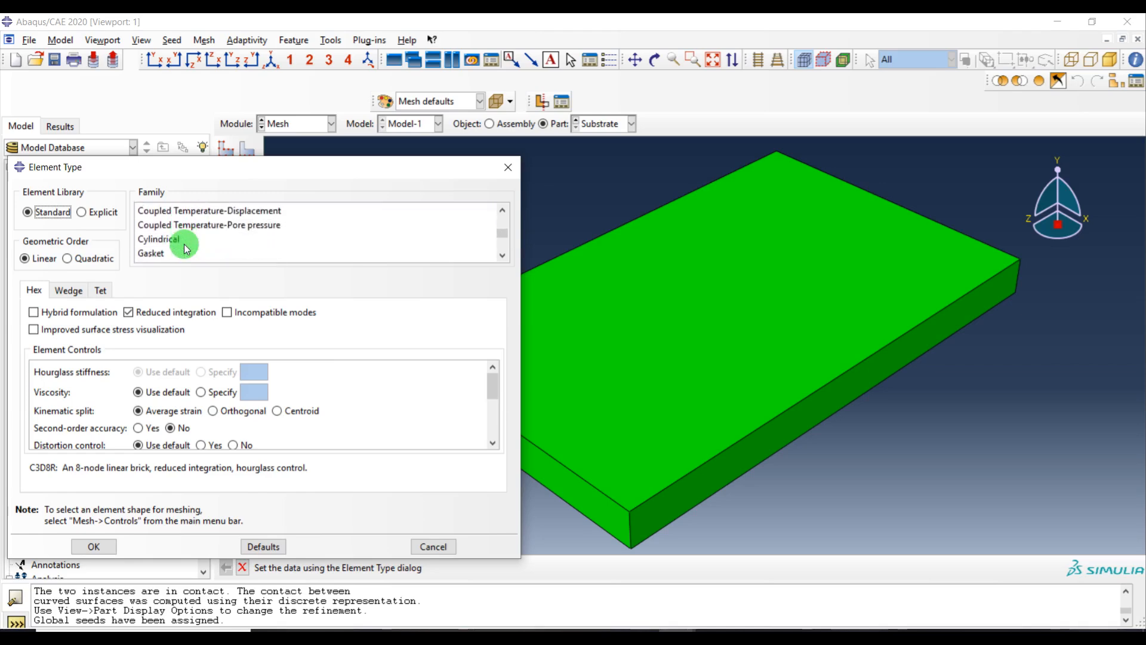
click(182, 229)
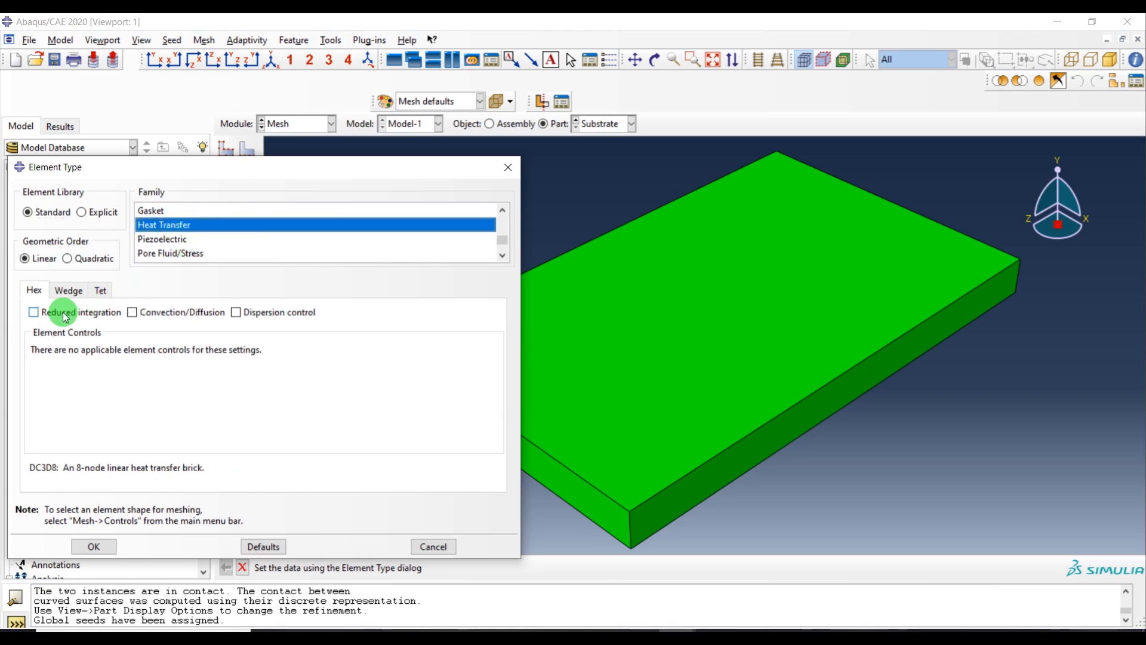
click(40, 319)
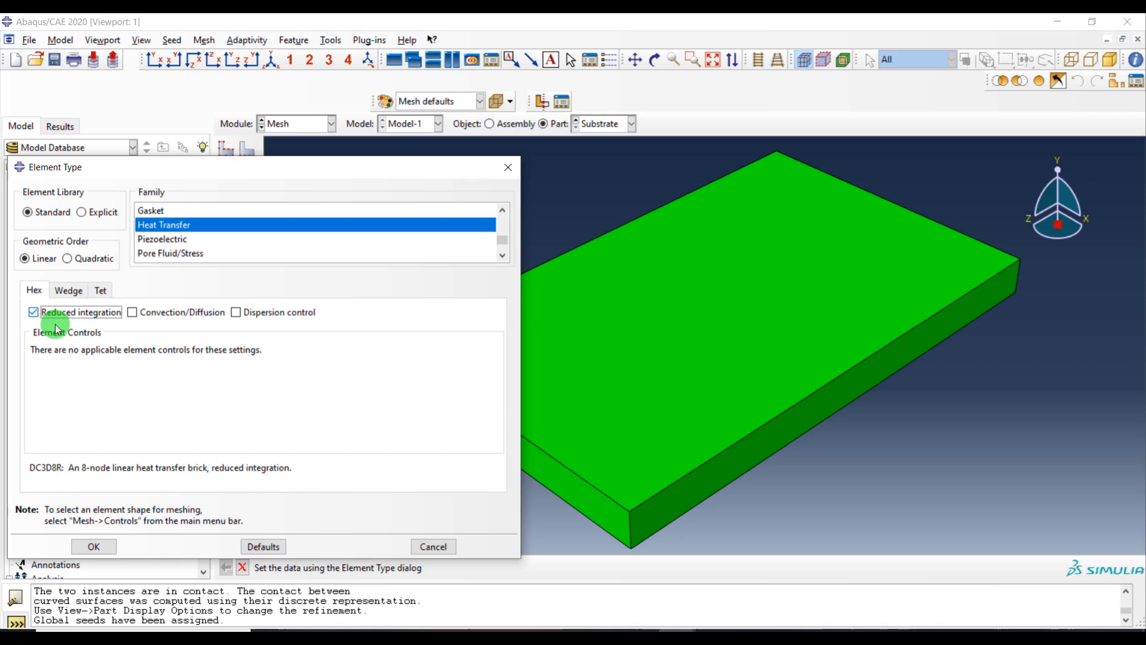
click(103, 547)
Generate the mesh on the Substrate part
click(223, 176)
middle_click(549, 237)
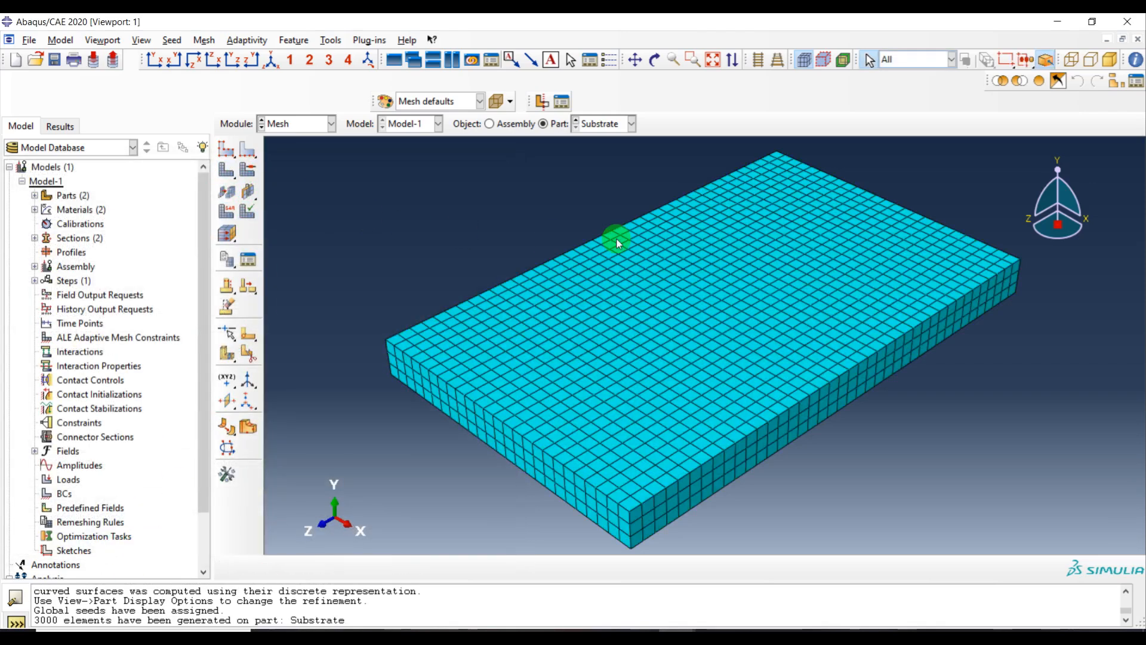
Switch to the Layer part and seed it with an approximate global size of 0.00057
click(615, 132)
click(607, 145)
click(226, 148)
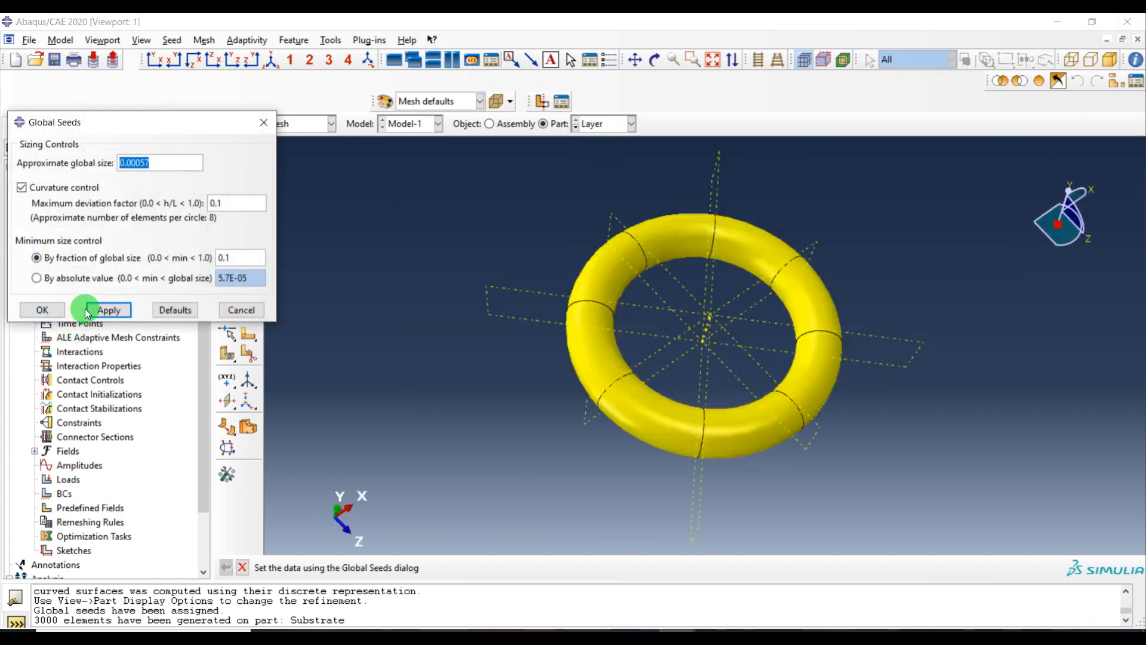
click(109, 310)
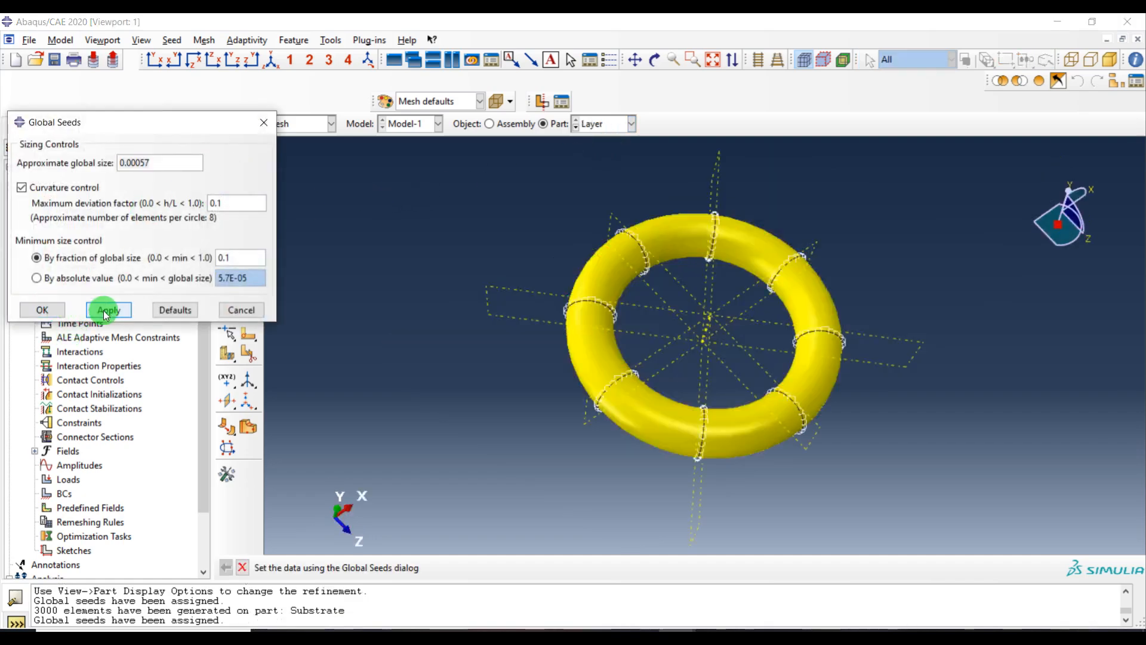
click(42, 310)
Assign Hex sweep mesh controls with the advancing front algorithm to all regions of the Layer
click(250, 172)
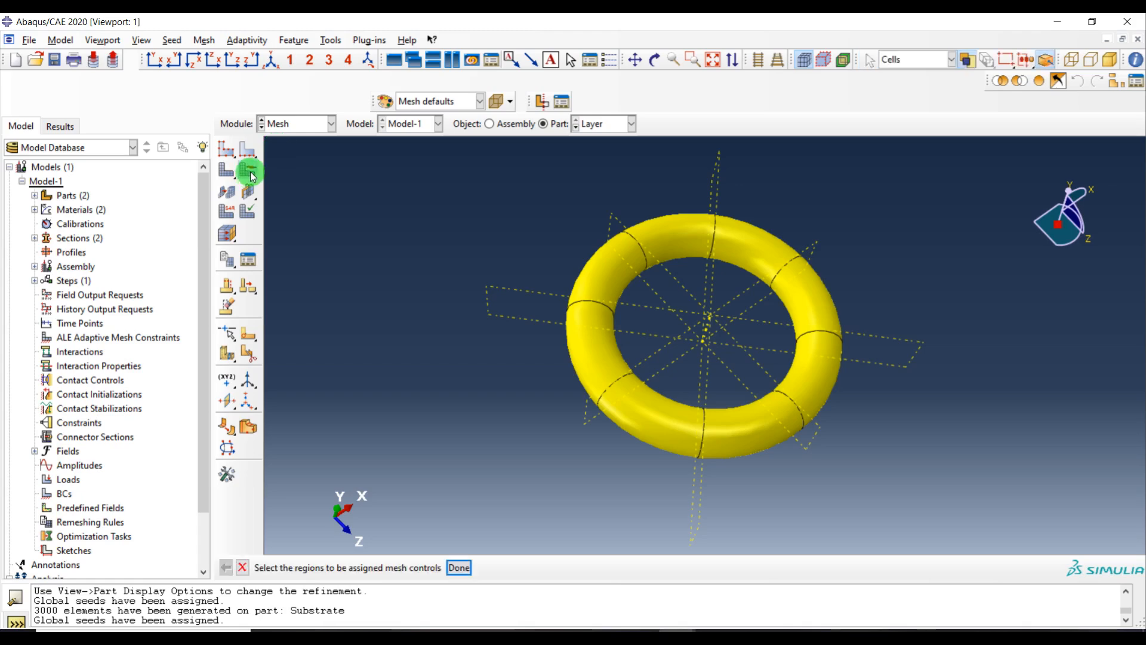
drag(924, 199, 508, 478)
middle_click(416, 311)
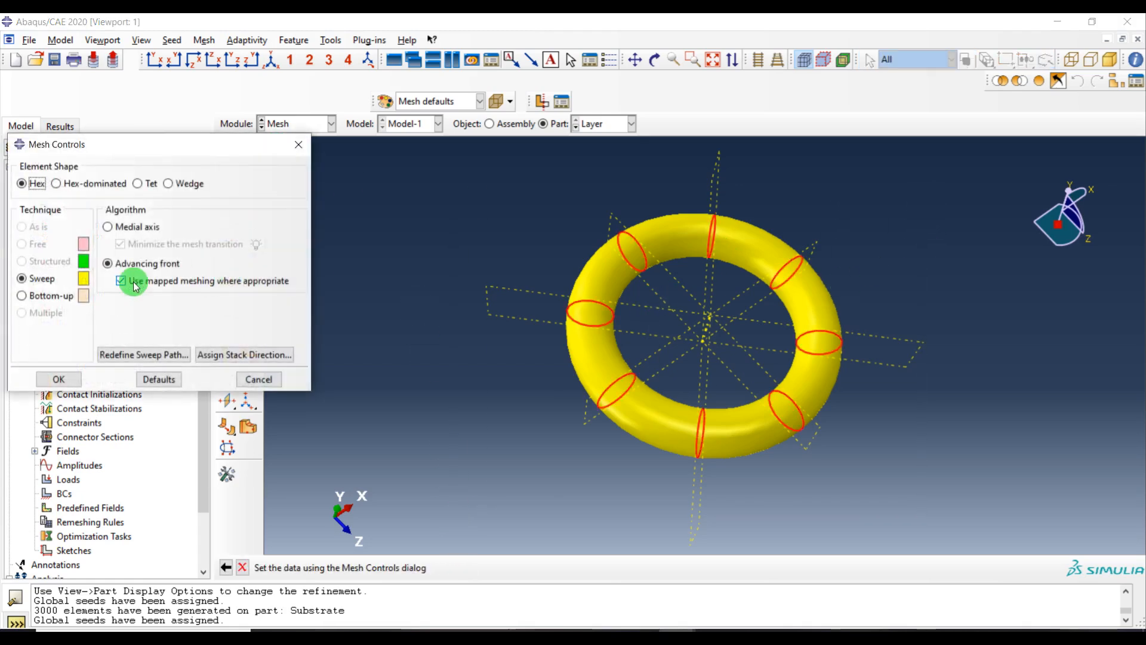
click(58, 380)
Assign the Heat Transfer element family with reduced integration to all regions of the Layer
click(227, 212)
drag(920, 189, 477, 541)
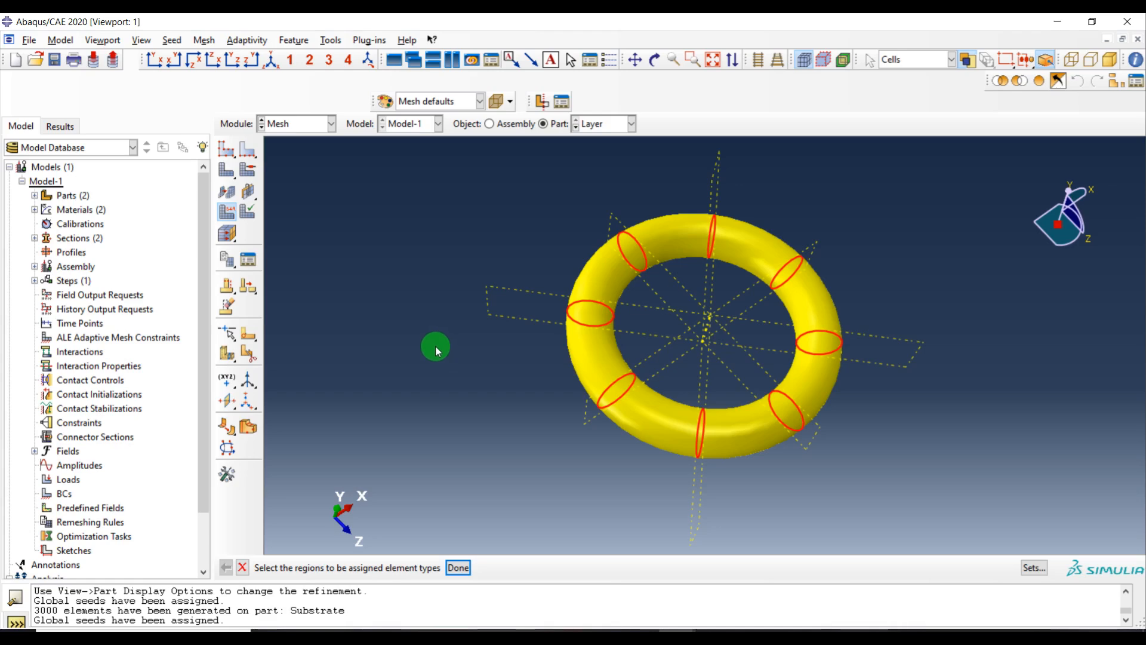
middle_click(436, 346)
click(154, 225)
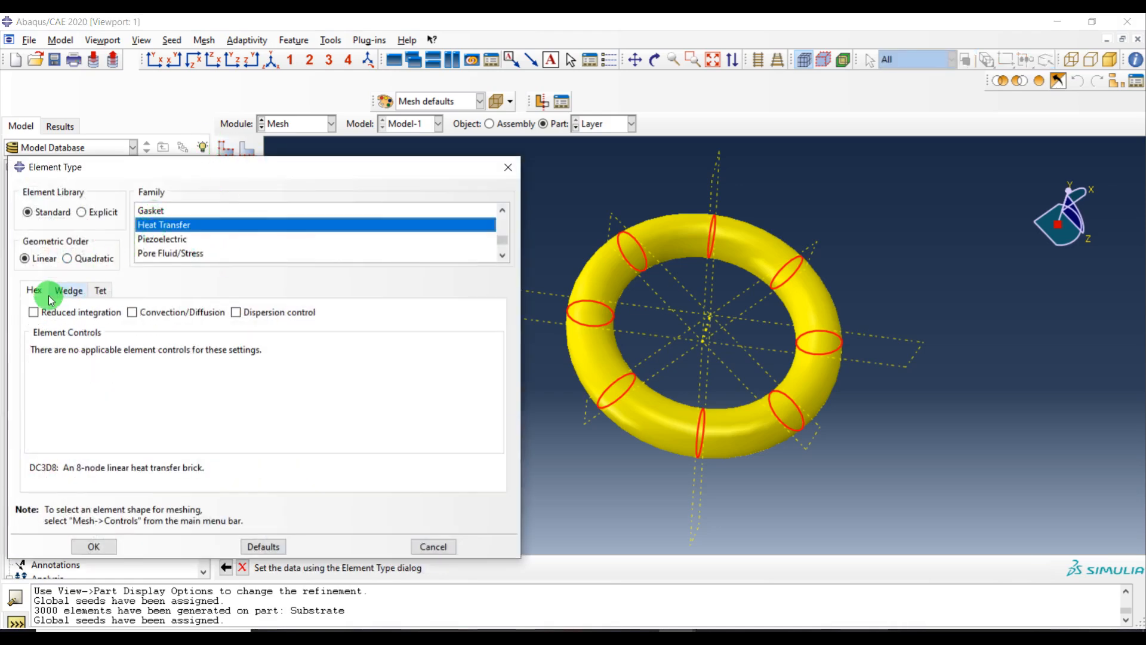
click(40, 317)
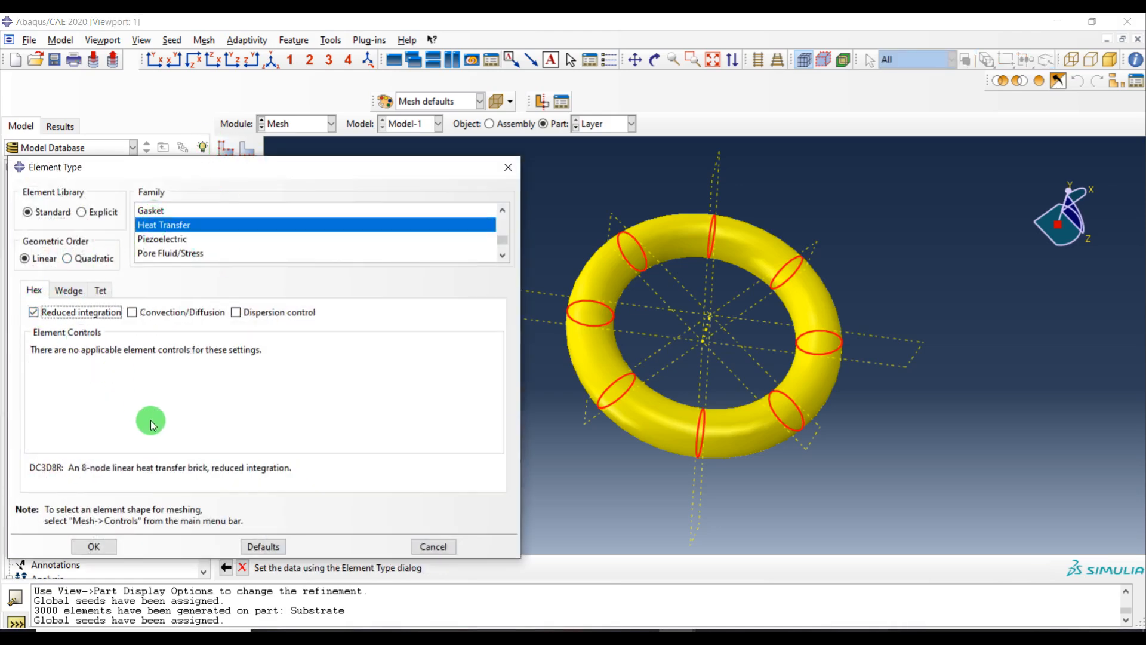
click(97, 547)
Generate the mesh on the Layer part
click(311, 188)
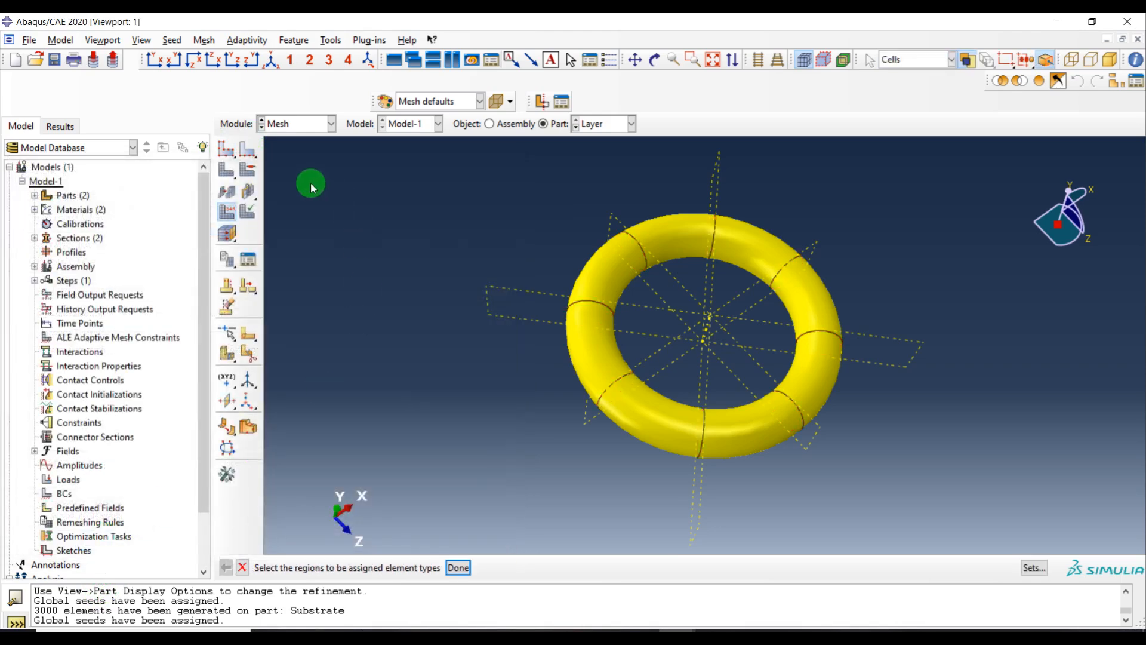
click(226, 174)
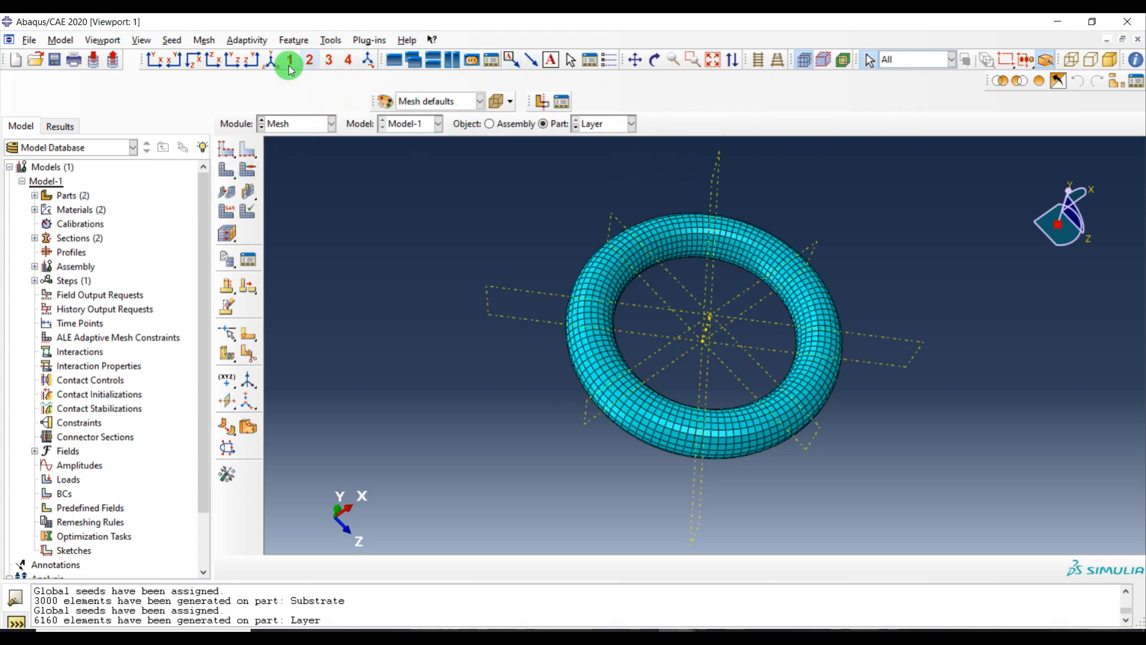
Isolate one quarter segment of the ring in front view and create element set Set-1 from all its elements
click(193, 60)
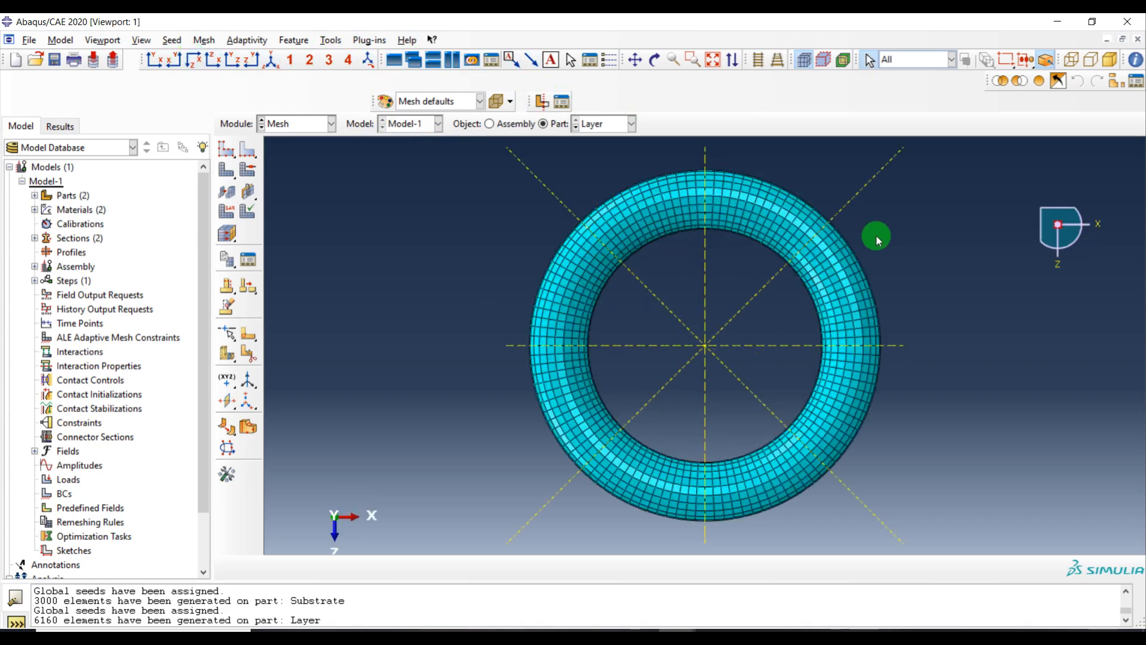
click(899, 59)
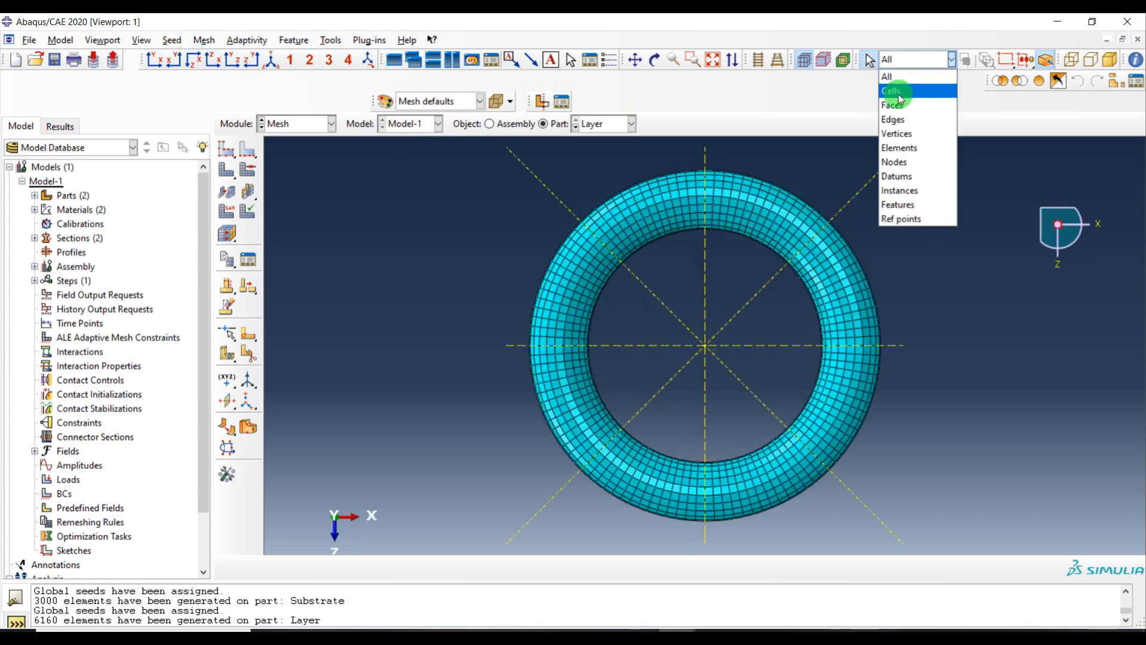
click(898, 91)
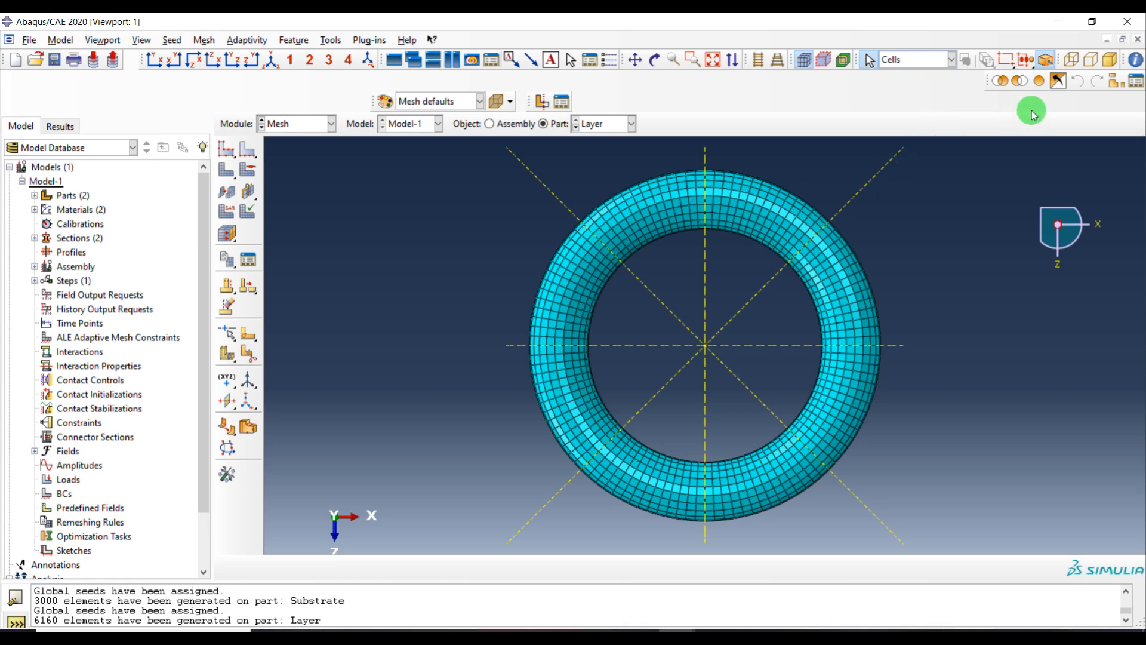
click(331, 40)
mouse_move(370, 72)
click(433, 85)
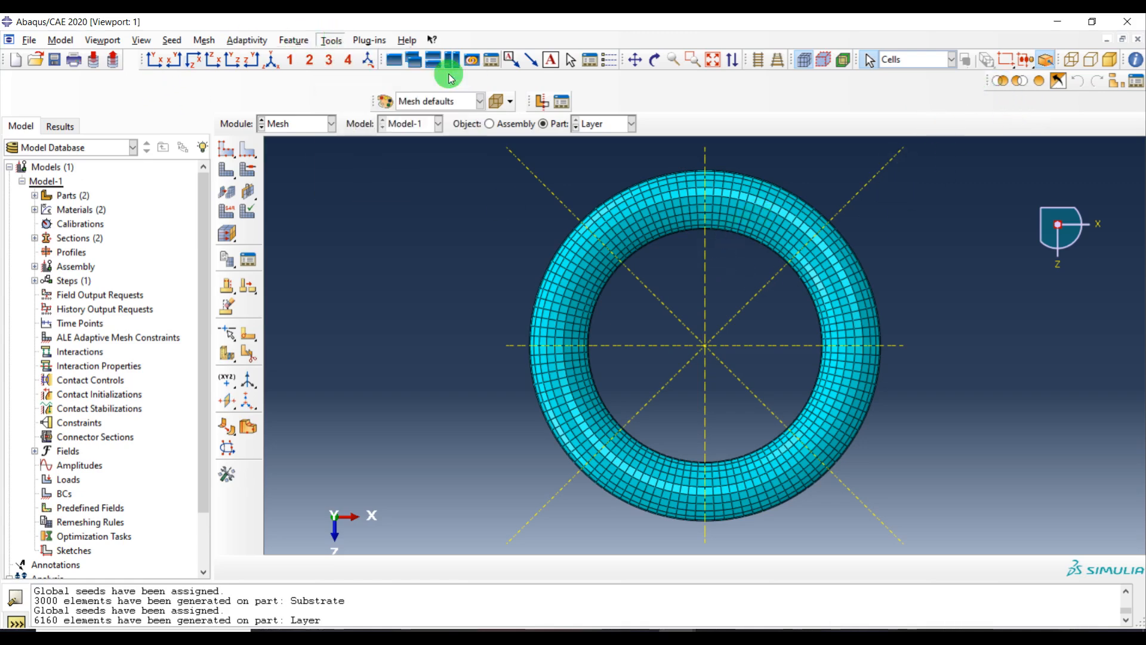
drag(335, 130, 331, 102)
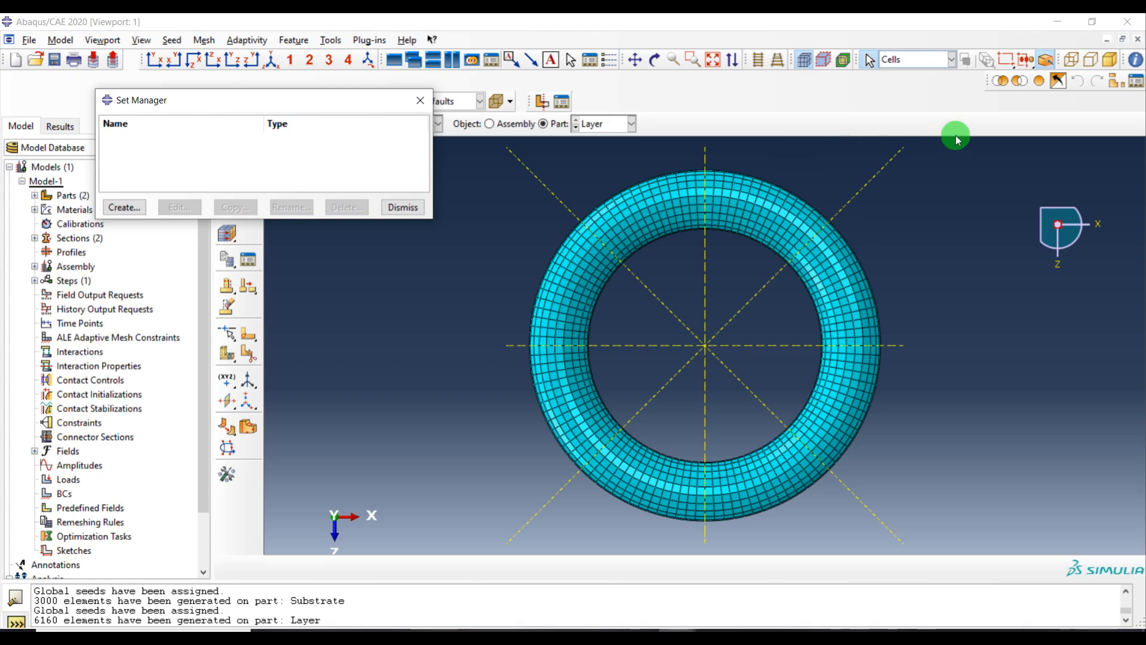
click(755, 214)
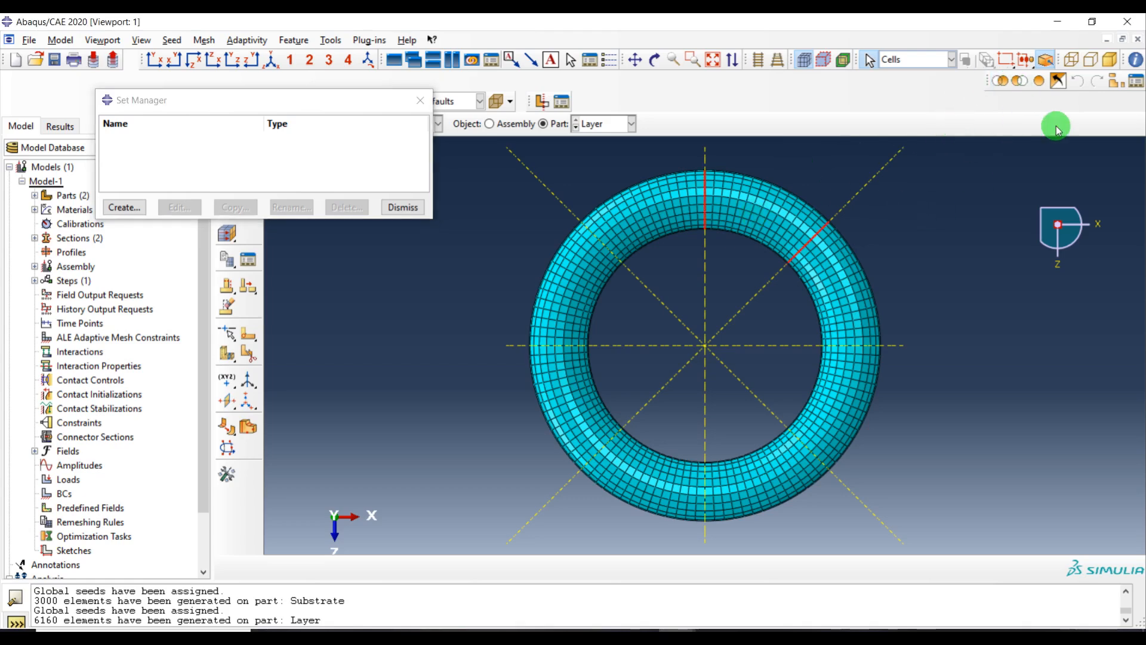
click(1005, 85)
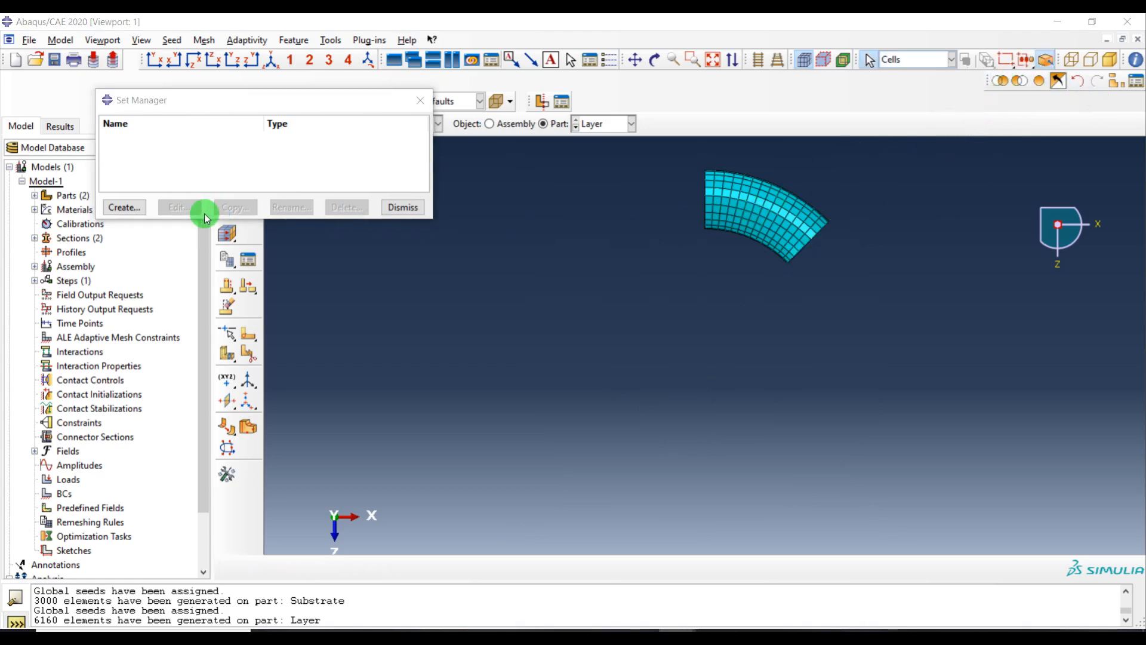
click(123, 207)
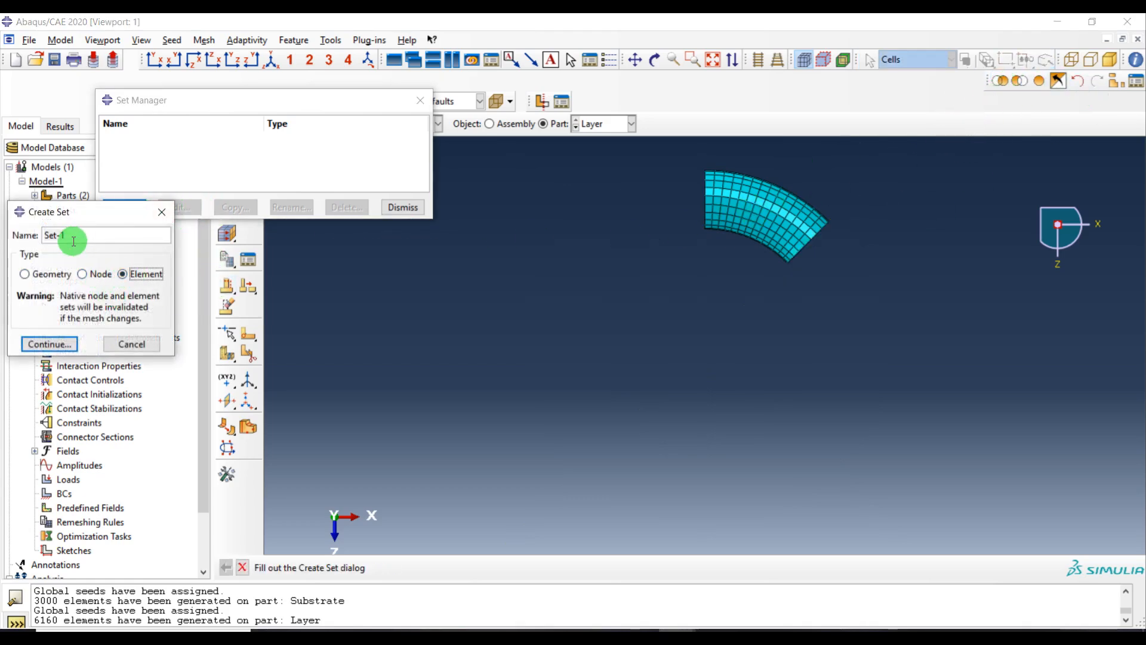
click(50, 345)
drag(867, 160, 587, 361)
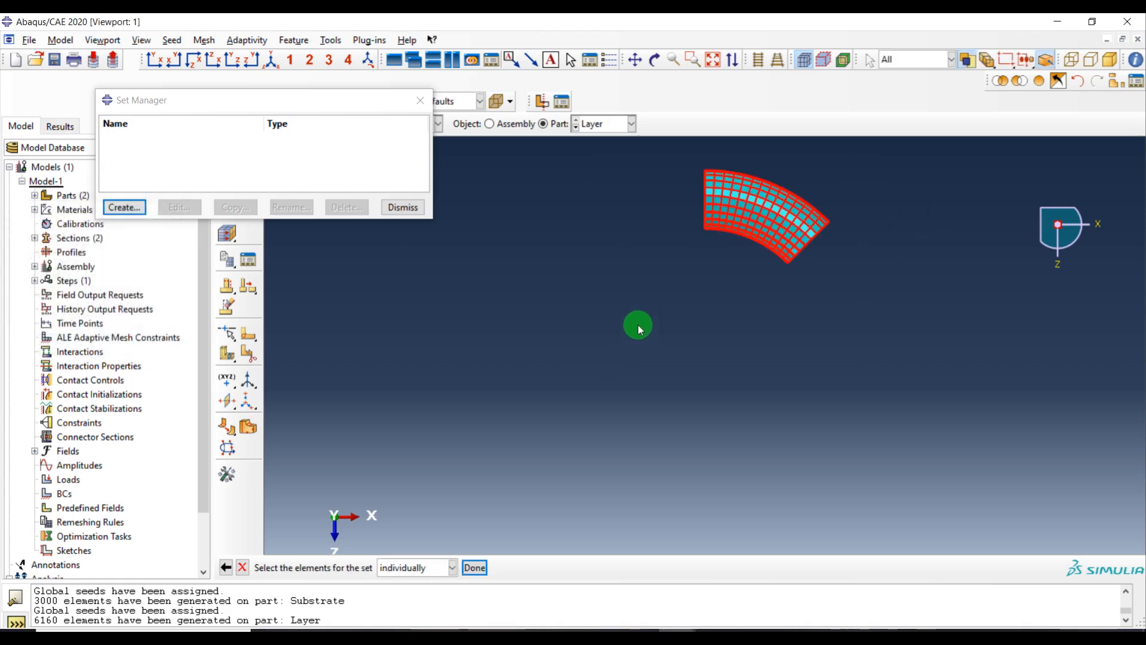
middle_click(597, 326)
Isolate the adjacent ring segment and create element set Set-2 from all its elements
click(1040, 81)
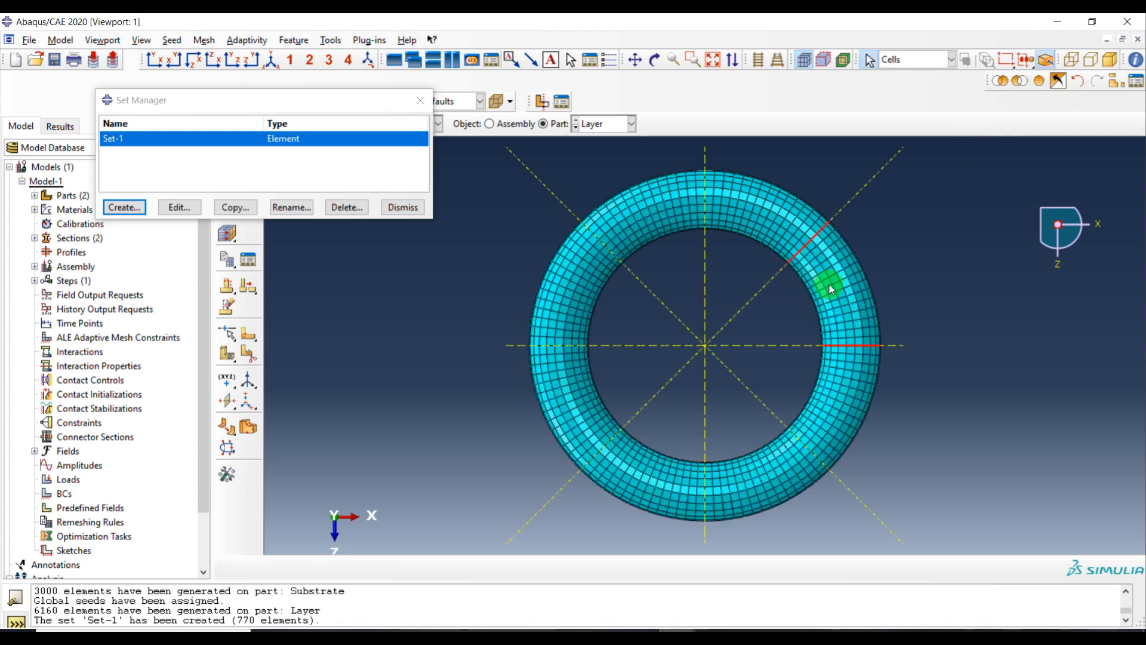
click(1001, 81)
click(124, 207)
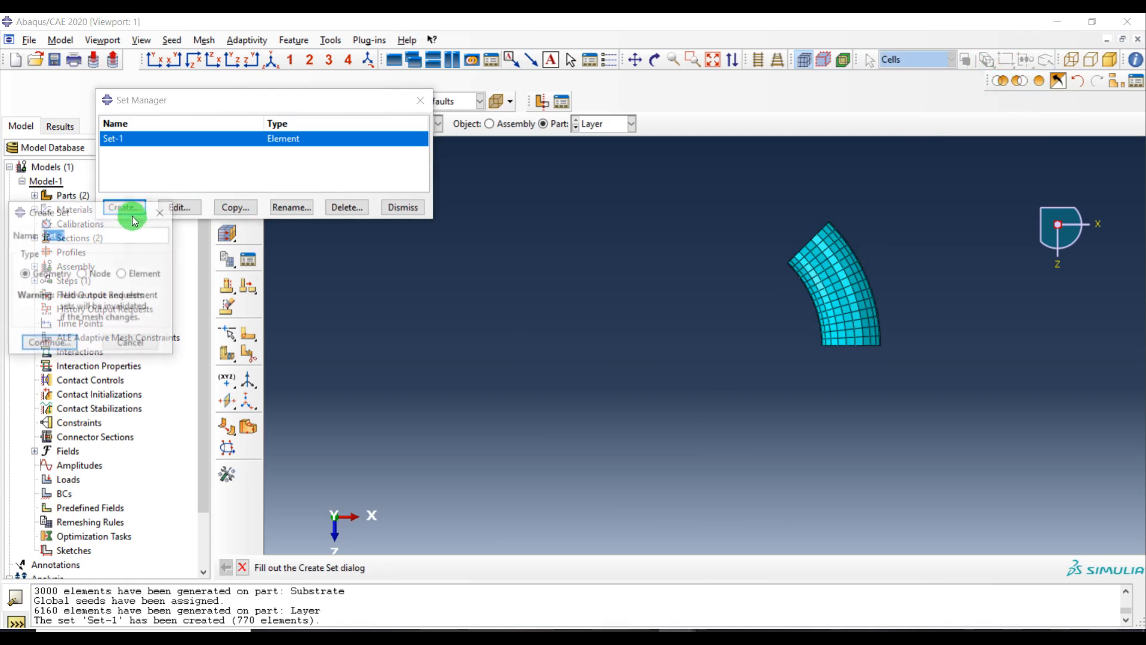
click(142, 274)
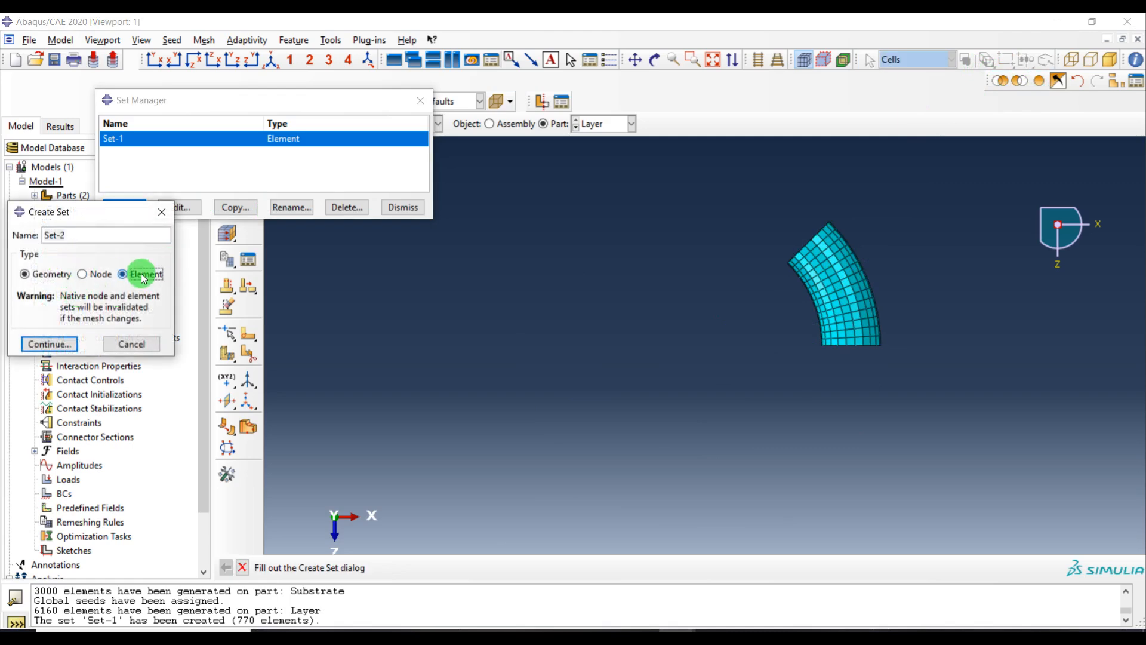
click(51, 347)
drag(888, 196, 730, 467)
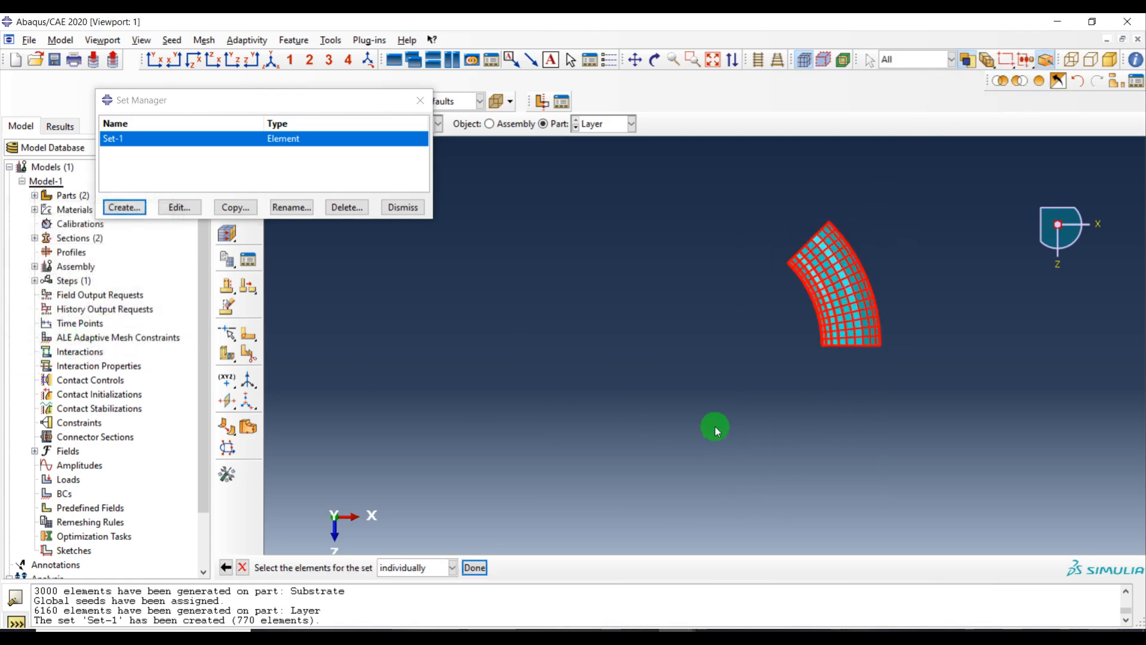
middle_click(705, 382)
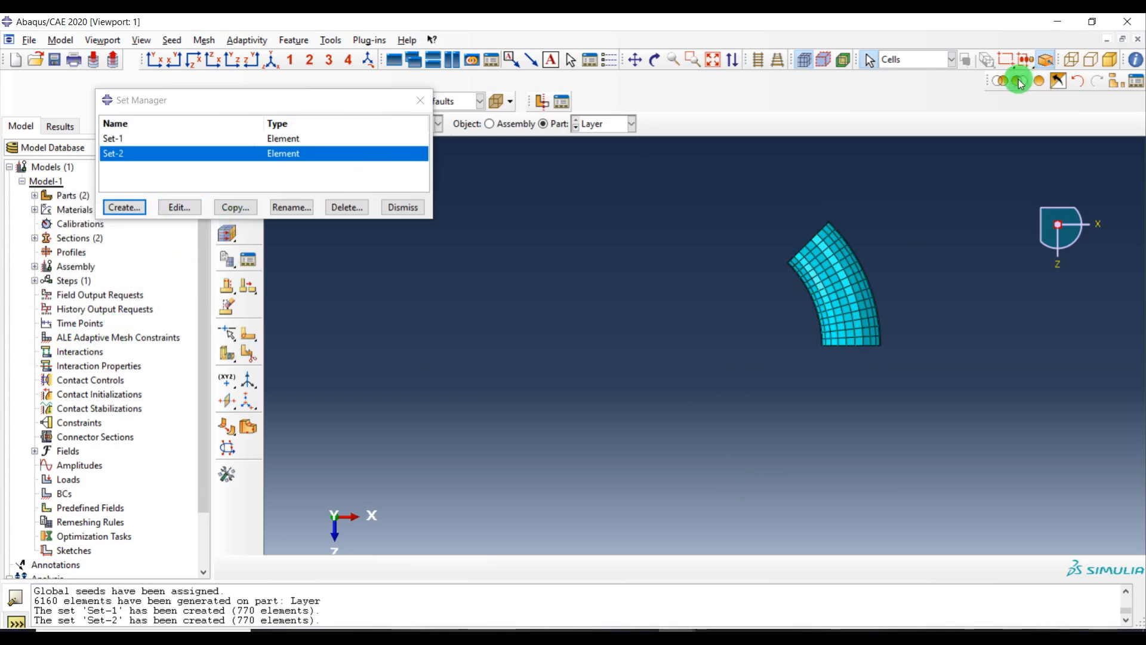
click(1038, 84)
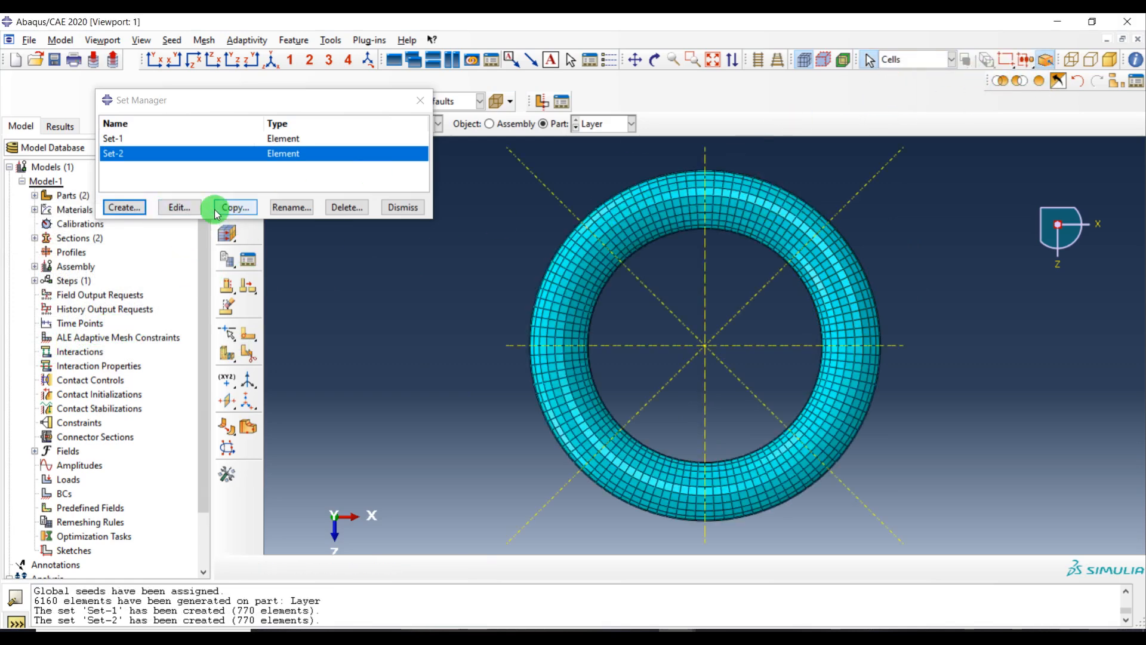
click(123, 207)
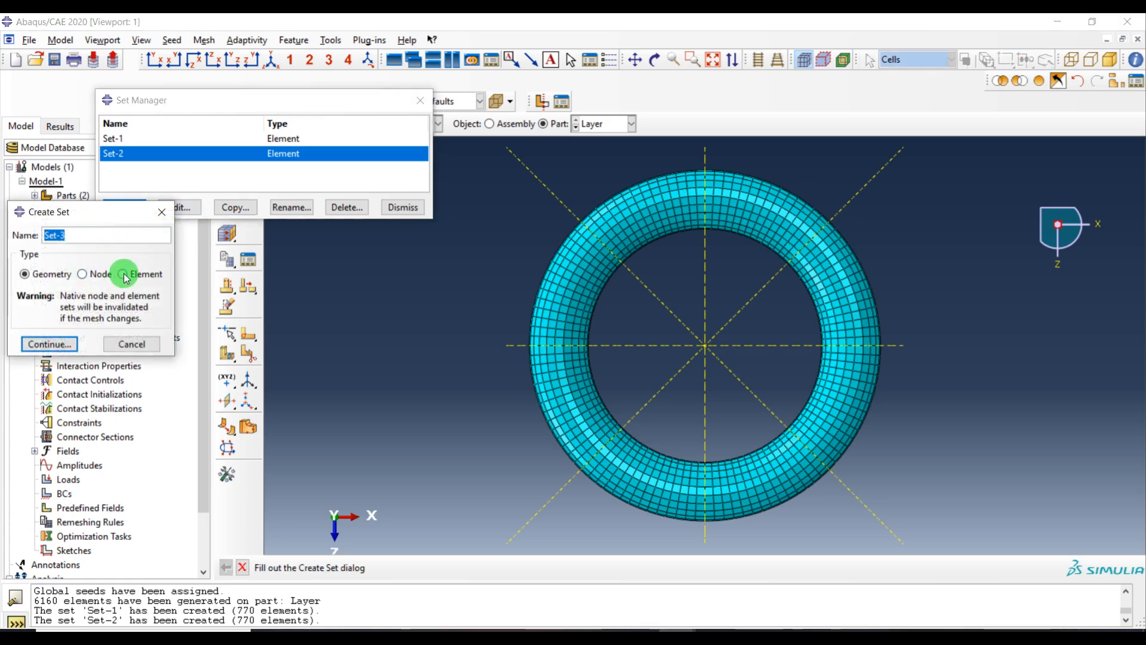
click(49, 344)
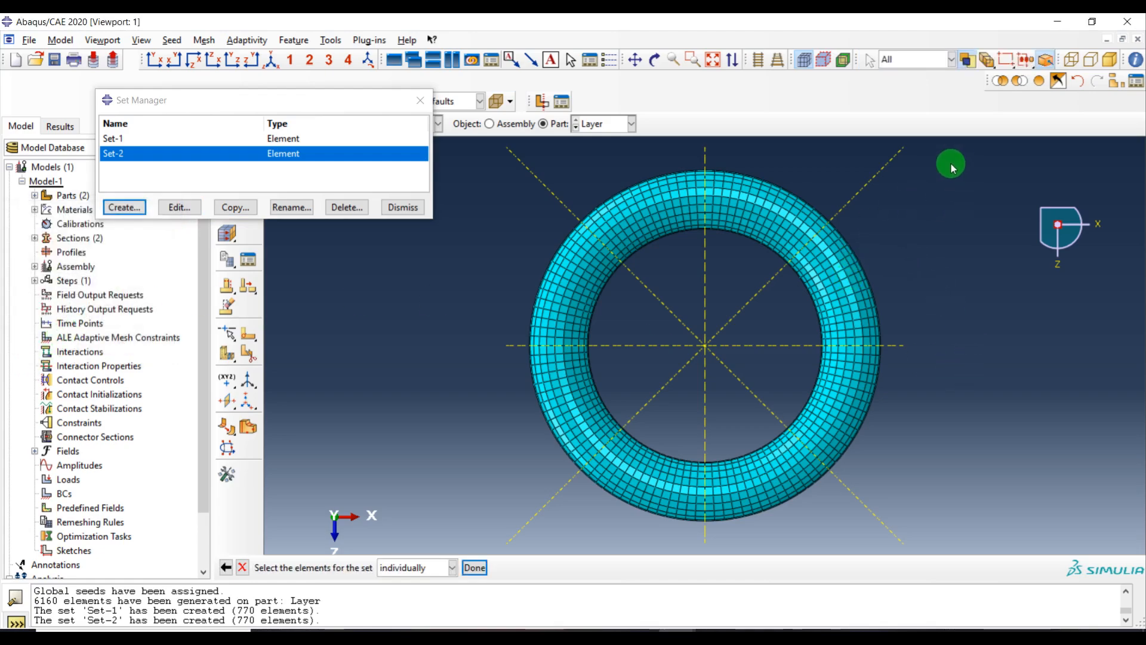
click(241, 571)
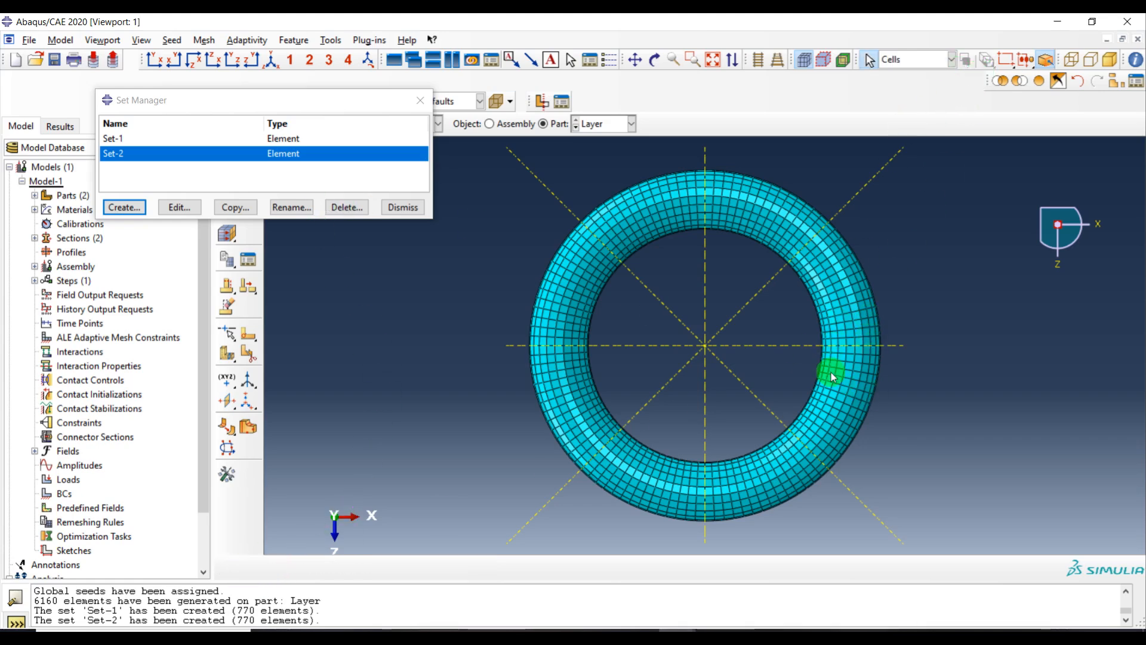
Isolate the third ring segment and create element set Set-3 from all its elements
click(1006, 82)
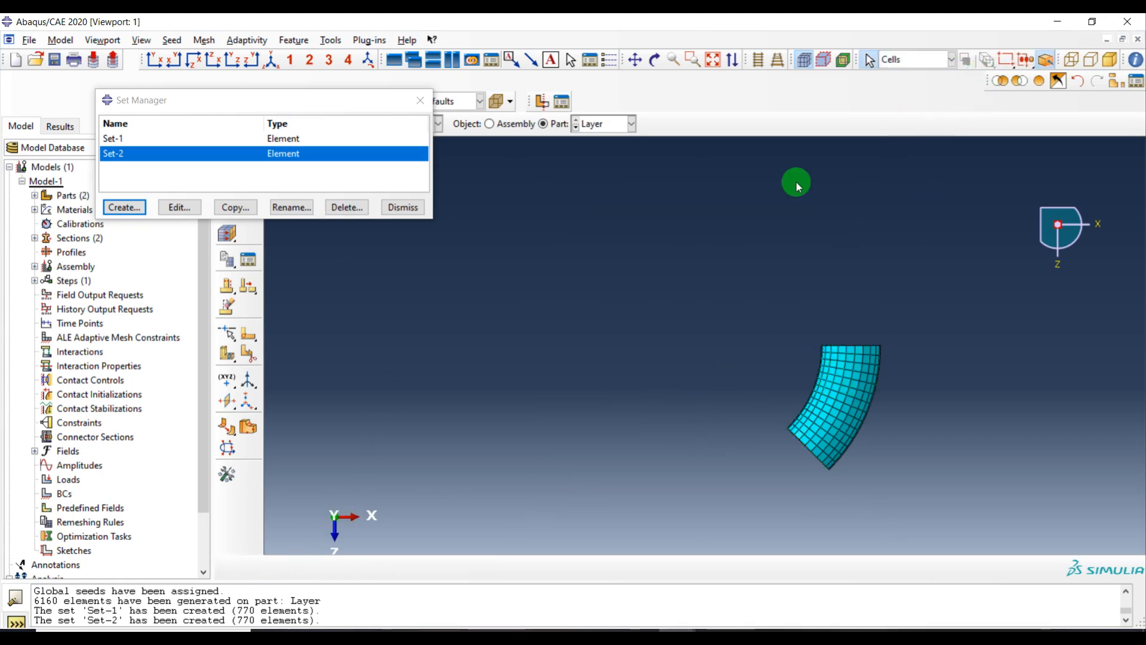
click(127, 206)
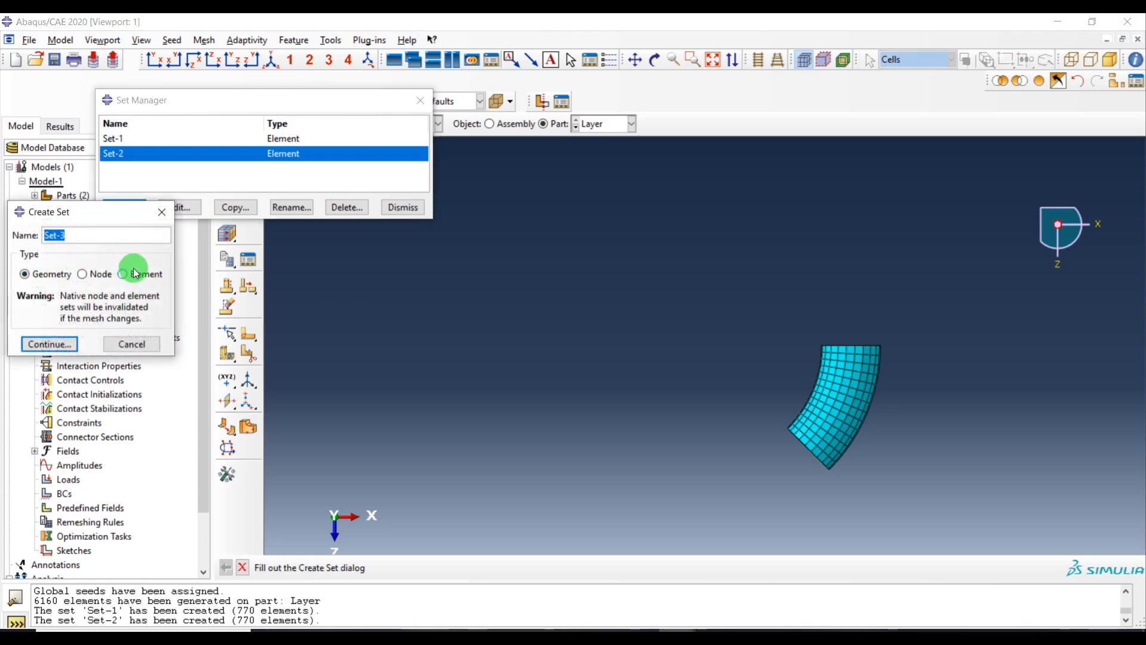
click(49, 344)
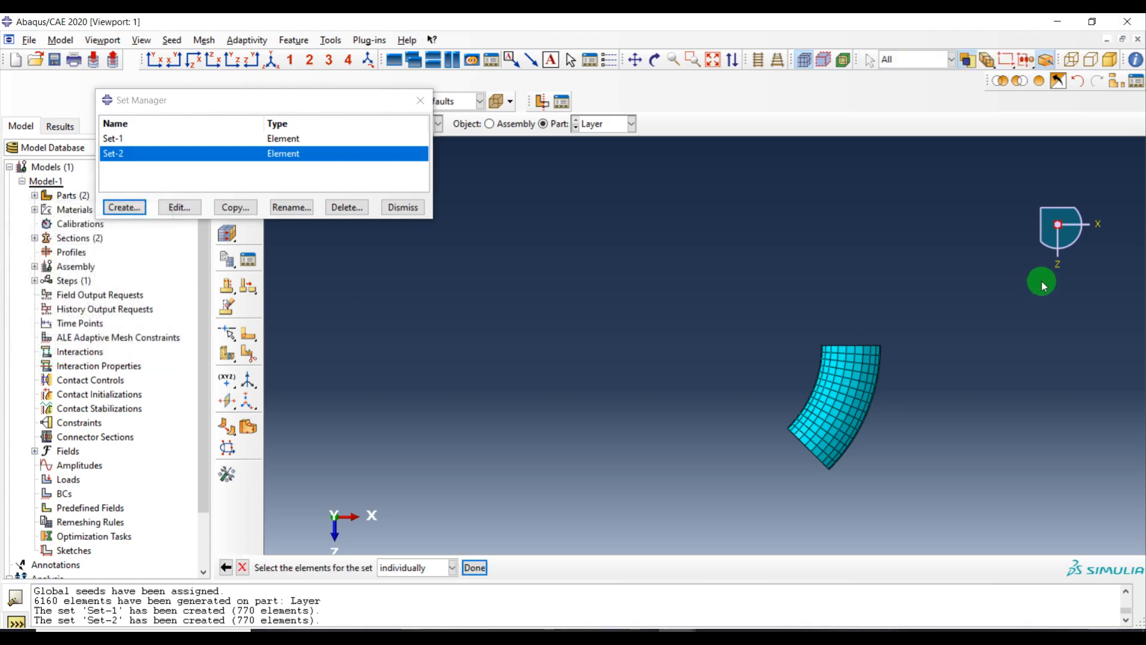
drag(554, 512, 553, 511)
middle_click(578, 338)
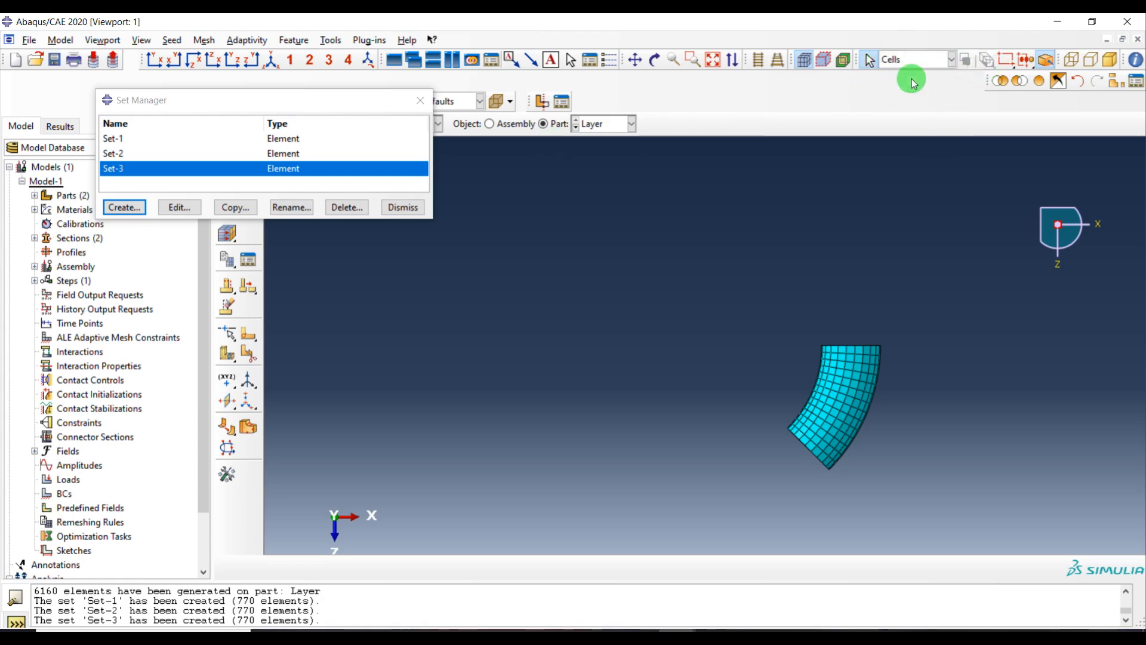
Show the whole ring, isolate the next segment and create element set Set-4 from all its elements
click(1051, 84)
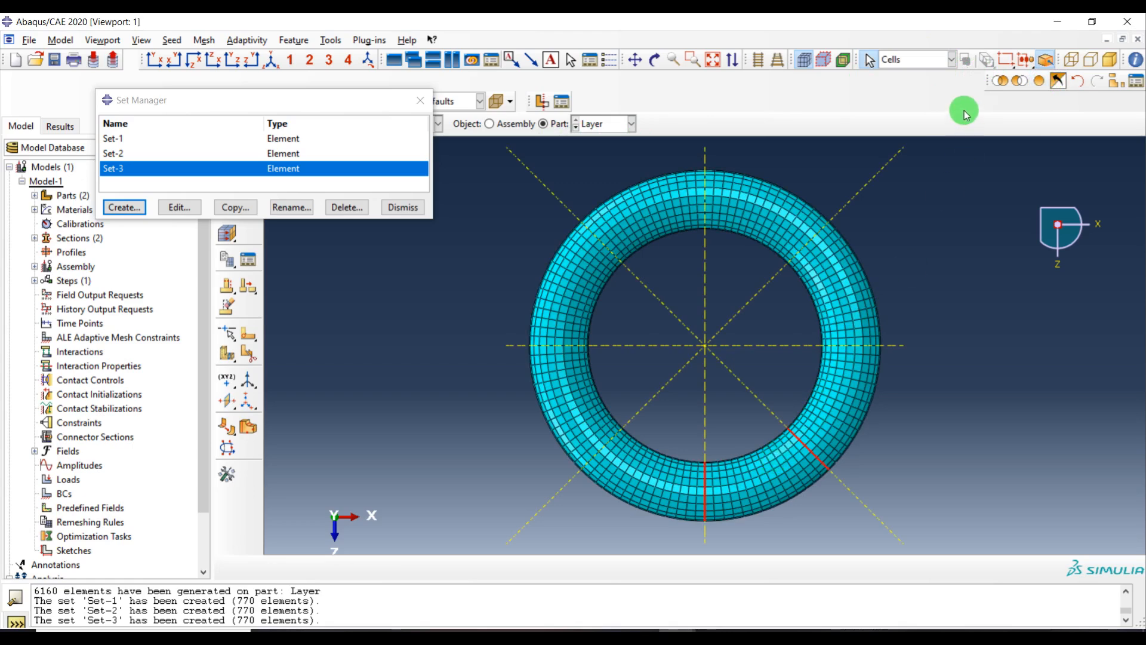
click(996, 85)
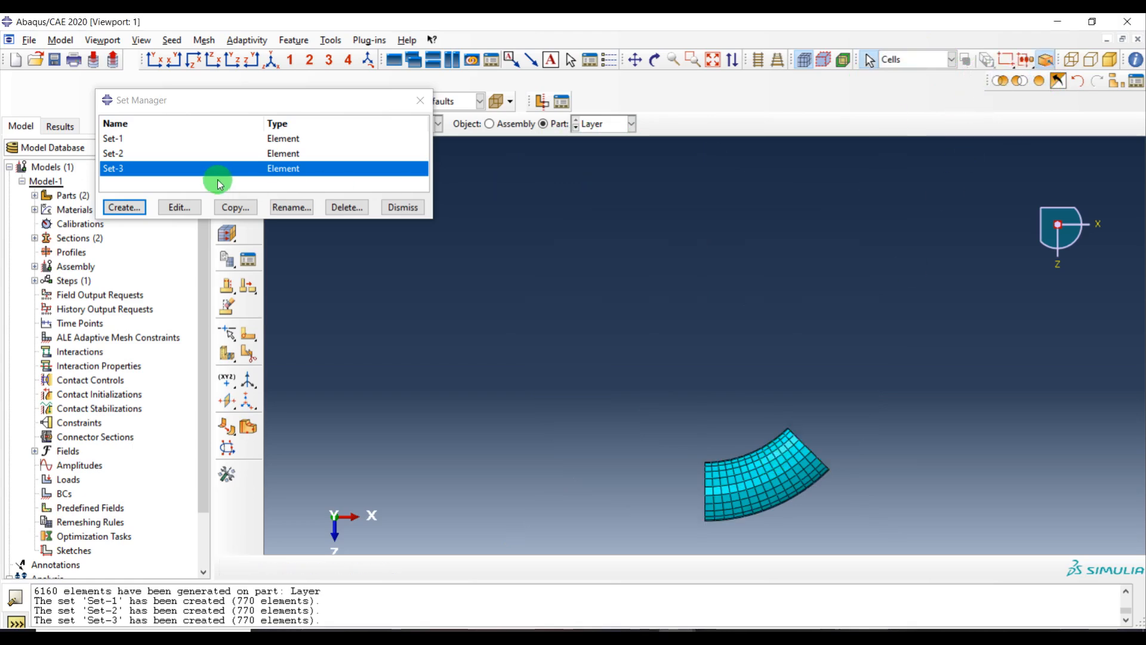
click(119, 207)
click(123, 274)
click(50, 344)
drag(852, 431, 513, 540)
middle_click(555, 427)
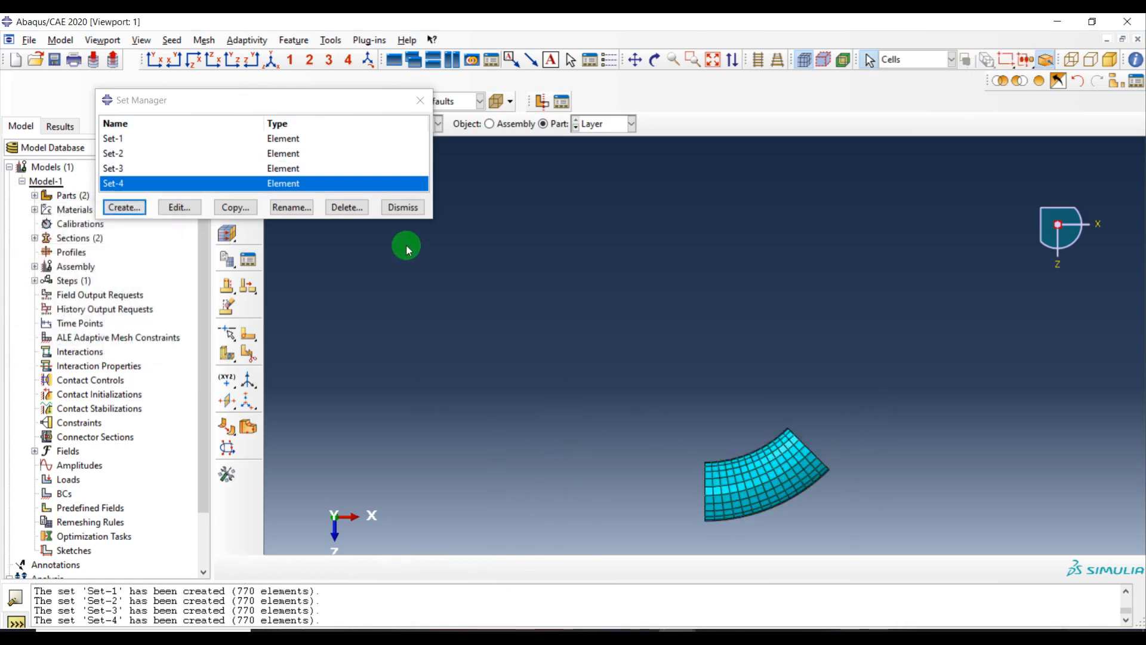
click(135, 204)
key(Escape)
Isolate the next ring segment and create element set Set-5 from all its elements
click(1021, 84)
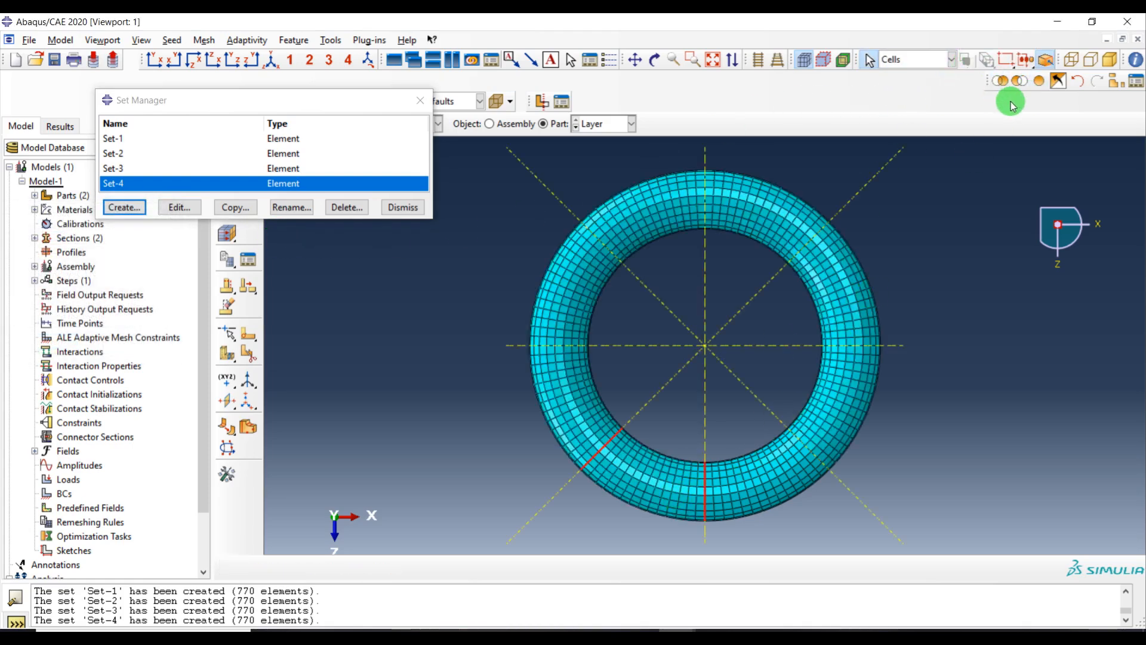
click(1001, 82)
click(121, 185)
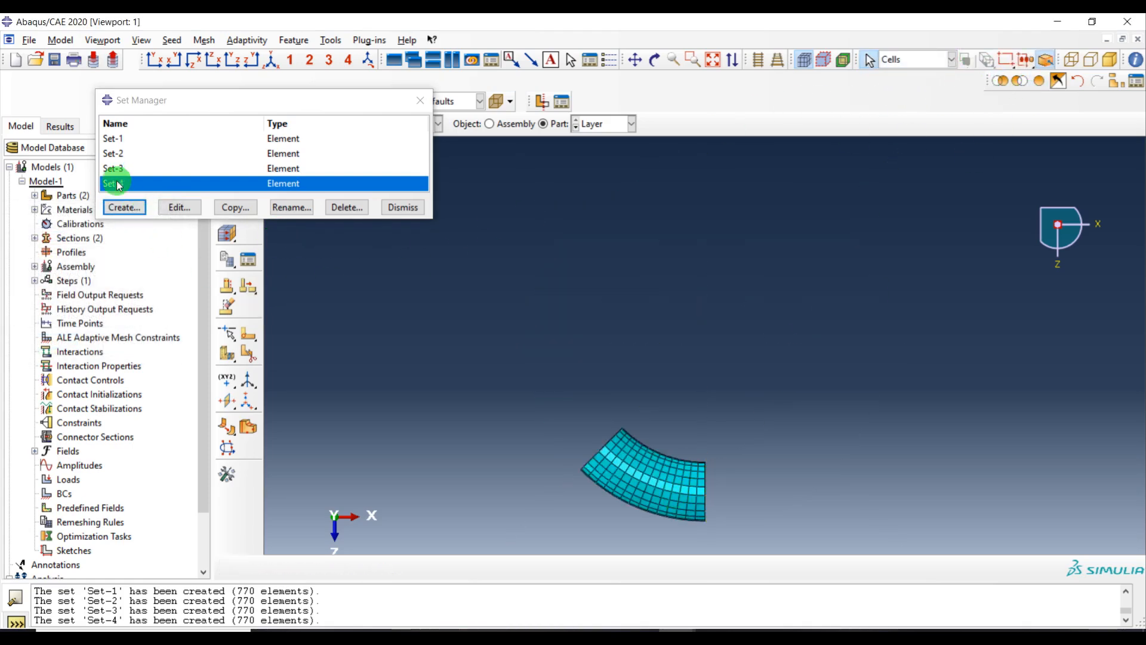
click(116, 208)
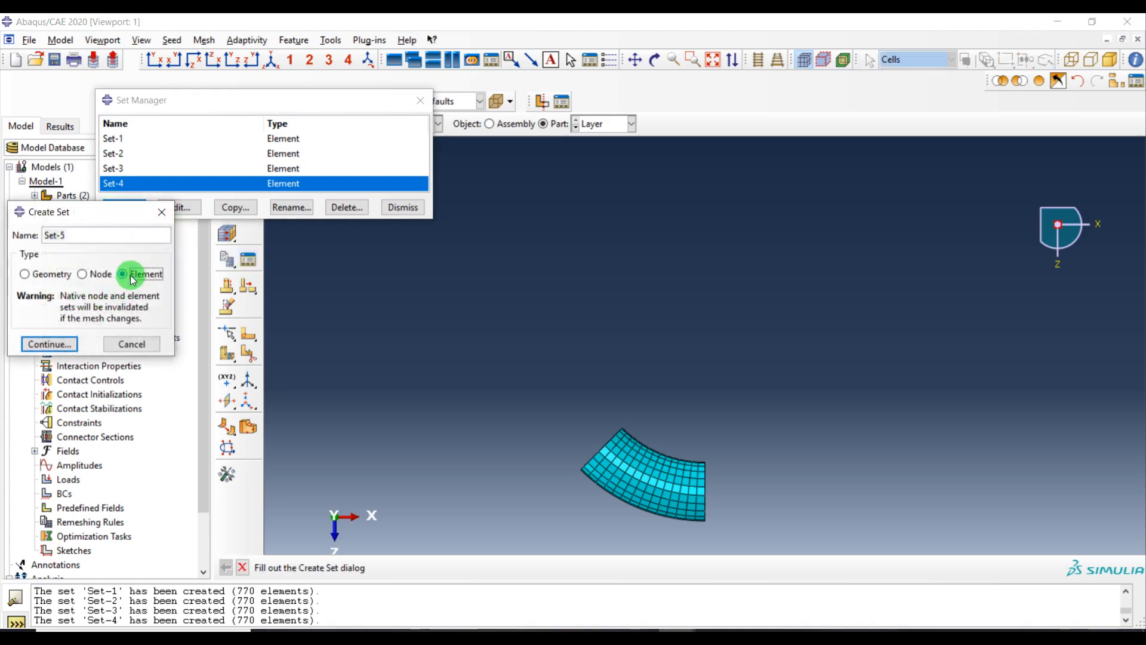
click(48, 343)
drag(768, 410, 449, 550)
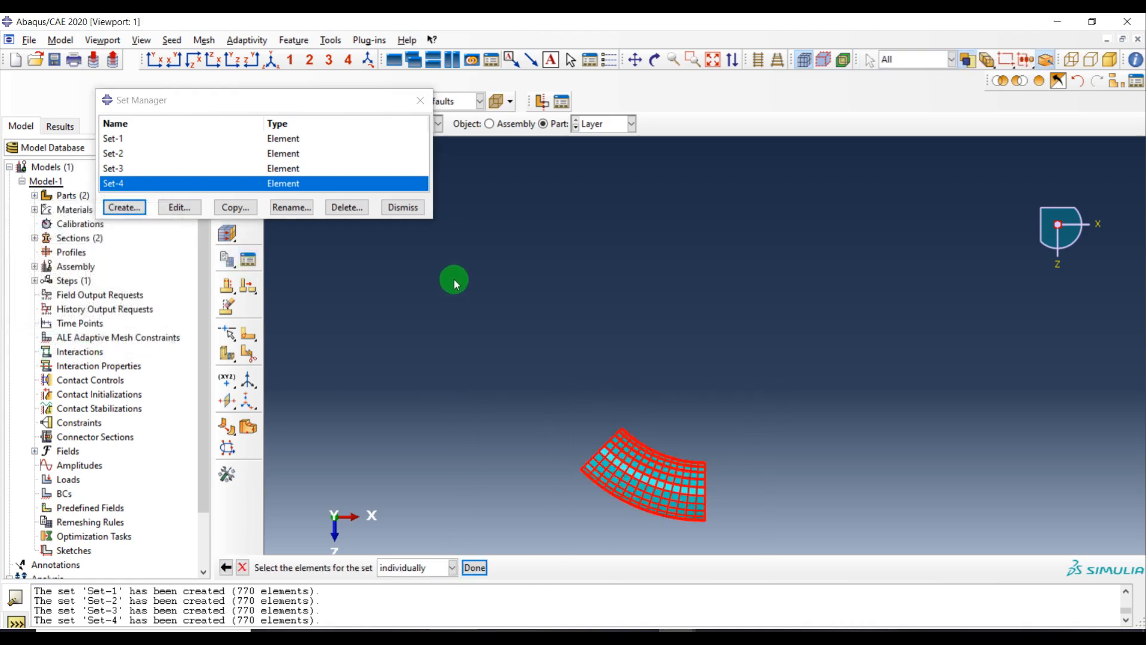
middle_click(454, 281)
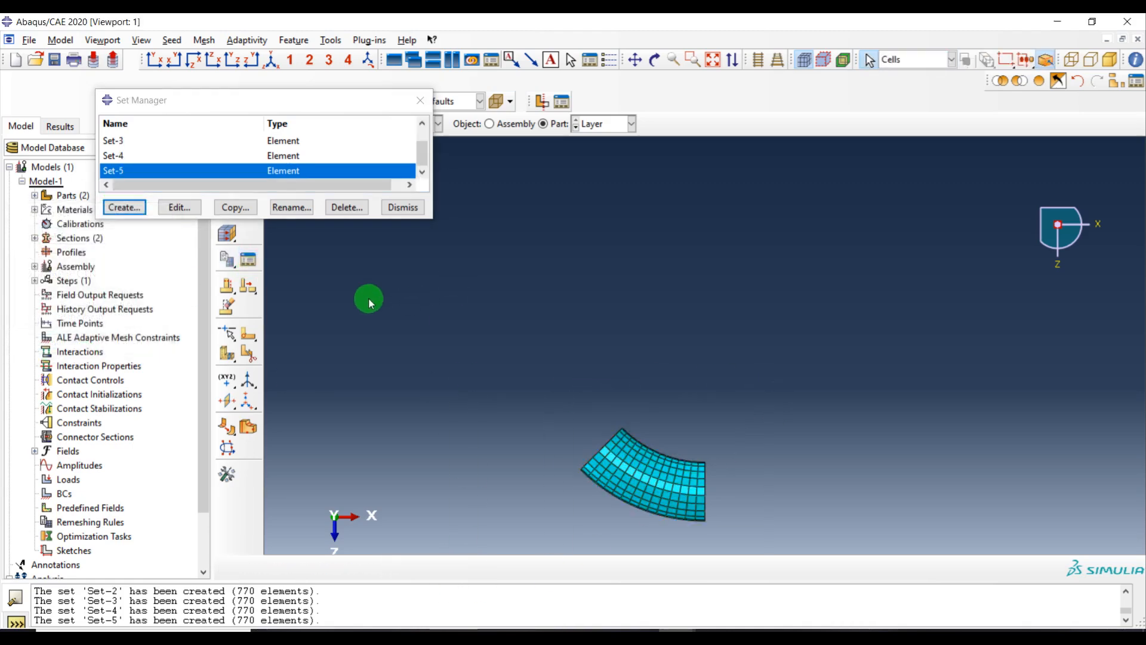
Show the whole ring, isolate the next segment and create element set Set-6 from all its elements
click(1040, 81)
click(1000, 81)
click(740, 174)
click(124, 207)
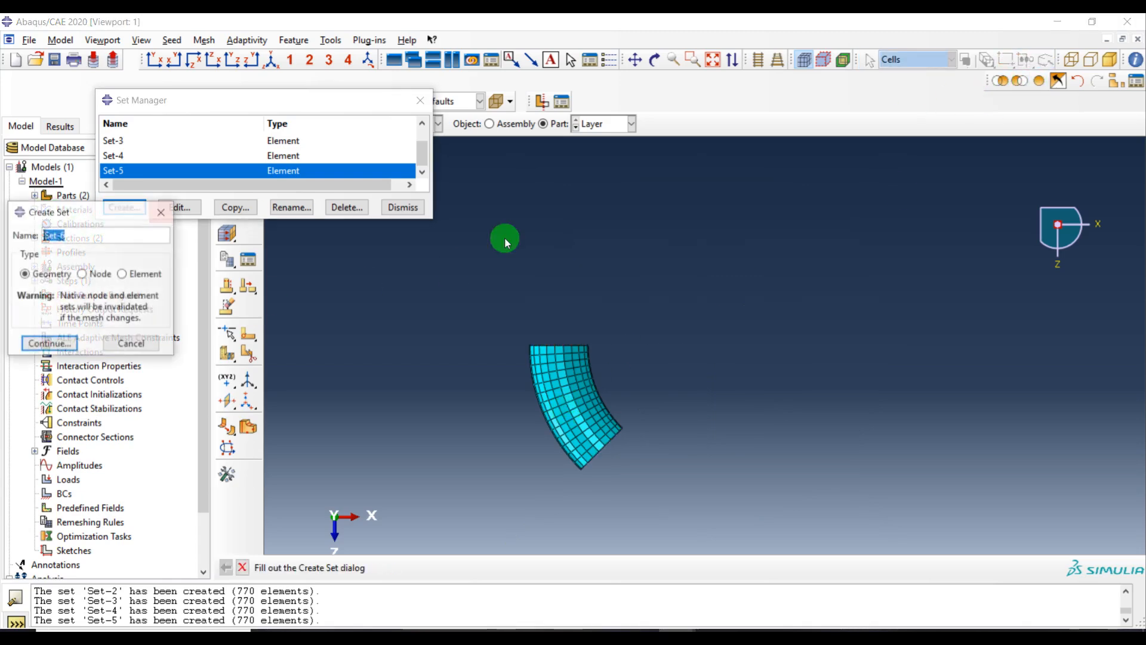
click(122, 274)
click(49, 343)
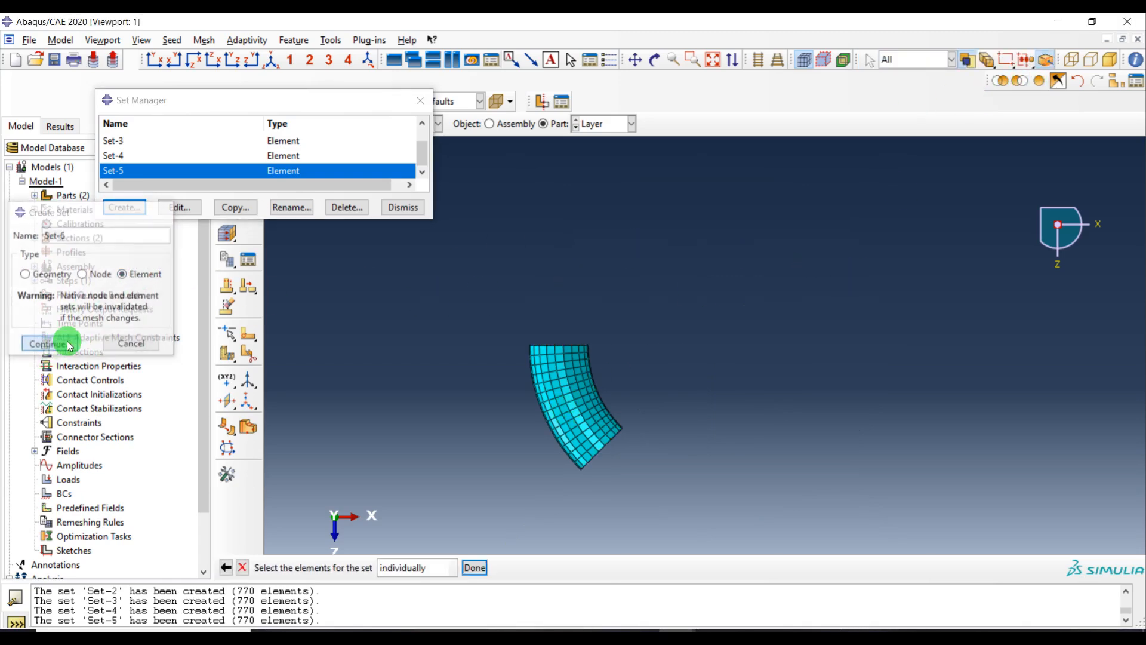
drag(740, 299, 427, 496)
middle_click(617, 285)
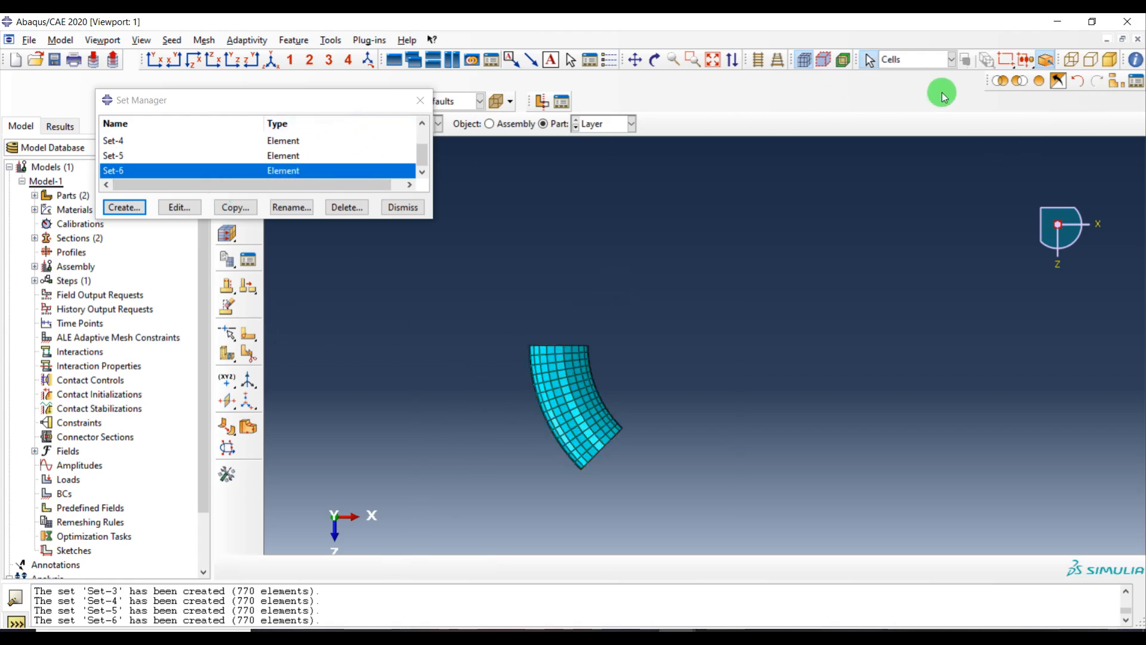
Isolate the next ring segment and create element set Set-7 from all its elements
click(1038, 81)
click(552, 302)
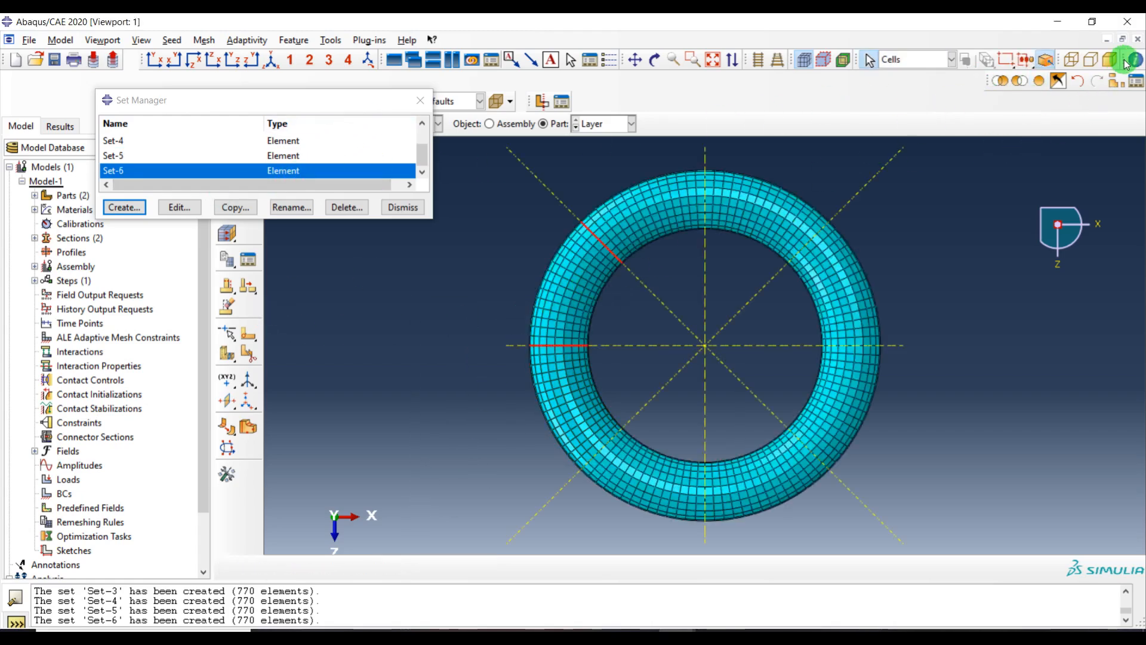
click(999, 83)
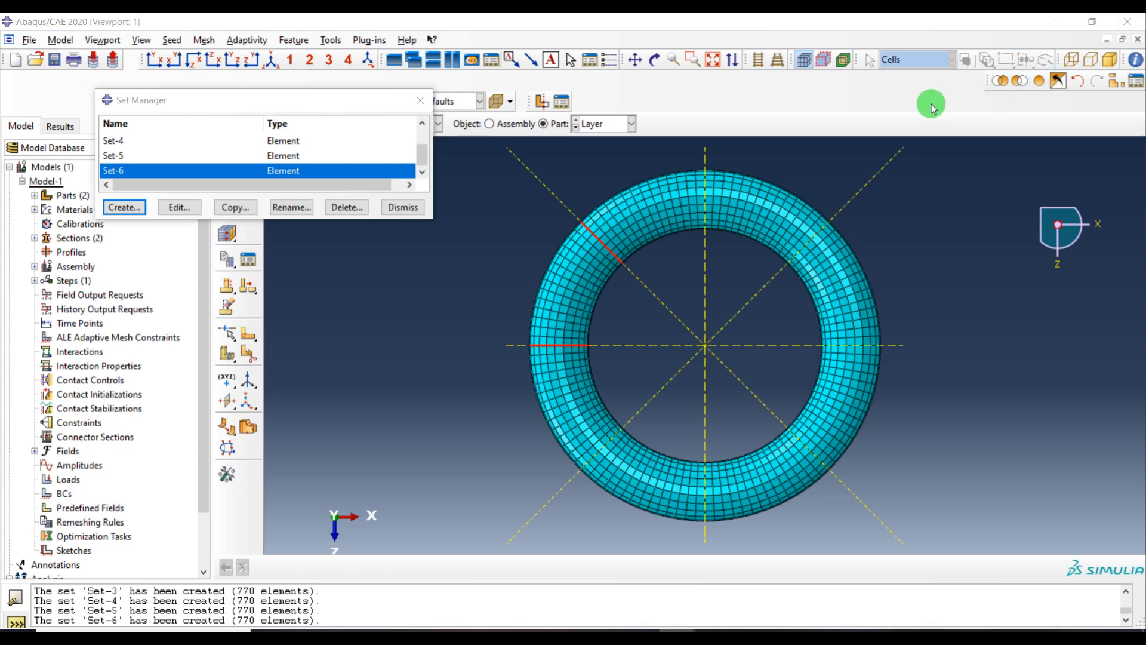
click(125, 222)
click(123, 273)
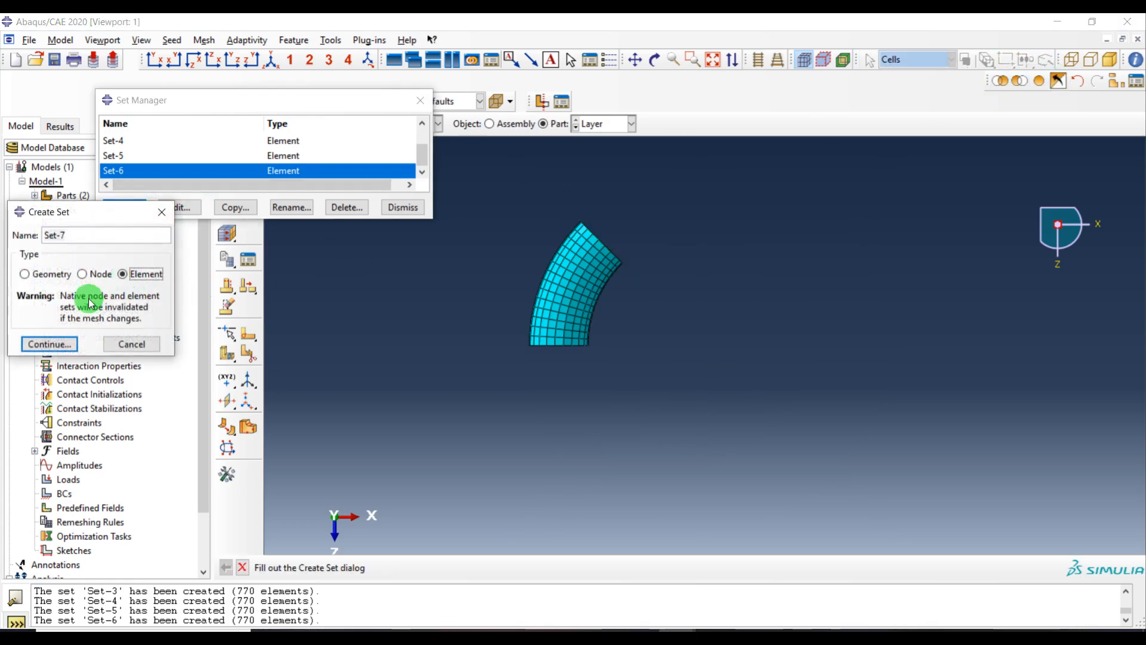
click(51, 344)
drag(619, 205, 486, 409)
middle_click(719, 175)
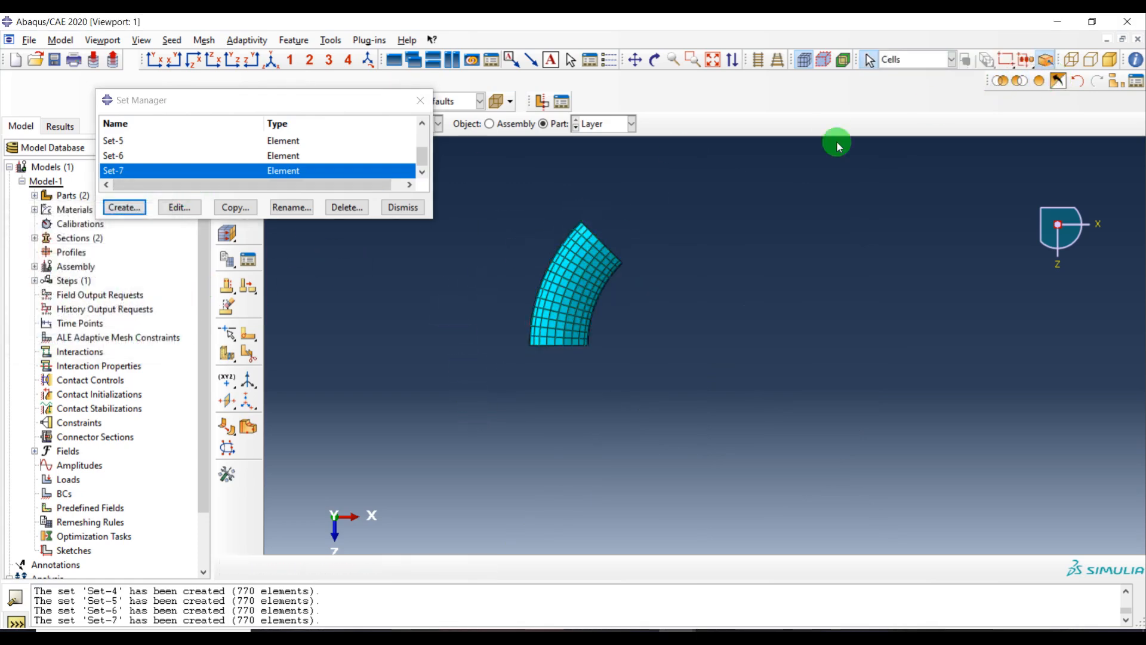
Isolate the last remaining ring segment and create element set Set-8 from all its elements
click(997, 82)
click(1037, 81)
click(1000, 81)
click(623, 215)
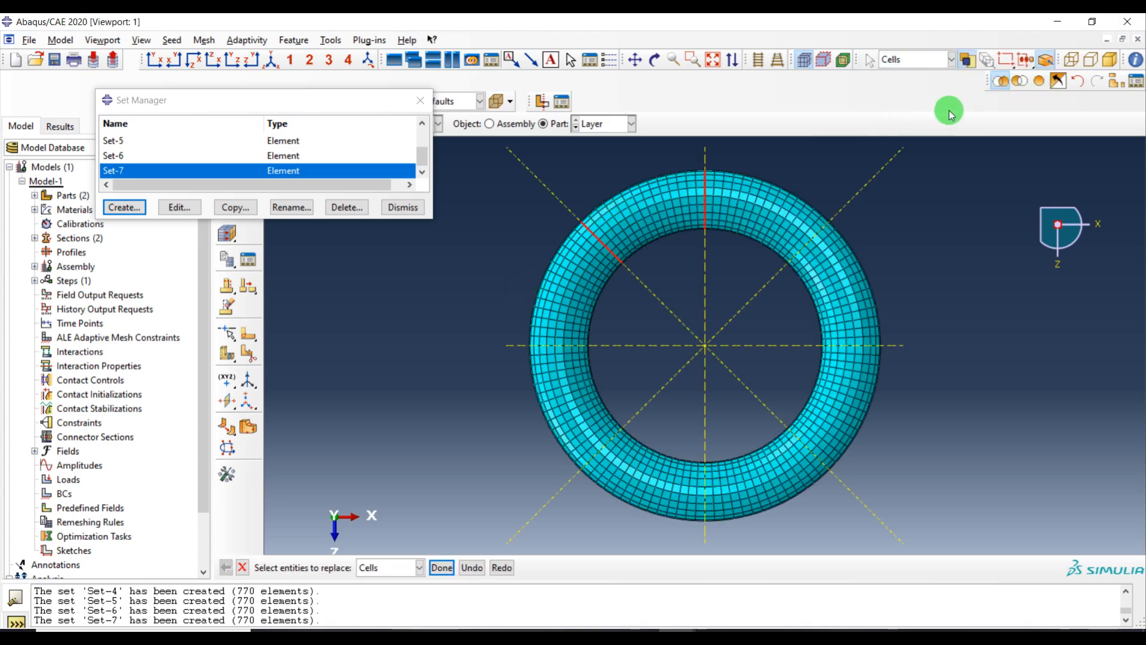
click(1002, 83)
click(626, 217)
click(980, 96)
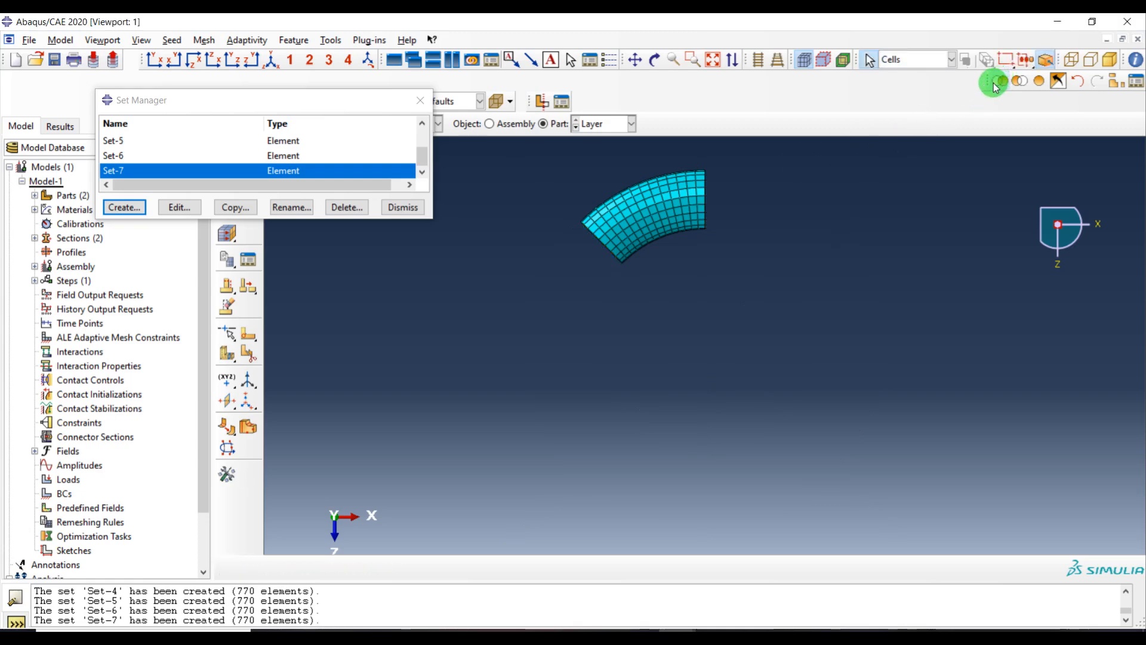
click(124, 208)
click(123, 275)
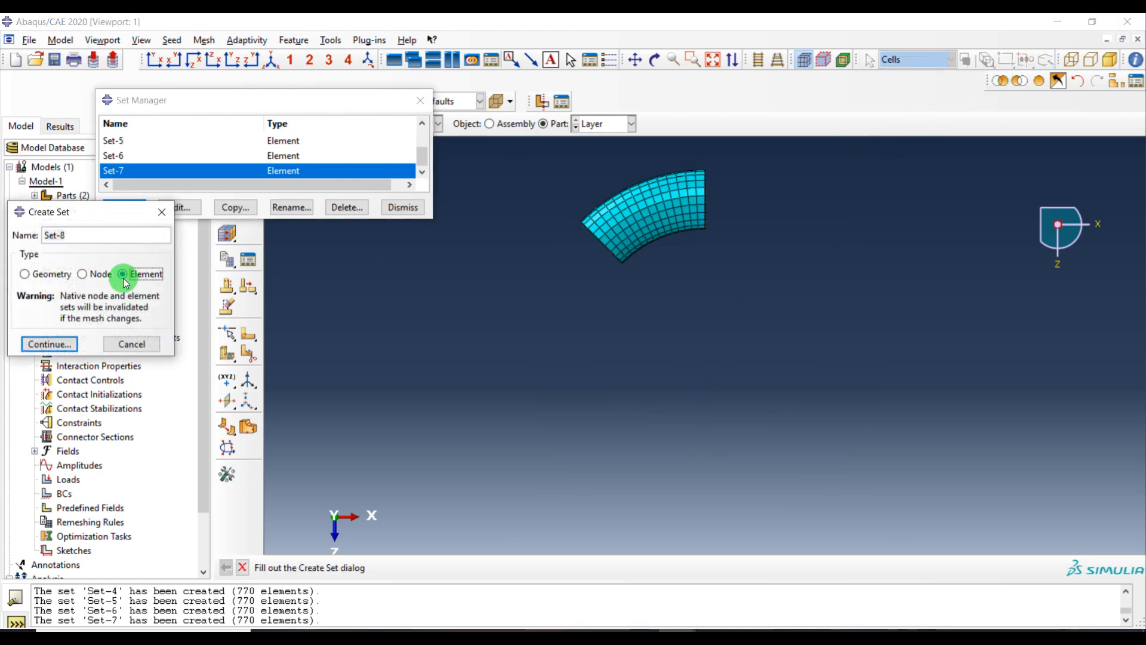
click(60, 341)
drag(724, 164, 549, 307)
middle_click(549, 309)
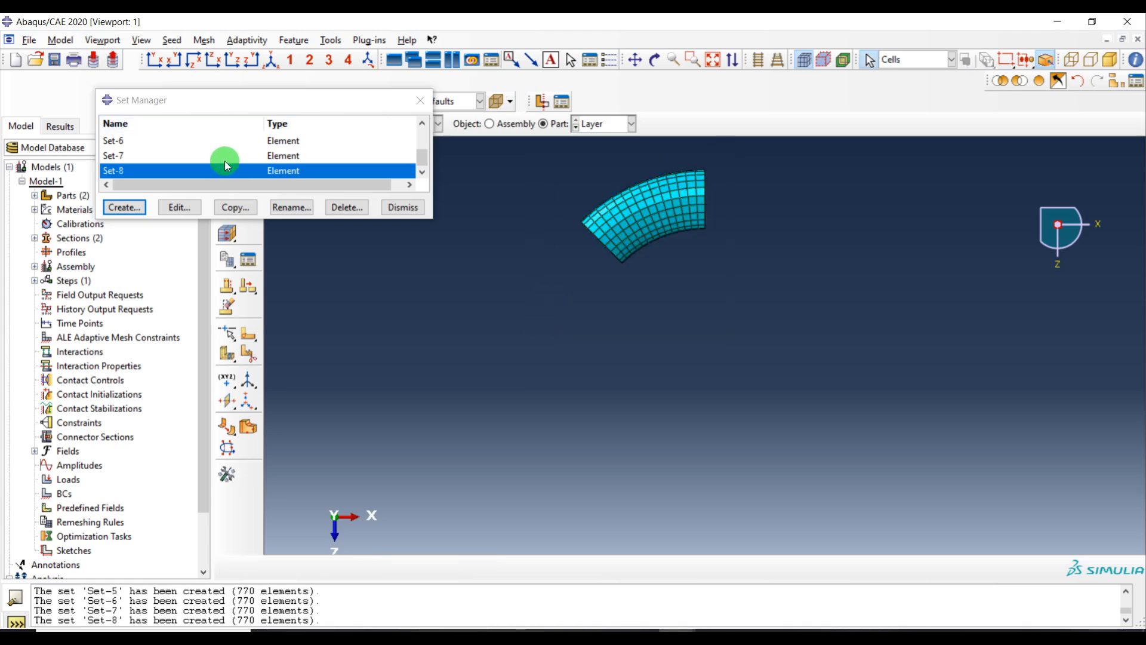
Show the whole ring and create element set Layer containing all its elements, then close the set manager
click(1040, 82)
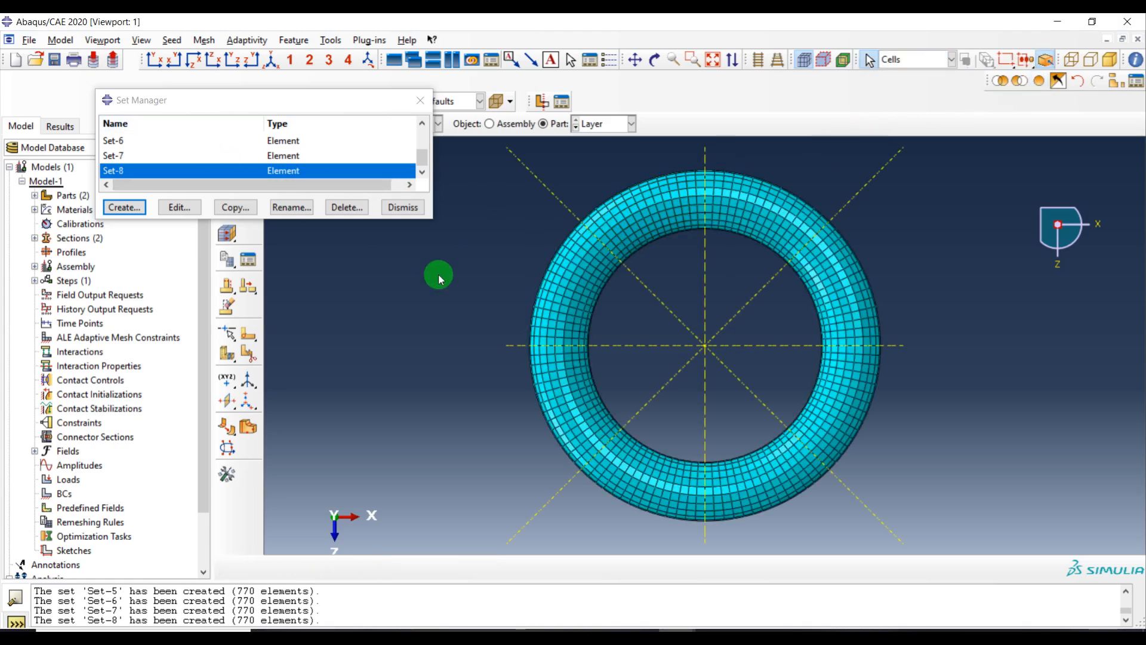
click(124, 207)
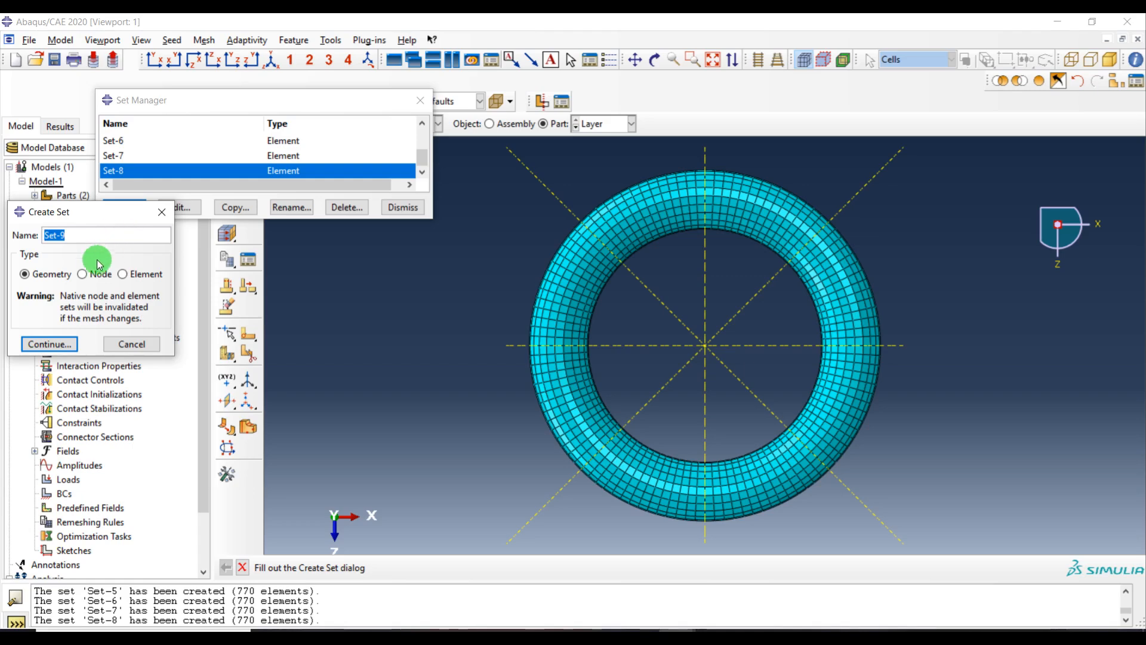
click(67, 237)
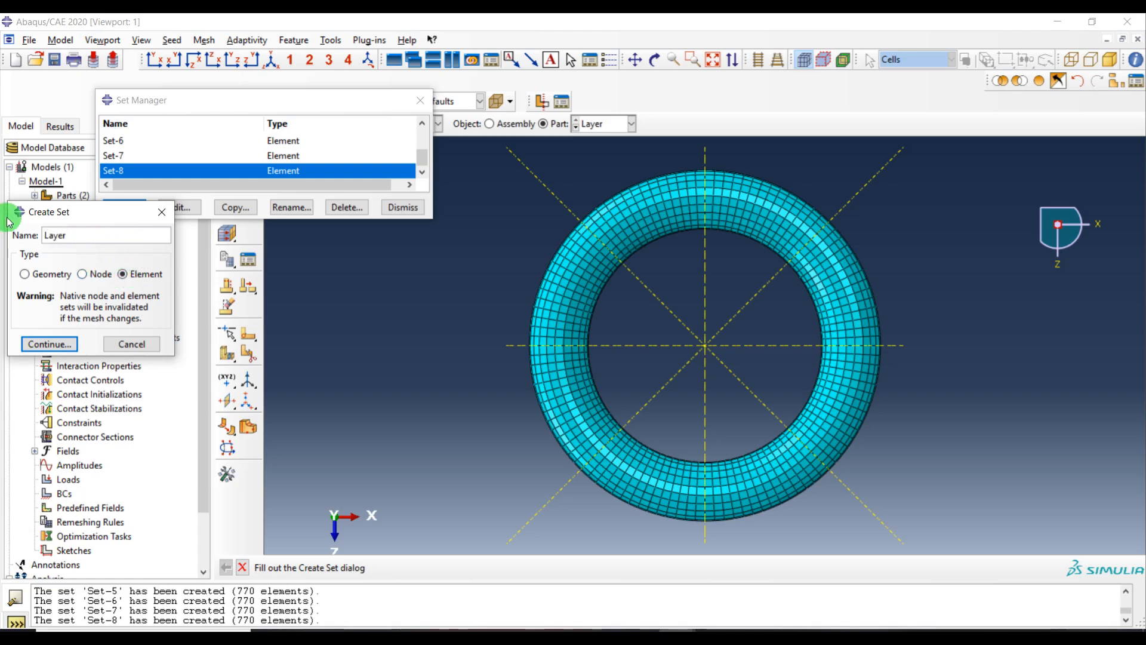
click(67, 344)
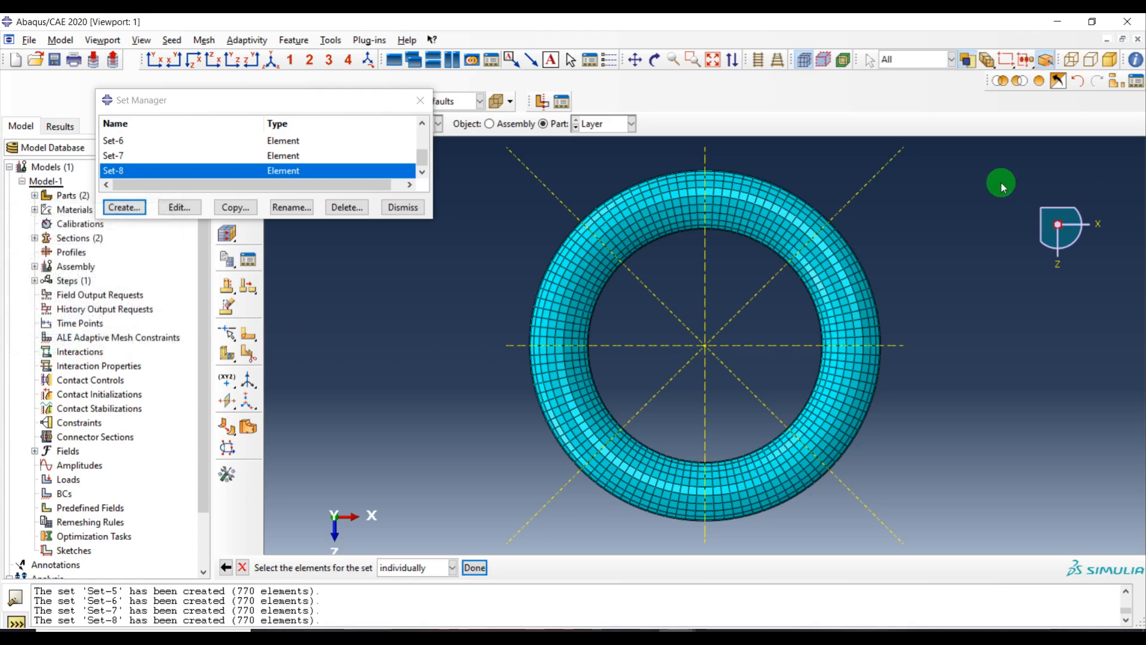
scroll(923, 189, up, 1)
drag(952, 153, 428, 500)
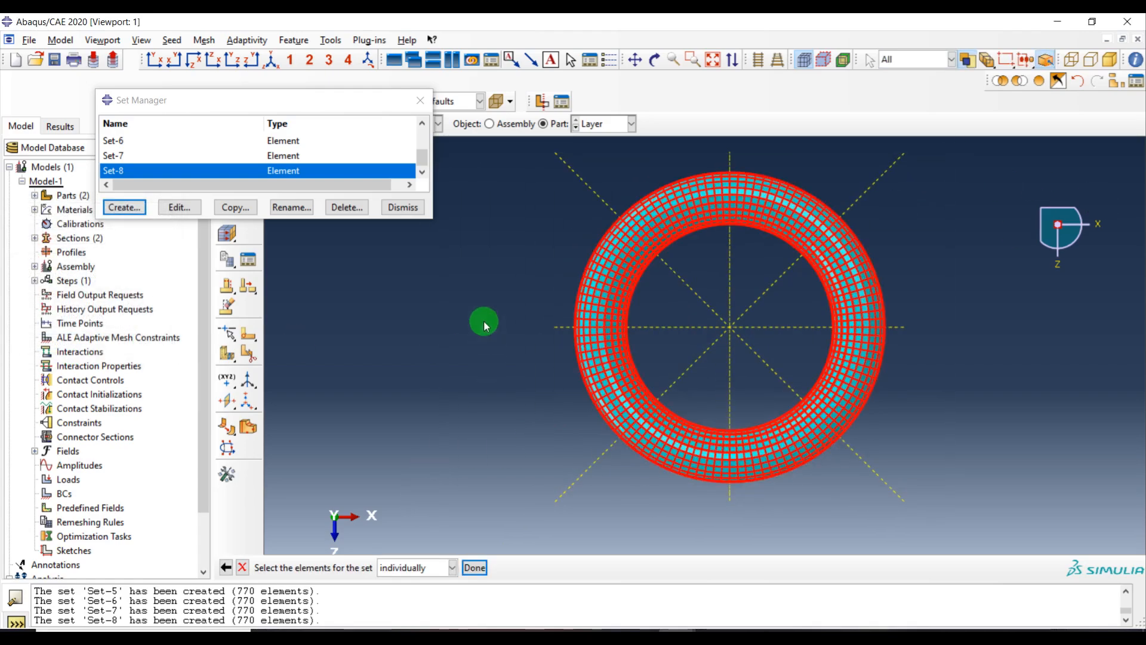
middle_click(483, 304)
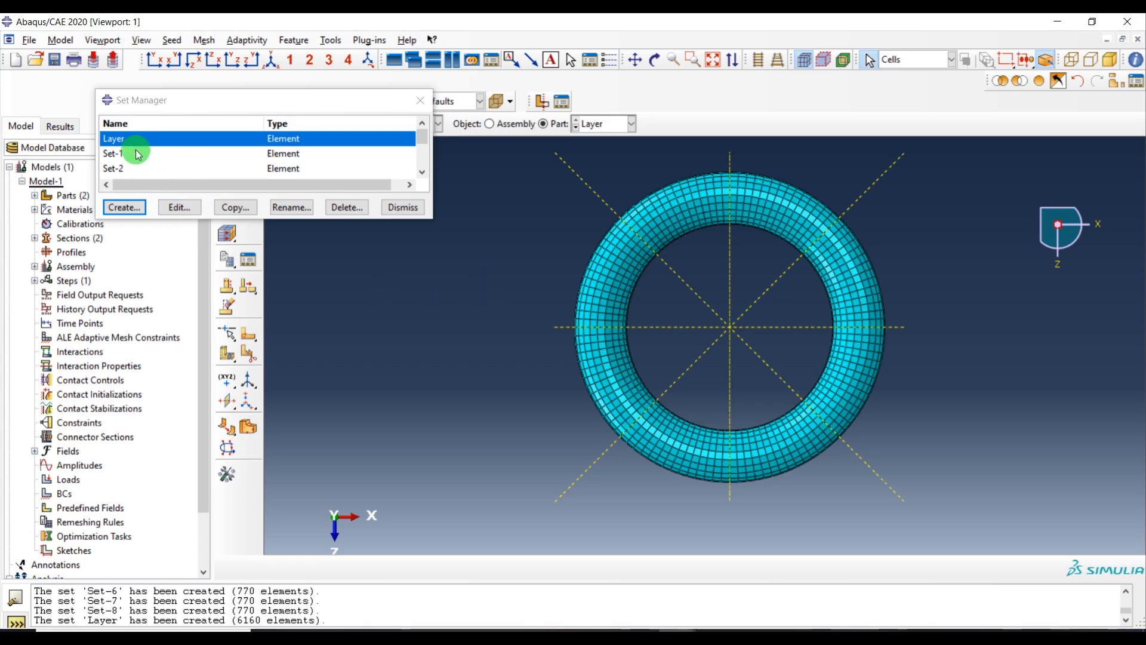
click(397, 209)
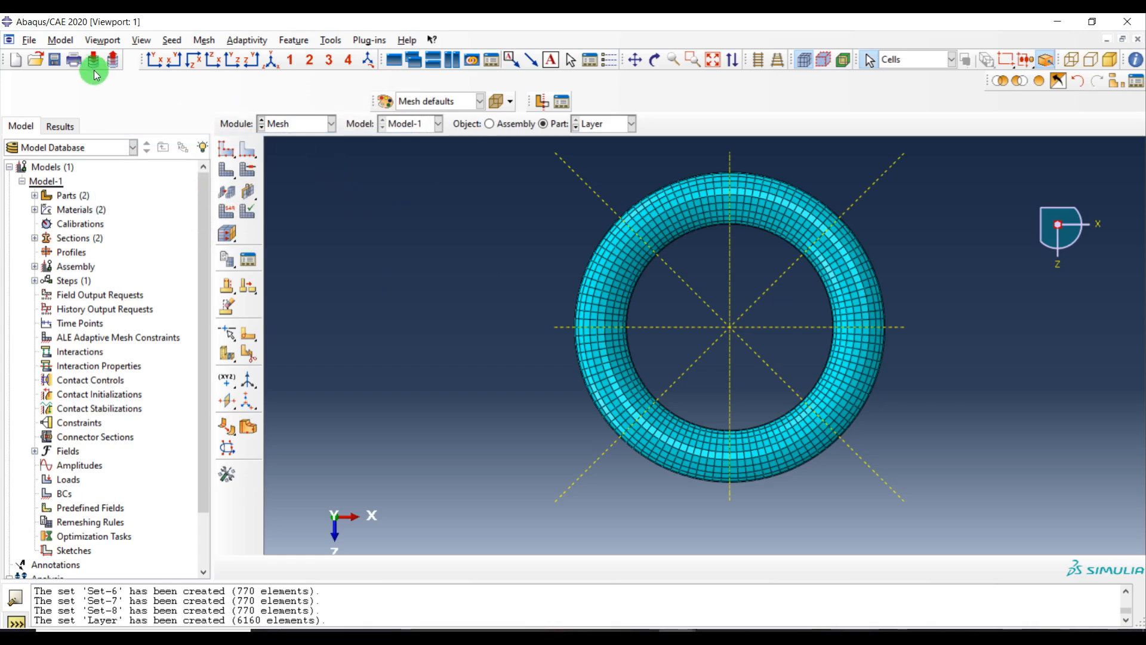
Set the model's physical constants: absolute zero temperature -273.15 and Stefan-Boltzmann constant 5.67e-8
click(61, 40)
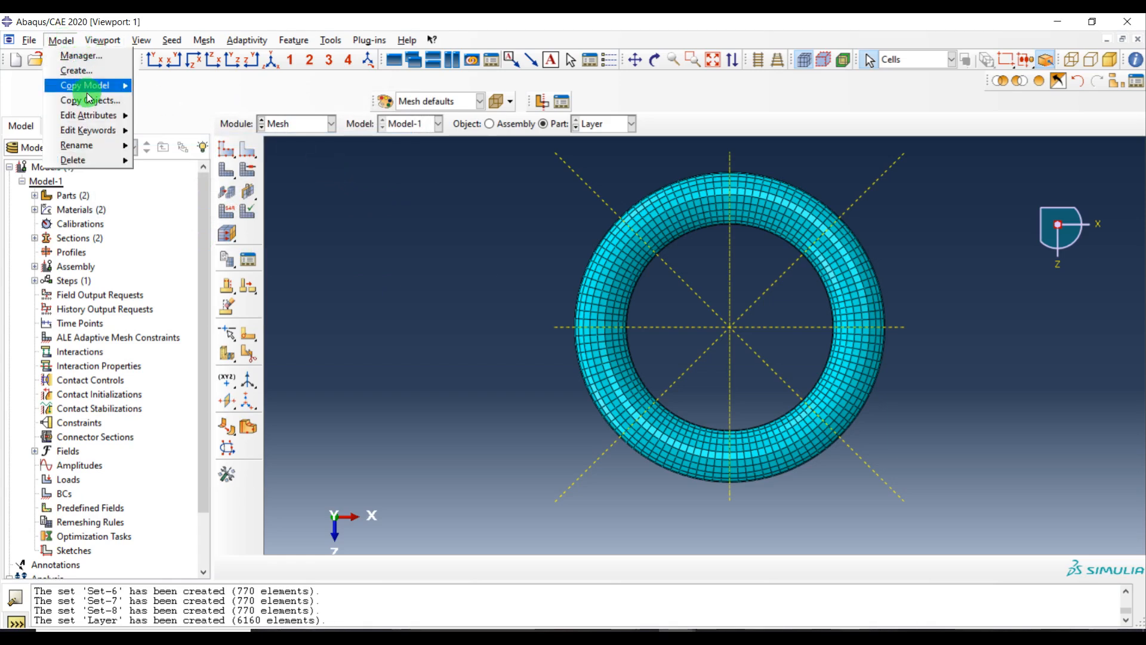
click(173, 117)
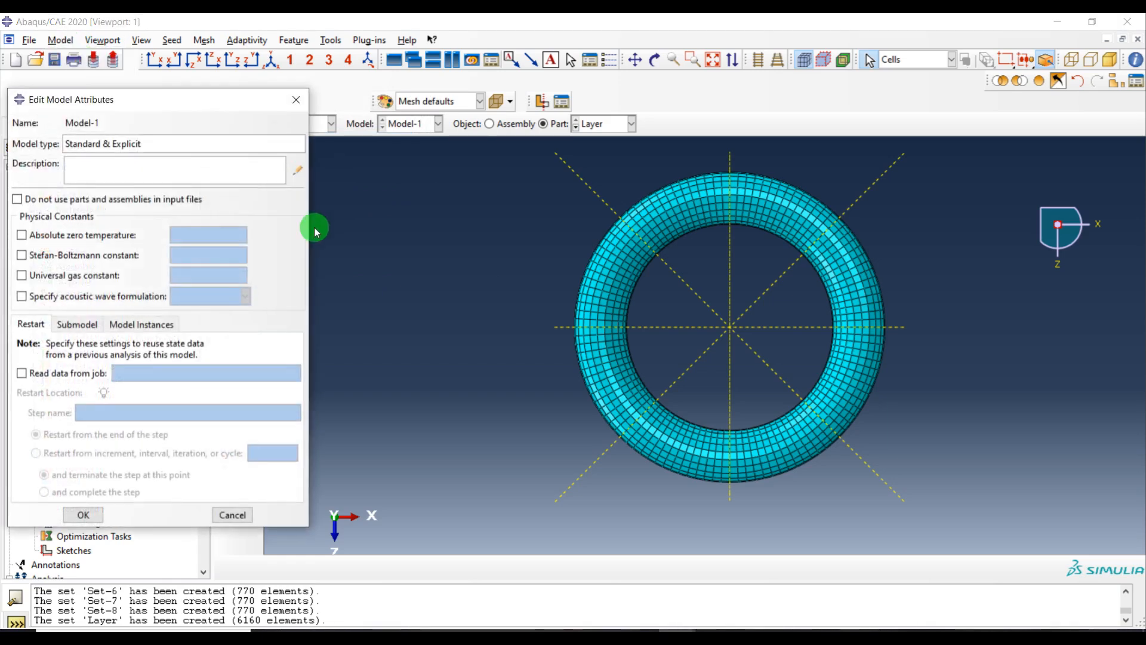
click(99, 241)
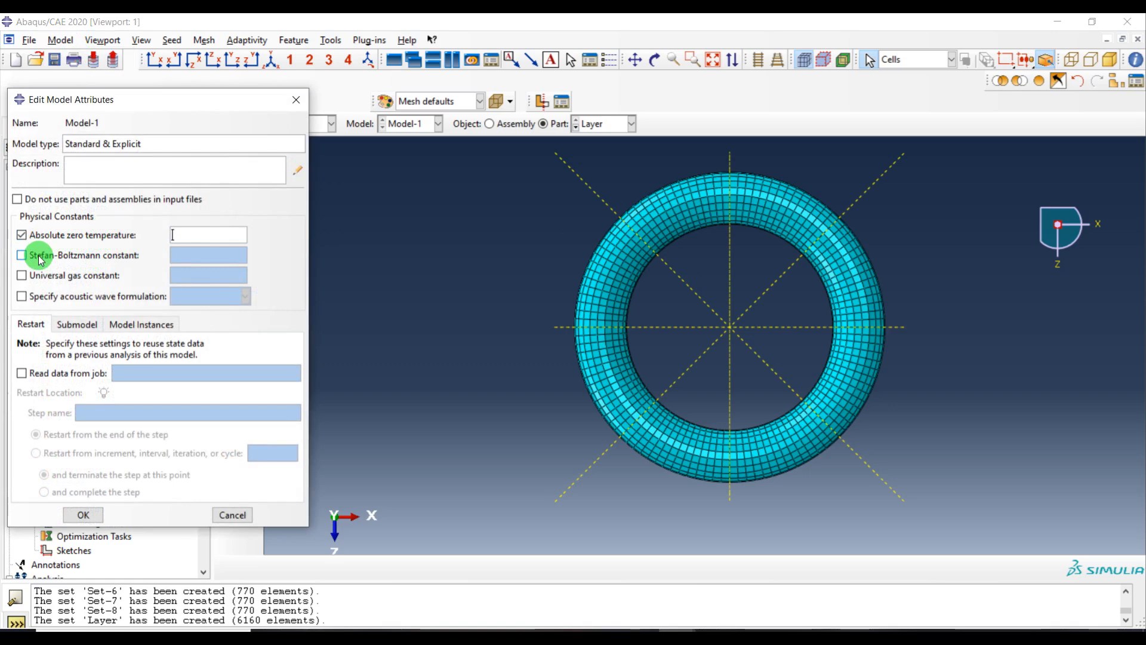
click(40, 259)
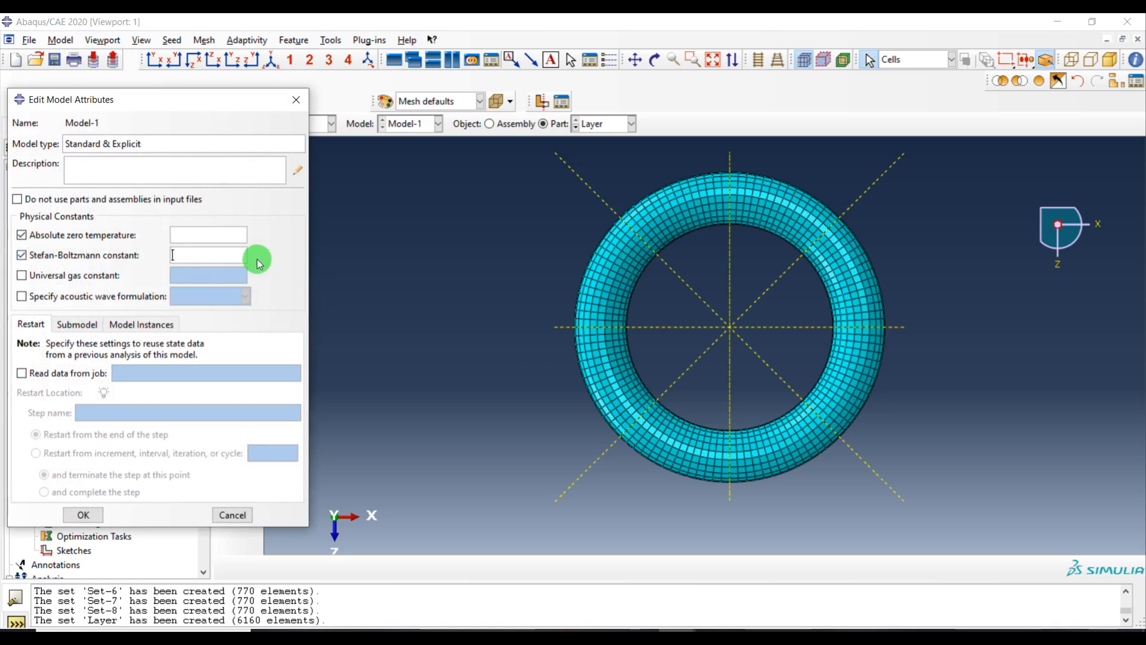
click(215, 240)
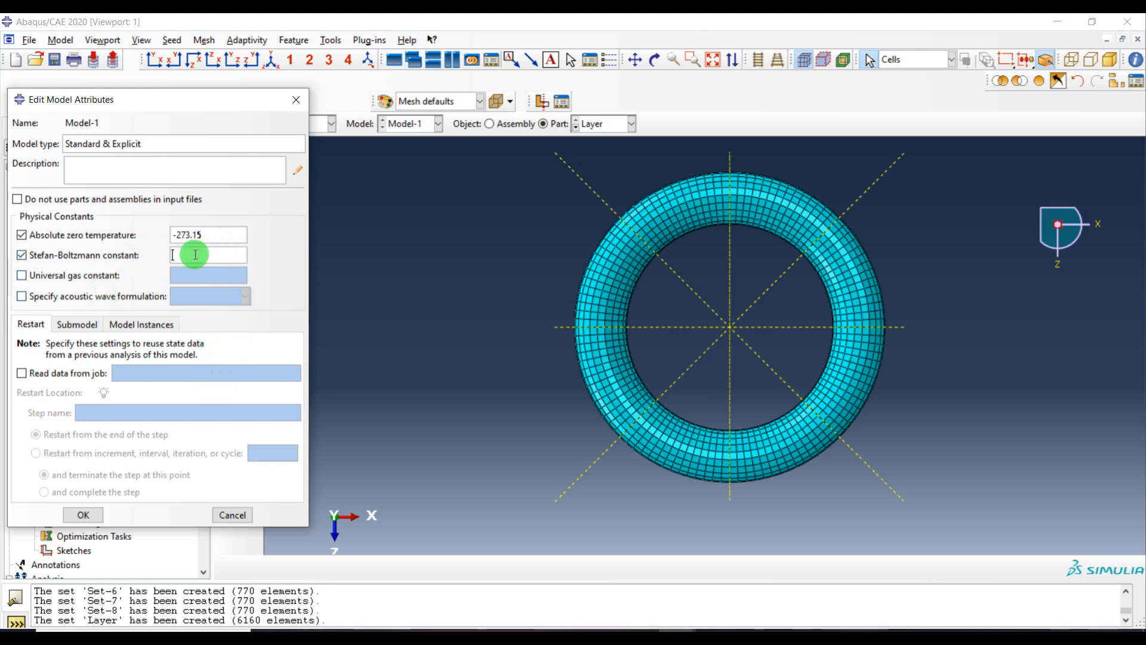
click(195, 255)
click(83, 515)
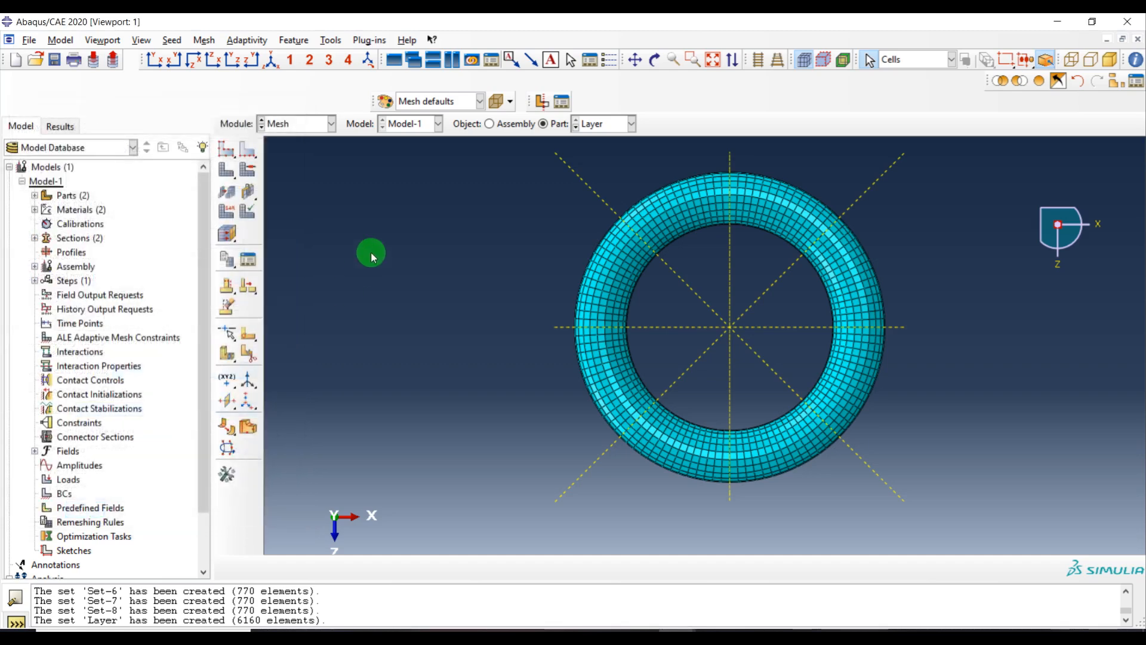
Switch to the Step module and create a heat transfer step named Birth&Death after the Initial step
click(313, 125)
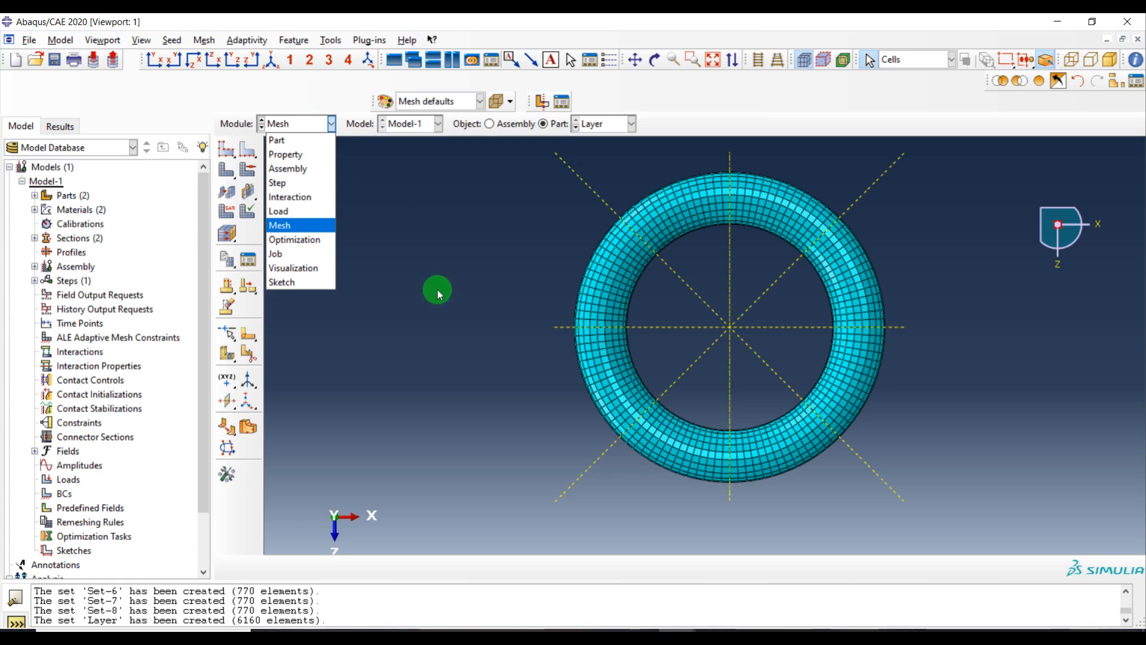
click(296, 183)
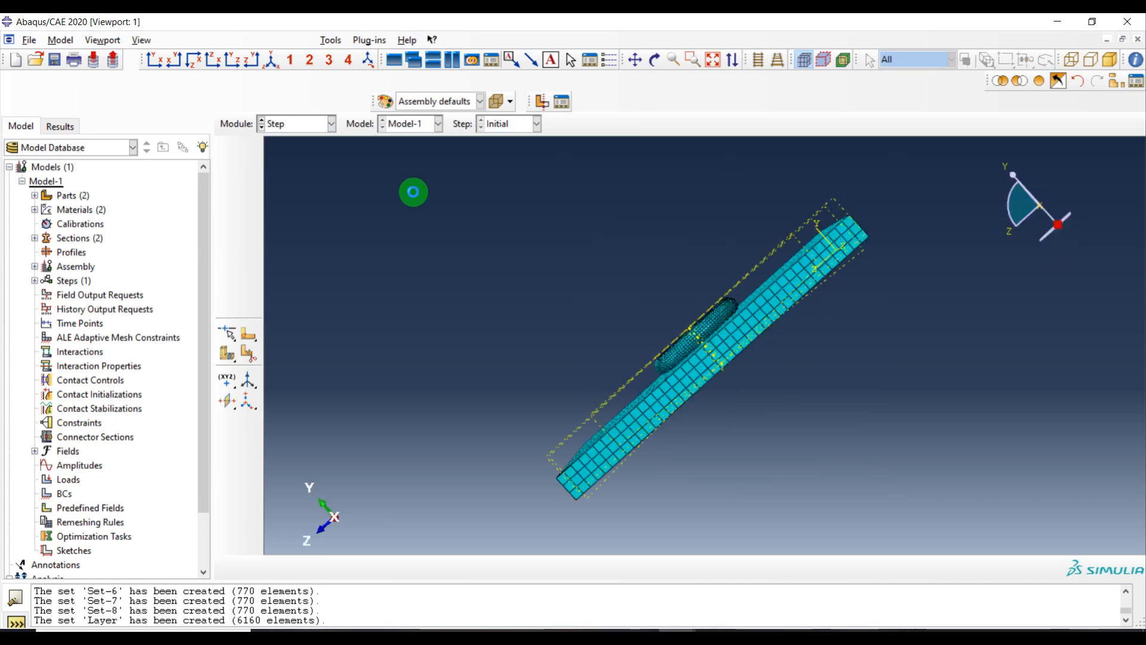
click(253, 154)
drag(315, 161, 563, 184)
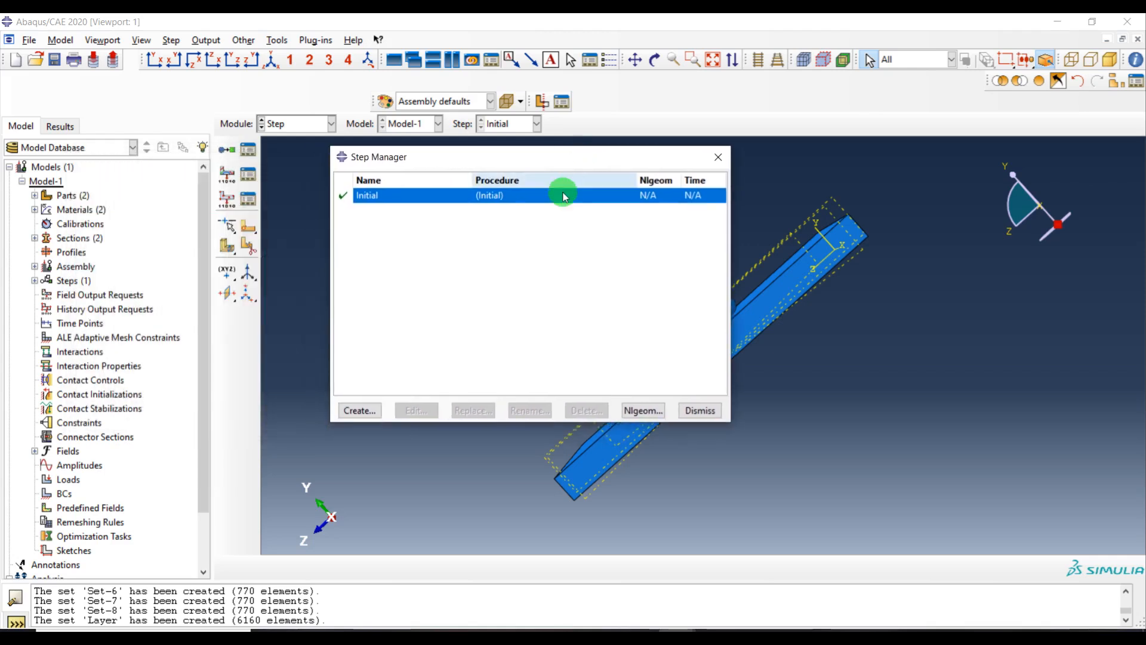
click(372, 412)
drag(123, 303, 385, 168)
text(Birth&Death)
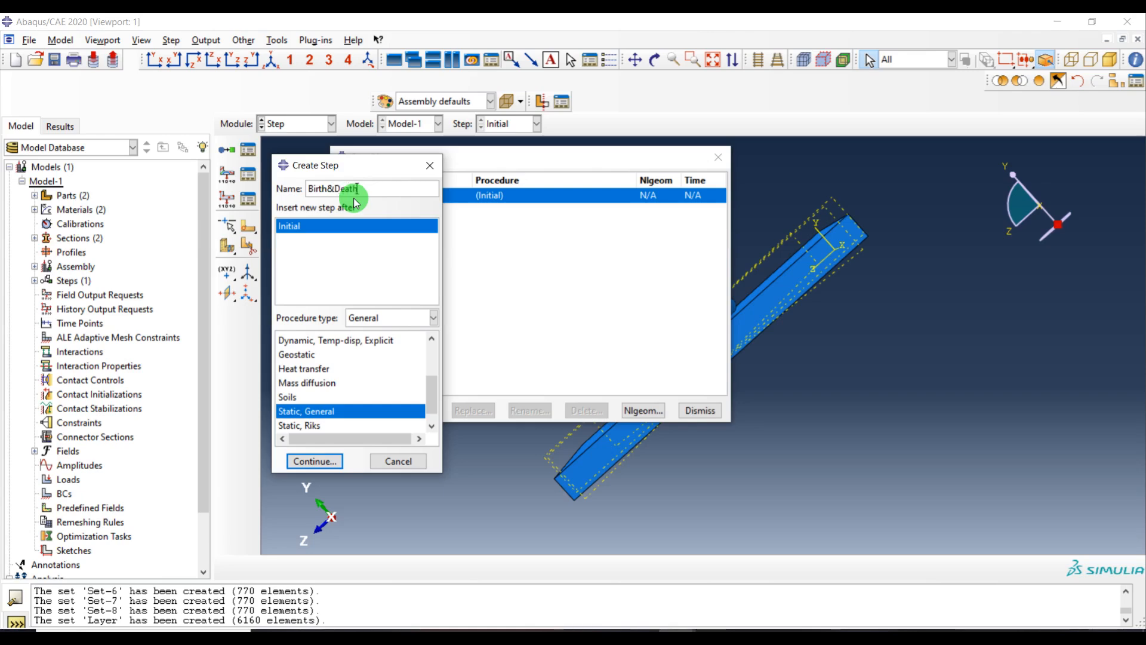
click(293, 371)
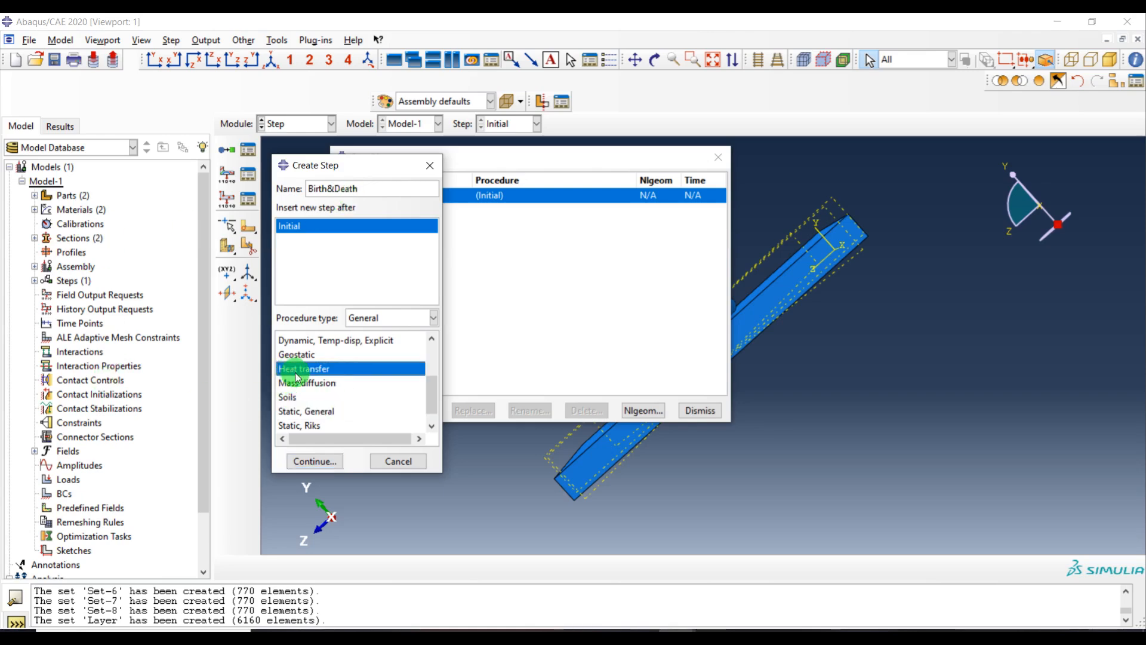
click(315, 460)
Configure Birth&Death as transient with time period 0.1, 1000000 max increments, increments 0.01/1E-020/0.1, and 350 max temperature change
double_click(113, 215)
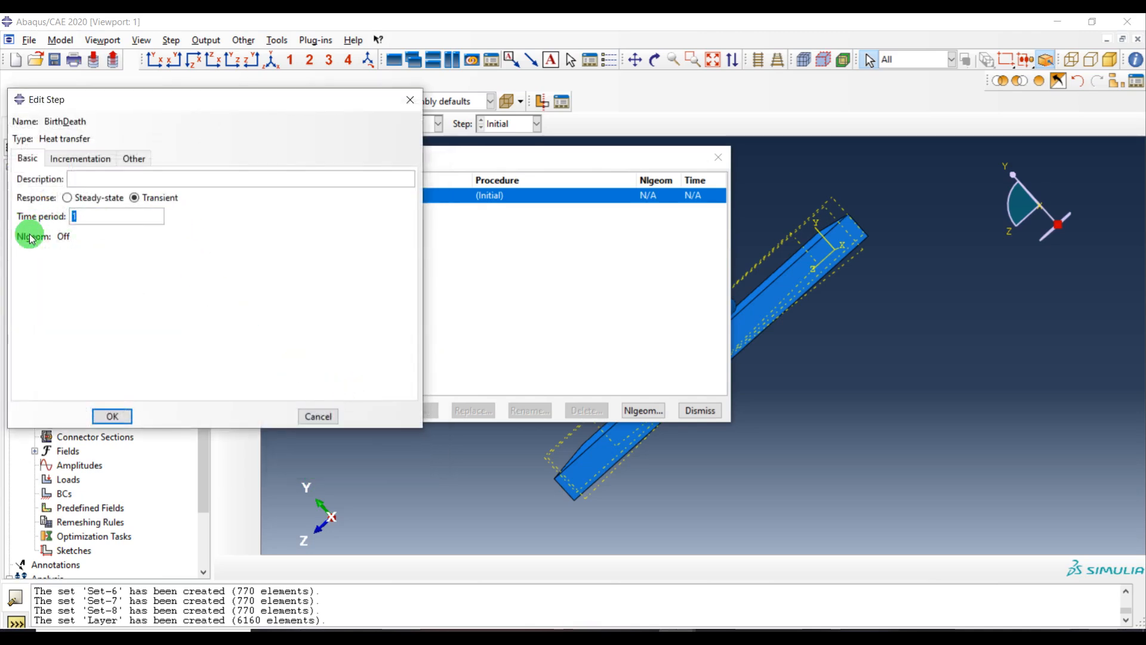
text(0.)
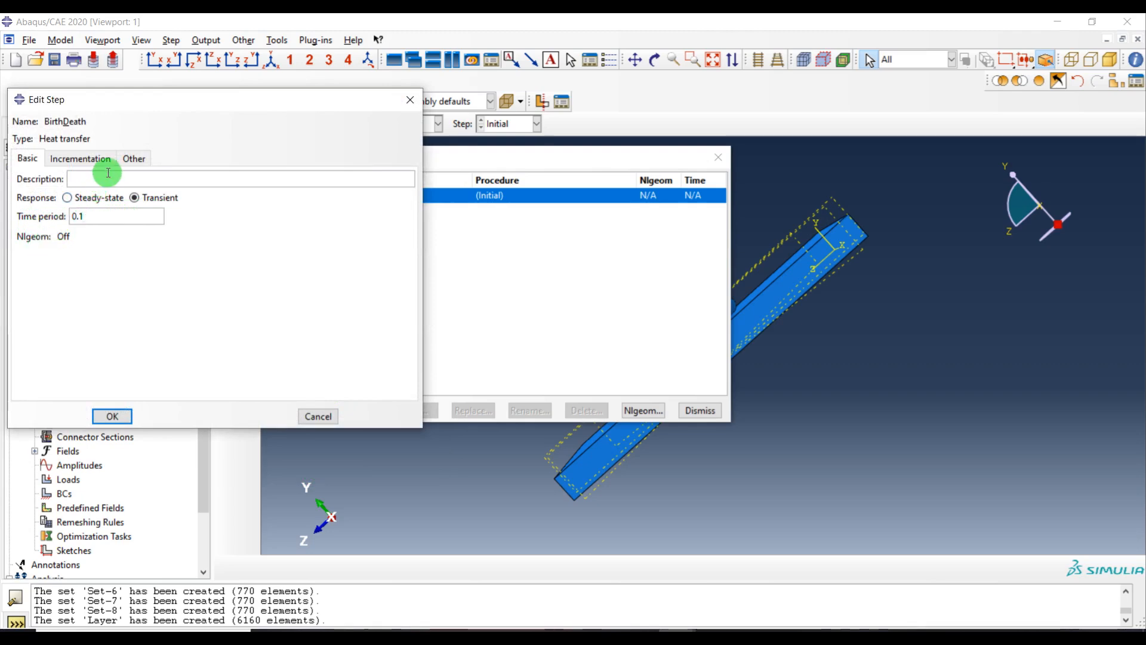
click(93, 163)
click(120, 230)
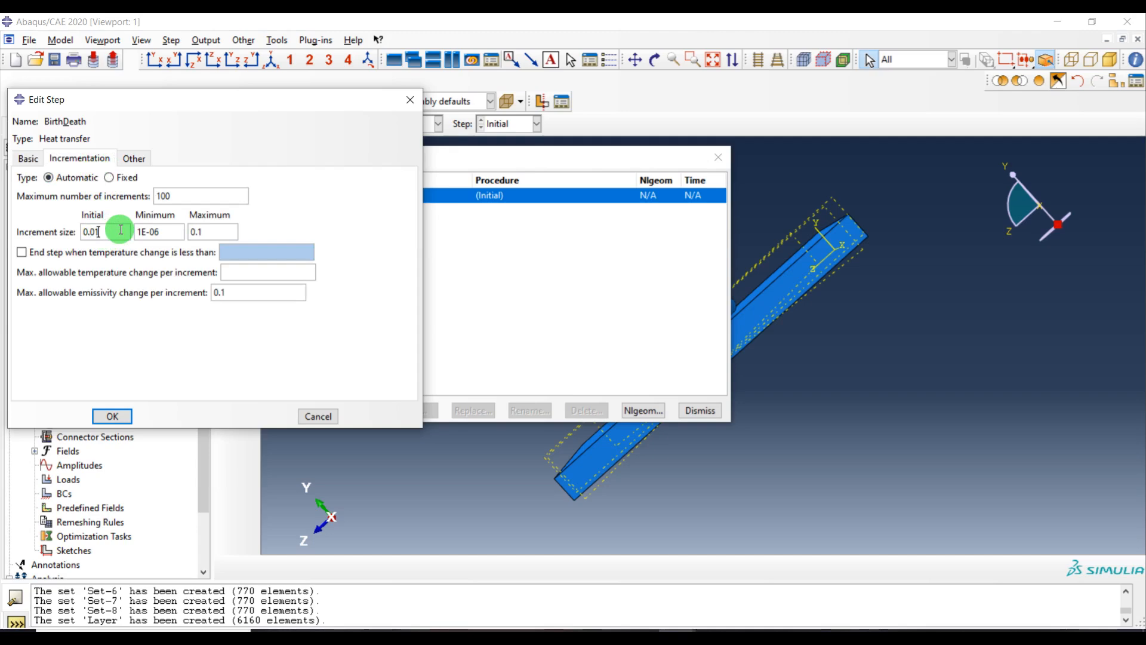
click(169, 232)
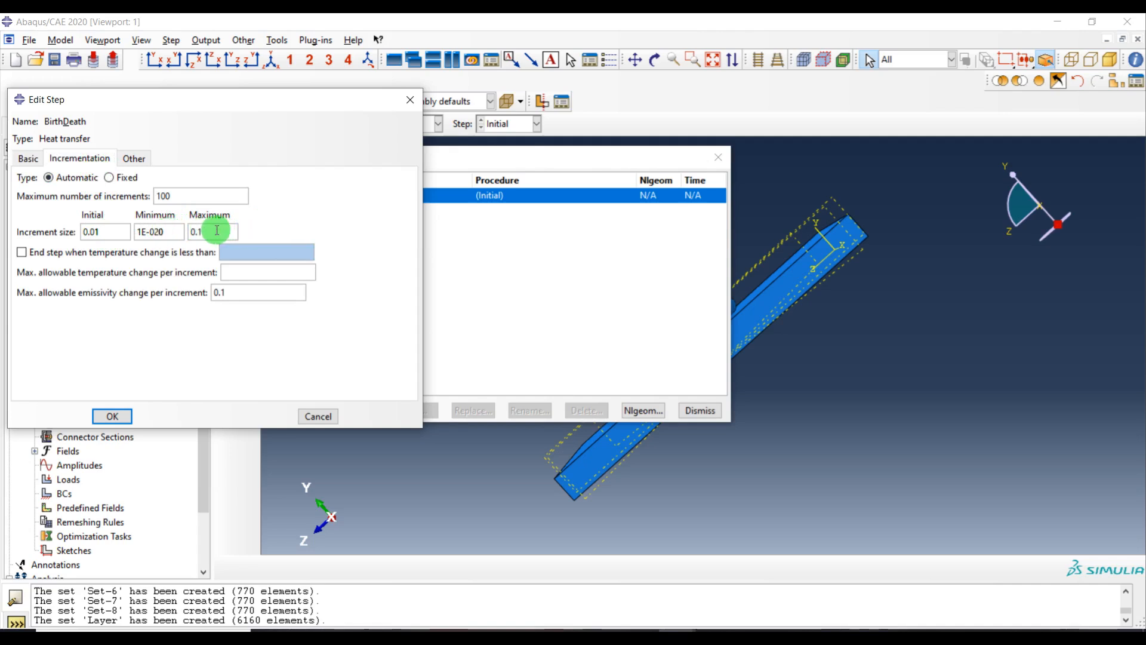
click(233, 273)
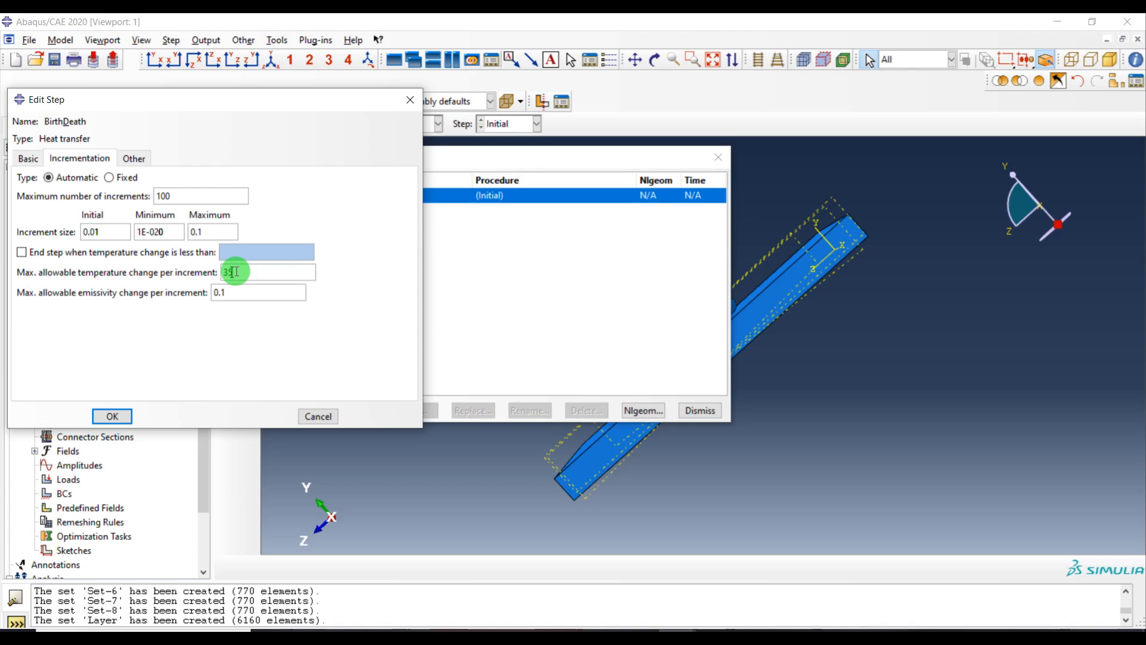
click(213, 194)
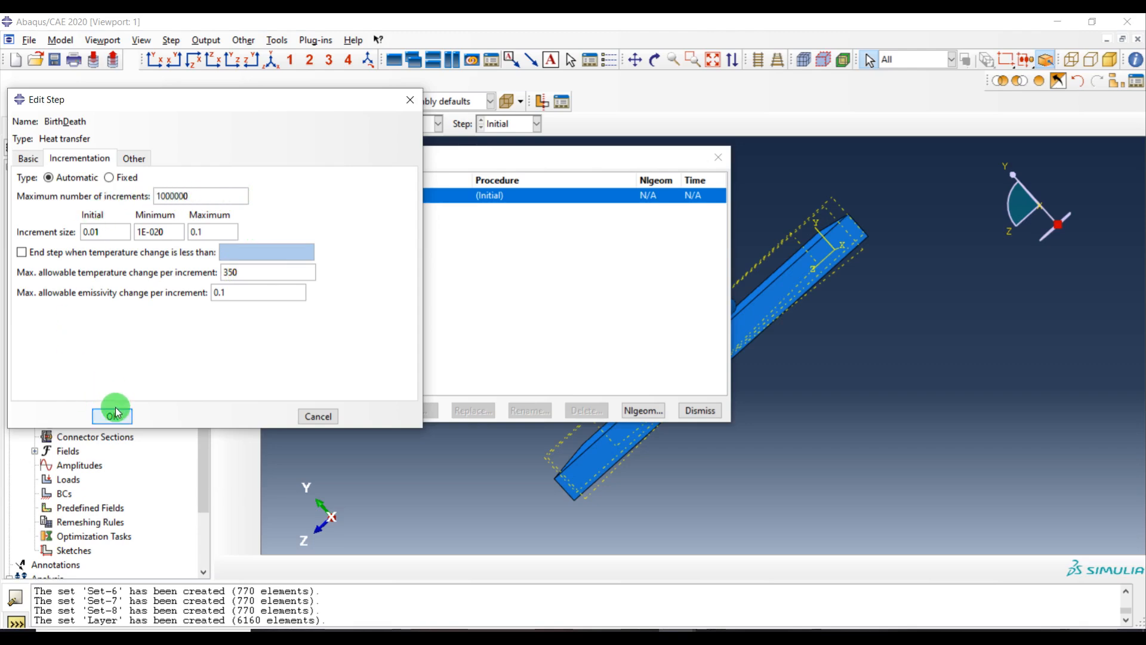
click(34, 167)
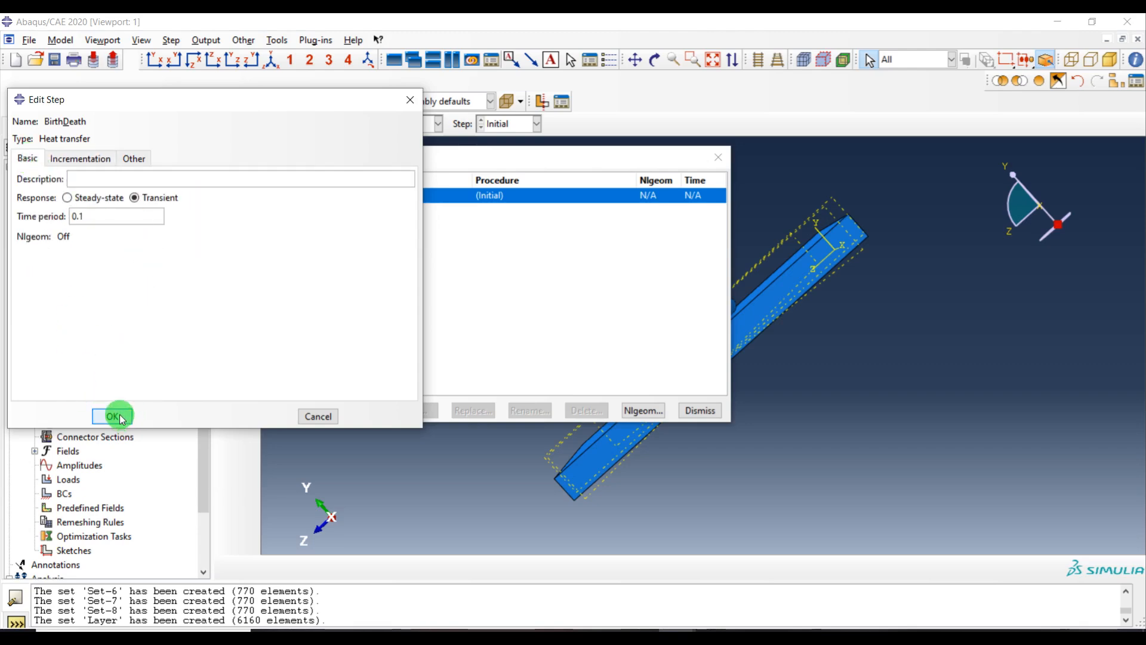
click(116, 415)
Create heat transfer step Step-2 after Birth&Death with a time period of 5
click(359, 410)
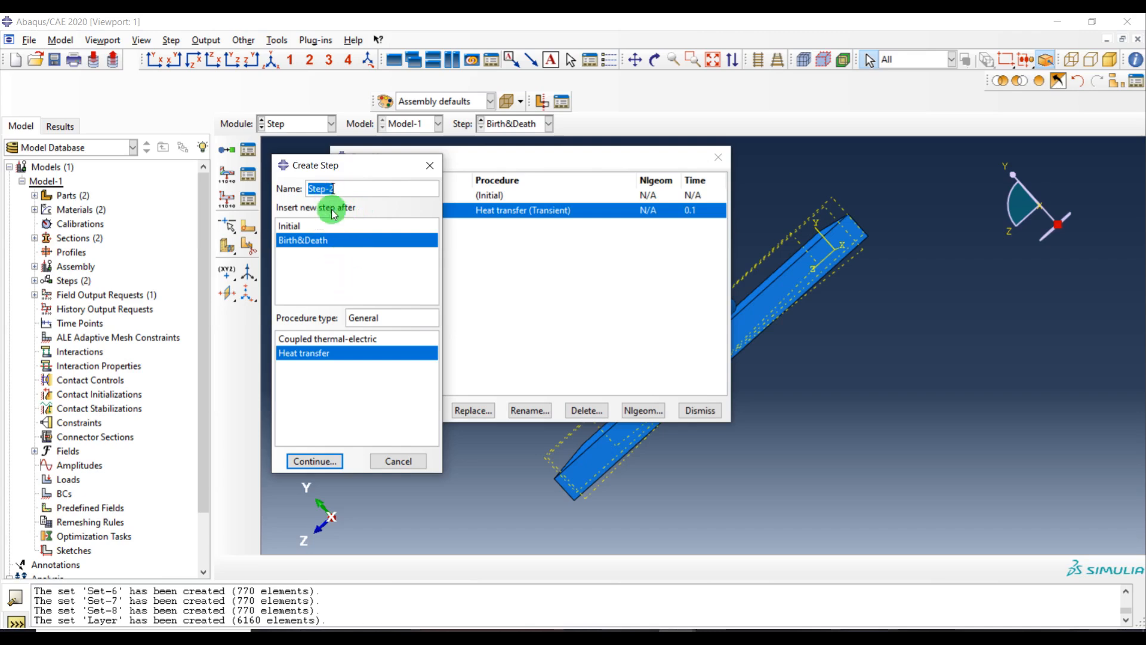
click(314, 461)
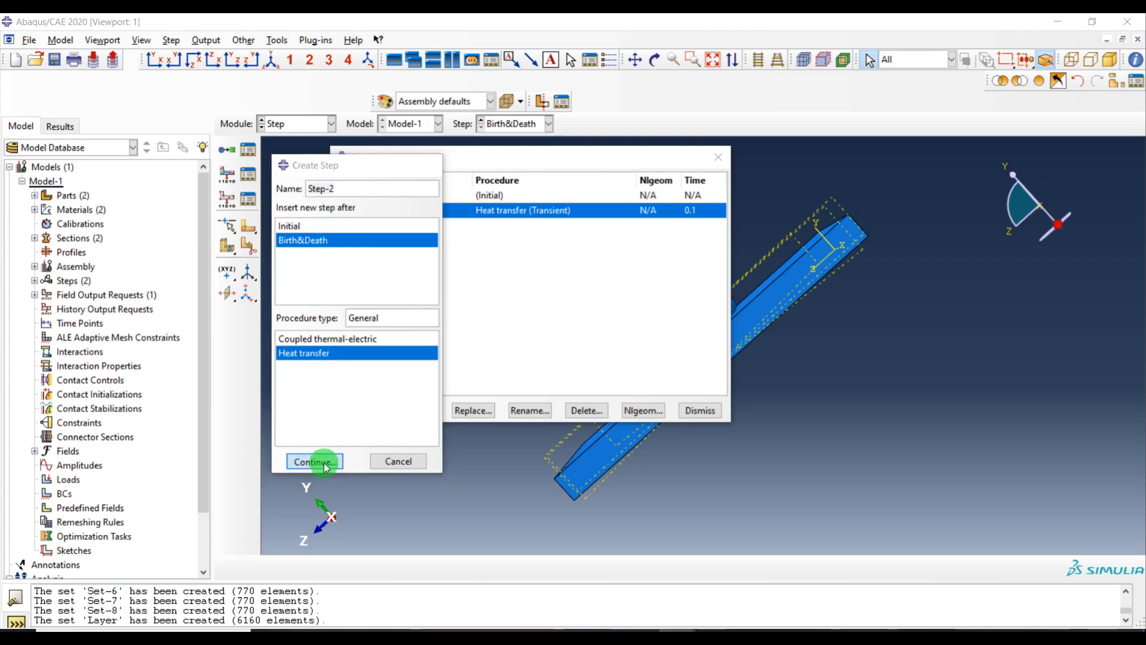
double_click(76, 216)
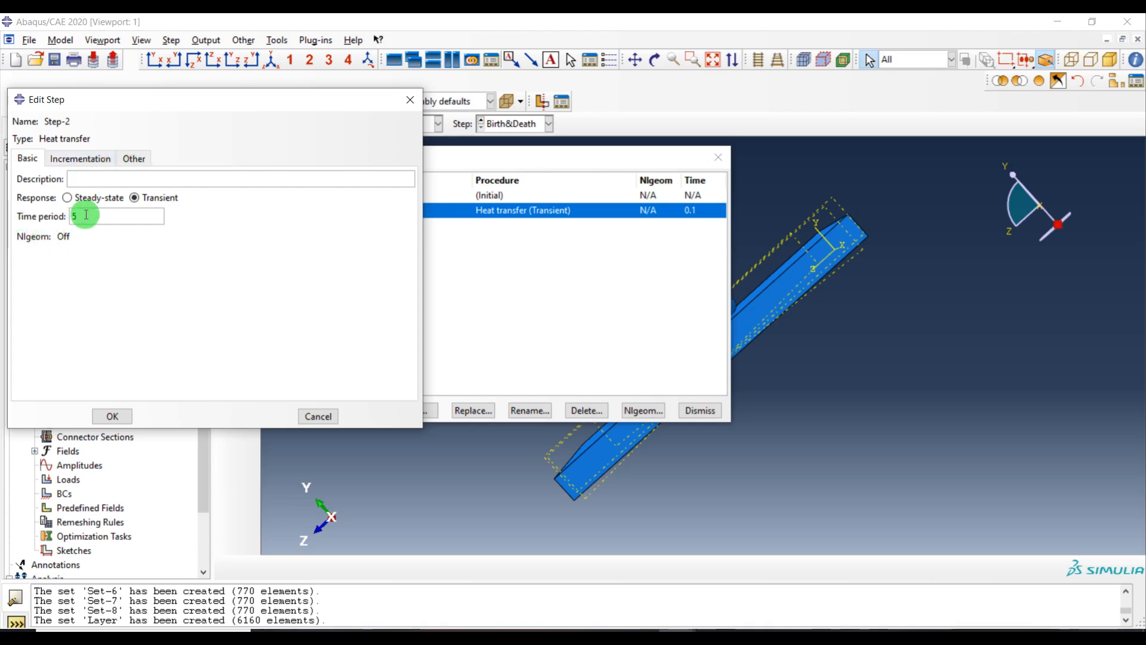
Set Step-2's incrementation to 1000000 max increments, initial 0.01, minimum 1e-20, maximum 2.5, and 350 max temperature change
click(97, 164)
click(192, 199)
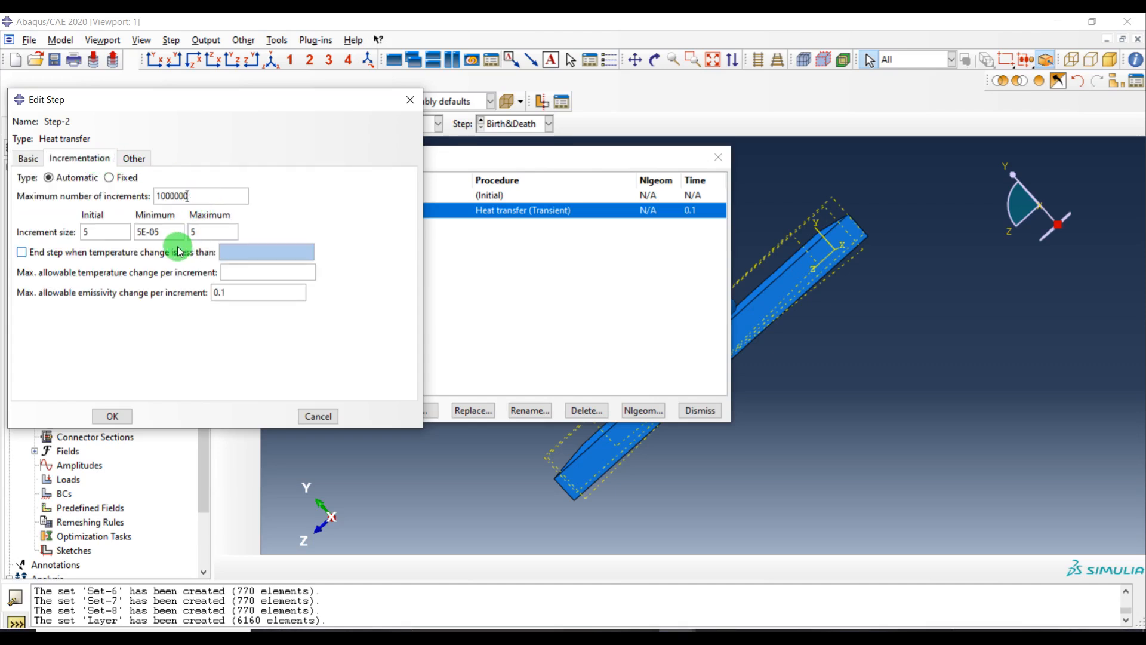
drag(117, 235, 51, 239)
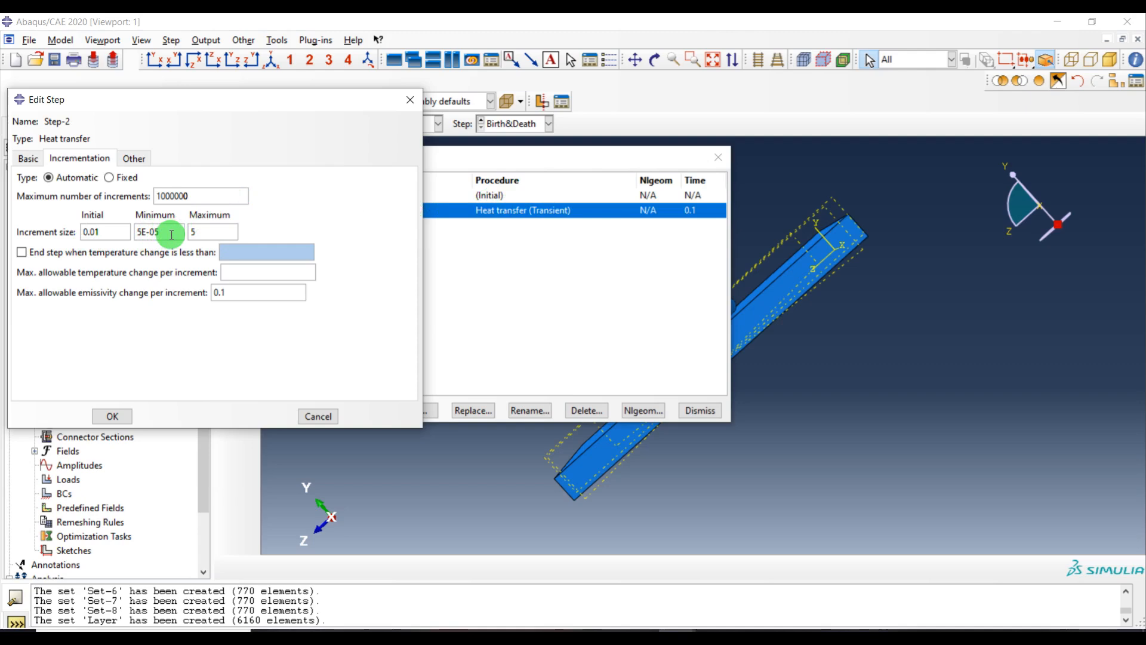
drag(172, 234, 59, 244)
text(1e-20)
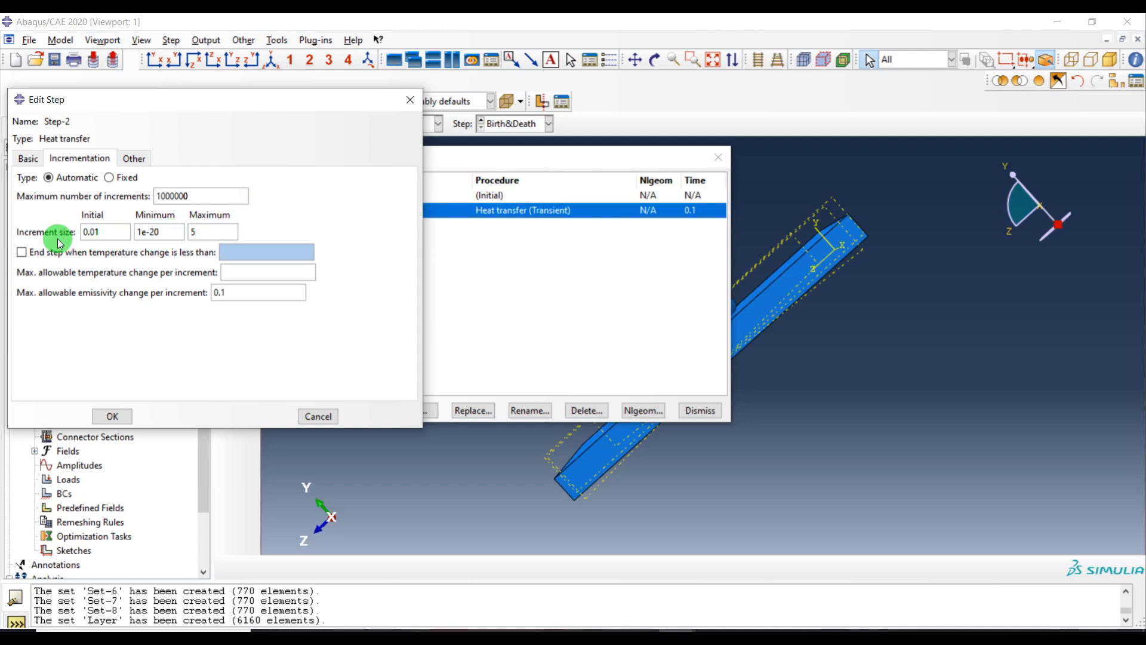
drag(203, 232, 158, 234)
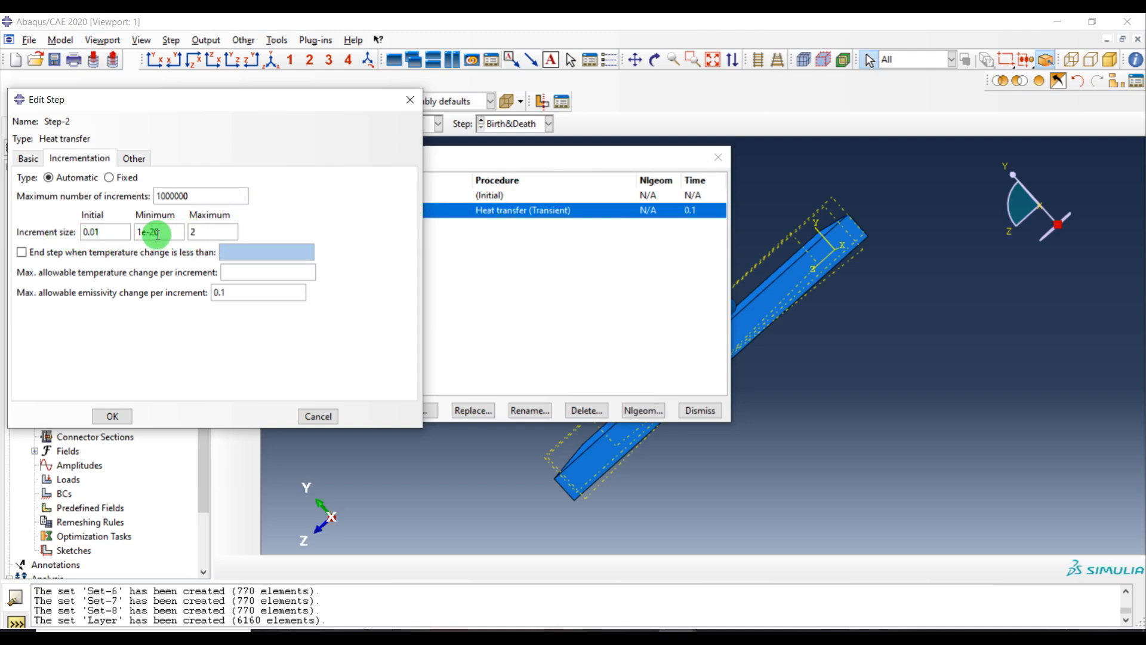
click(277, 274)
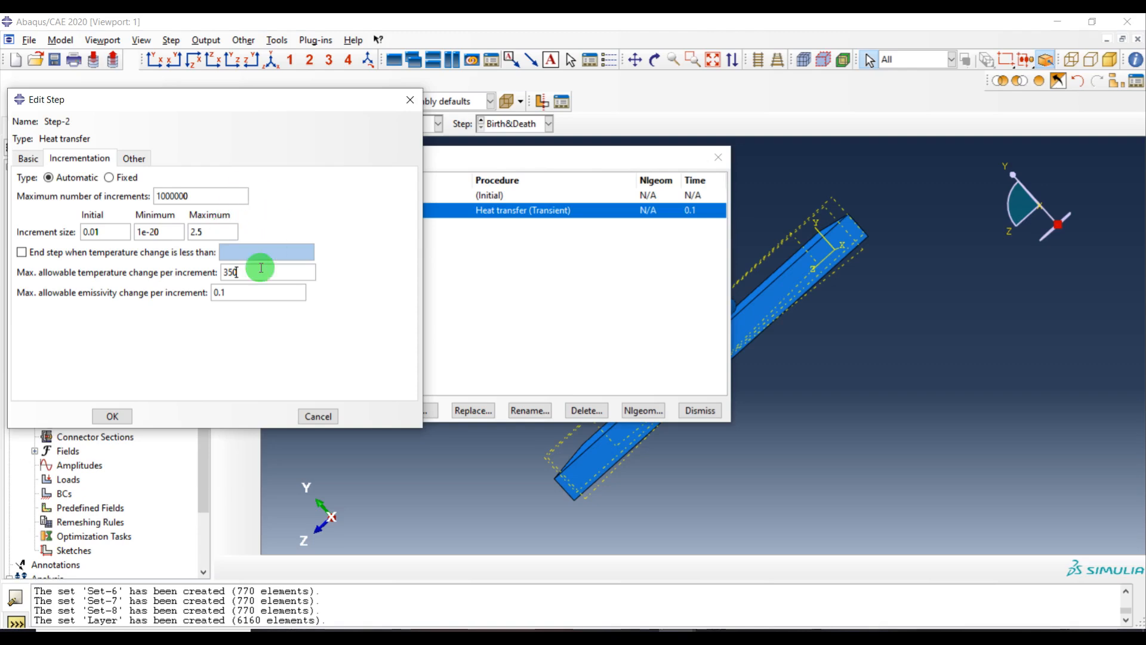
click(28, 158)
click(113, 416)
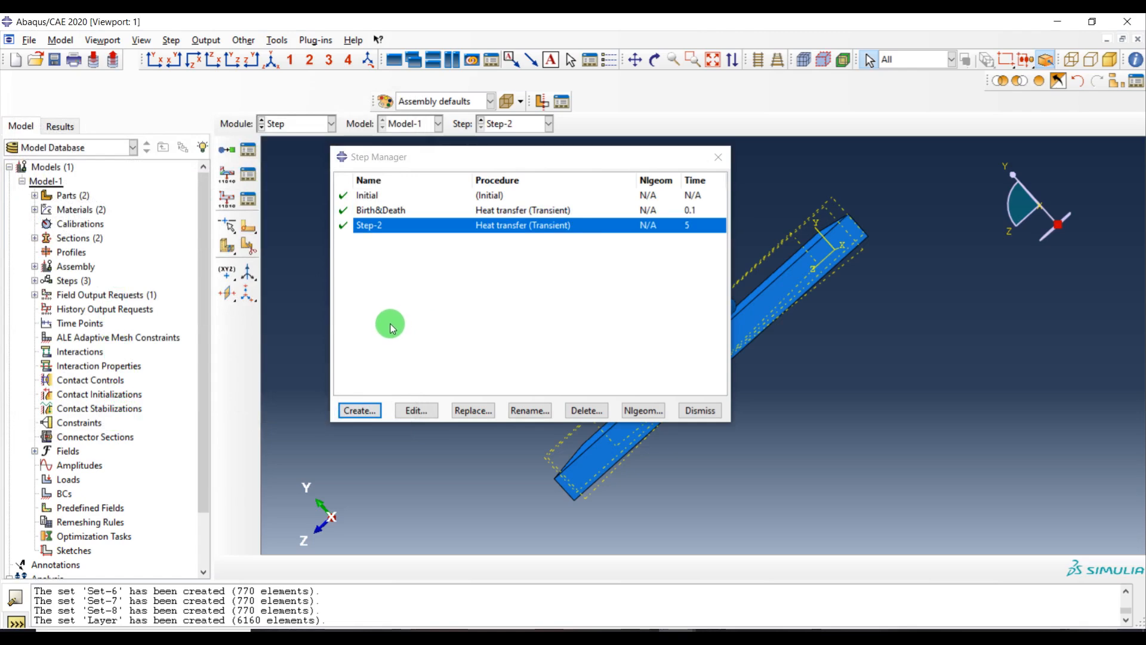
Create another heat transfer step, Step-3, after Step-2 with a time period of 5
click(359, 410)
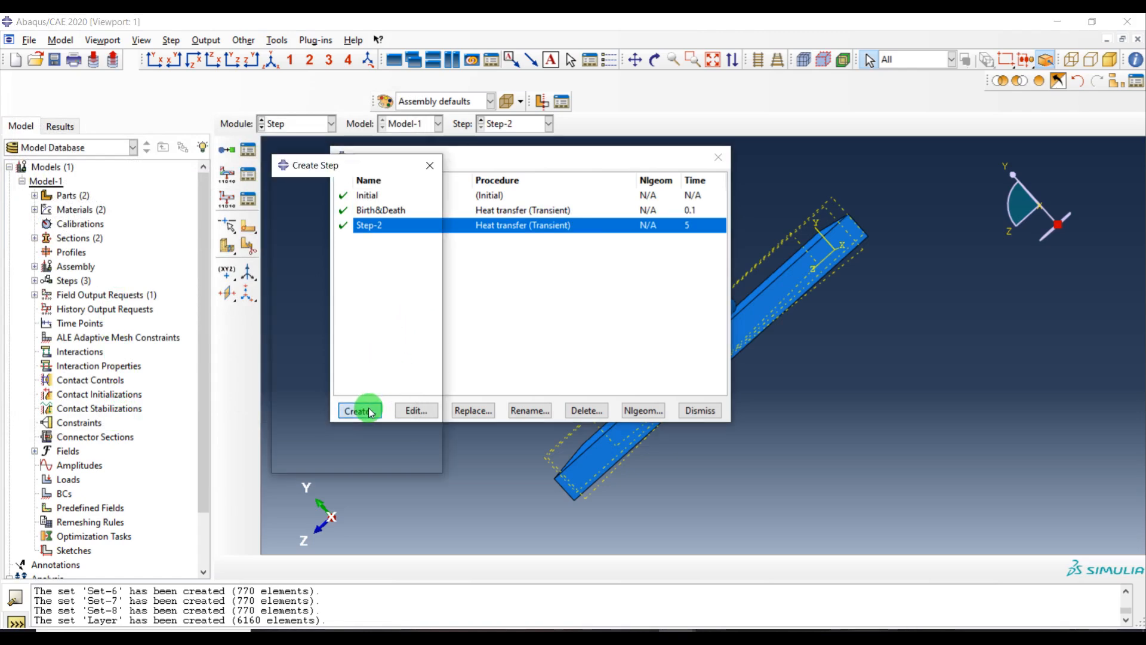
click(315, 460)
double_click(94, 217)
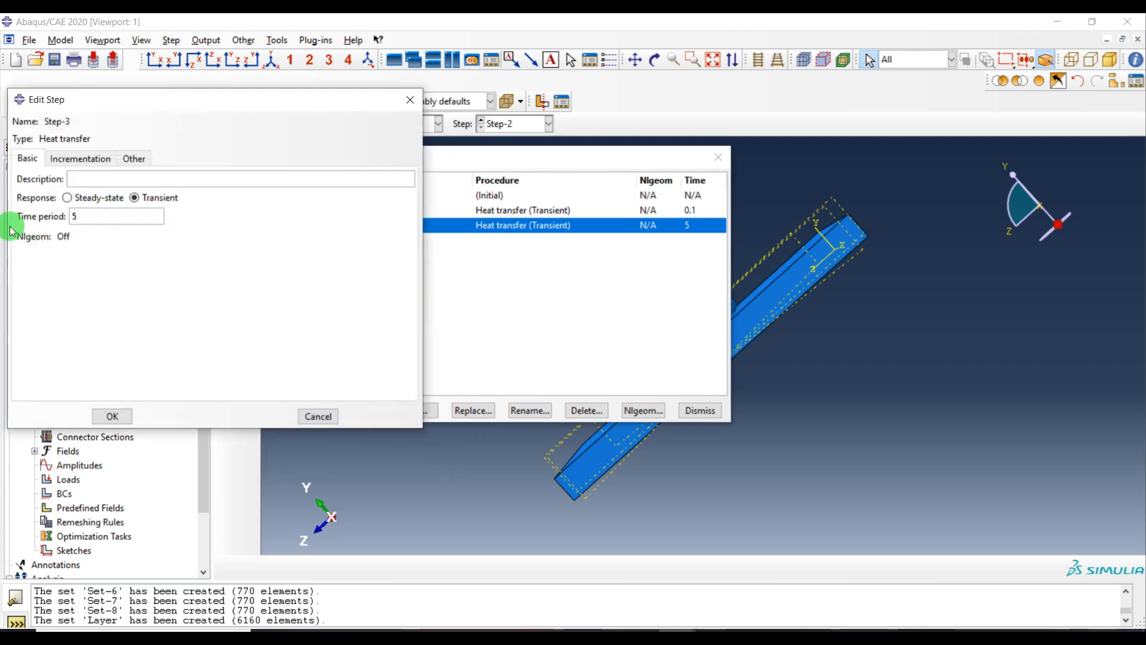
Set Step-3's incrementation to 1000000 max increments, initial 0.01, minimum 1e-20, maximum 2.5, and 350 max temperature change
click(82, 158)
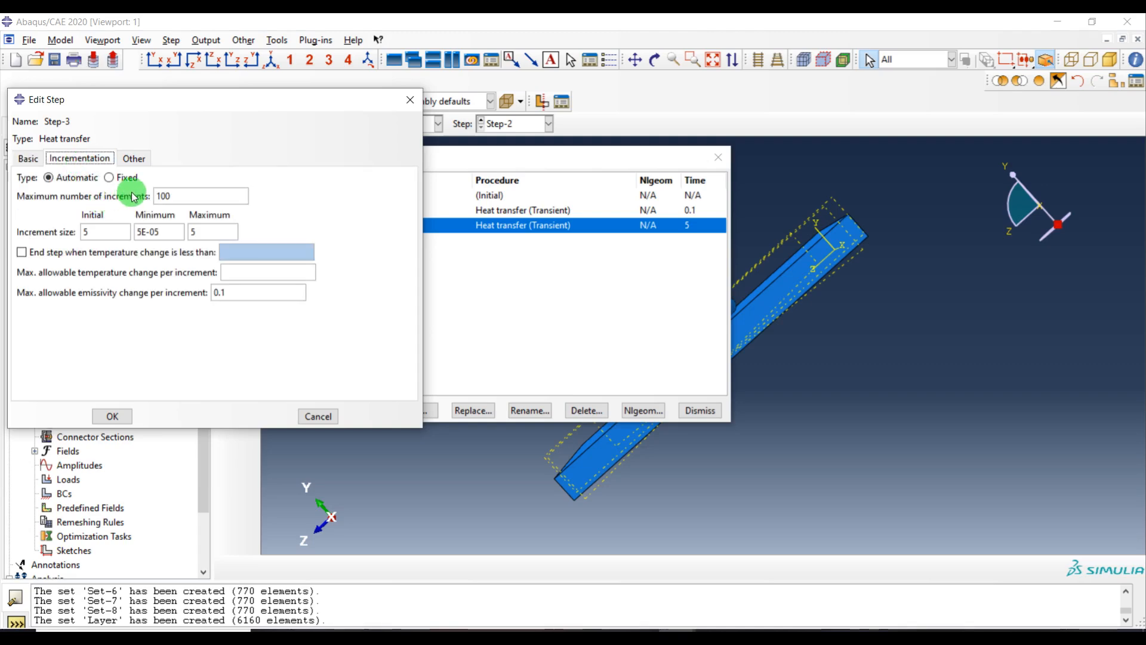
click(205, 196)
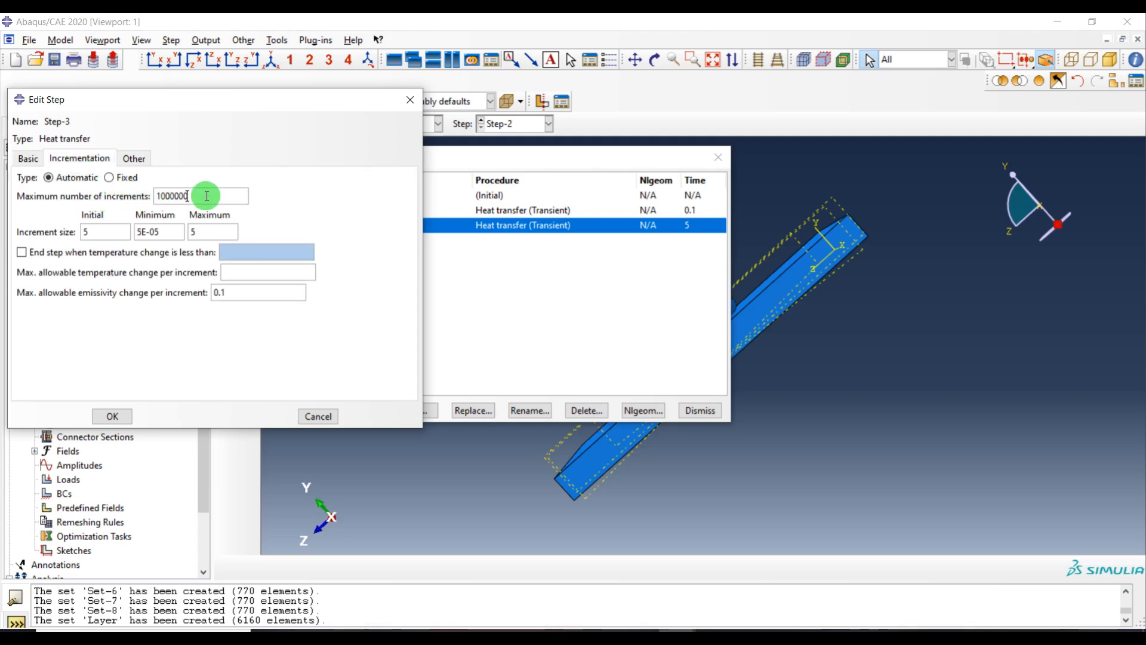
double_click(91, 232)
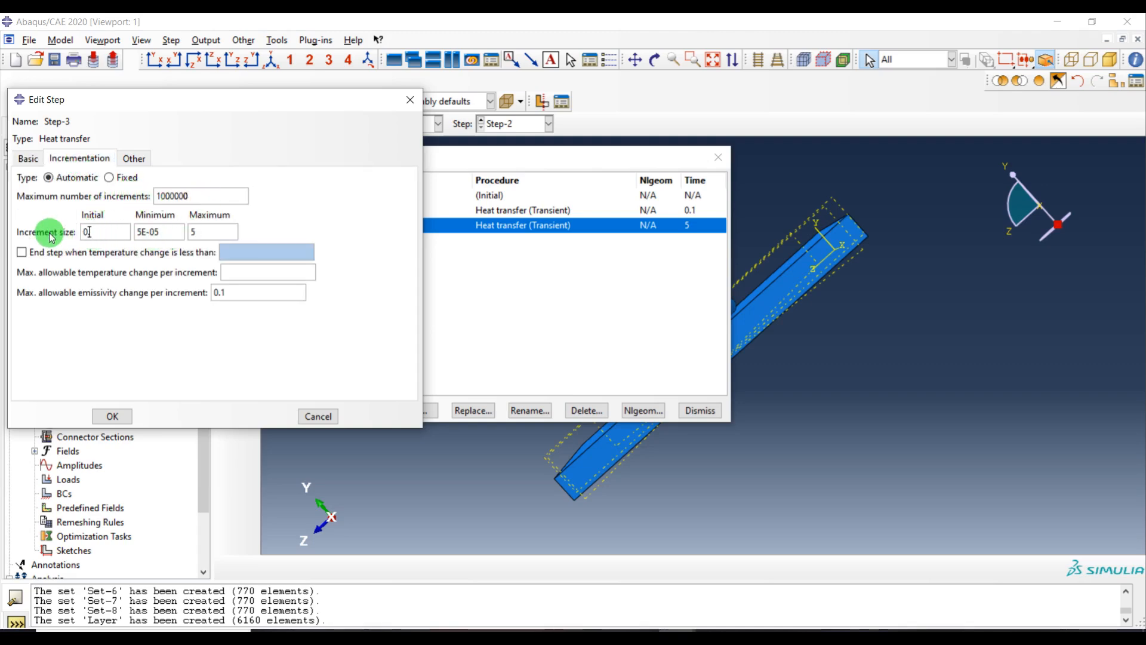
double_click(156, 233)
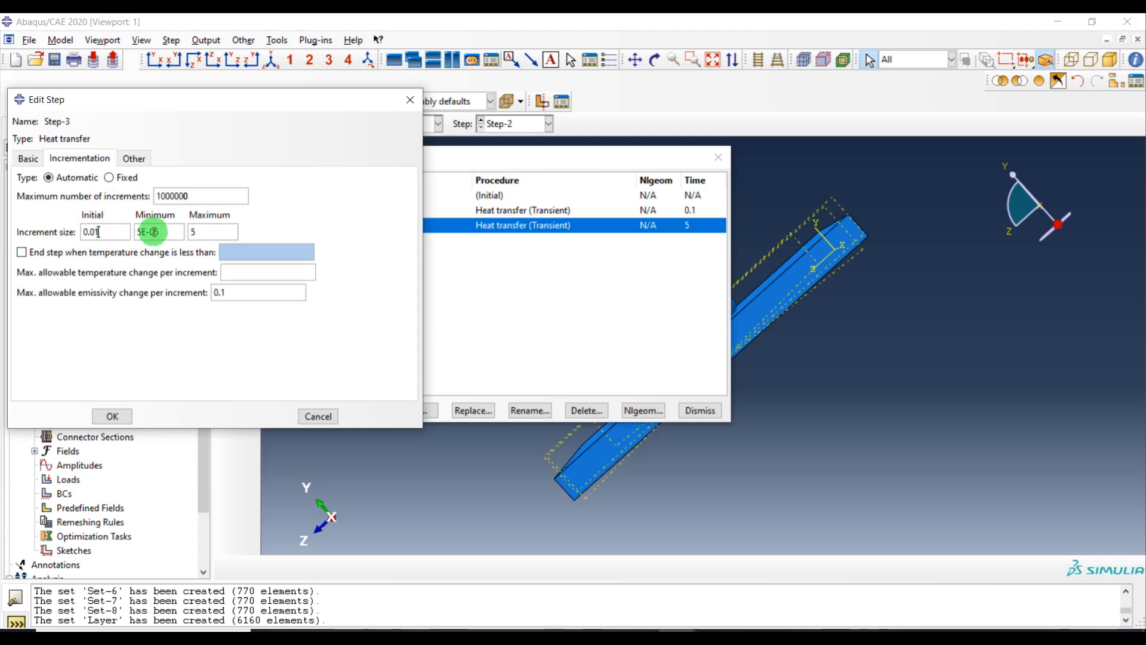
text(1e-20)
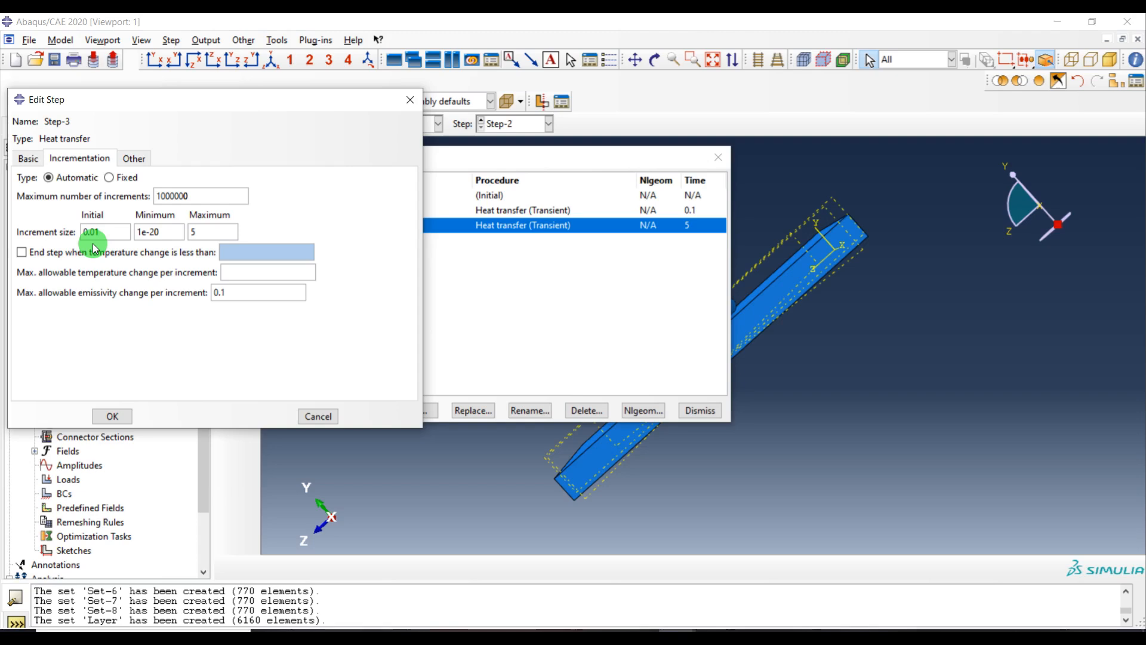
double_click(202, 232)
text(1)
click(273, 266)
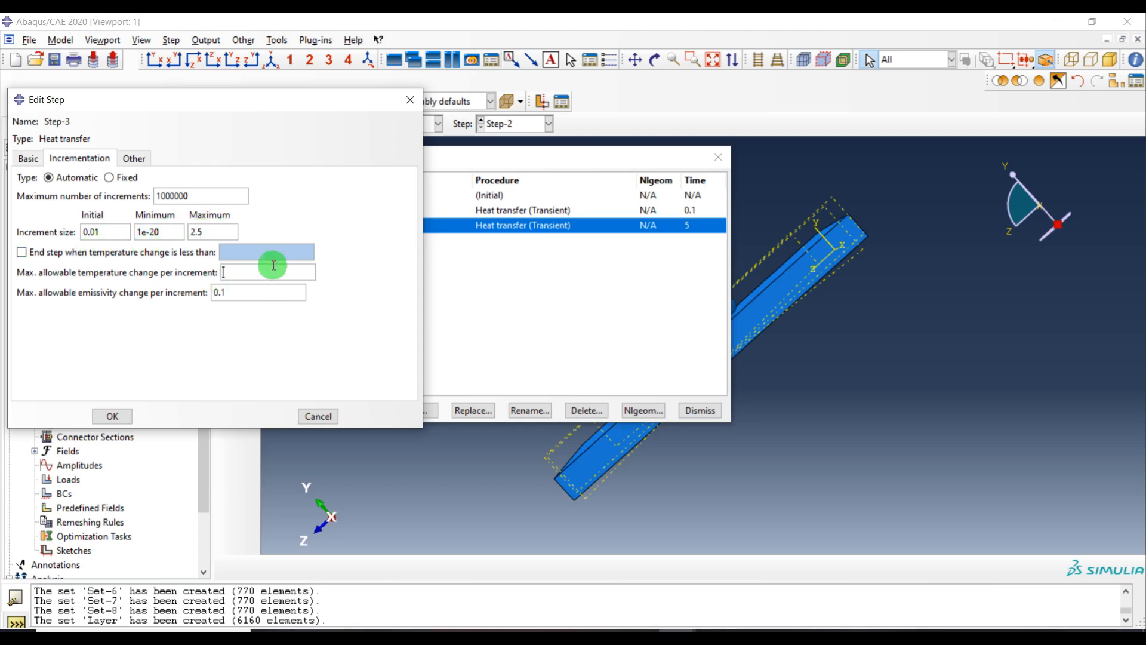
text(350)
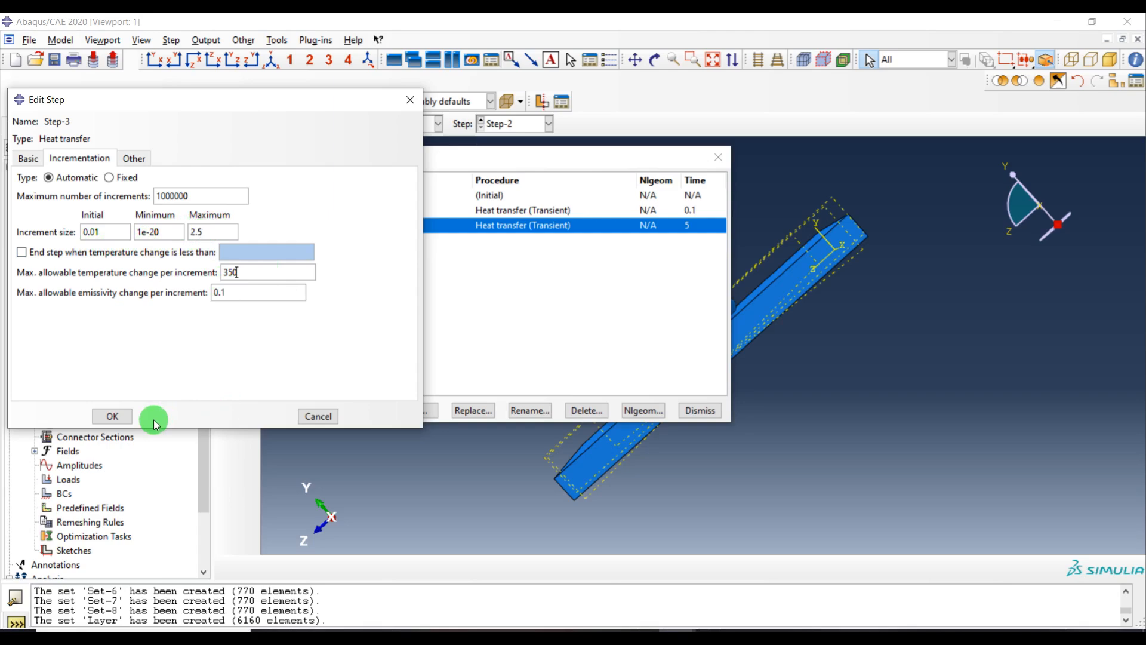
click(110, 415)
Create another heat transfer step, Step-4, after Step-3 with a time period of 5
click(359, 410)
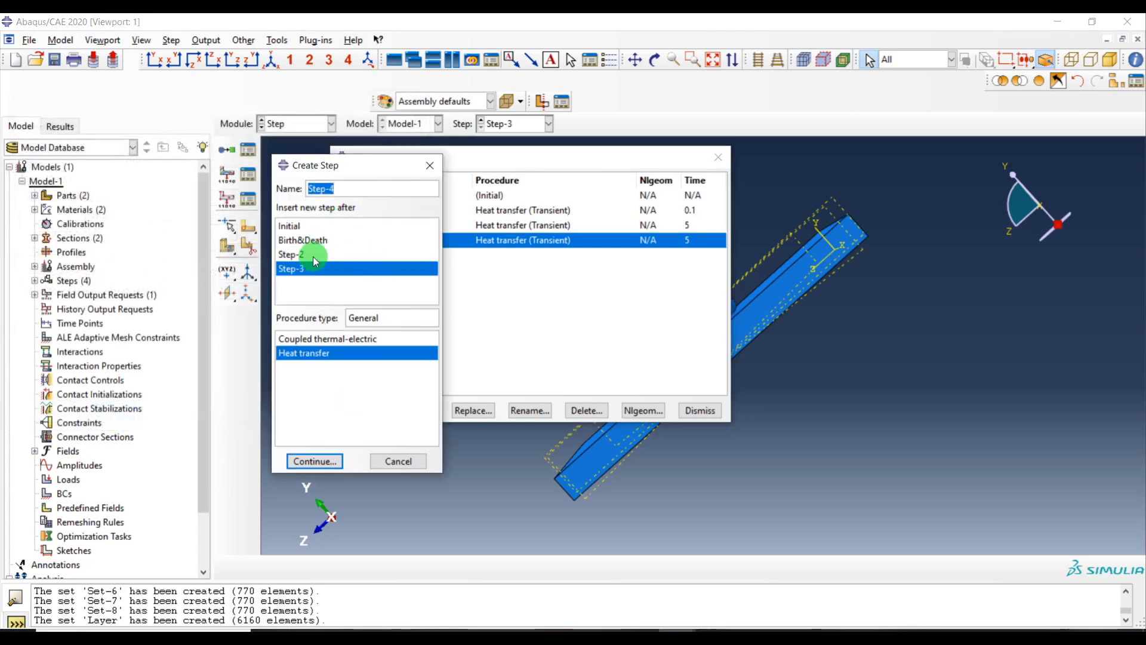
click(314, 461)
drag(117, 216, 30, 217)
Set Step-4's increment sizes to initial 0.01, minimum 1e-20, maximum 2.5, and 350 max temperature change
click(58, 160)
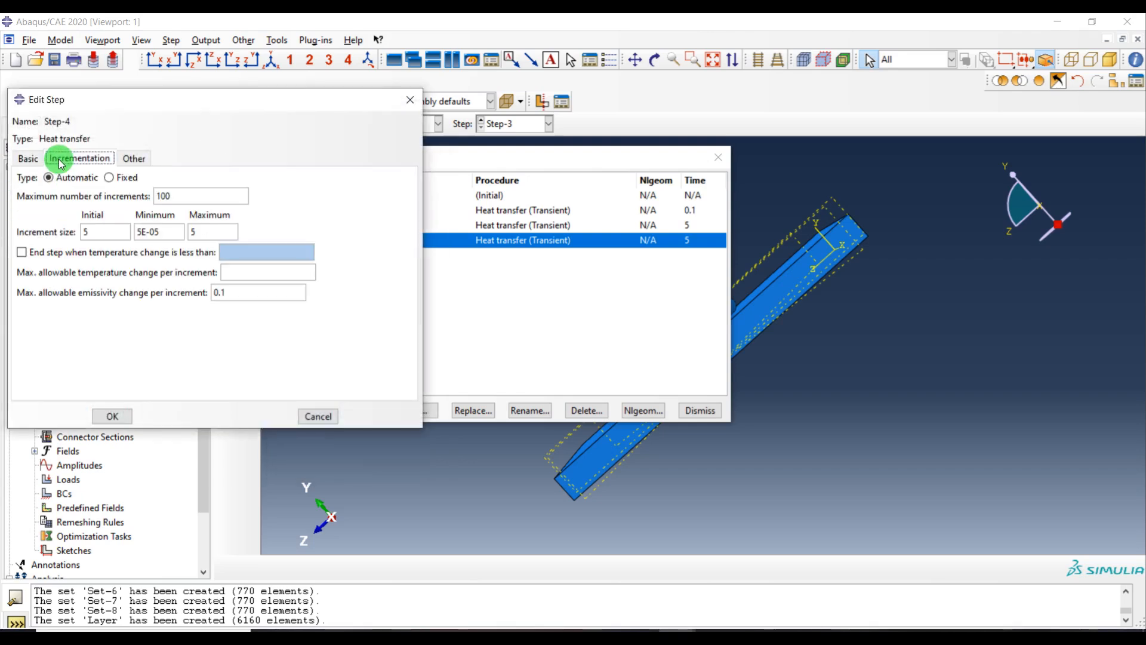
drag(110, 237, 74, 241)
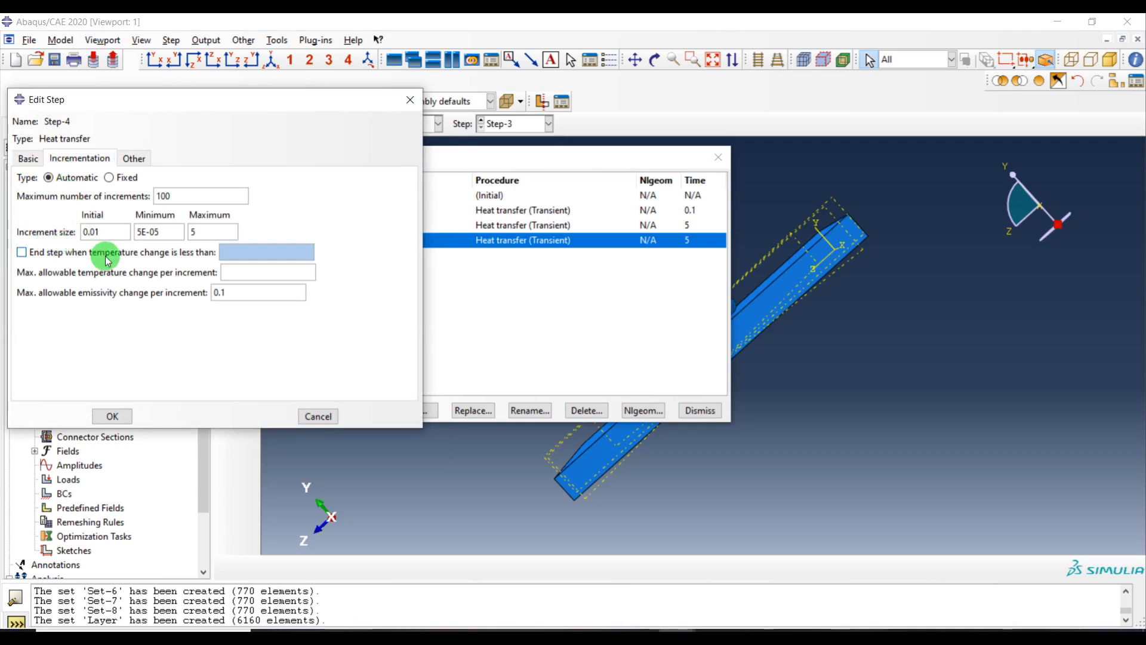
drag(164, 231, 21, 249)
text(1e-20)
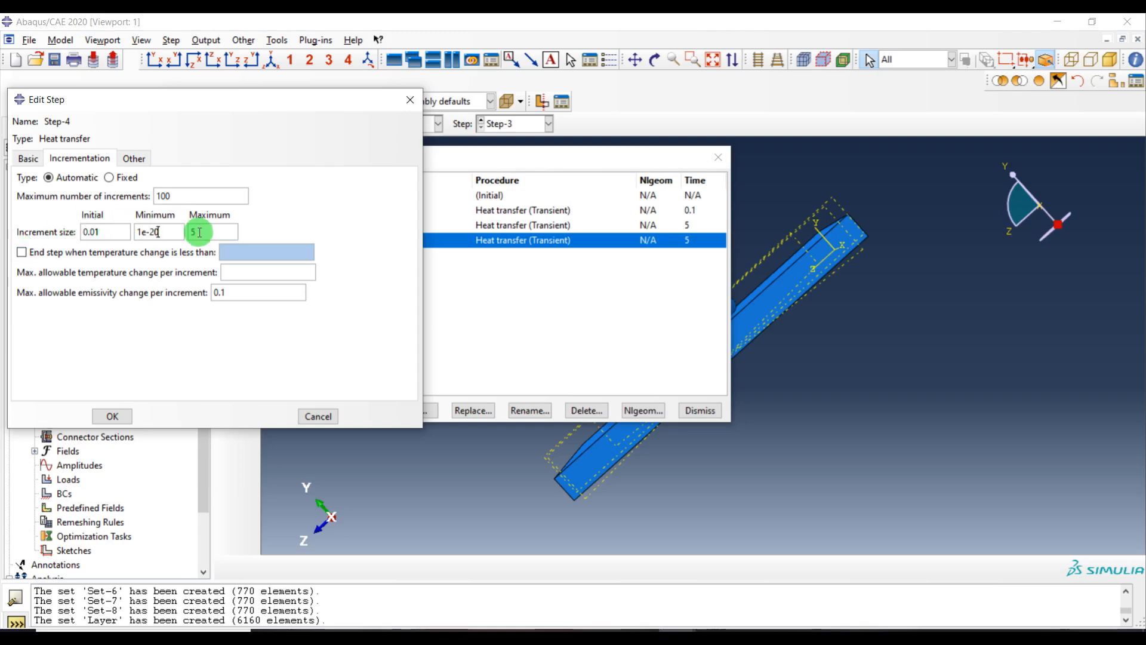
drag(205, 231, 181, 239)
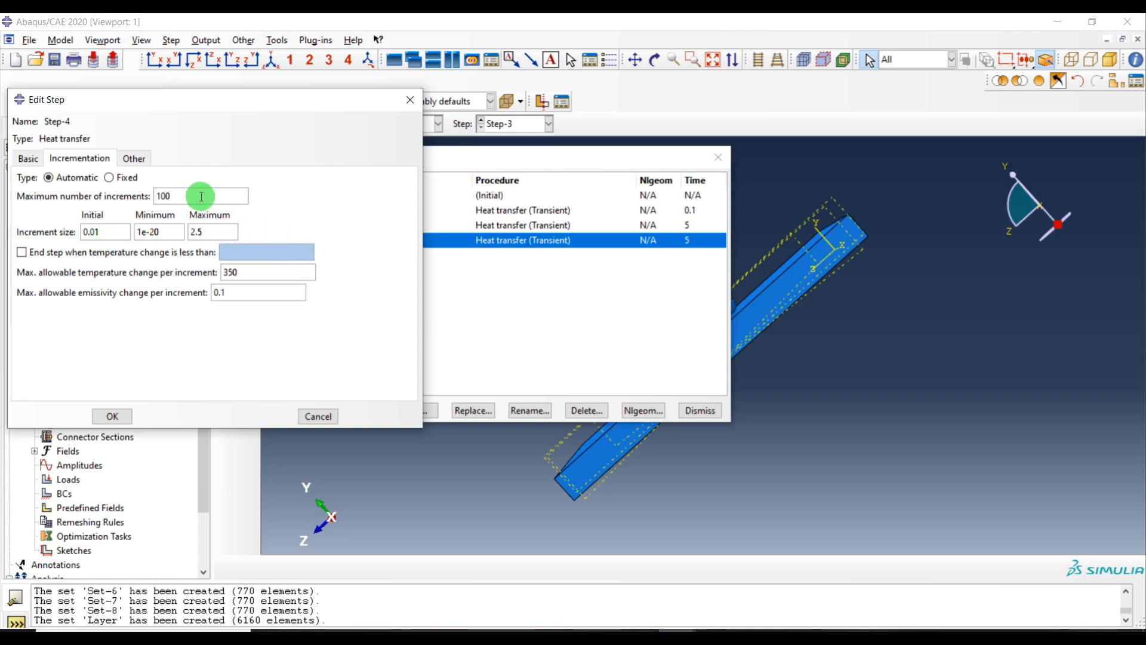
click(112, 417)
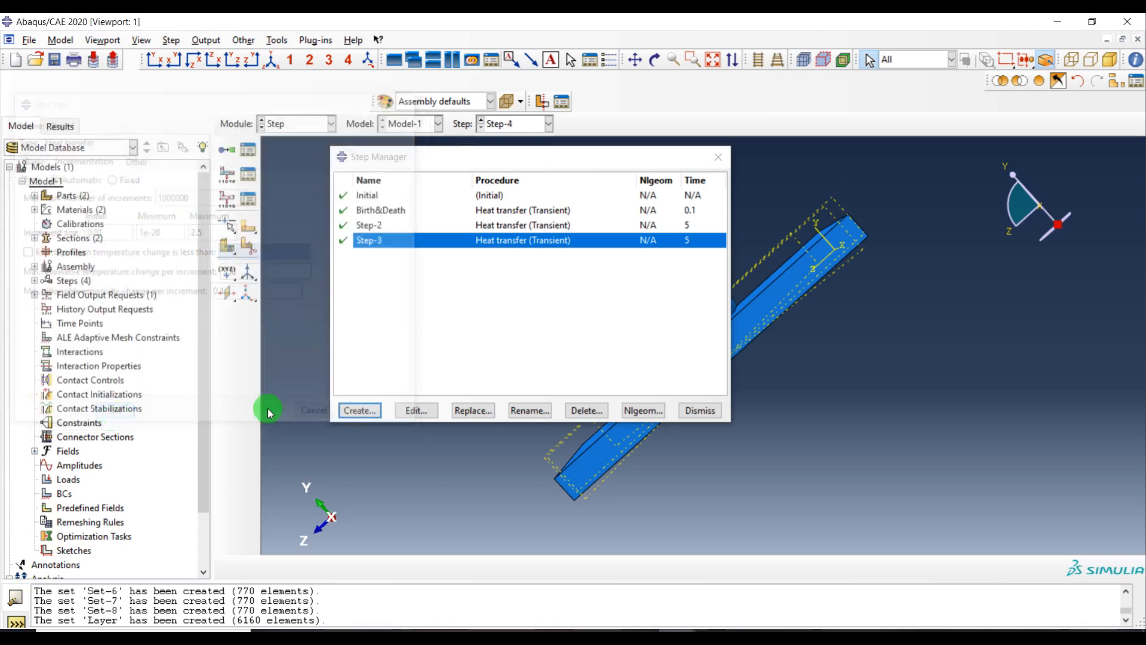
Try to create heat transfer step Step-5 after Step-4 with a time period of 5
click(366, 413)
click(316, 462)
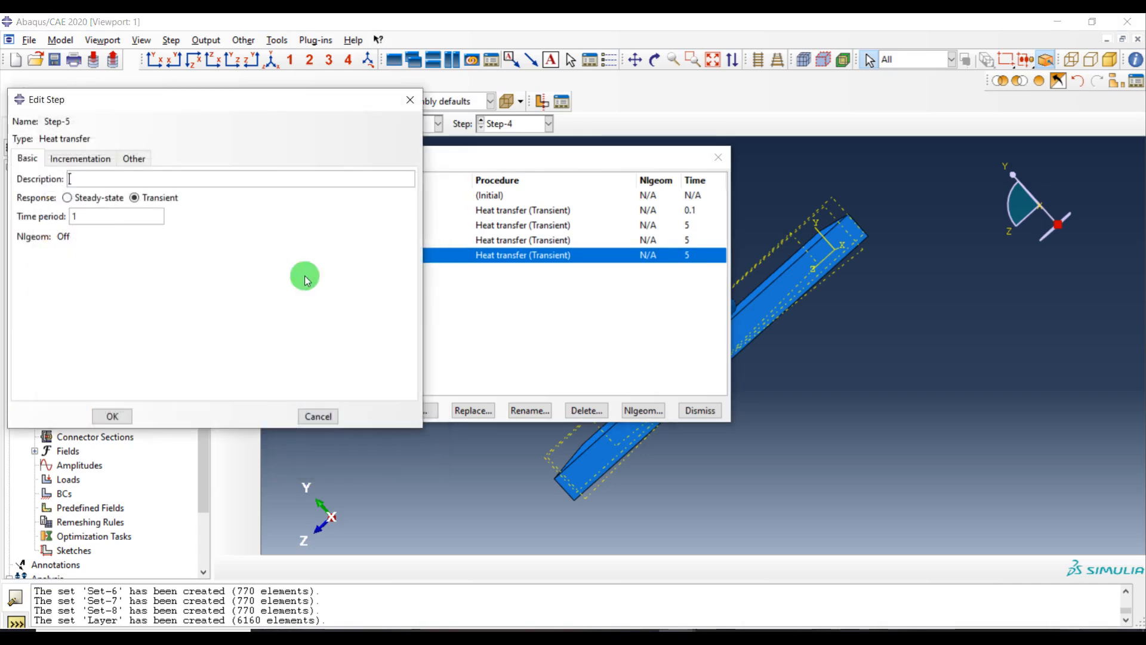
drag(84, 219, 48, 224)
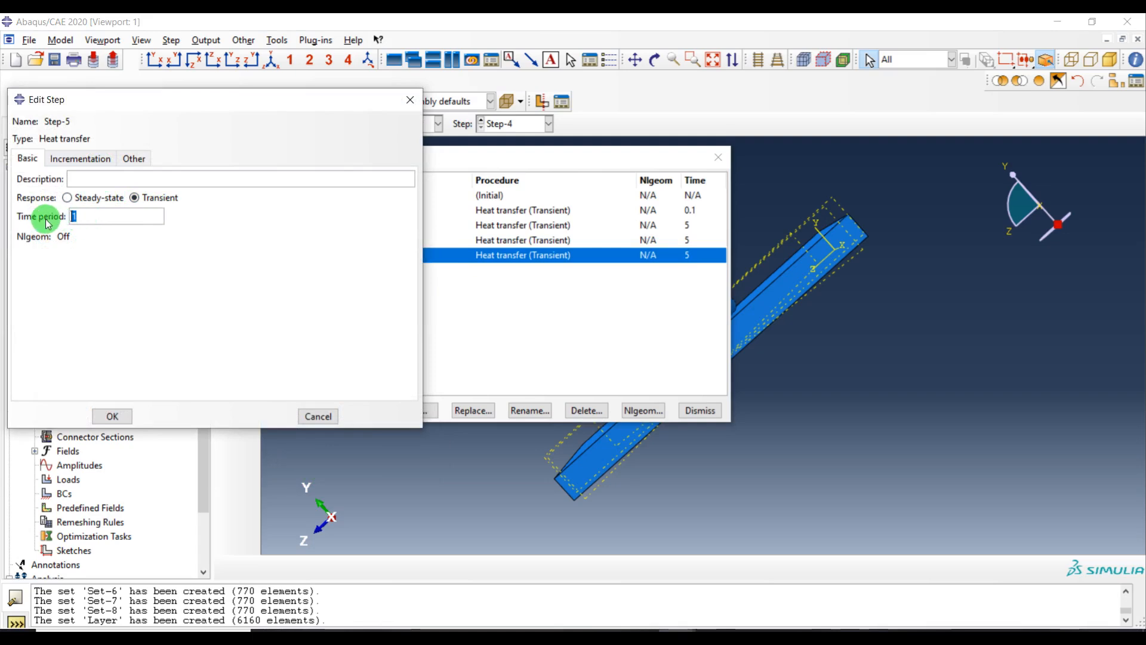
text(5)
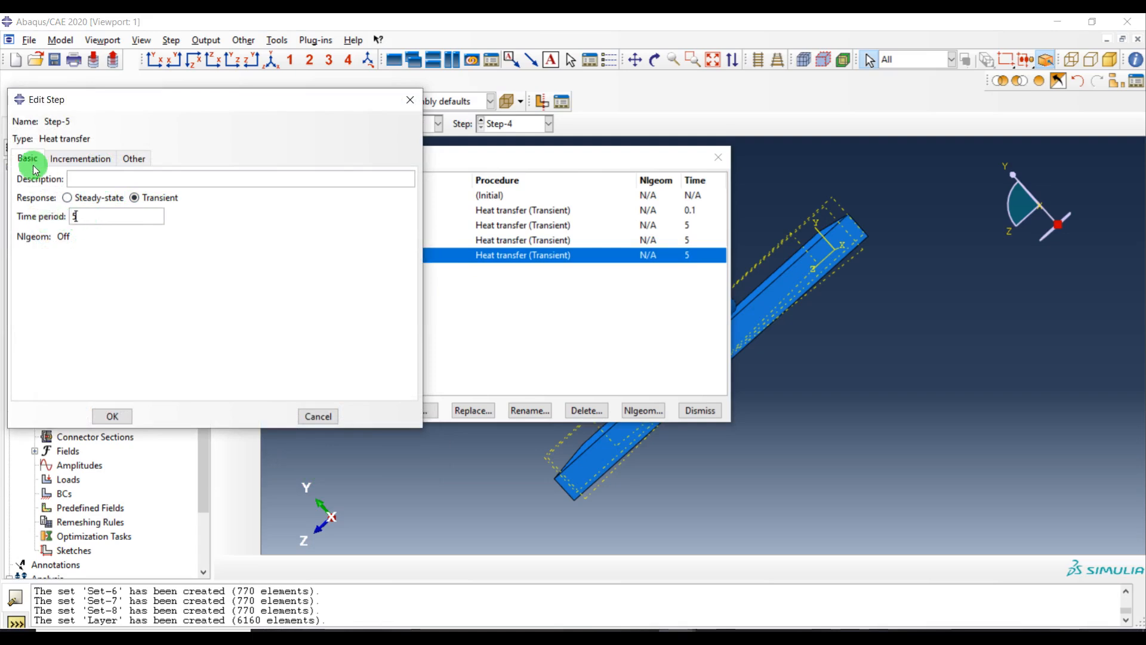
Try to set Step-5's incrementation to 1000000 max increments, initial 0.01, minimum 1e-20, and maximum 2.5
click(75, 157)
click(182, 197)
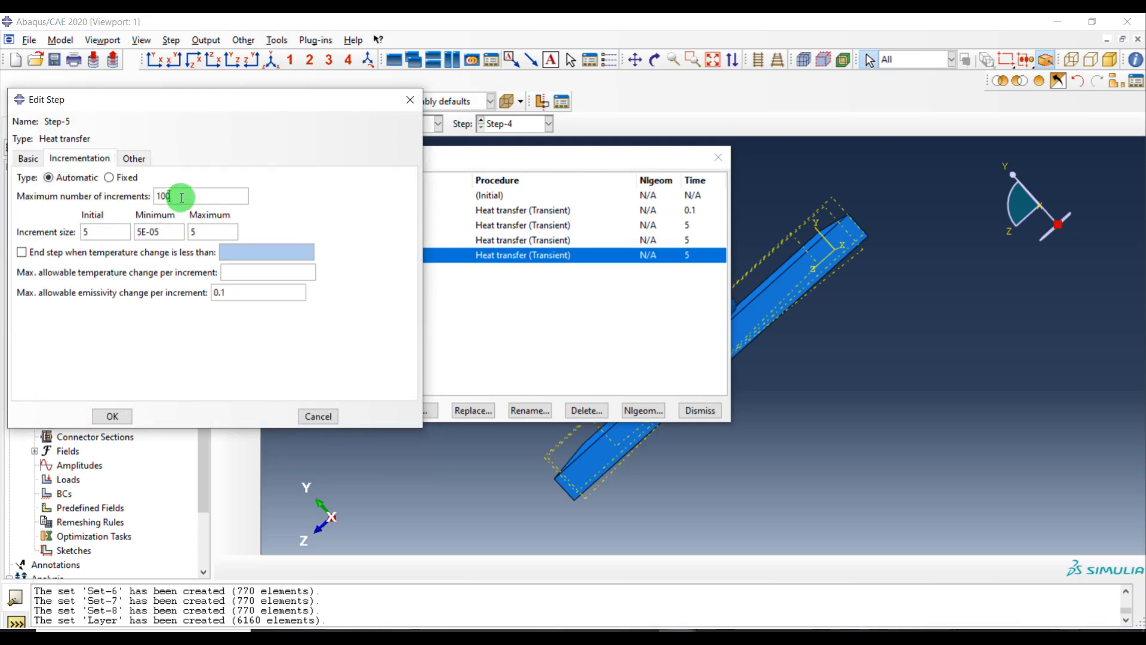
text(0000)
double_click(96, 232)
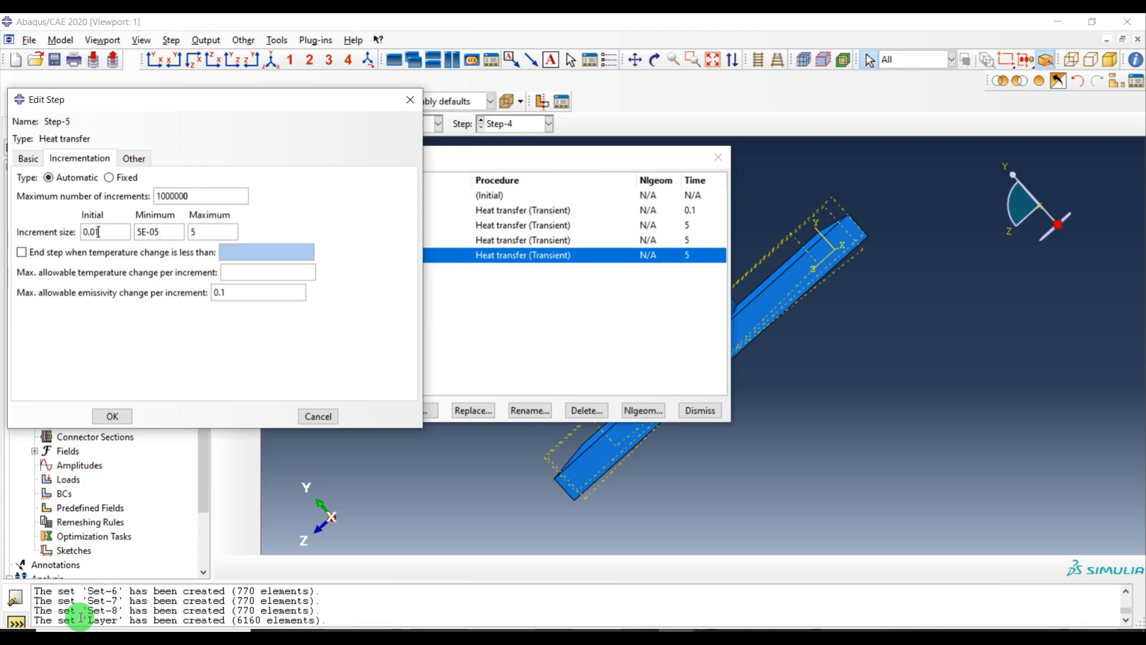
drag(160, 231, 118, 239)
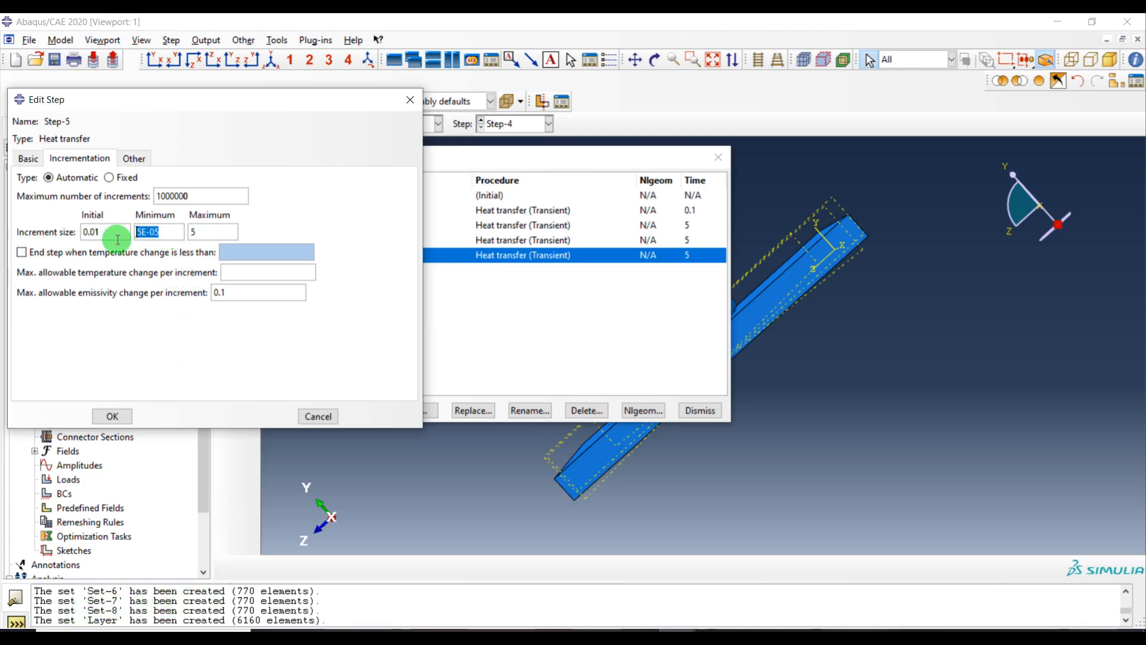
text(1e-20)
double_click(223, 231)
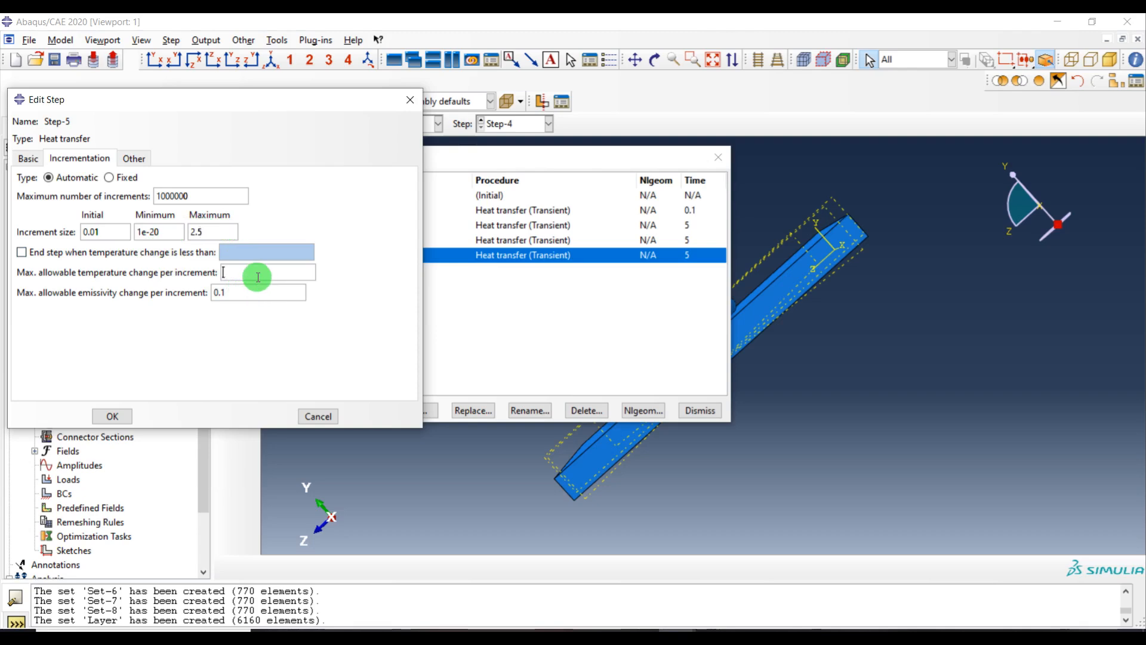
click(115, 421)
click(30, 157)
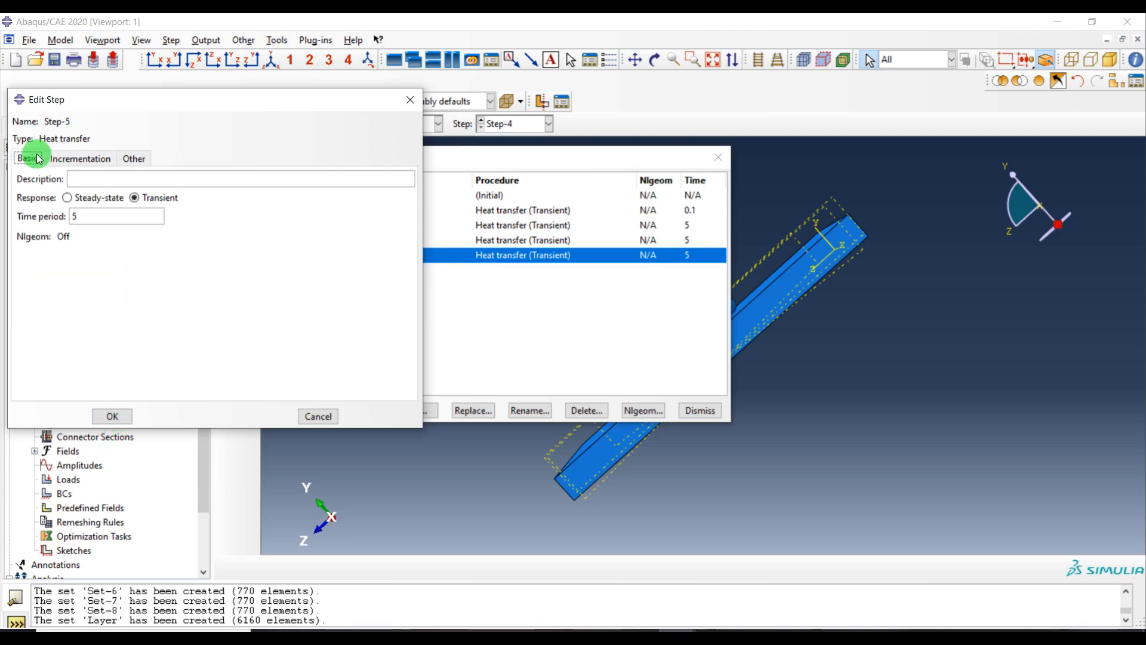
click(78, 158)
click(112, 416)
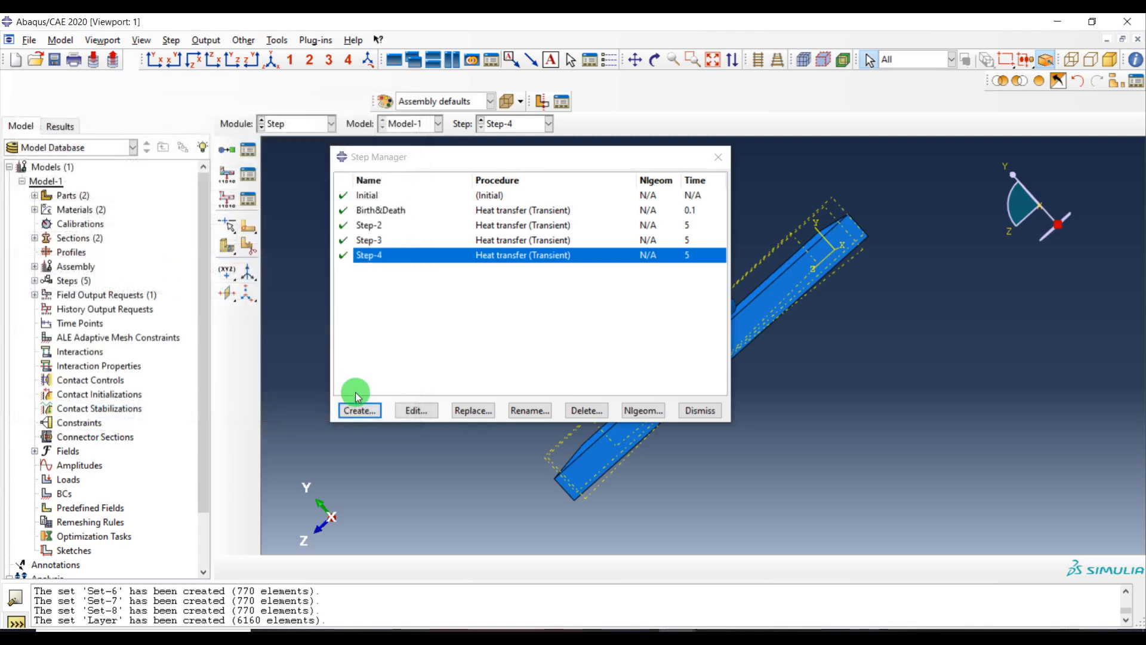
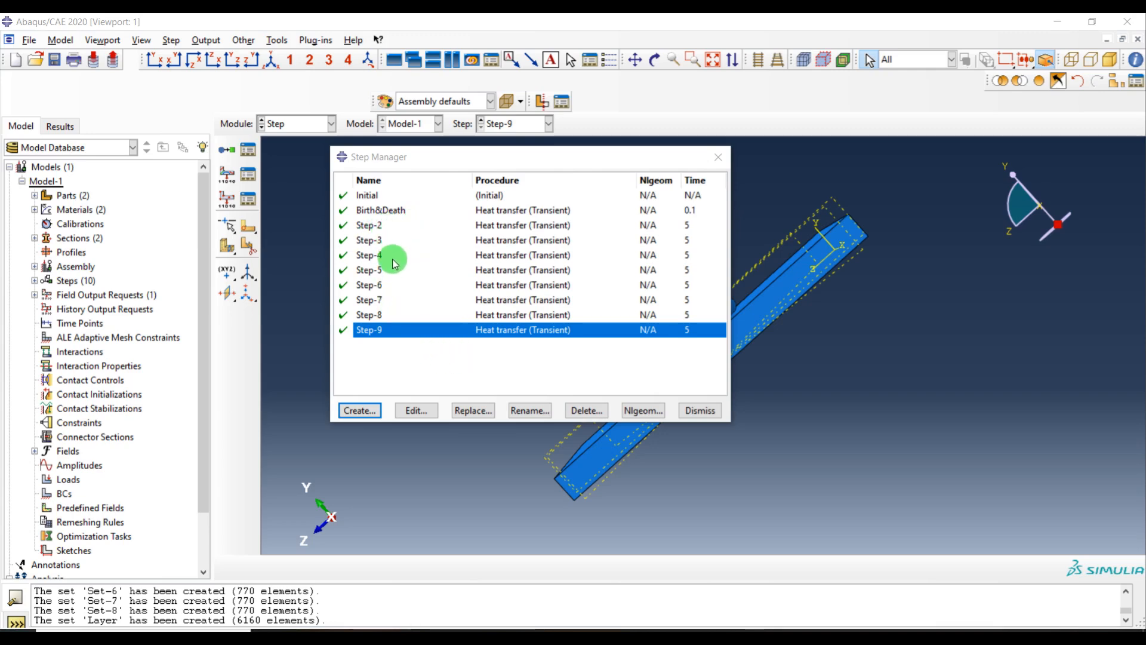
click(359, 410)
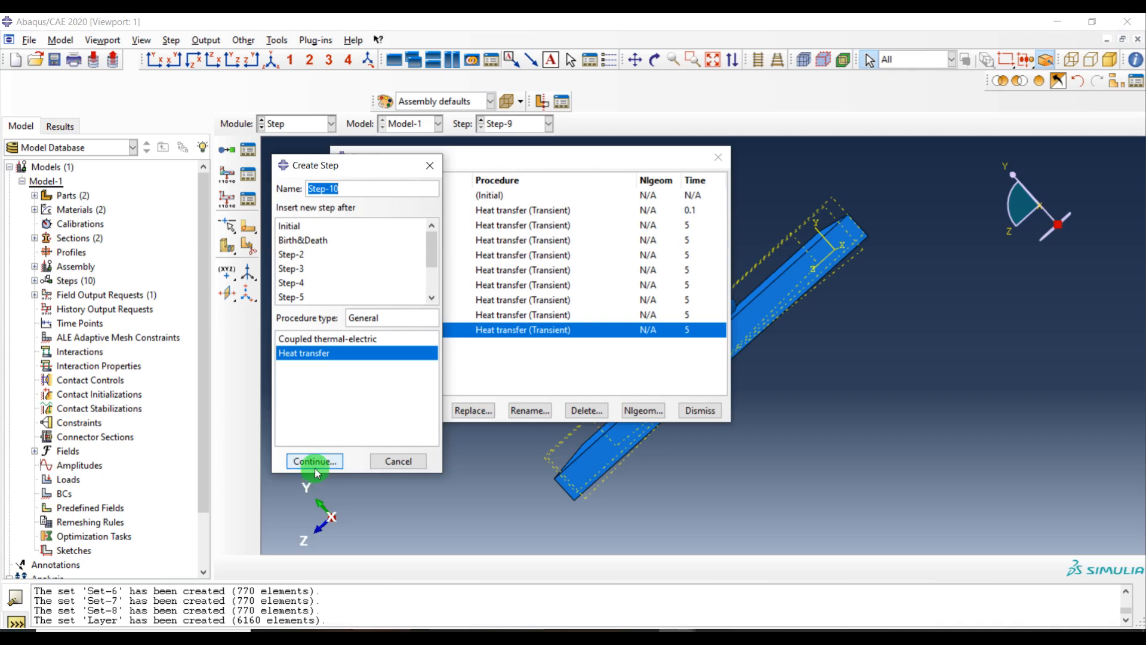
click(316, 461)
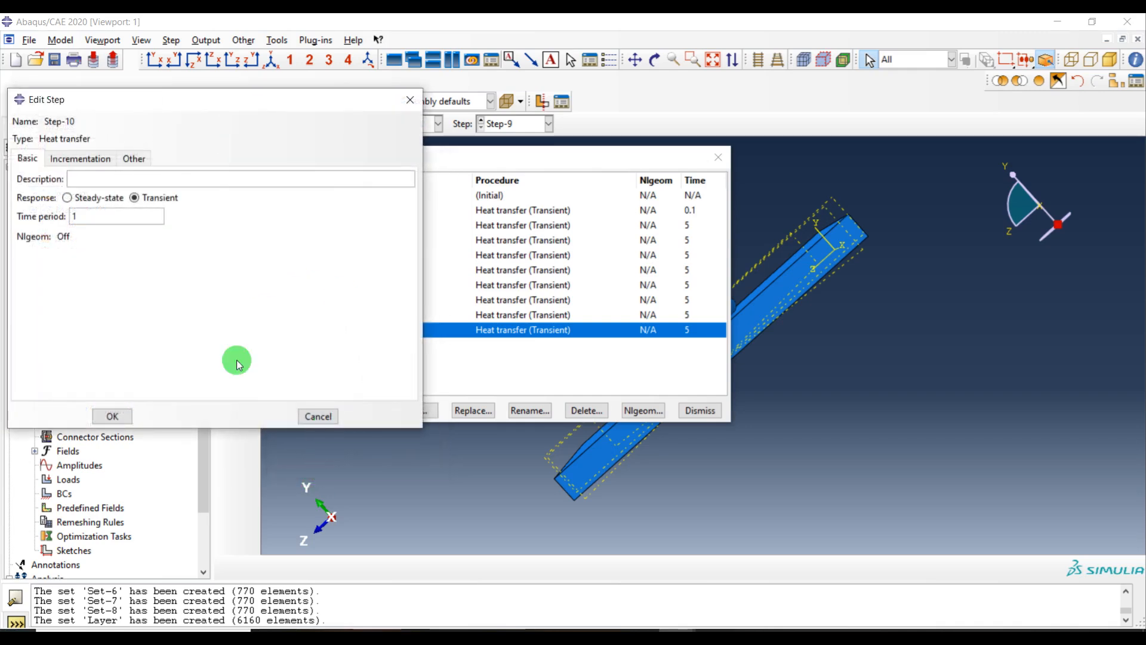
click(316, 414)
Create a heat transfer step named cooling after Step-9 with a time period of 420
click(360, 411)
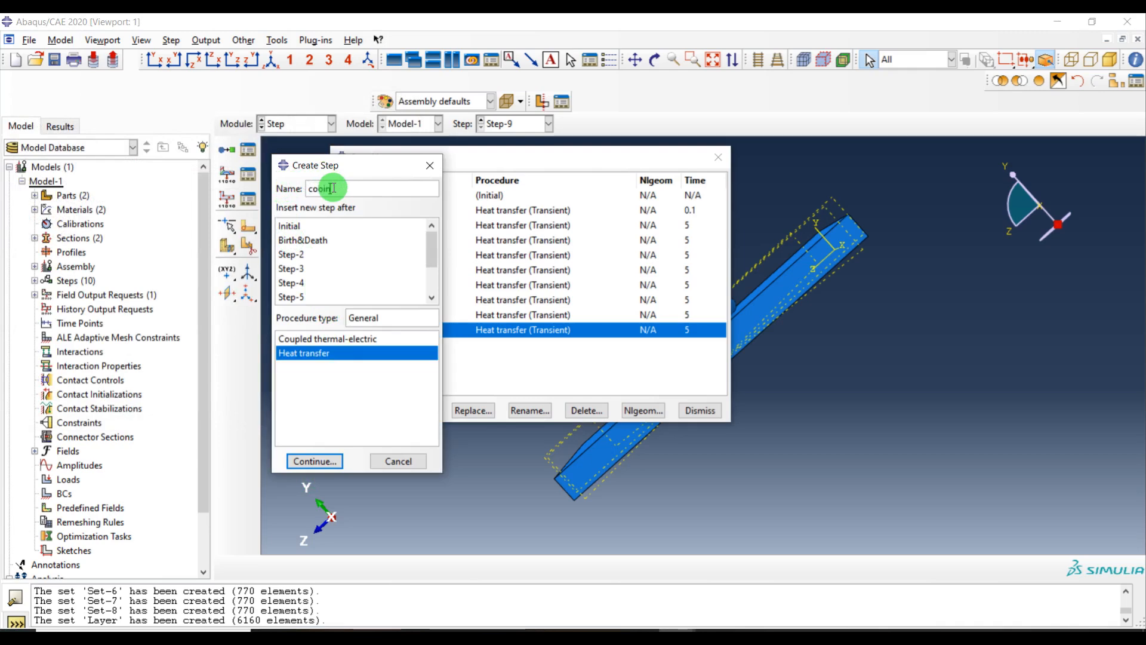
text(cooling)
click(316, 461)
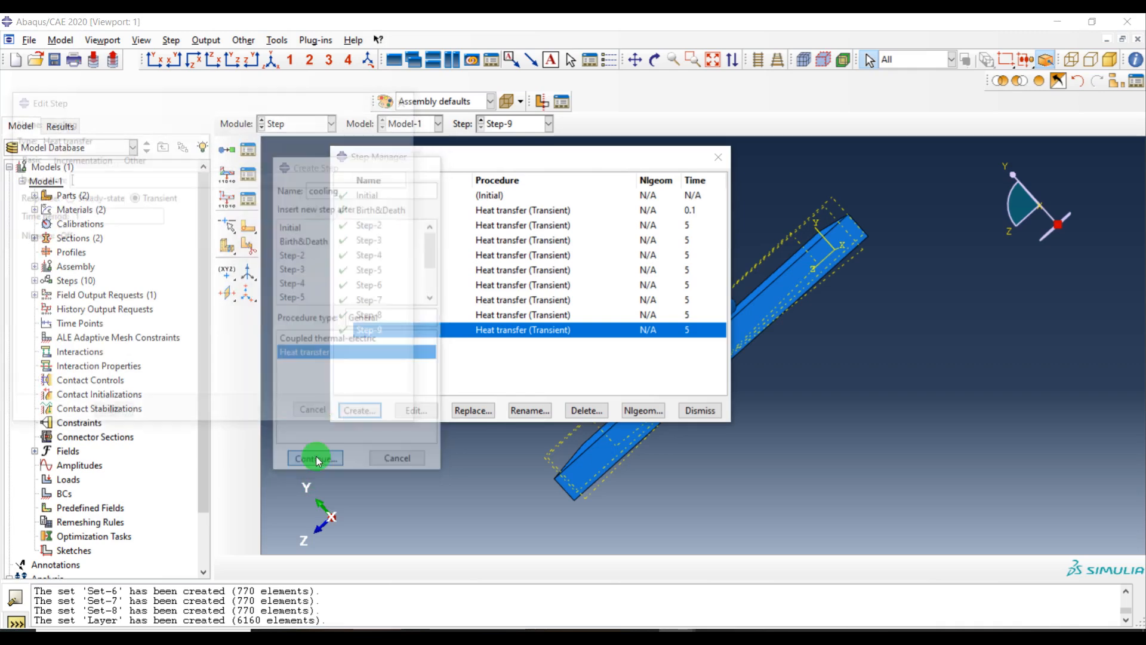
drag(78, 216, 28, 218)
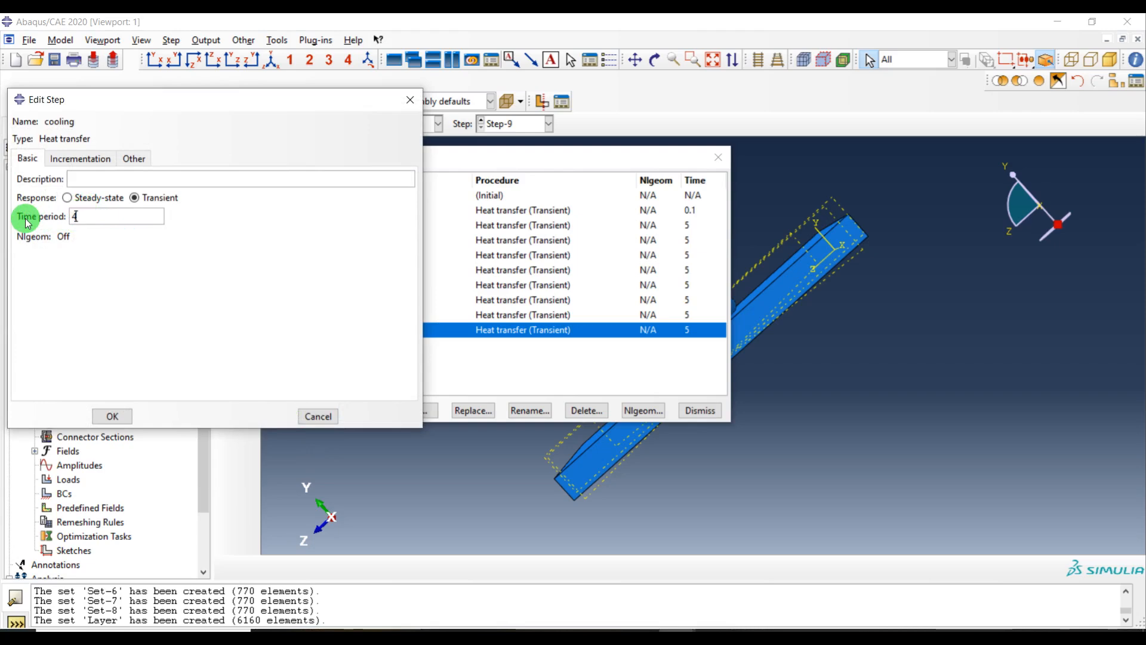
Set the cooling step's incrementation to 1000000 max increments, initial 0.01, minimum 1e-20, maximum 210, and 350 max temperature change
click(81, 158)
click(178, 198)
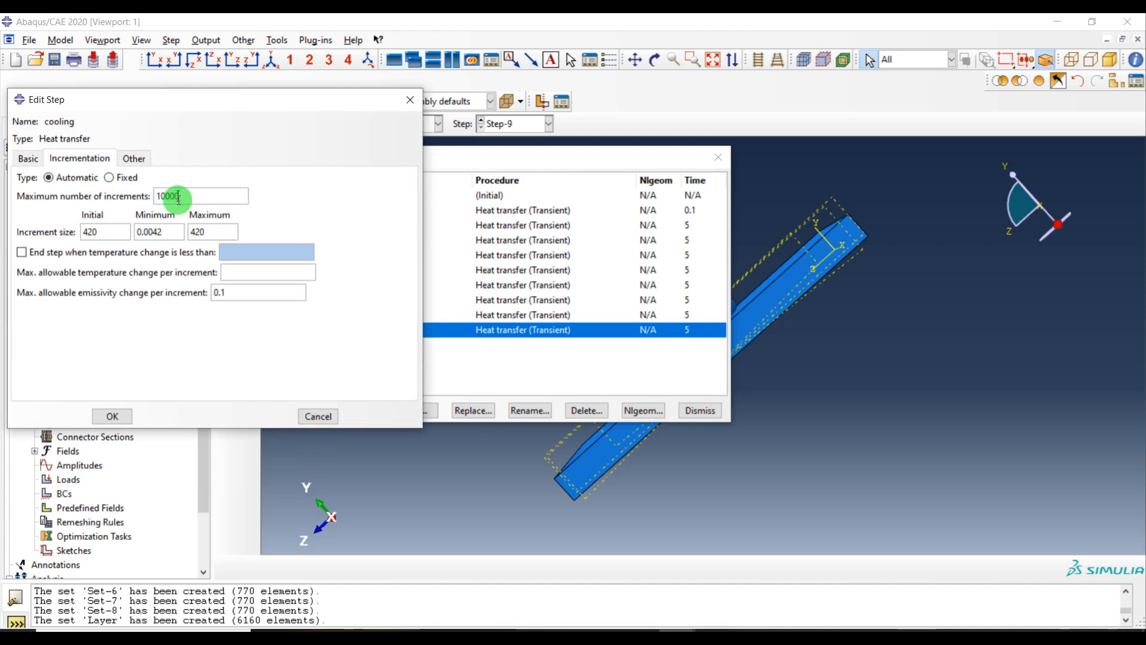
drag(99, 232, 21, 239)
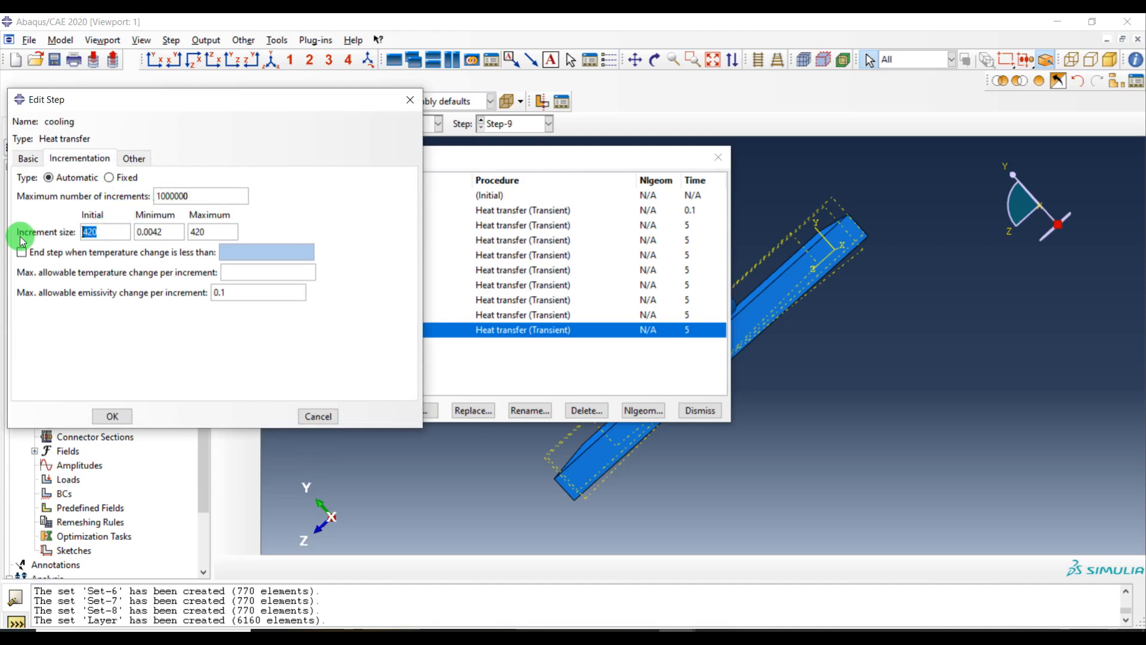
drag(162, 231, 51, 241)
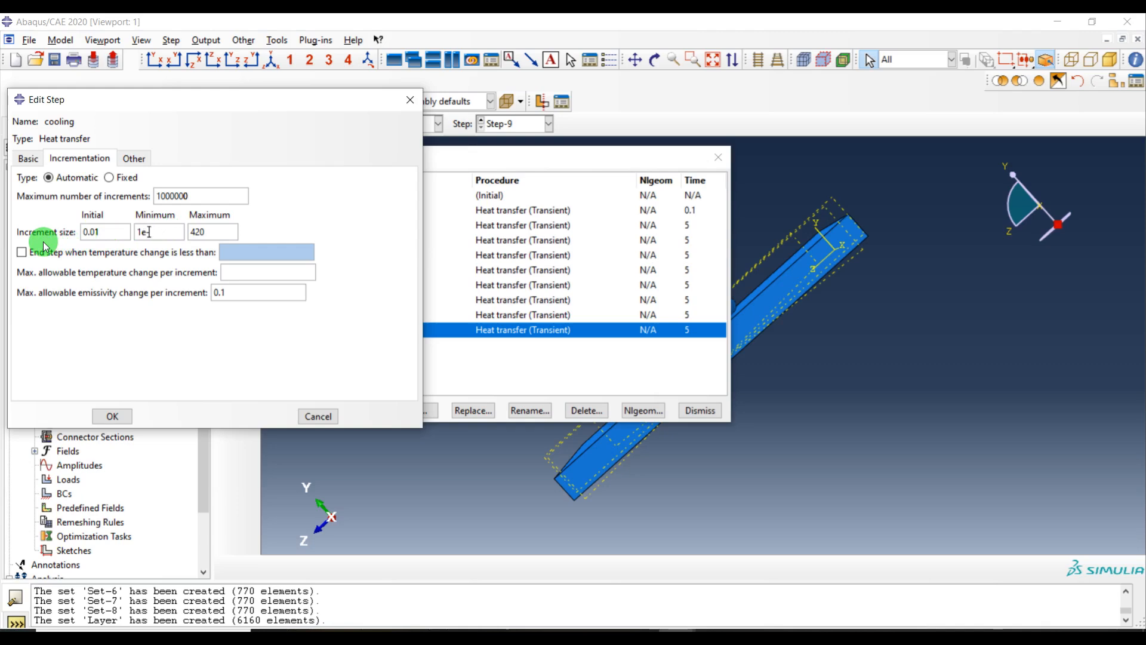
drag(225, 230, 169, 235)
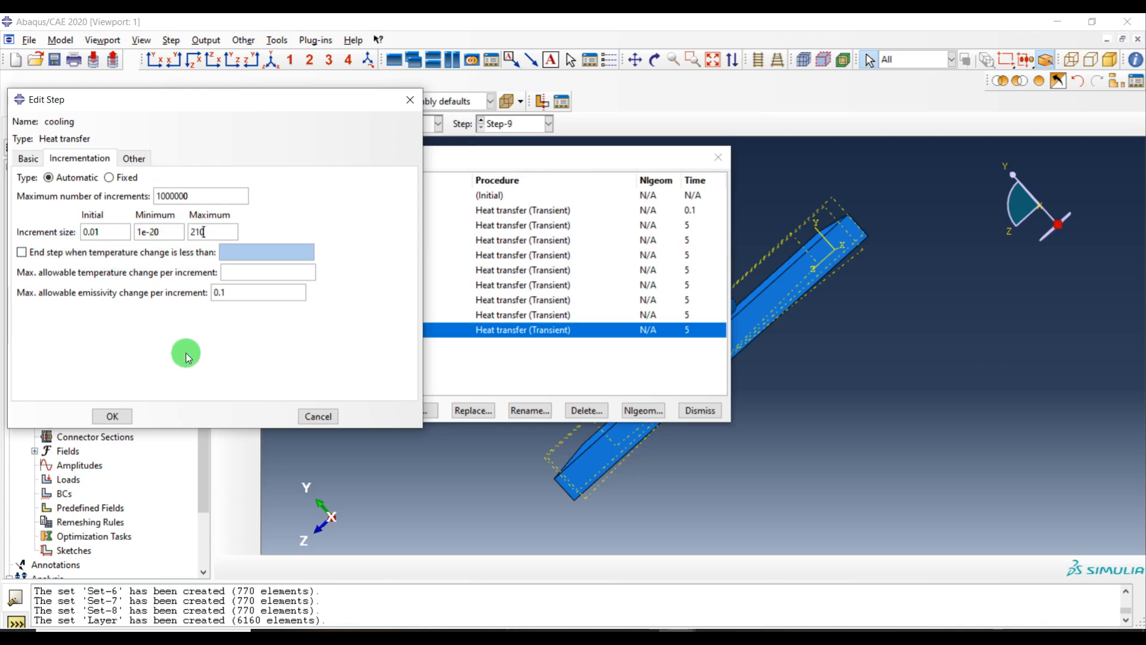
click(255, 269)
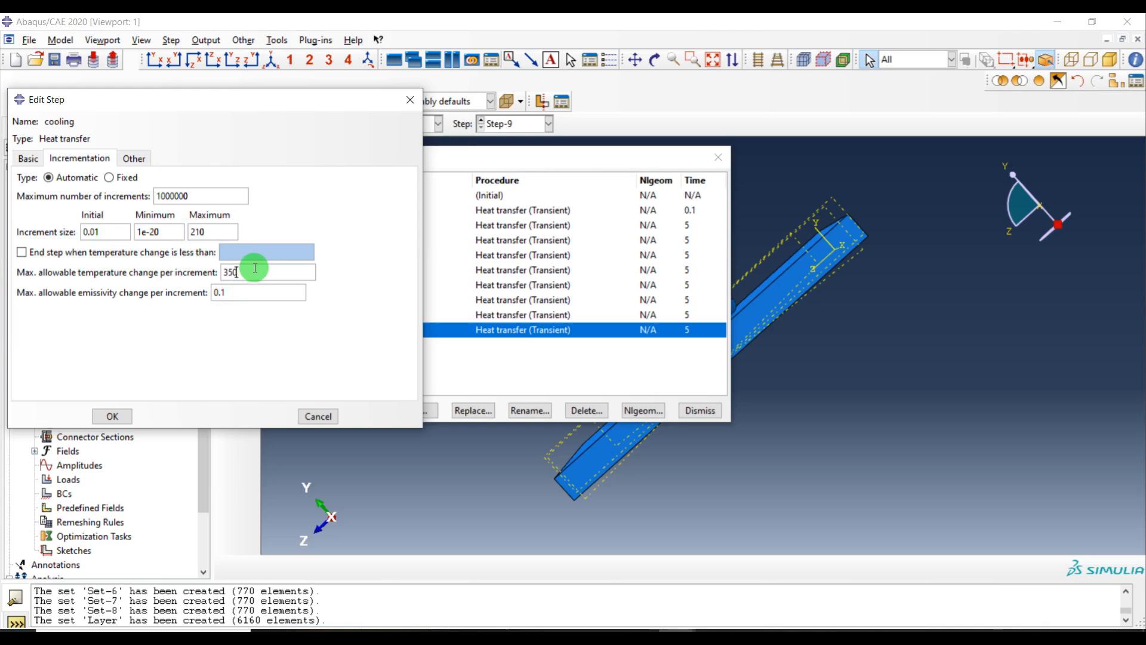
click(122, 414)
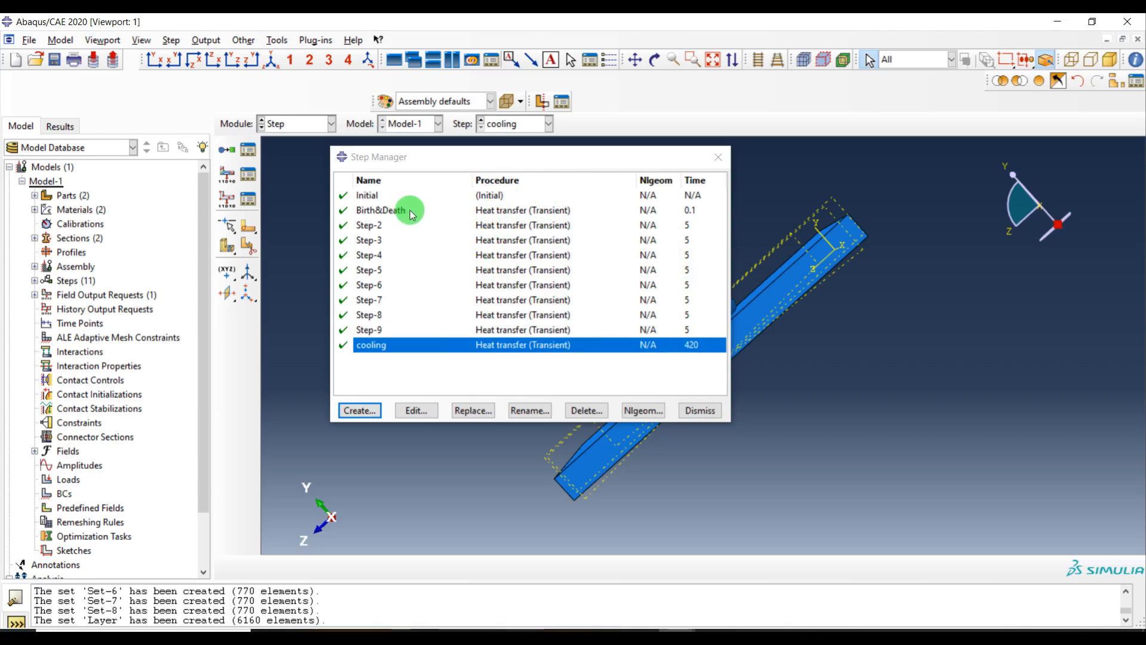
Review the incrementation settings of Step-9, Step-2 and the cooling step, then close the step manager
click(373, 231)
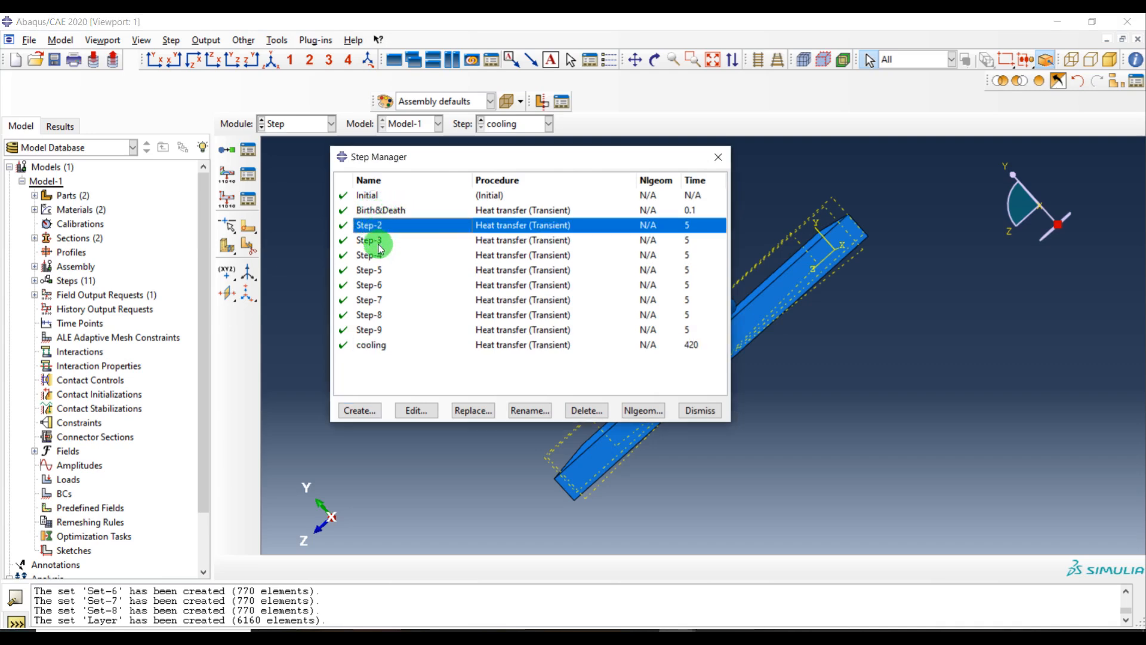
click(381, 241)
double_click(402, 329)
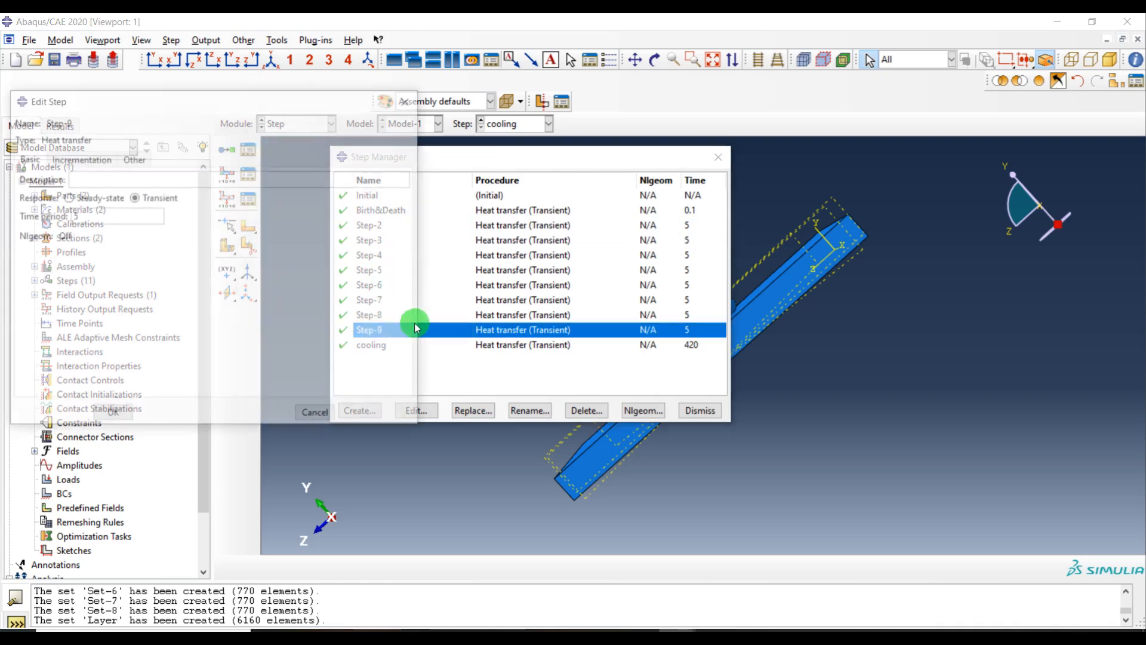
click(71, 158)
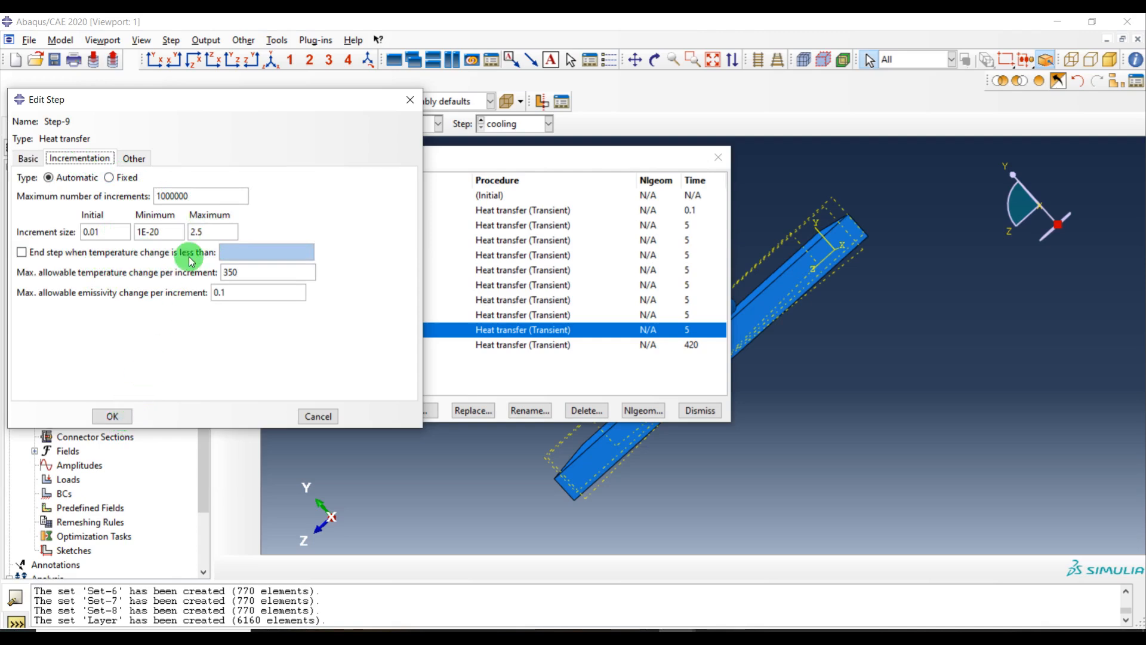
click(115, 415)
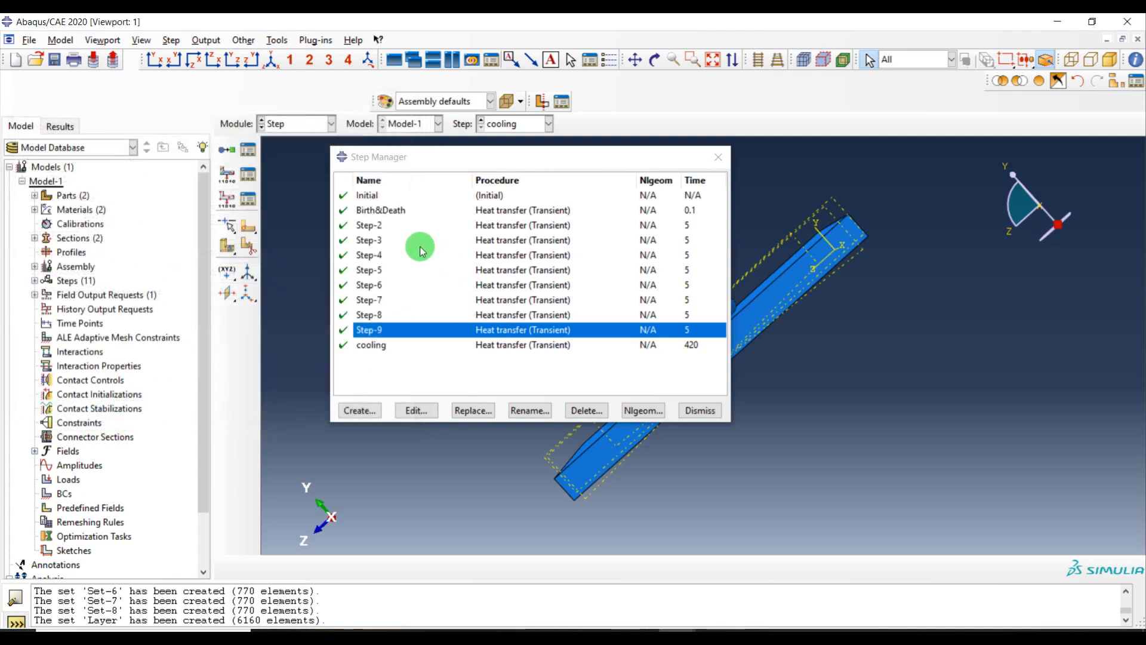
double_click(372, 225)
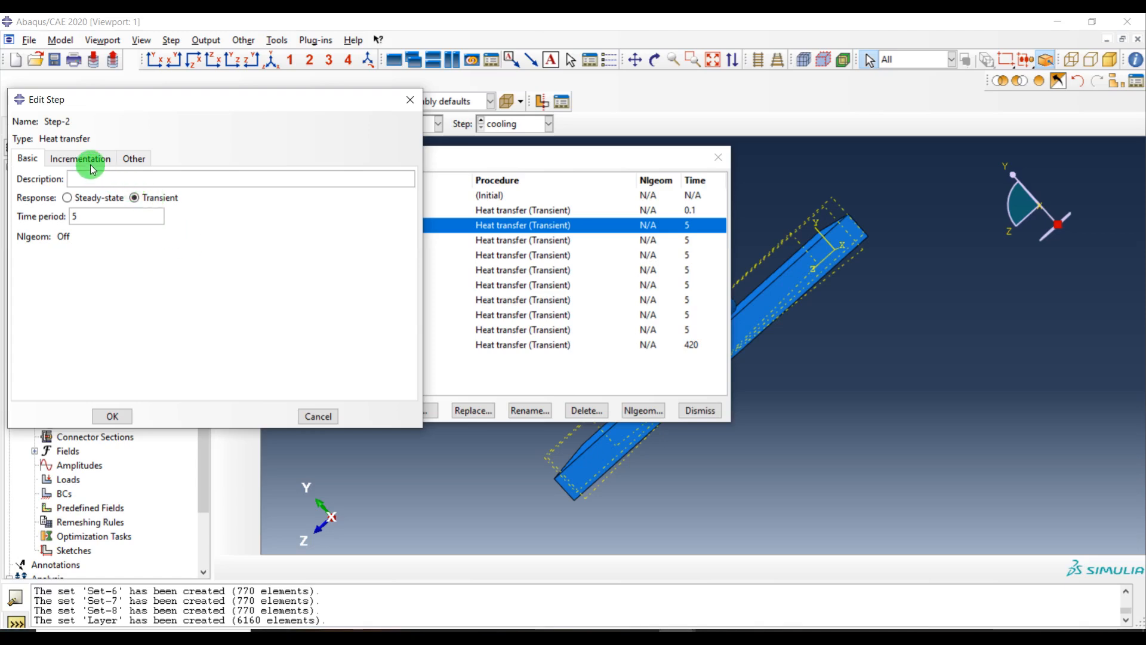
click(91, 160)
click(111, 415)
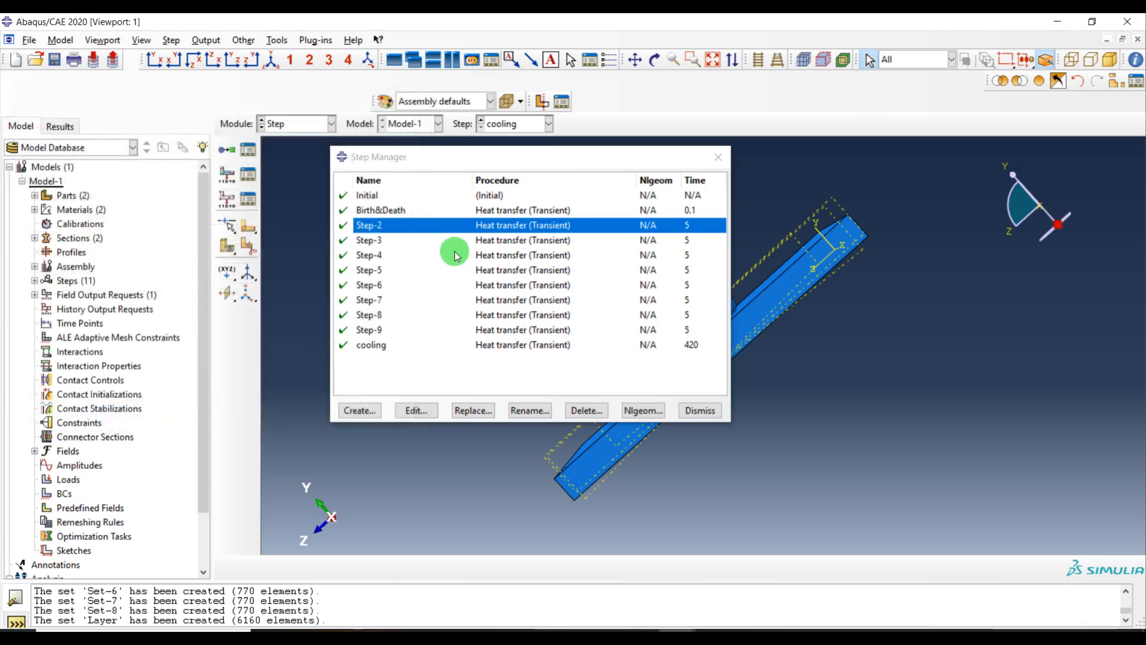
double_click(421, 351)
click(76, 158)
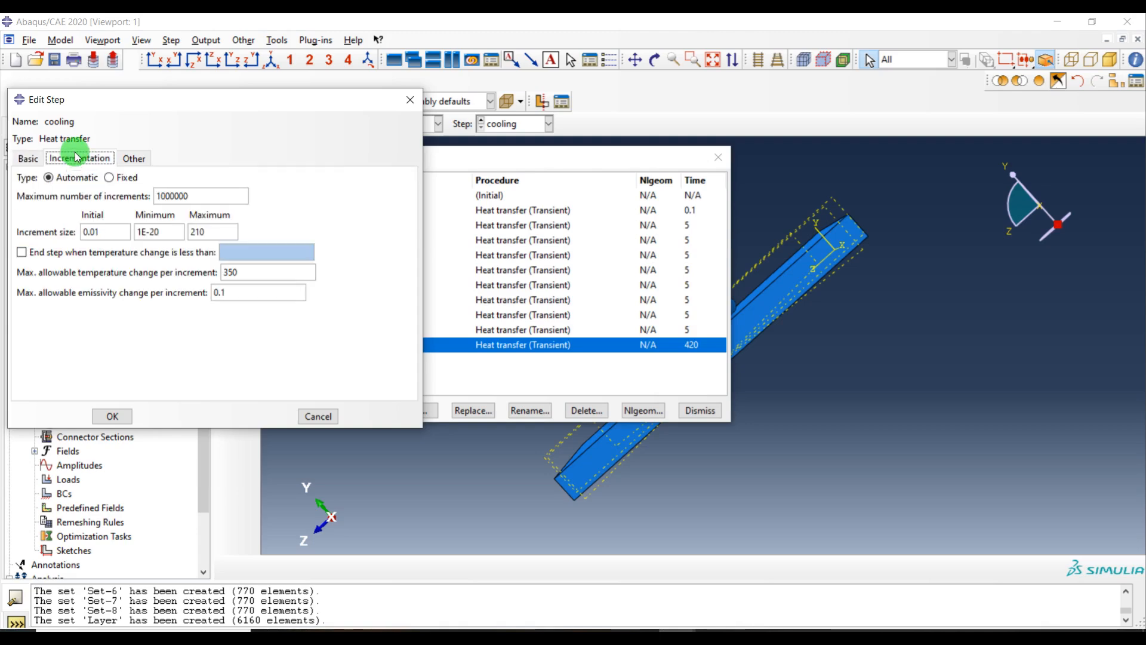
click(115, 418)
click(700, 410)
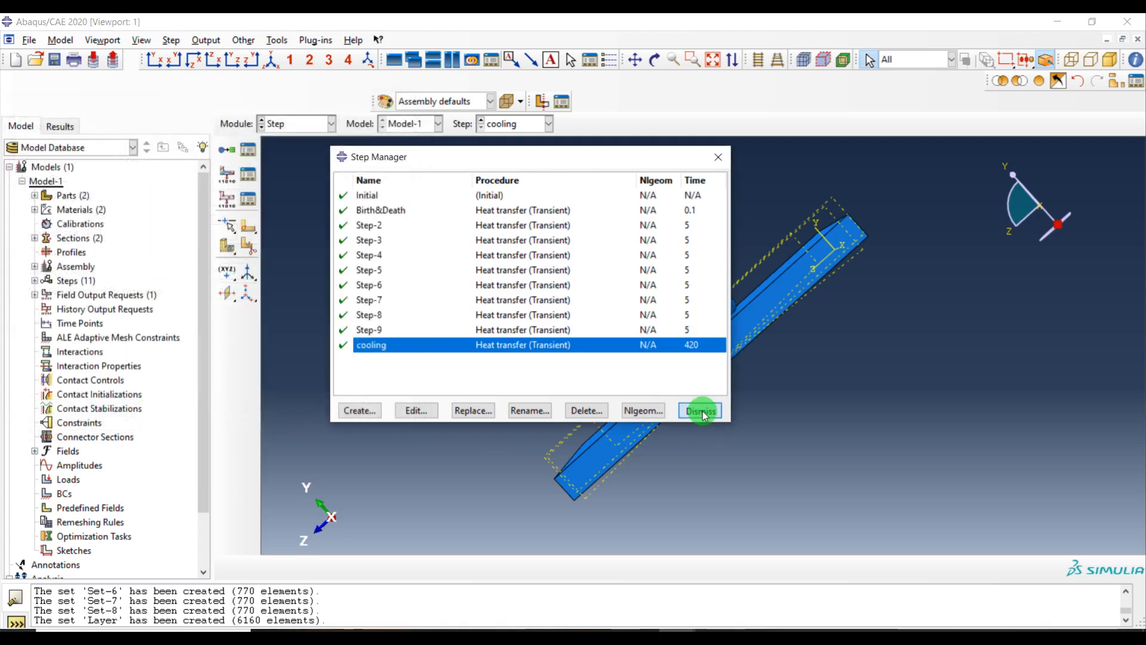
Switch to the Interaction module and open the Interaction Manager
click(304, 127)
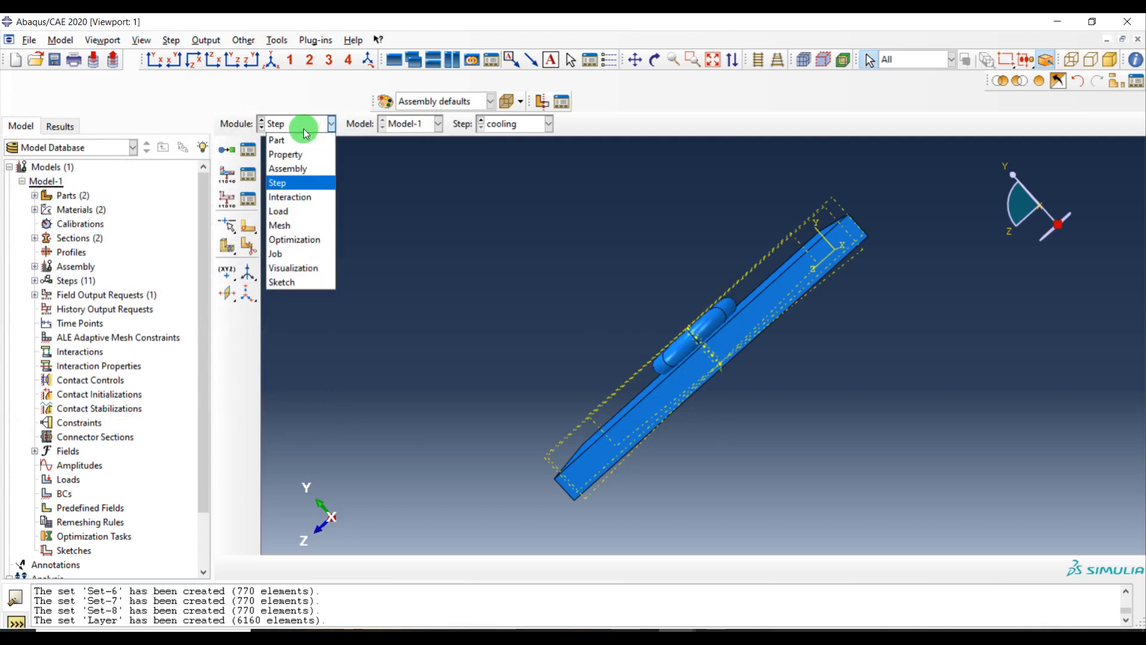
click(314, 198)
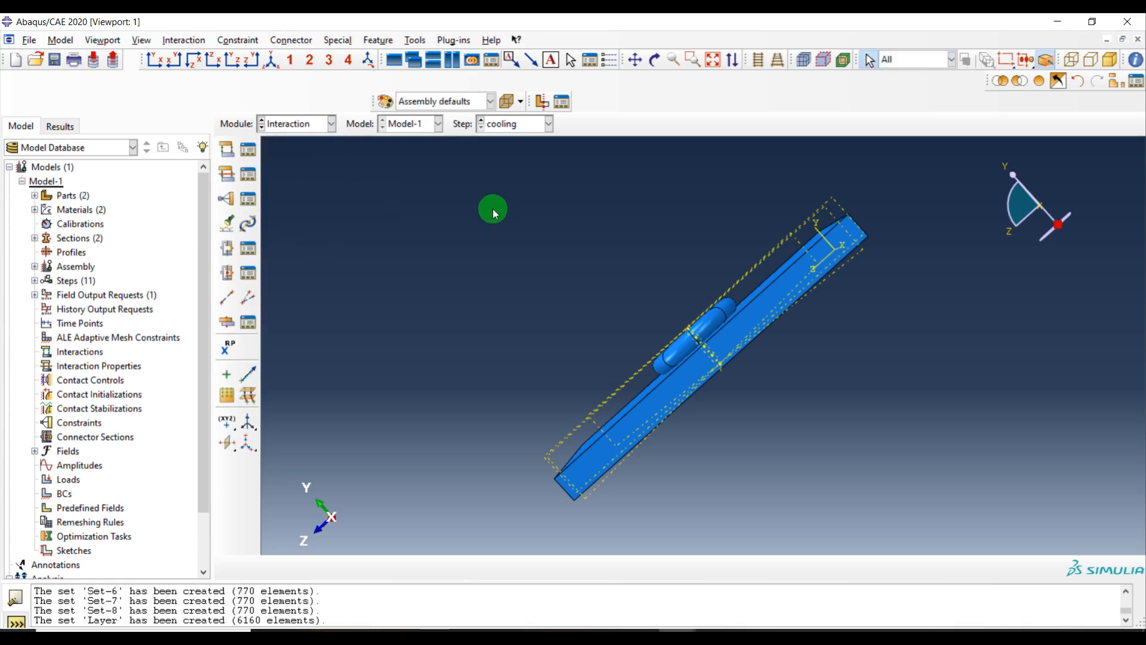
ctrl+alt+drag(717, 185, 788, 280)
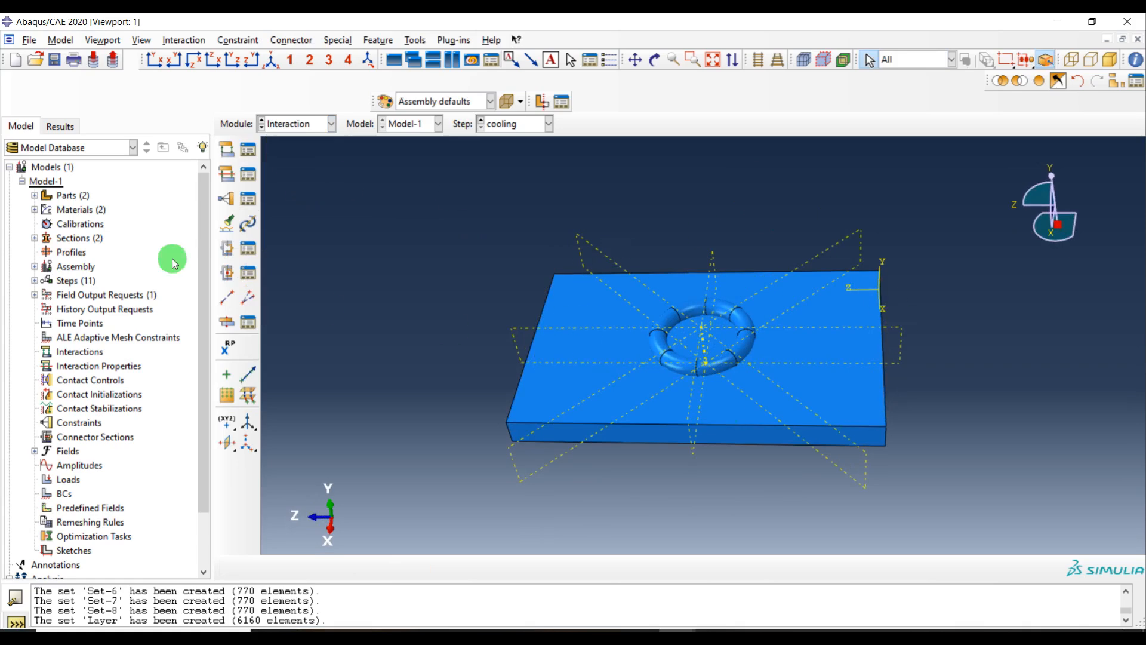
click(250, 153)
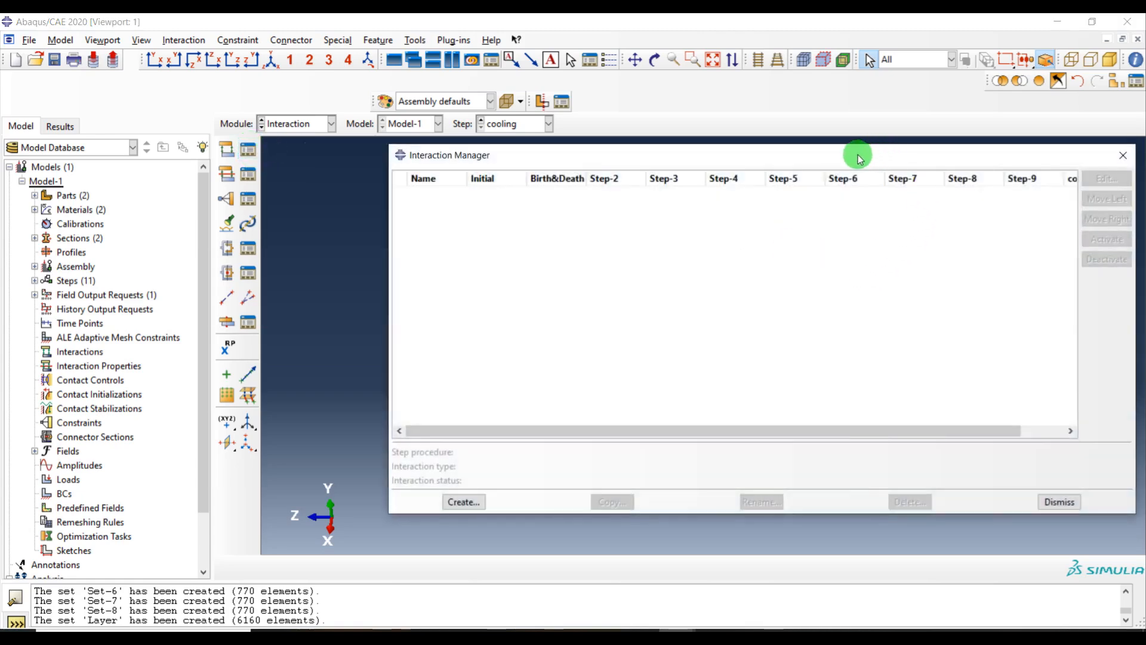
drag(858, 159, 763, 158)
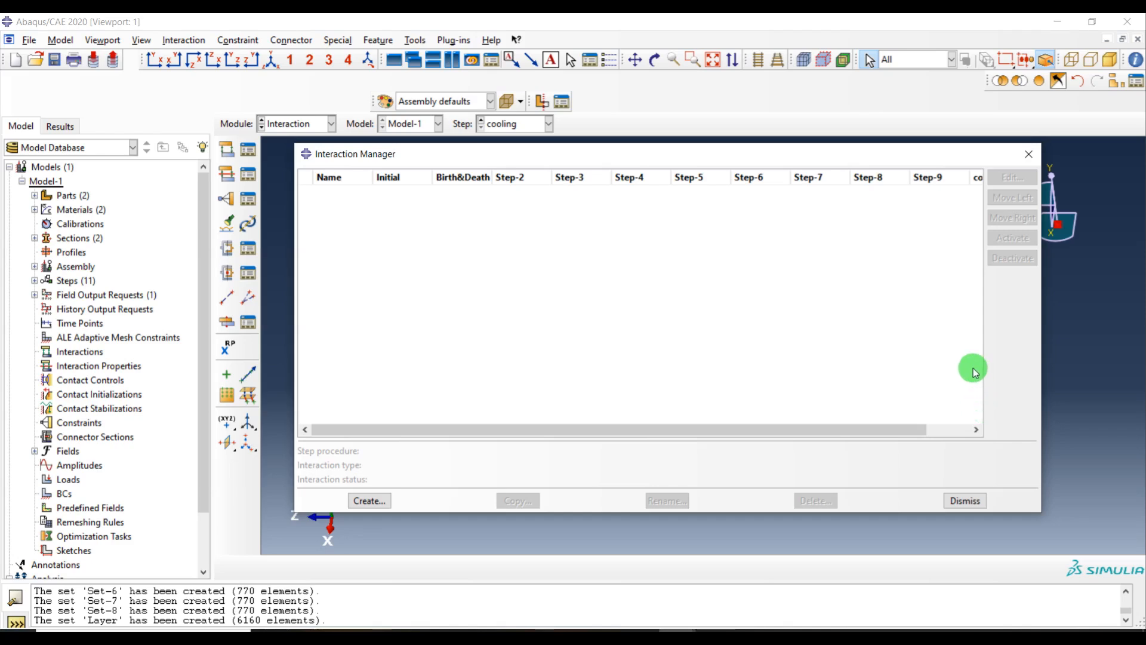
Create a Model change interaction in the Birth&Death step
click(369, 501)
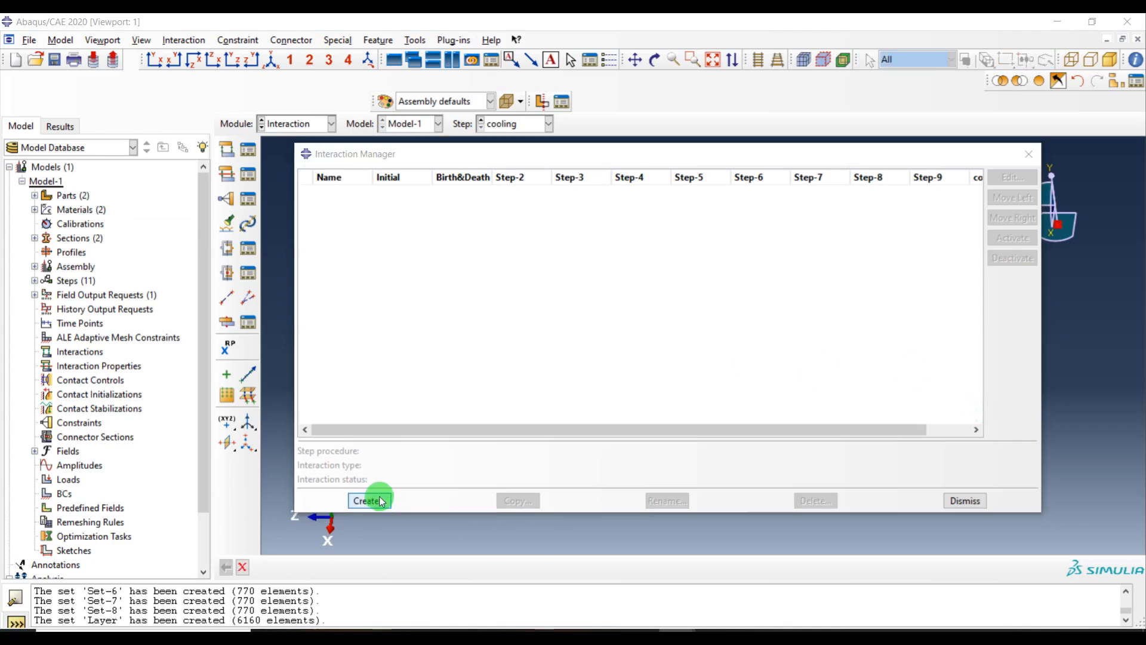
click(75, 278)
click(70, 304)
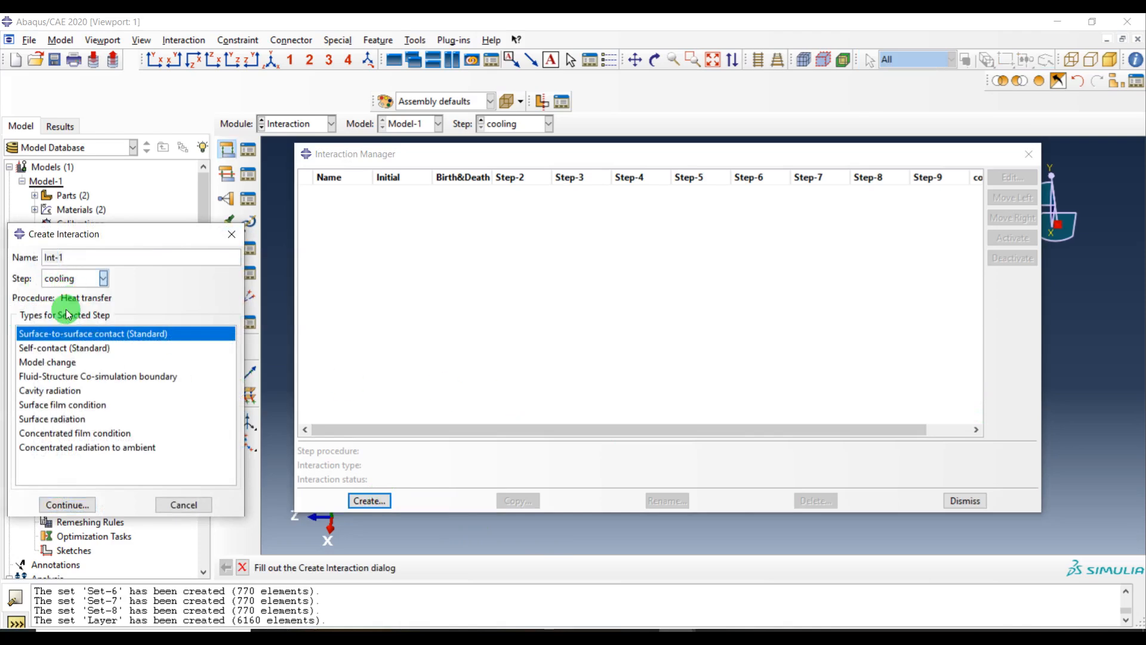
click(58, 362)
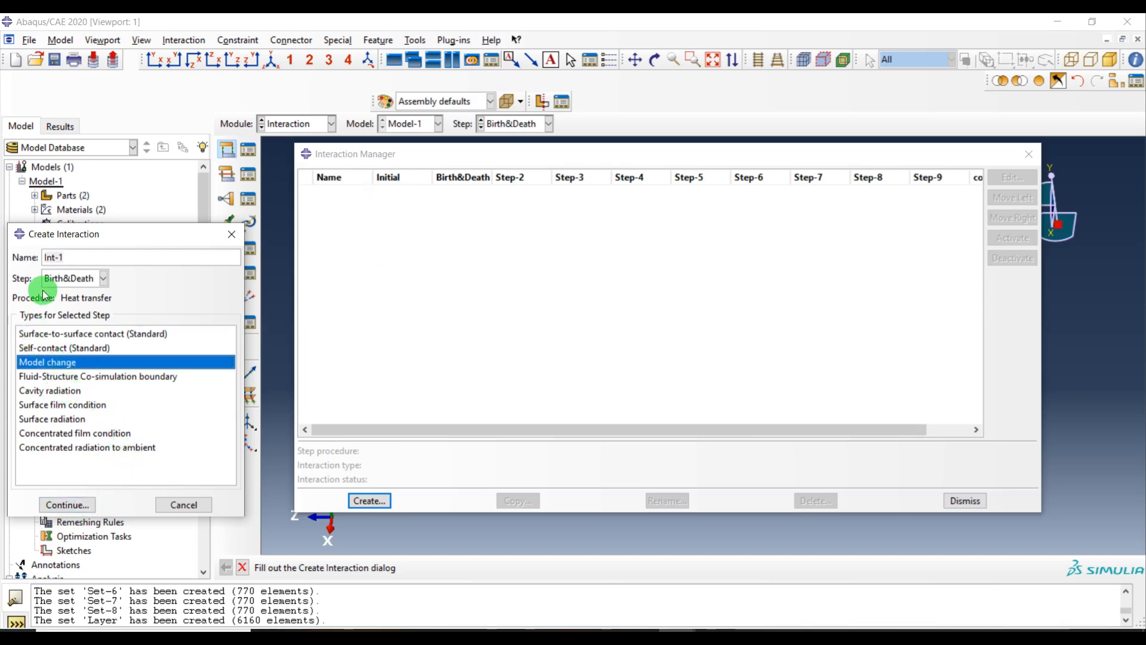
click(68, 506)
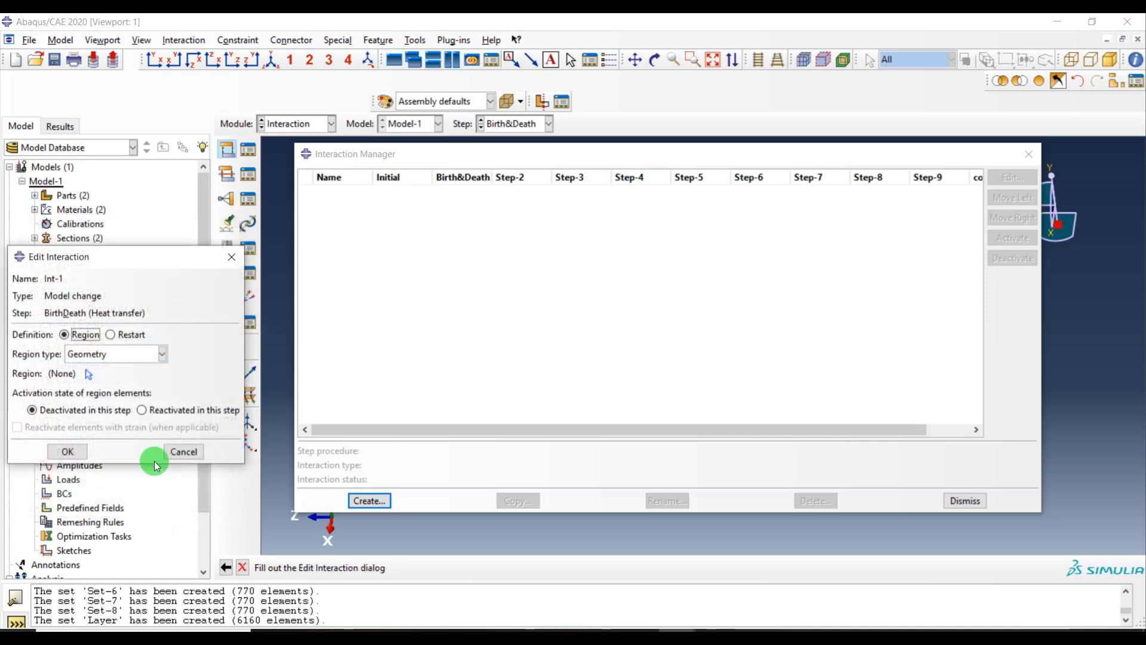
Set the interaction's region type to Elements and deactivate the Layer-1.Layer set in this step
click(103, 353)
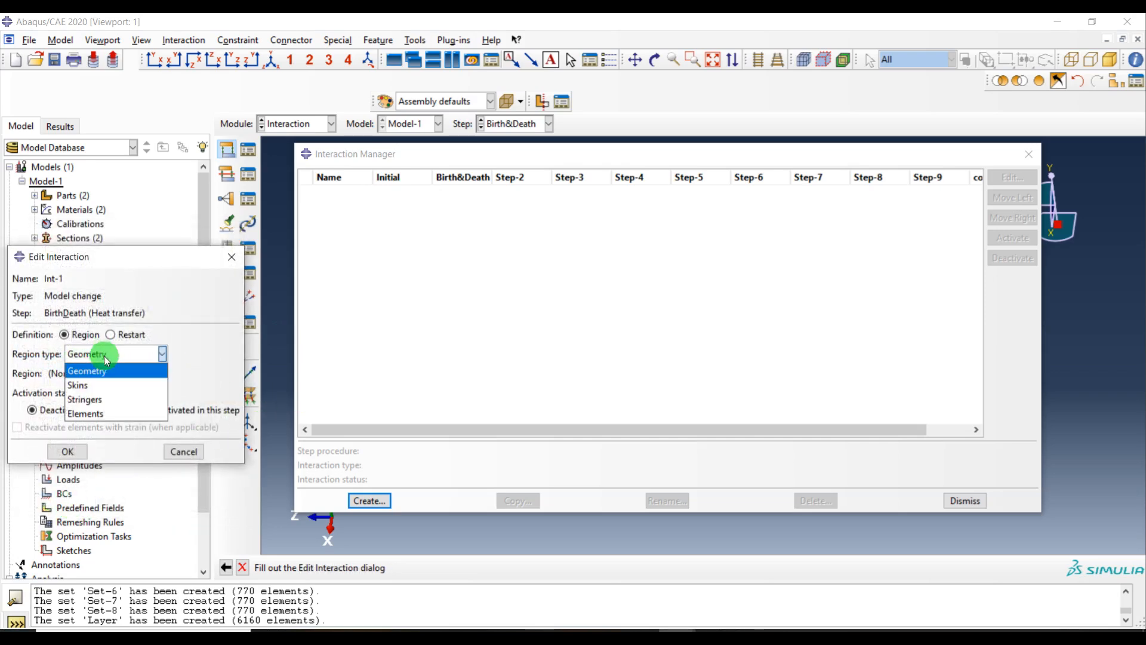
click(120, 411)
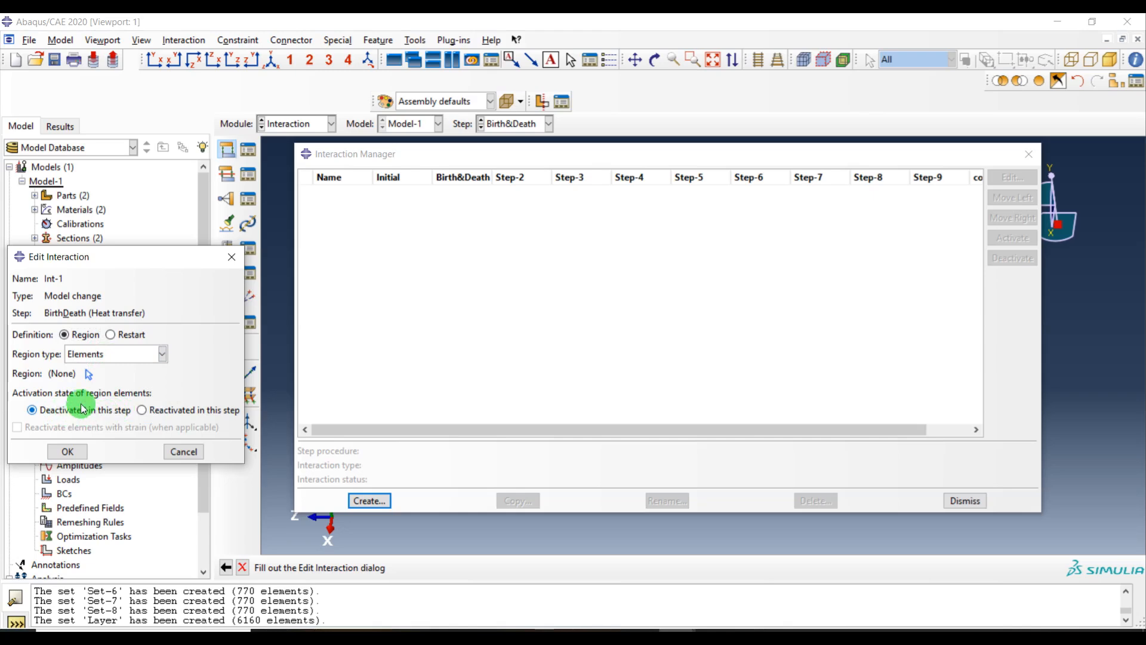
click(88, 373)
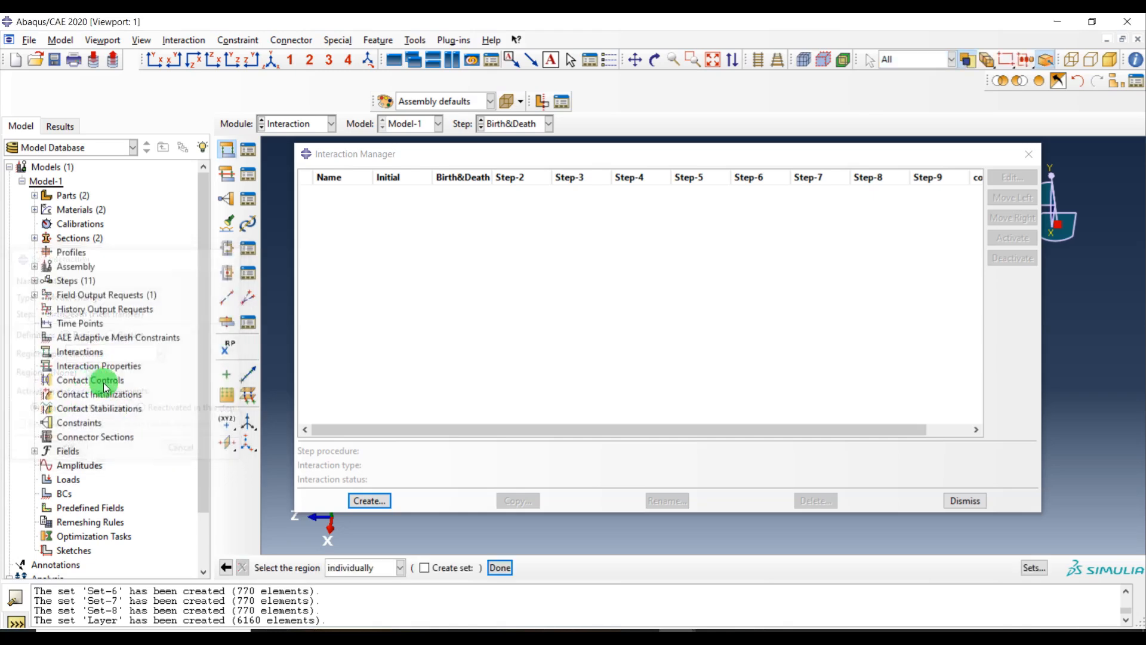
click(1034, 571)
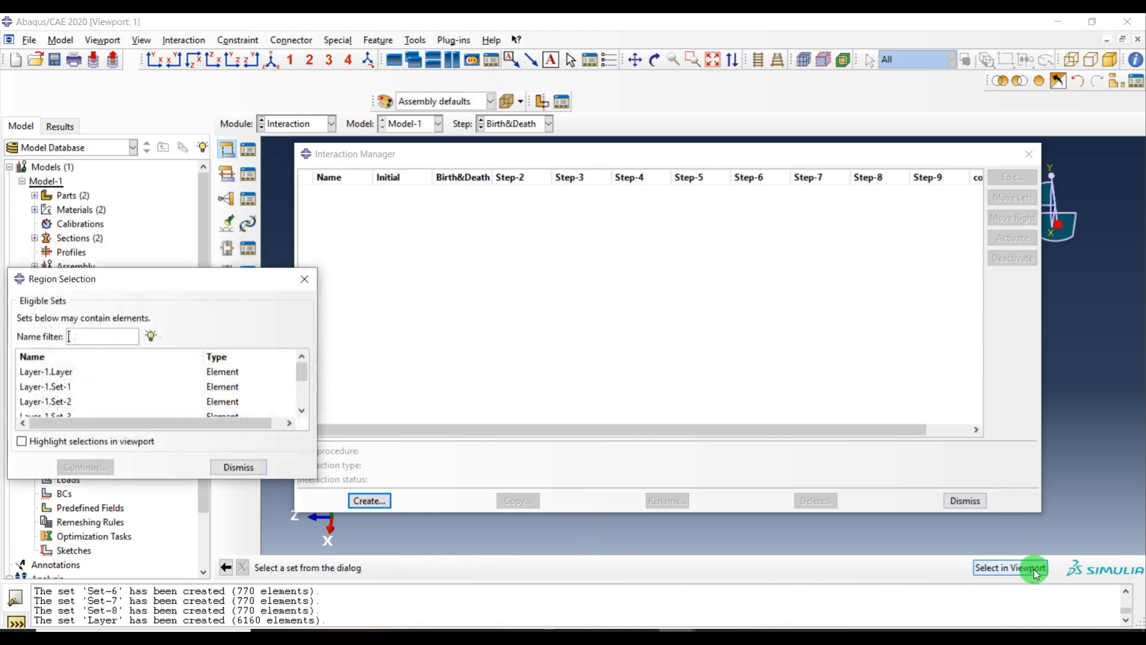
click(76, 375)
click(85, 467)
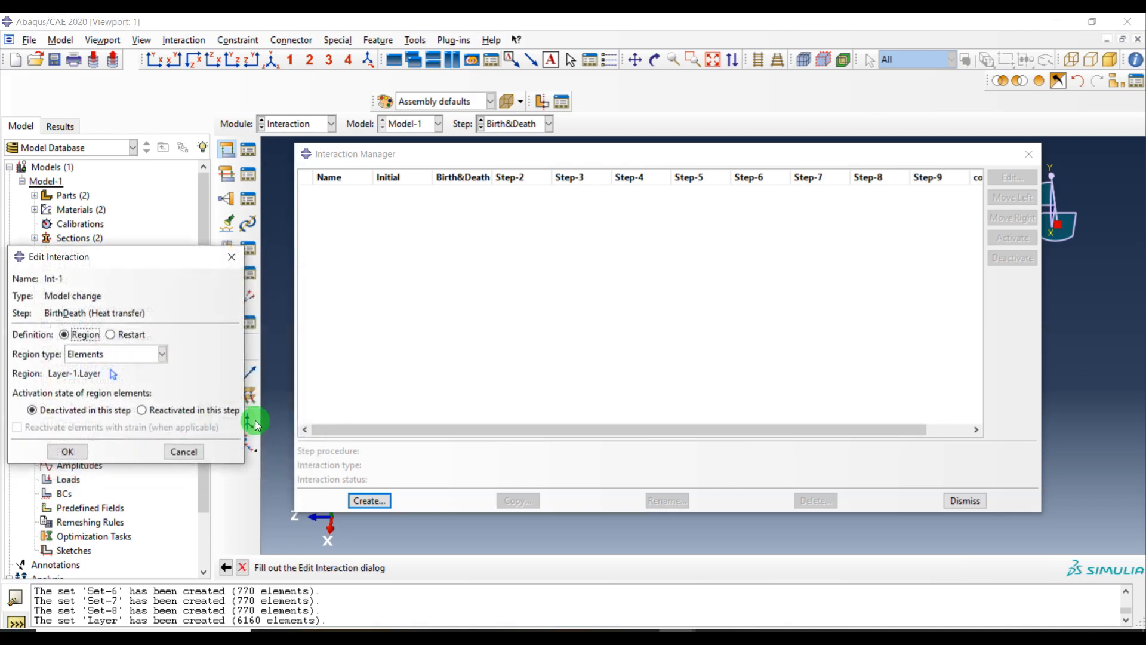
click(68, 452)
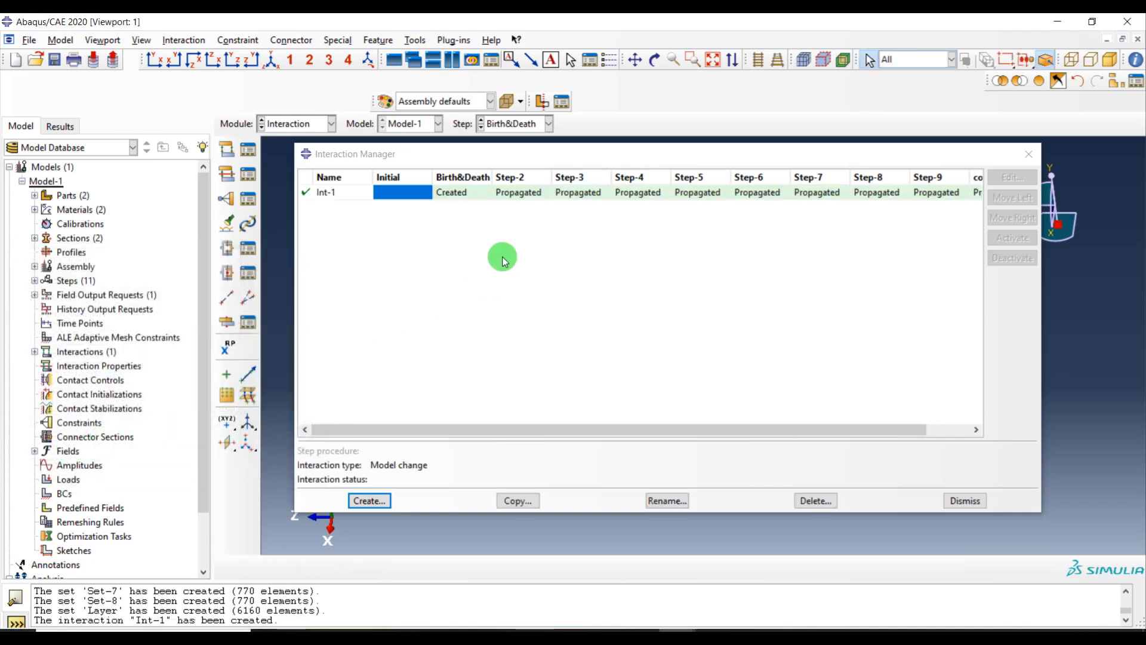
Create a Model change interaction in Step-2
click(375, 502)
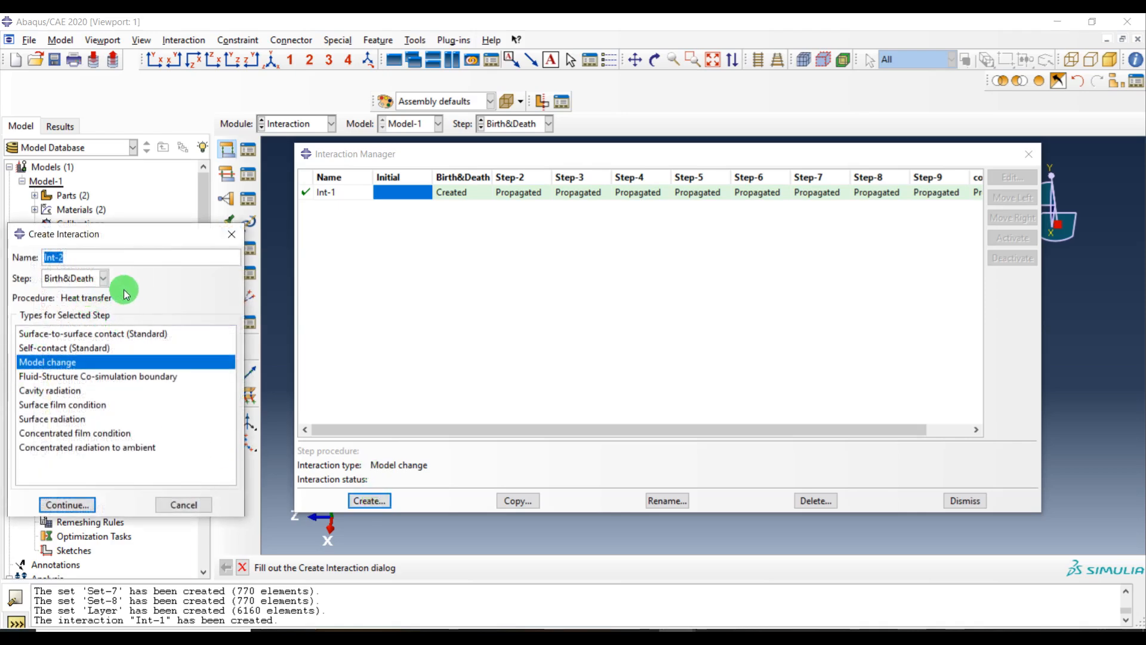
click(72, 277)
click(76, 312)
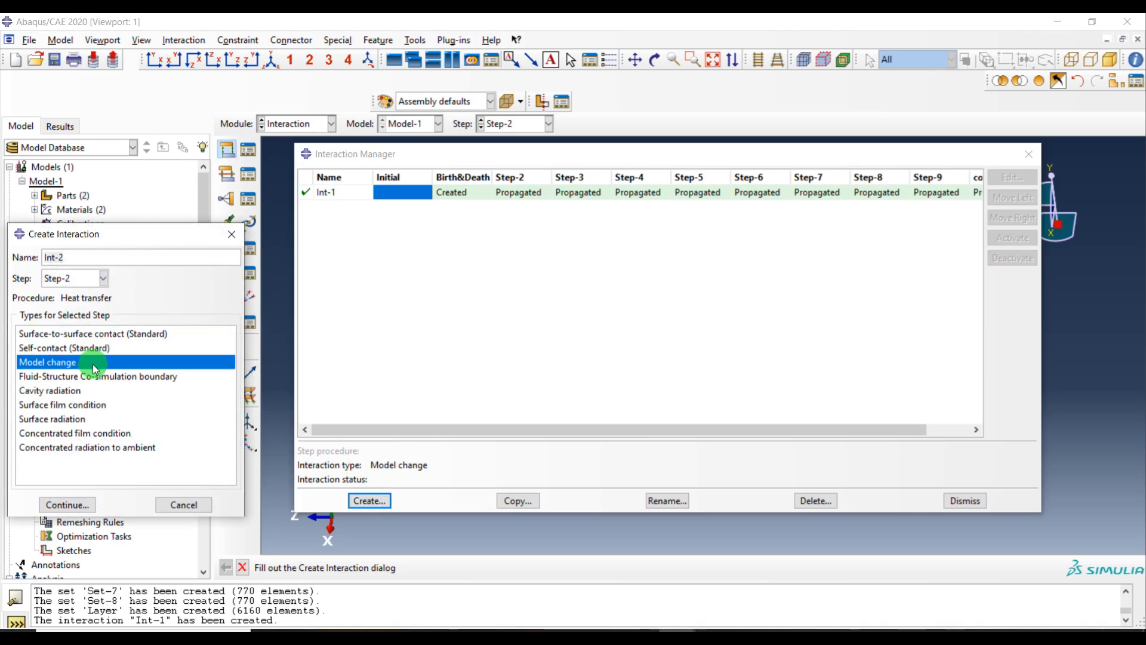
click(67, 505)
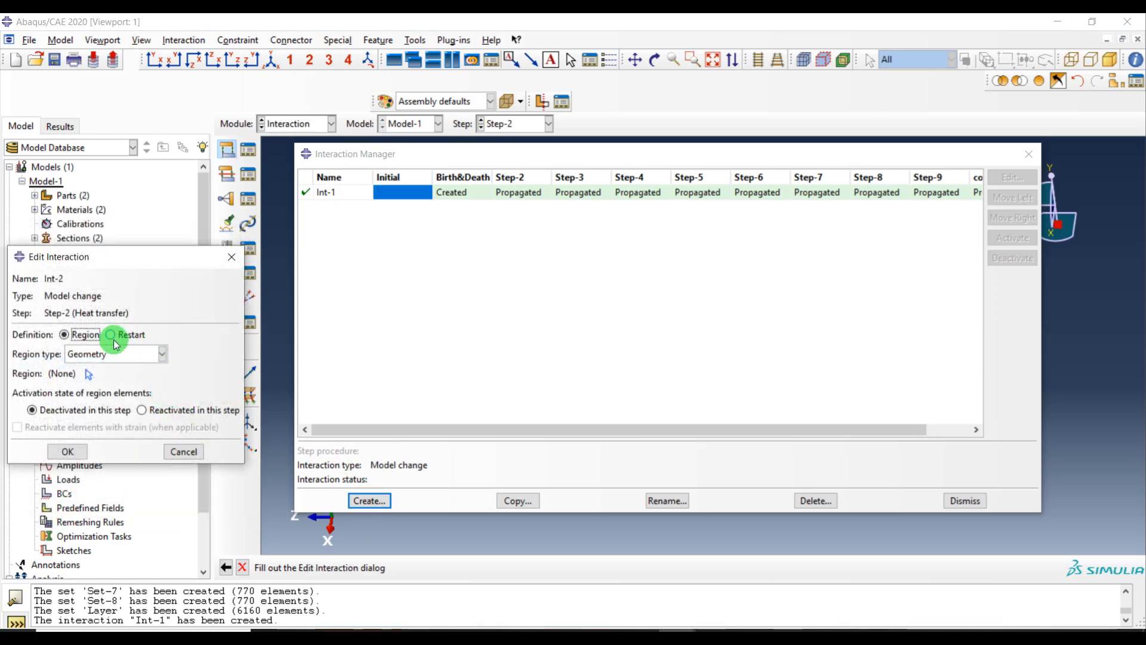
Set the interaction's region type to Elements and reactivate the Layer-1.Set-1 set in this step
click(89, 354)
click(108, 415)
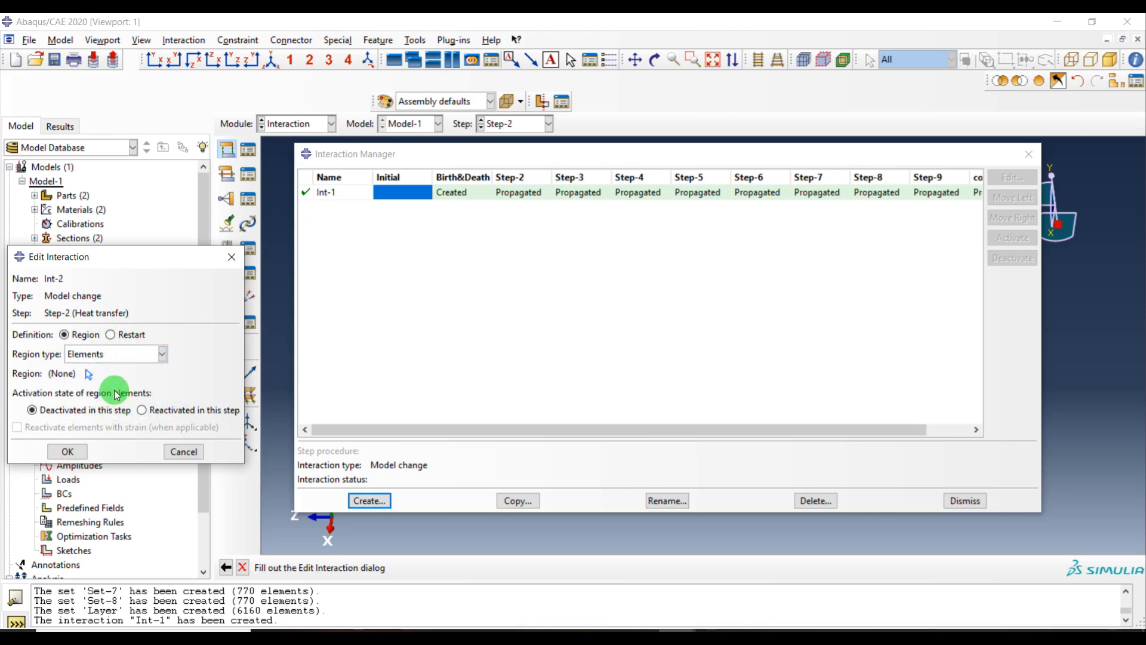
click(152, 412)
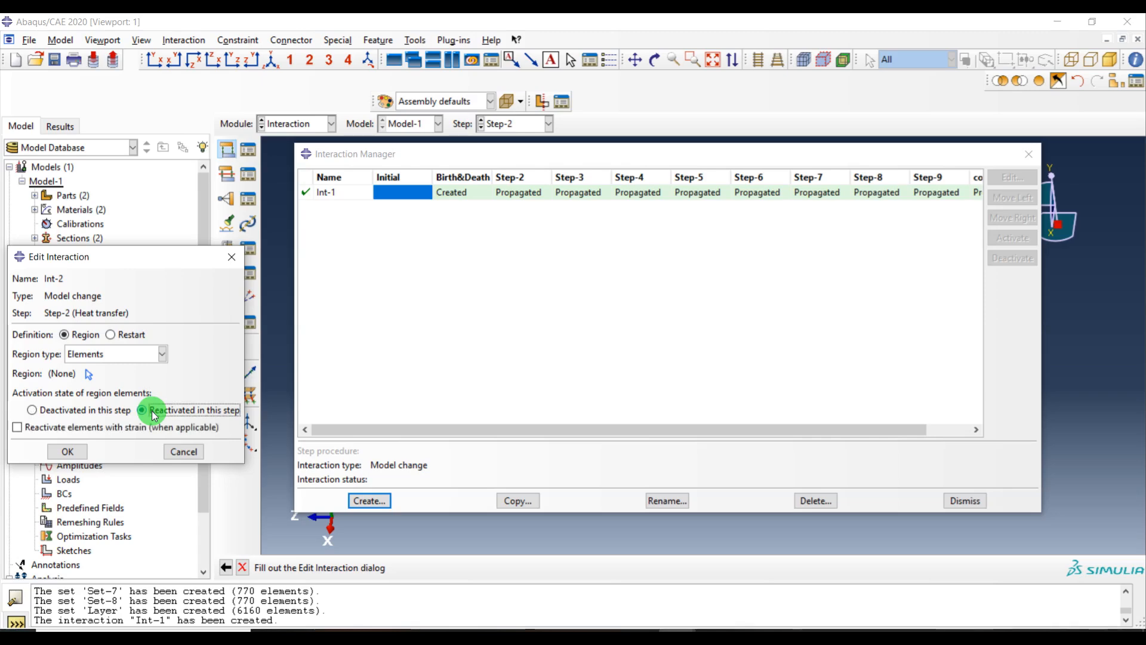
click(88, 374)
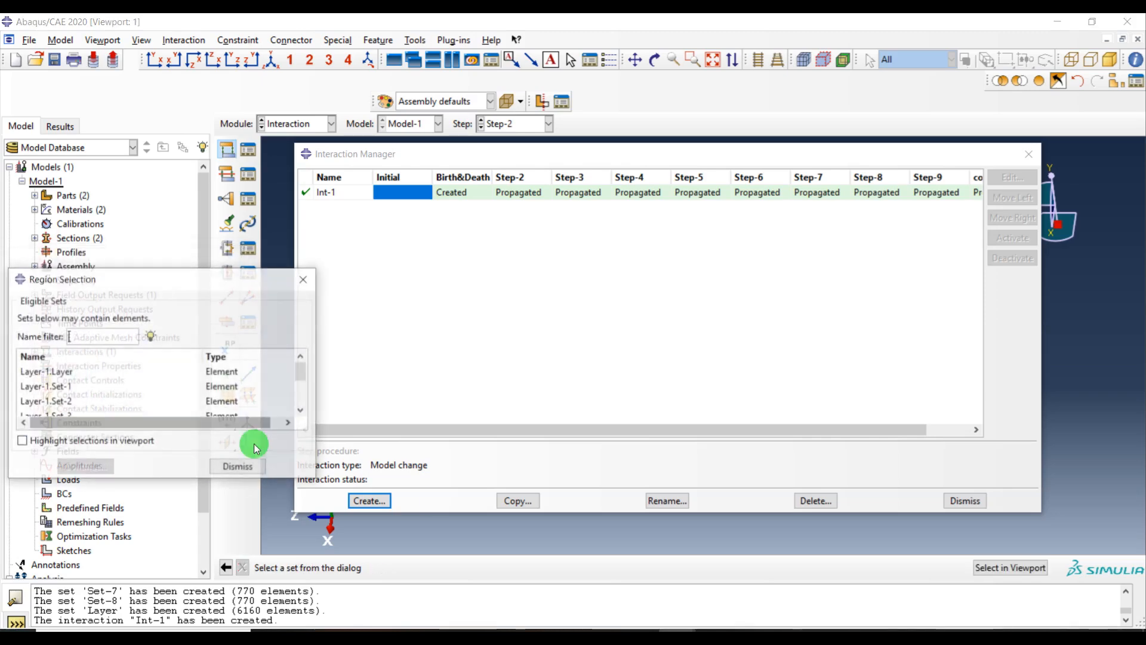
click(56, 386)
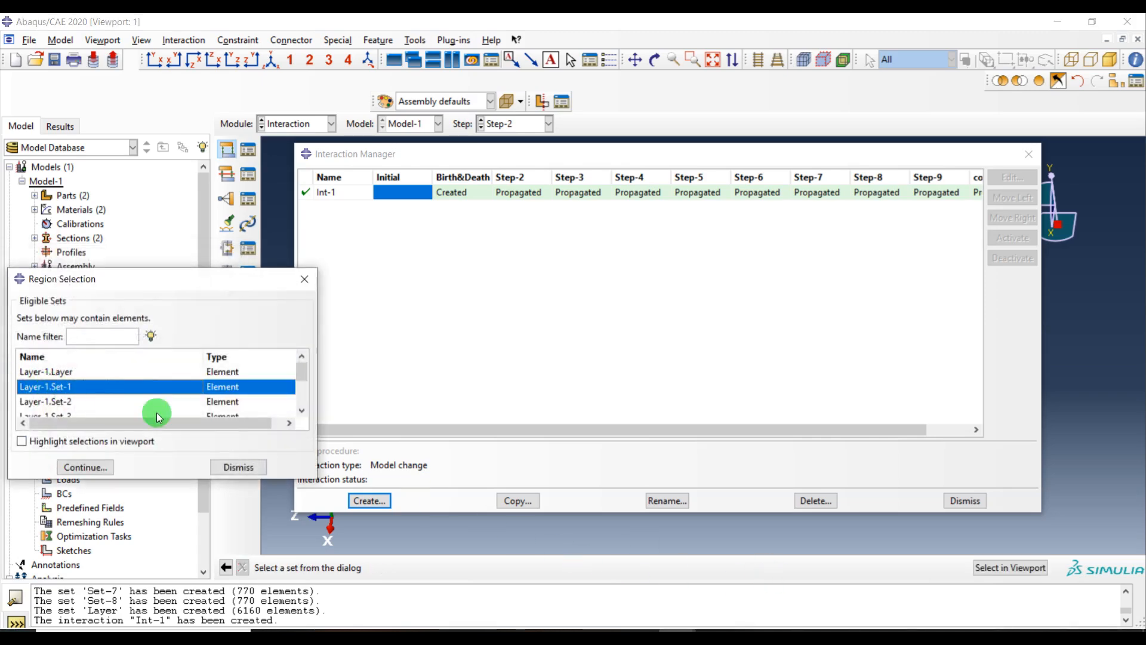
click(85, 467)
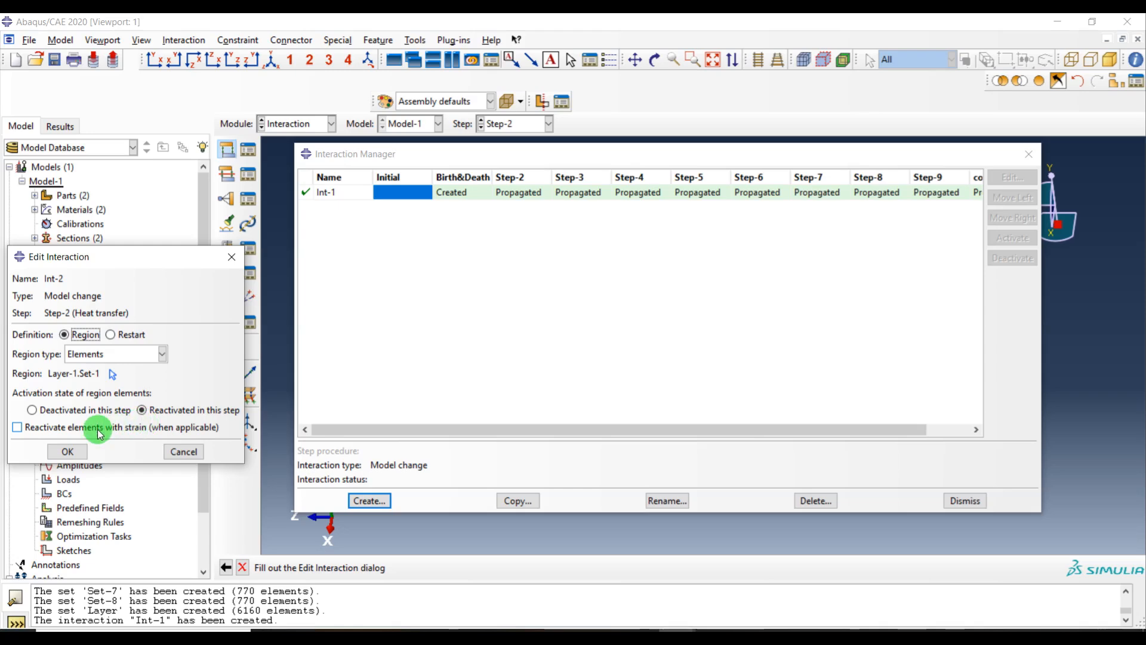
click(84, 447)
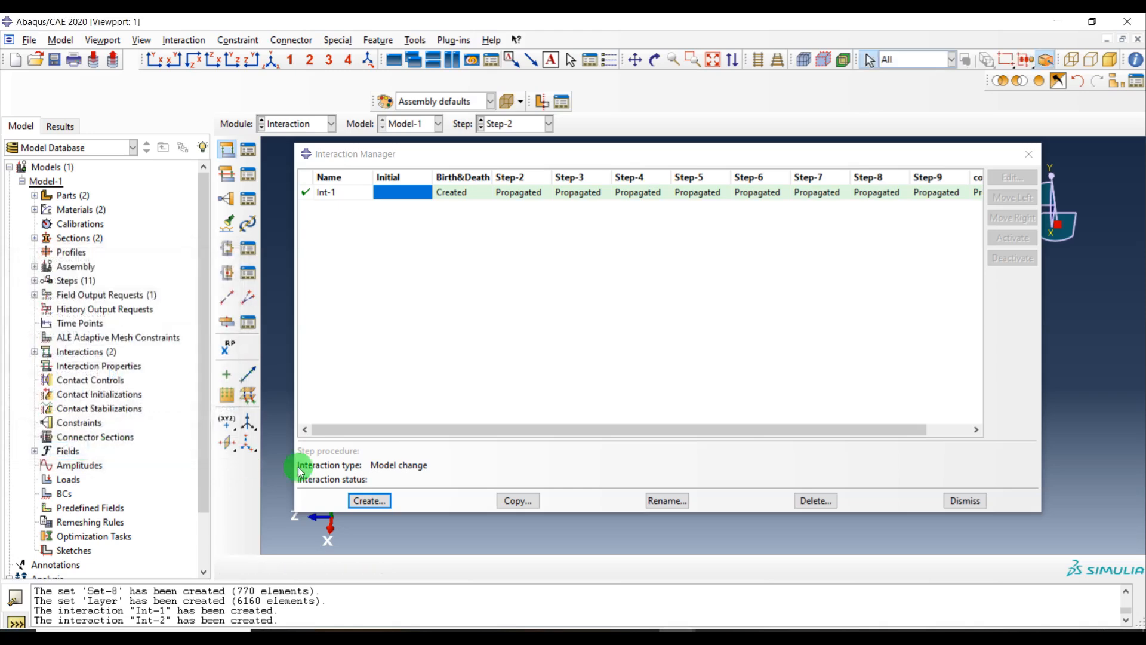
Create another Model change interaction in Step-3
click(364, 500)
click(76, 280)
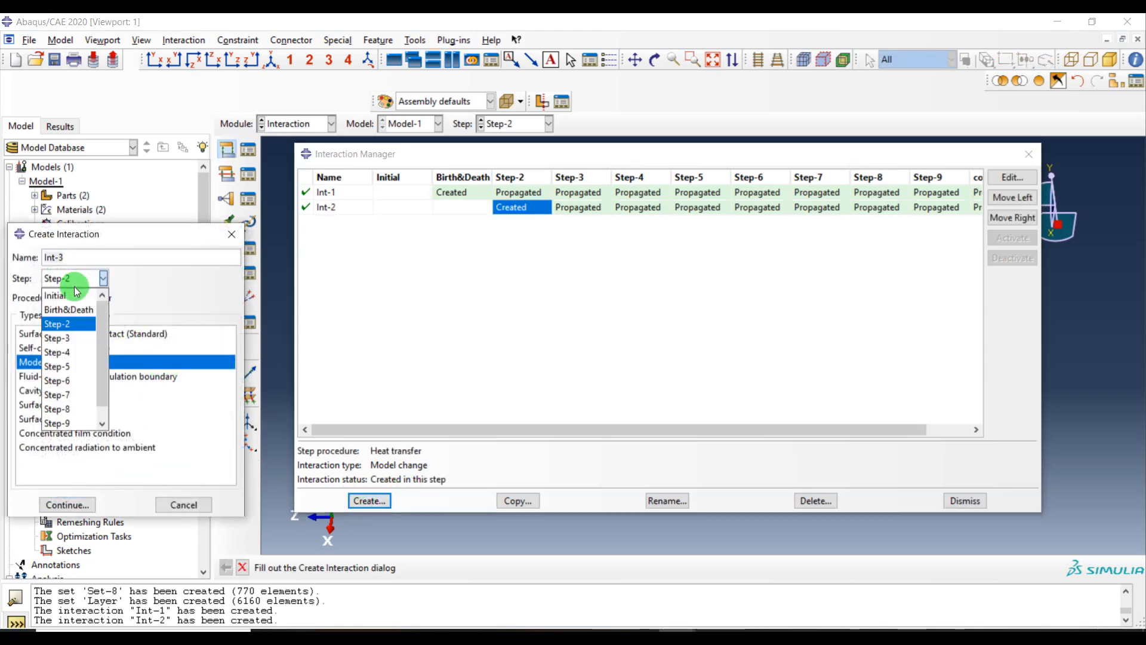
click(70, 338)
click(67, 503)
Set its region type to Elements and reactivate the Layer-1.Set-2 set in this step
click(98, 356)
click(96, 395)
click(156, 409)
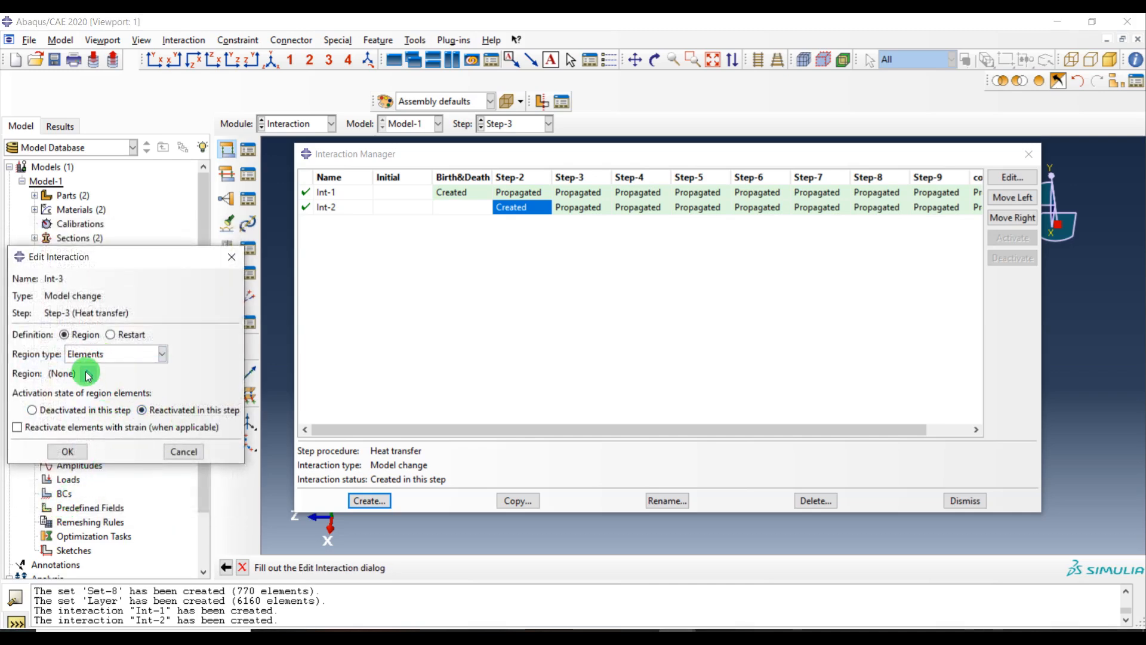
click(88, 374)
click(68, 401)
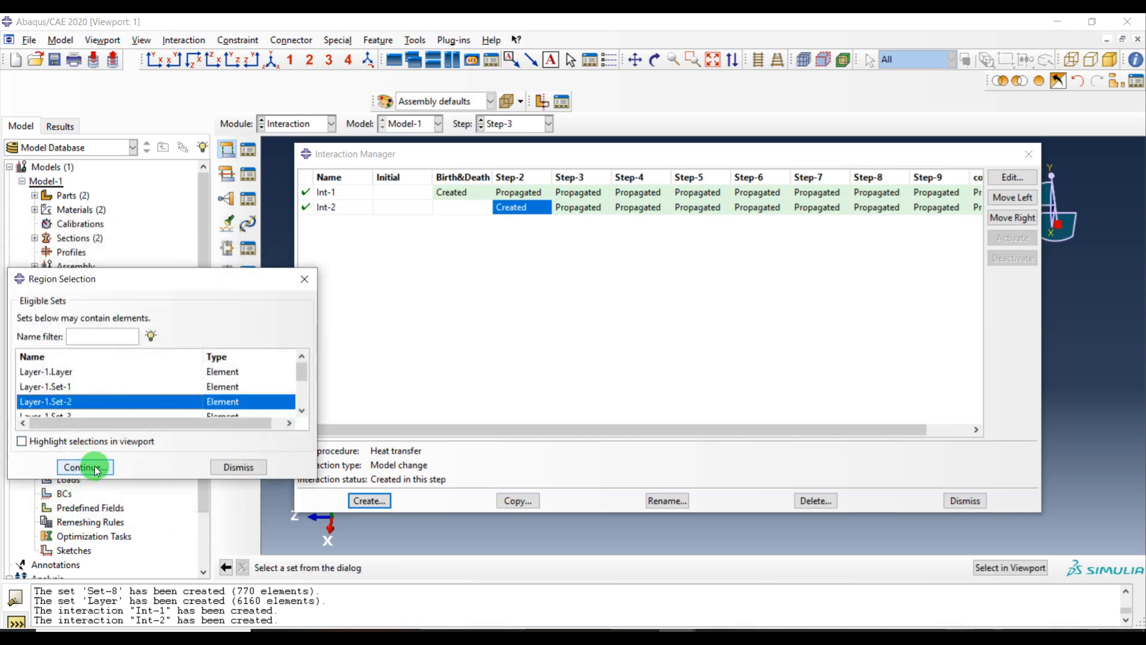
click(84, 467)
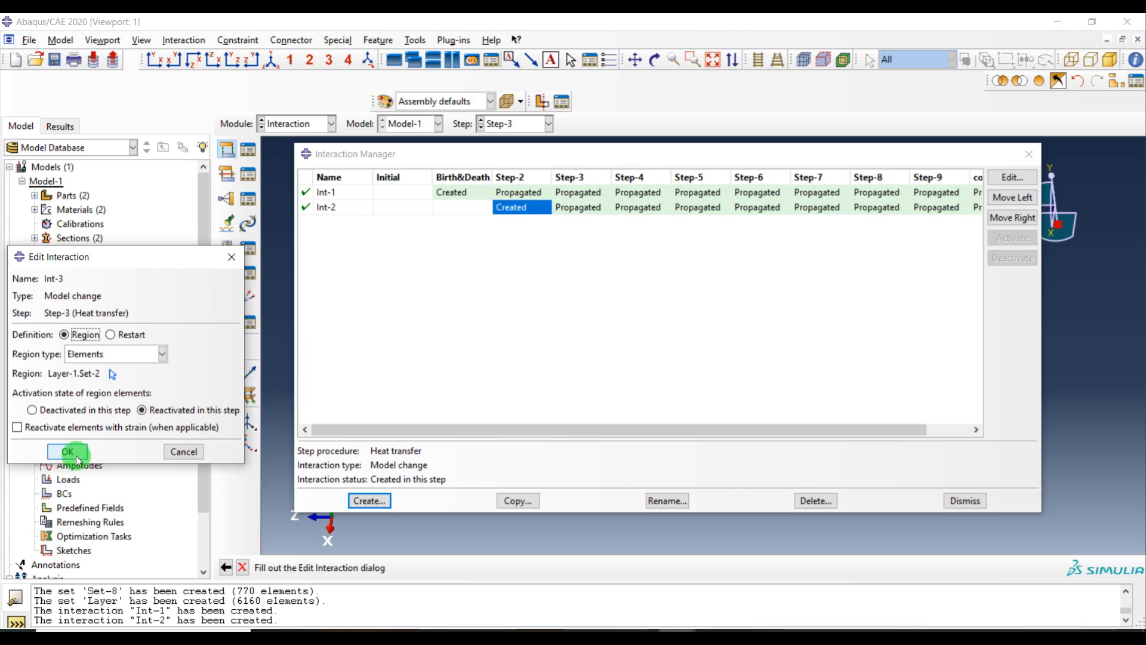
click(68, 452)
Create a Model change interaction in Step-4
click(369, 500)
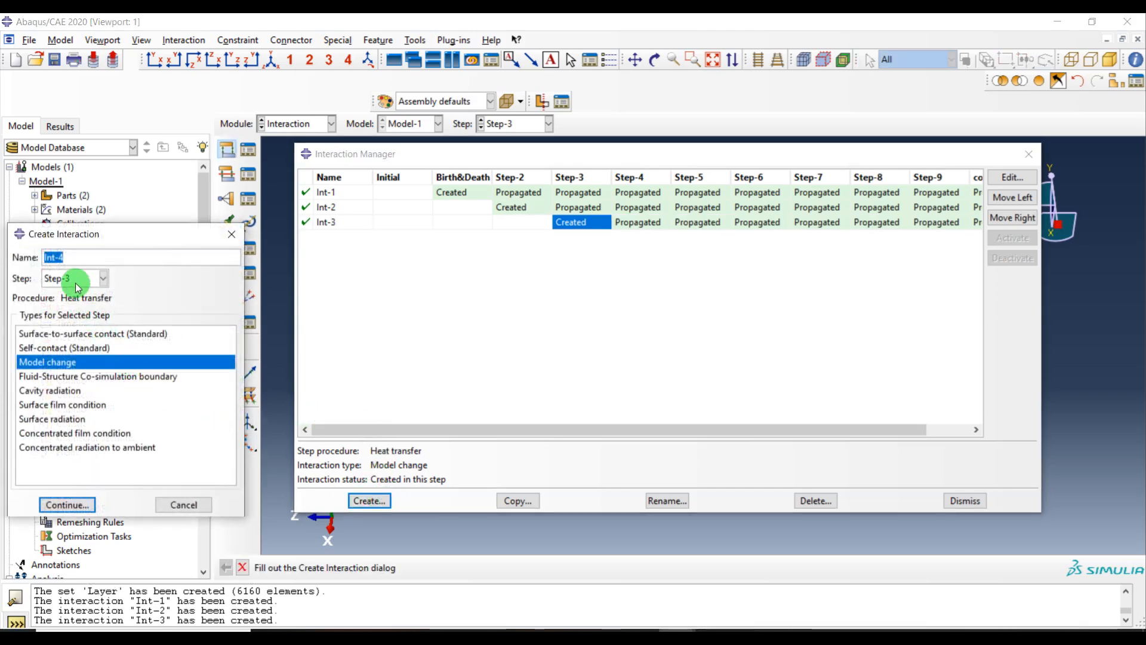
click(76, 284)
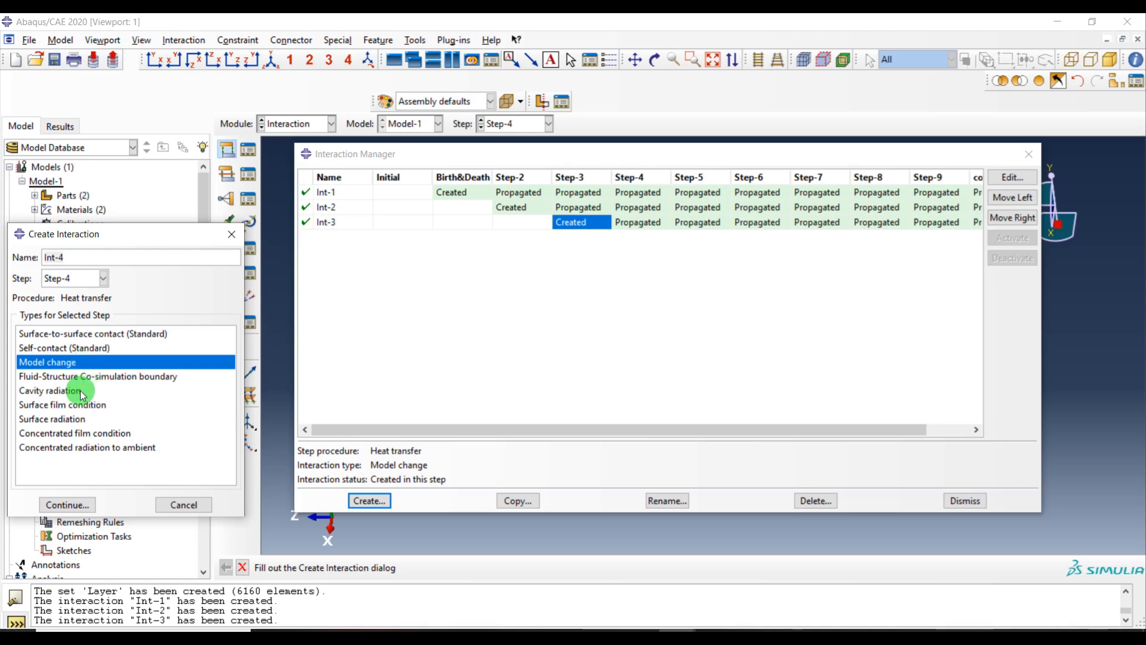
click(71, 505)
Set its region type to Elements and reactivate the Layer-1.Set-3 set in this step
click(153, 354)
click(89, 399)
click(181, 418)
click(88, 373)
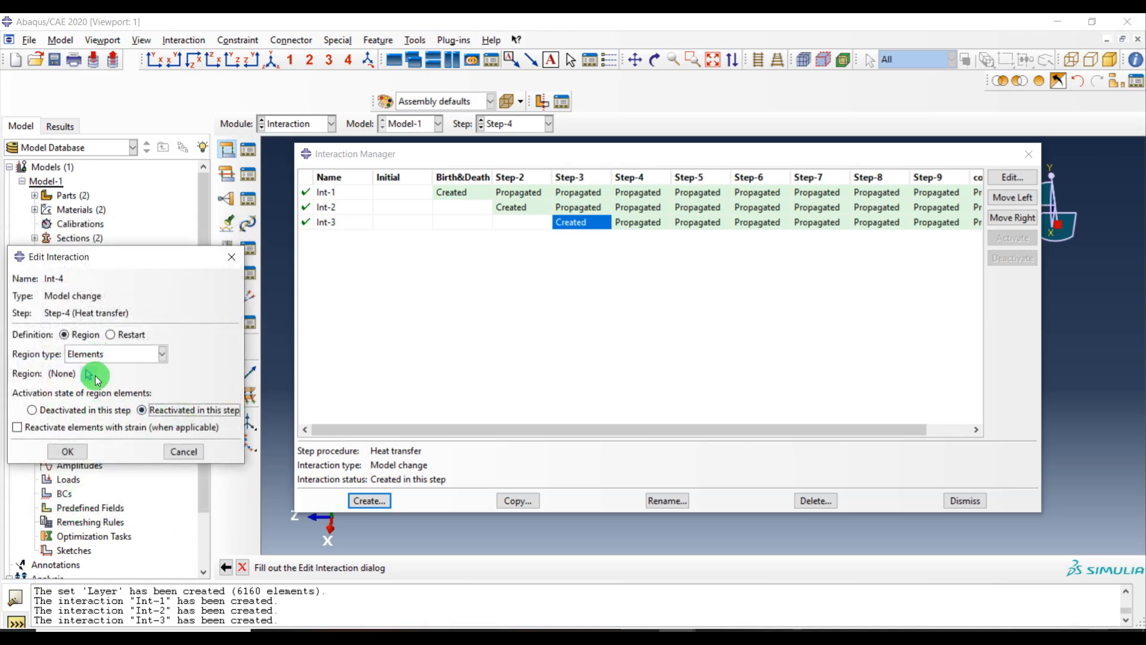
click(73, 409)
click(85, 467)
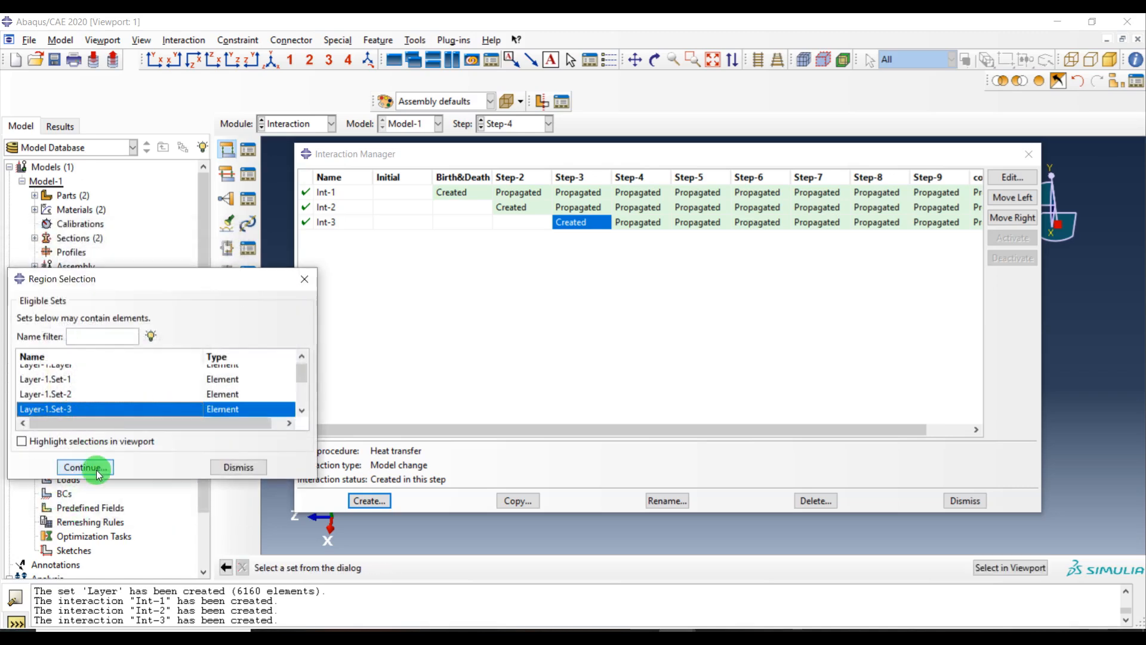
click(68, 451)
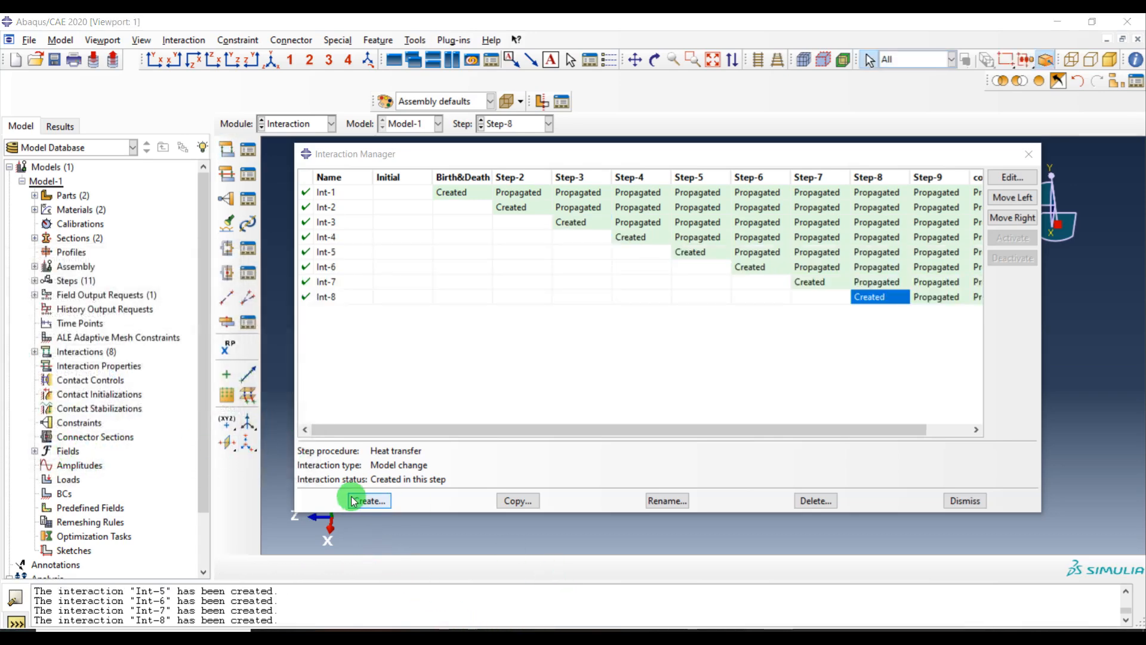
Create a Model change interaction in Step-9
click(363, 500)
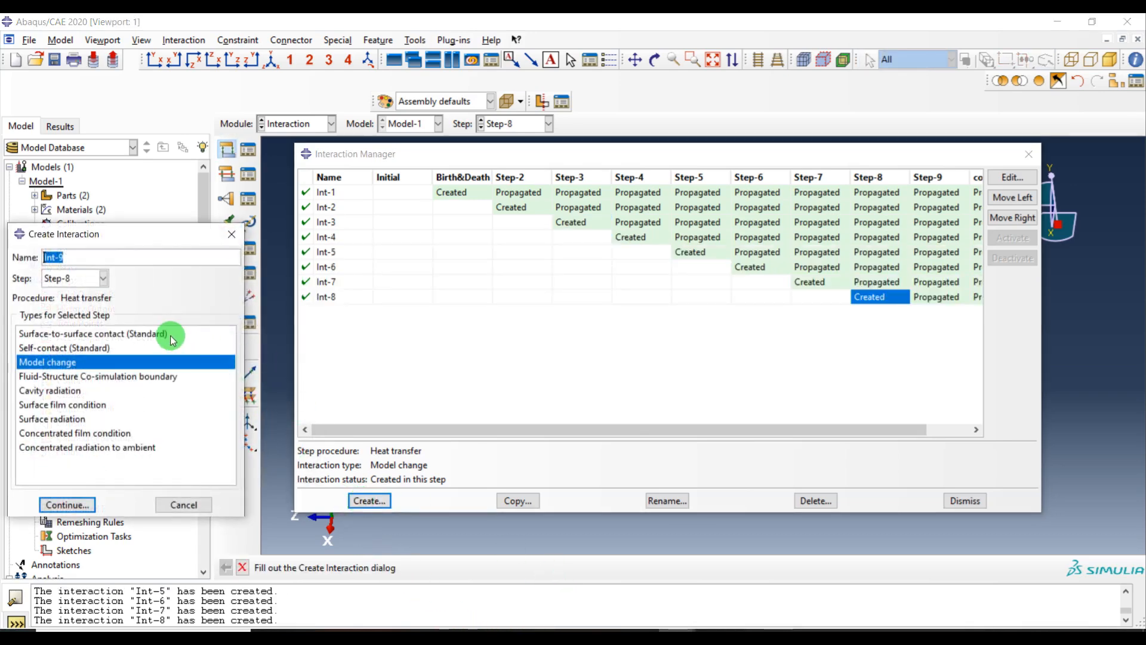
click(83, 281)
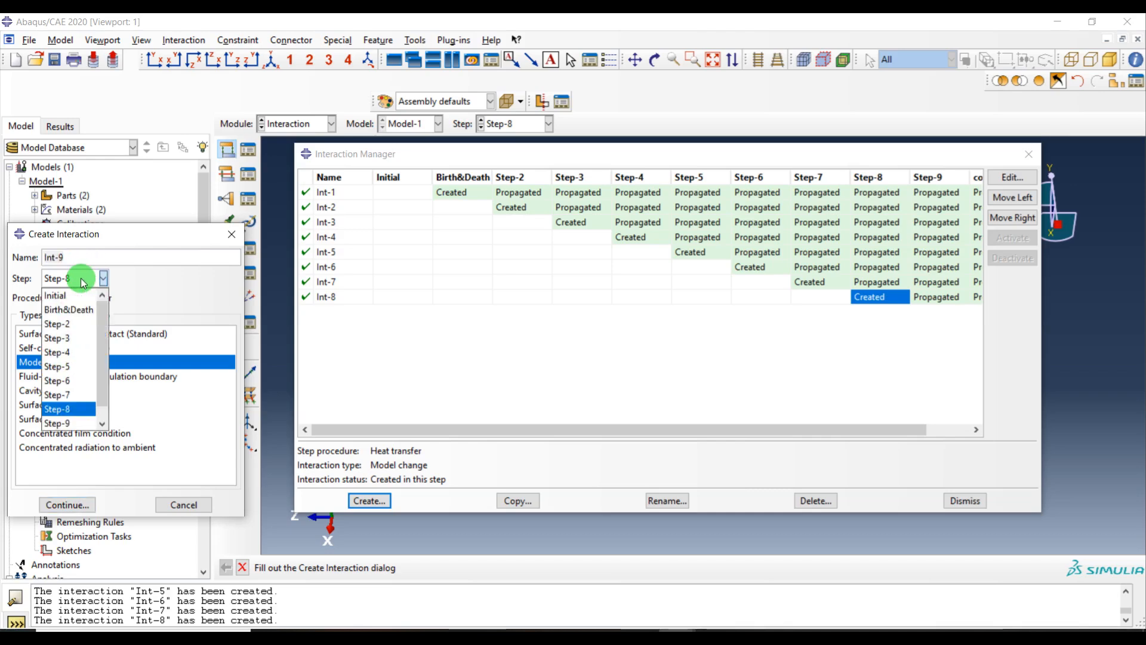
click(66, 423)
click(78, 282)
click(65, 408)
click(69, 513)
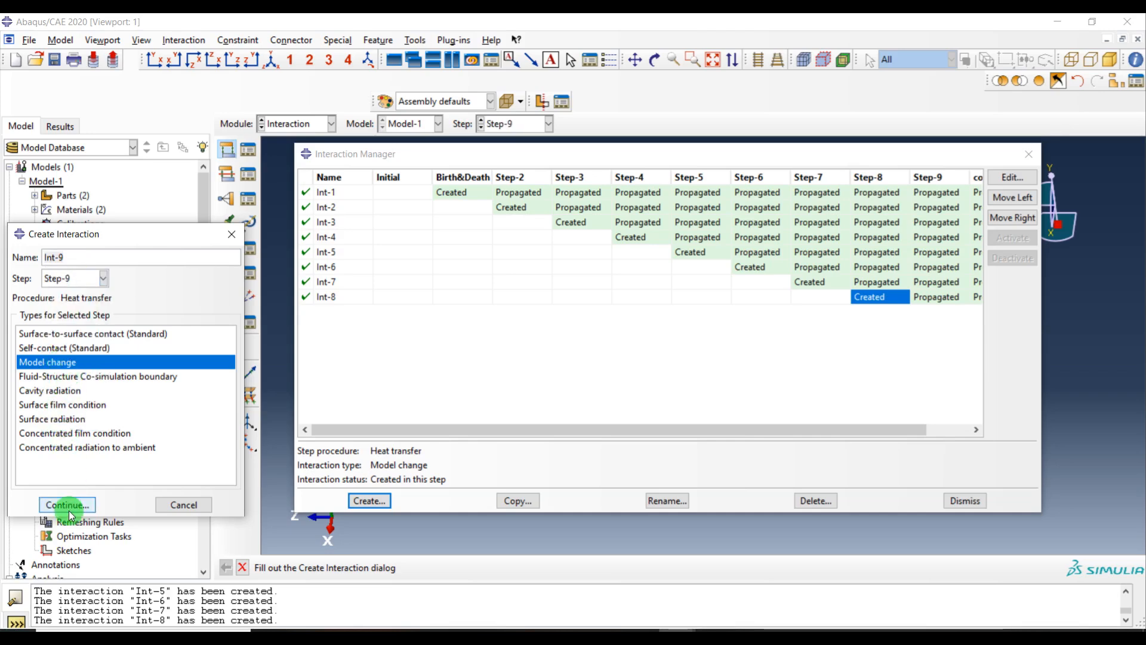
Set its region type to Elements and reactivate the Layer-1.Set-8 set in this step
click(141, 409)
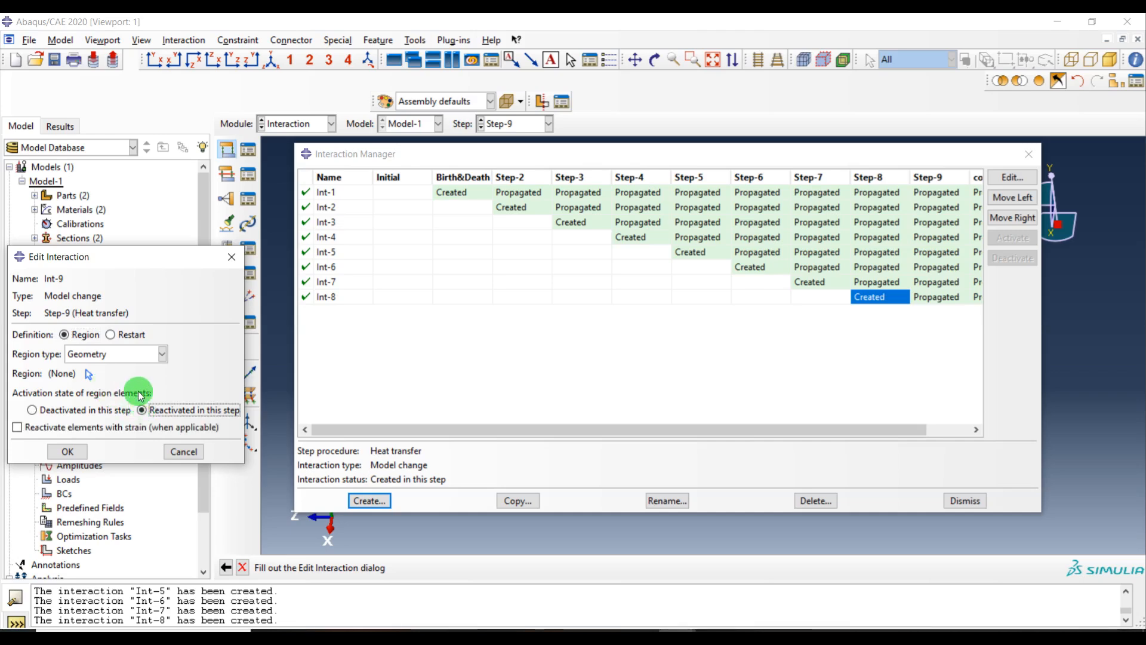
click(89, 354)
click(90, 409)
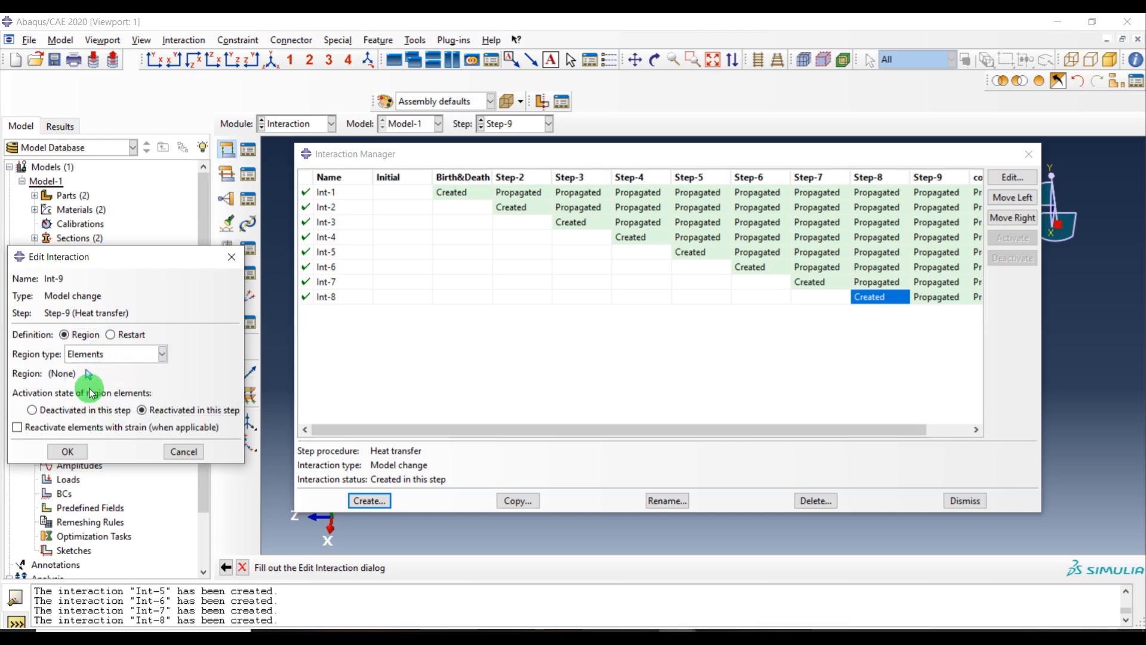
click(89, 376)
click(302, 410)
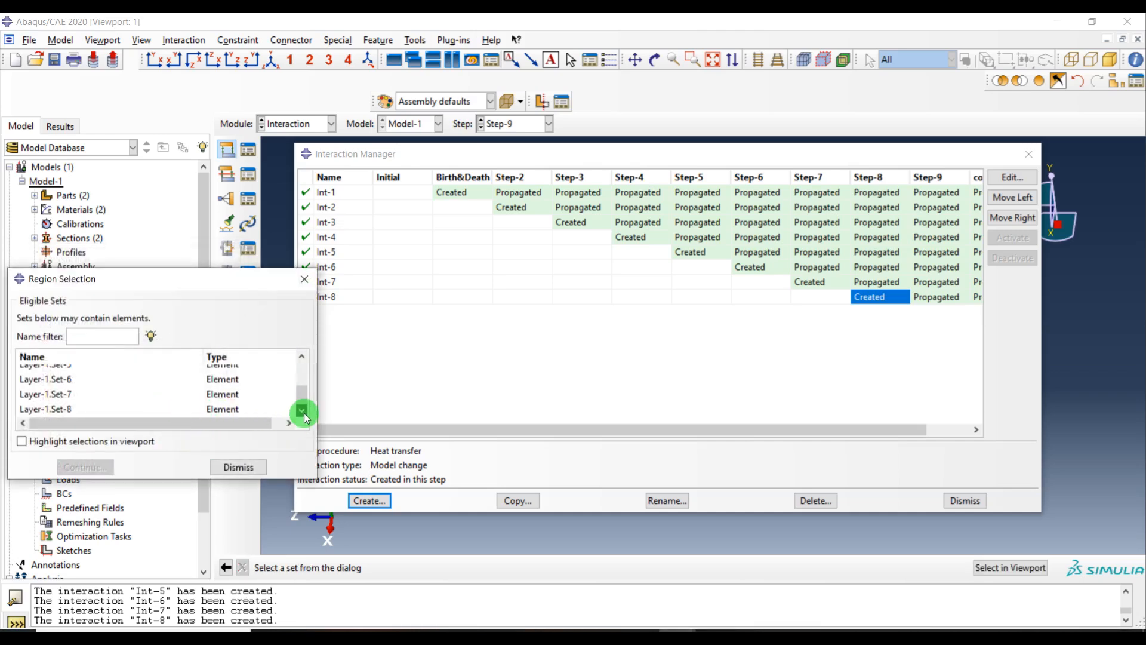
click(120, 409)
click(85, 467)
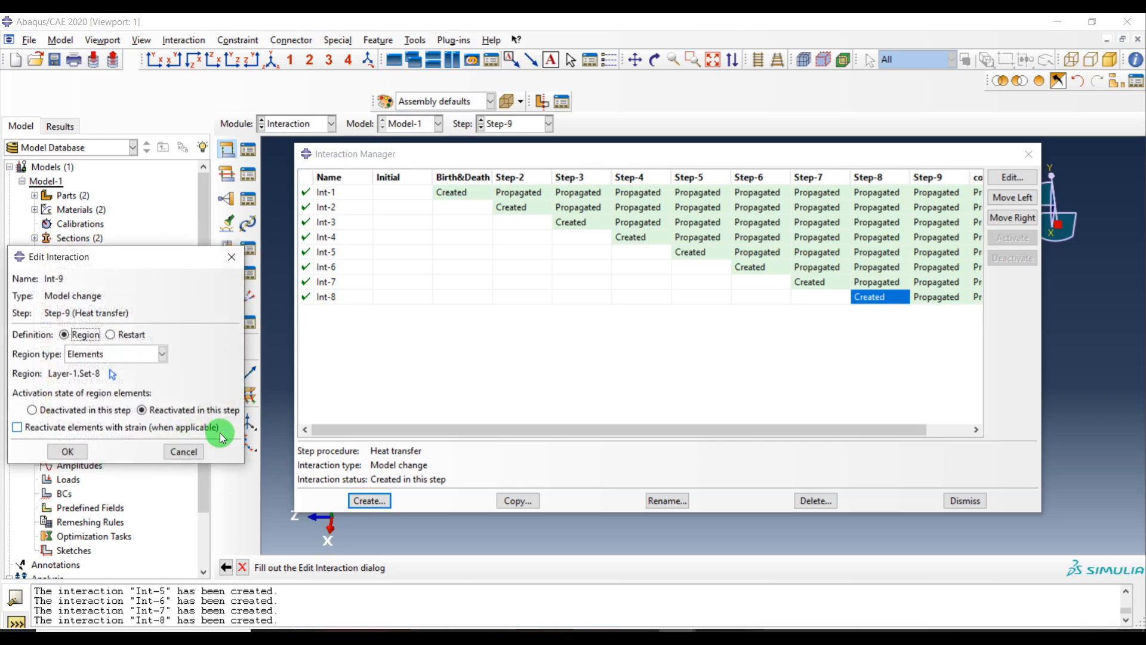
click(68, 452)
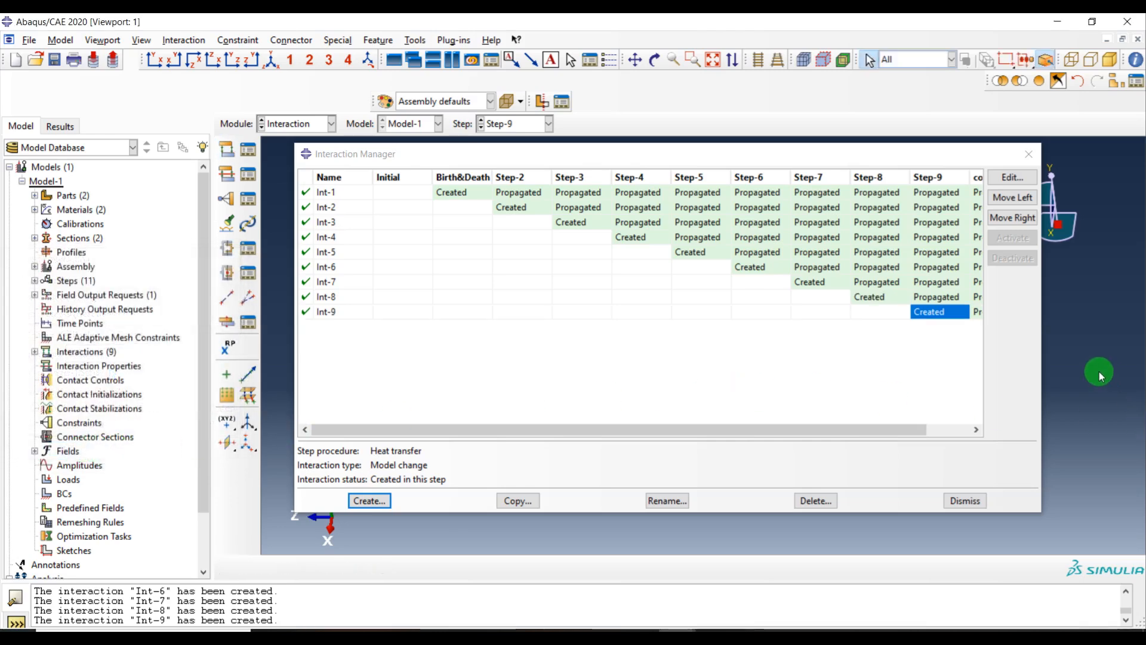
Start a Surface film condition interaction named Surffilmsubstrate in Step-9
drag(1042, 374, 1144, 374)
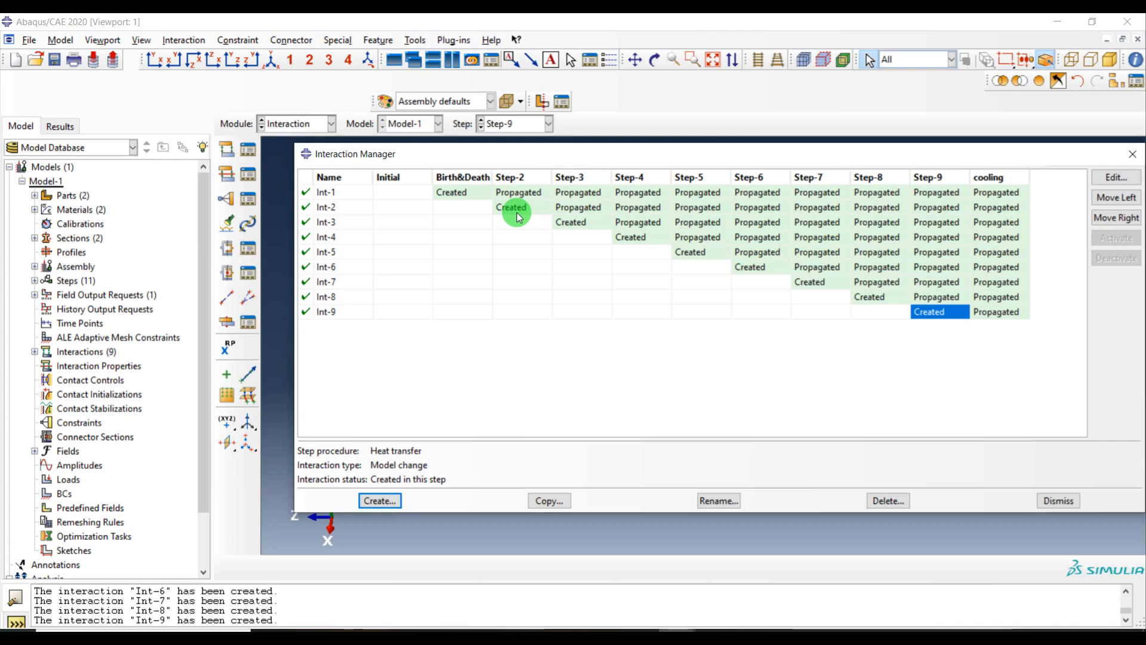
click(380, 501)
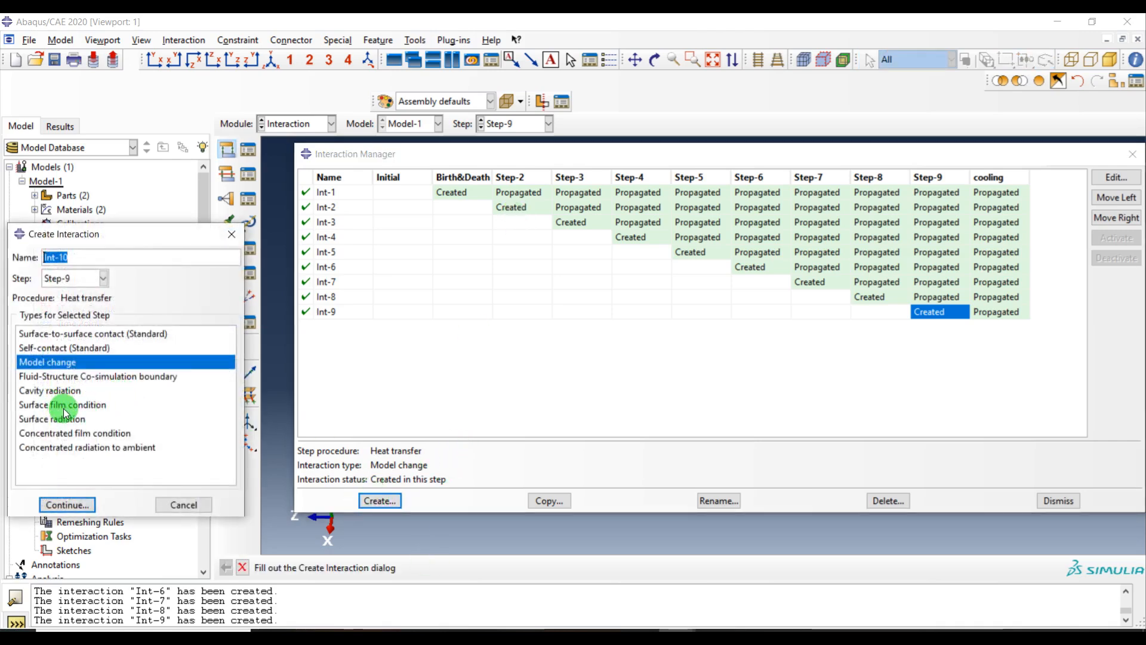
click(64, 406)
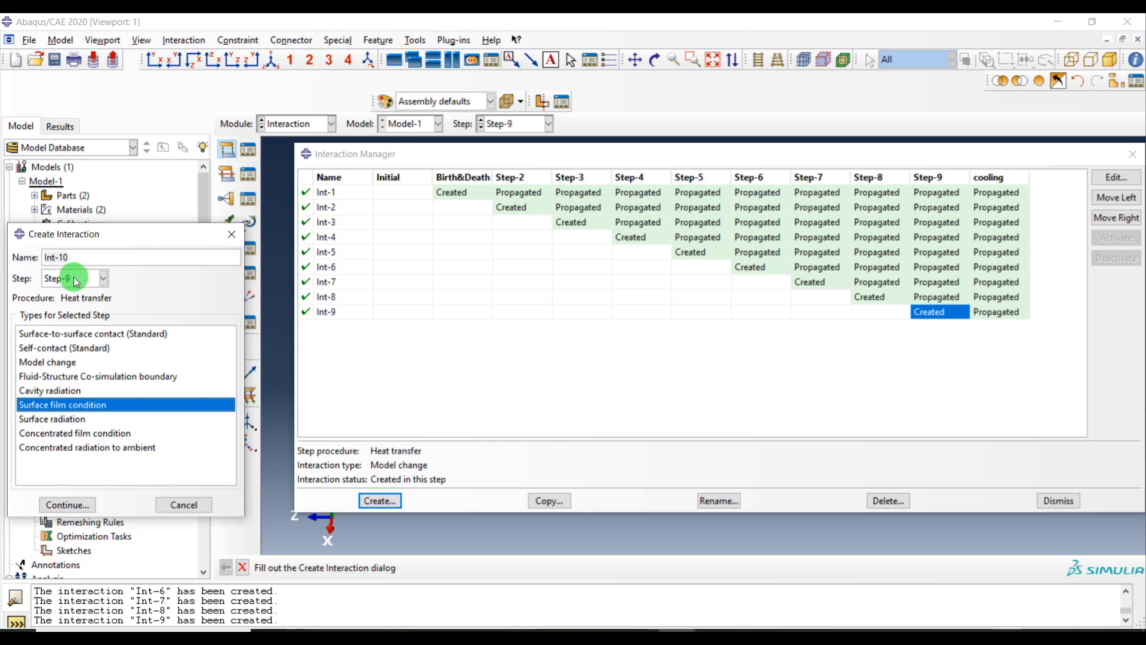
drag(83, 256, 4, 257)
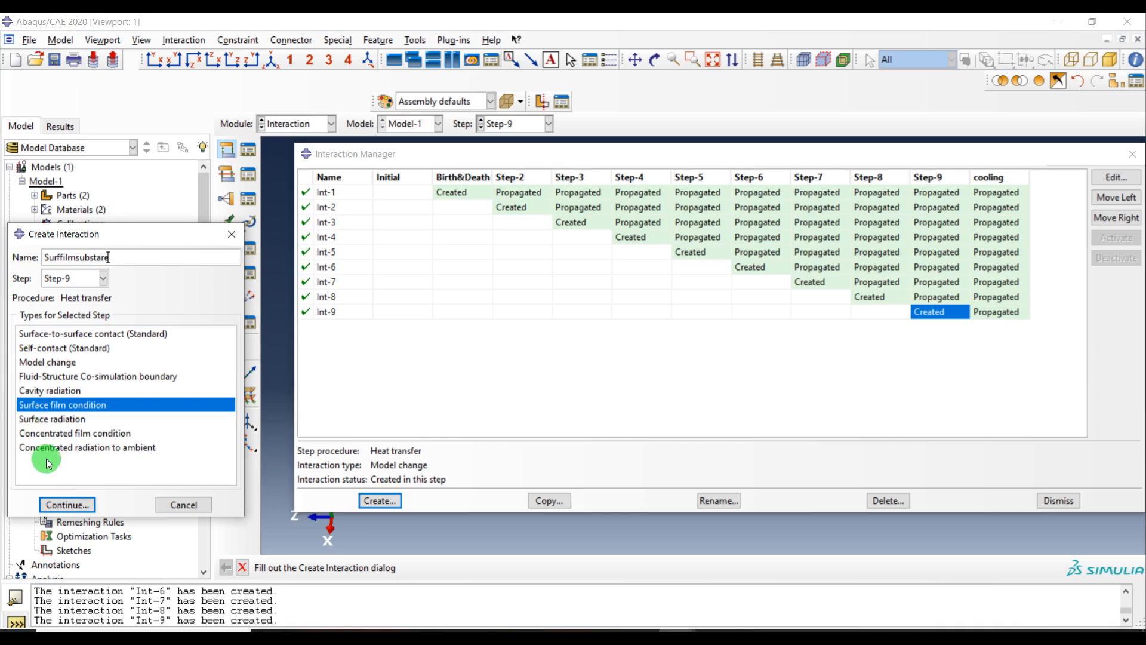
click(65, 504)
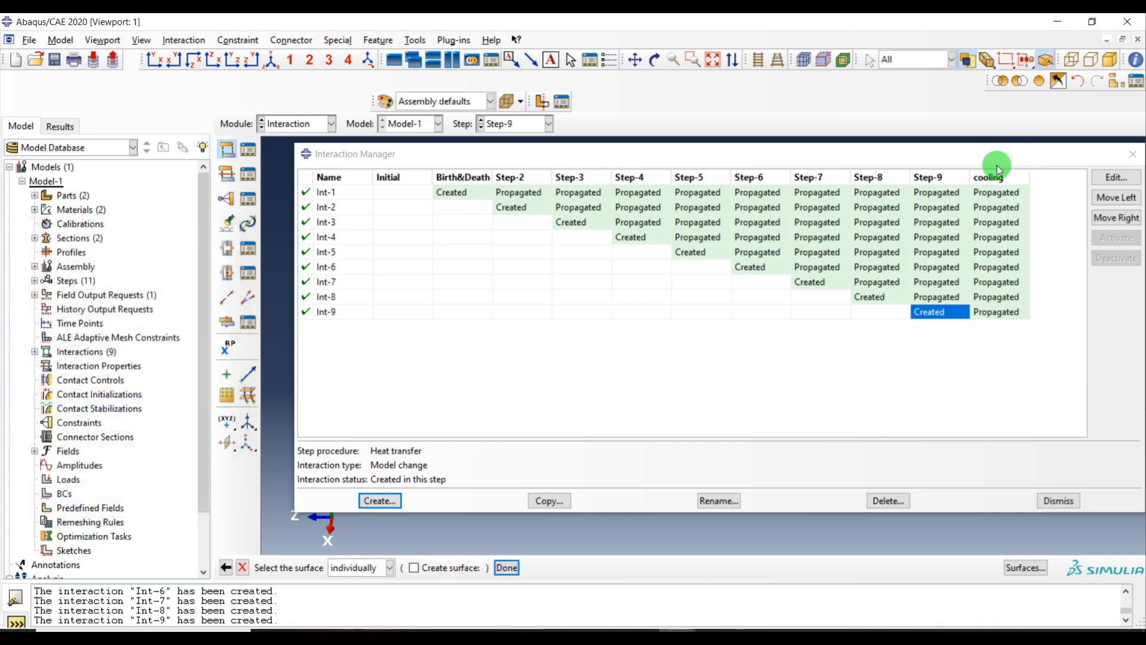
Display only the Substrate-1 part instance in the viewport using a display group
click(1133, 154)
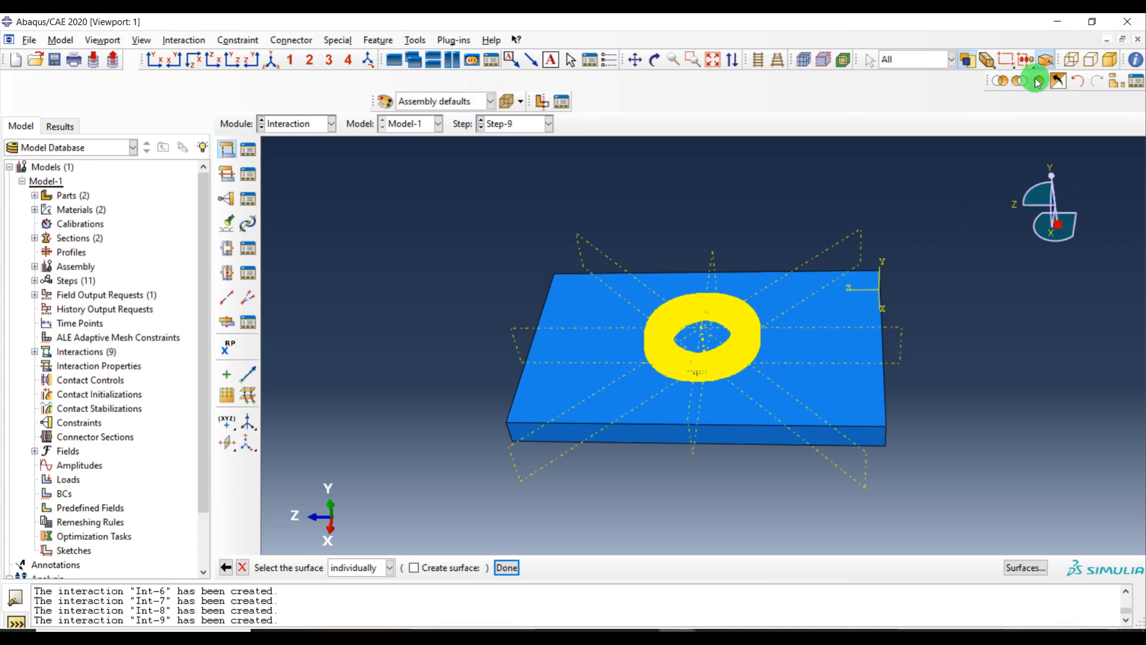
click(1116, 82)
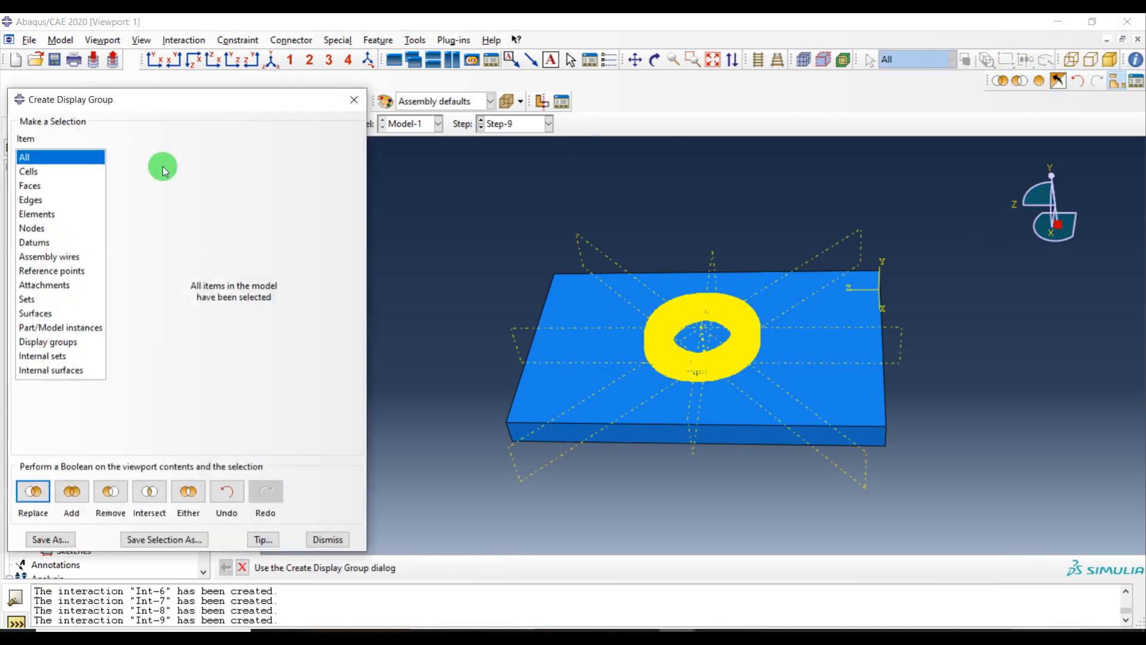
click(55, 328)
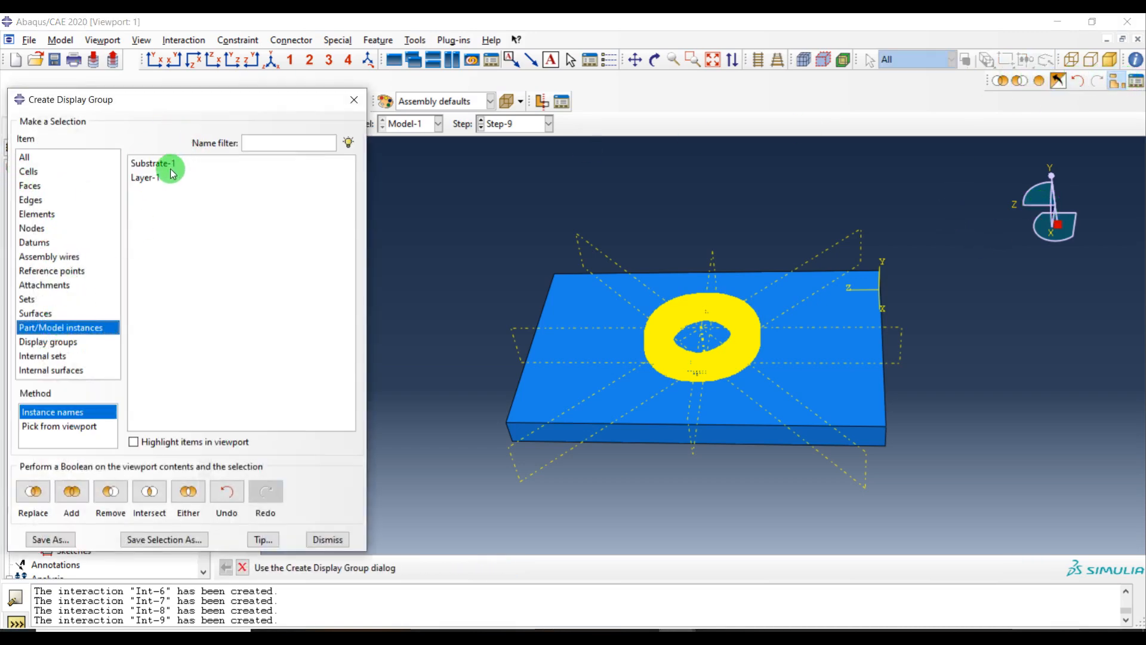
click(157, 163)
click(33, 489)
click(323, 539)
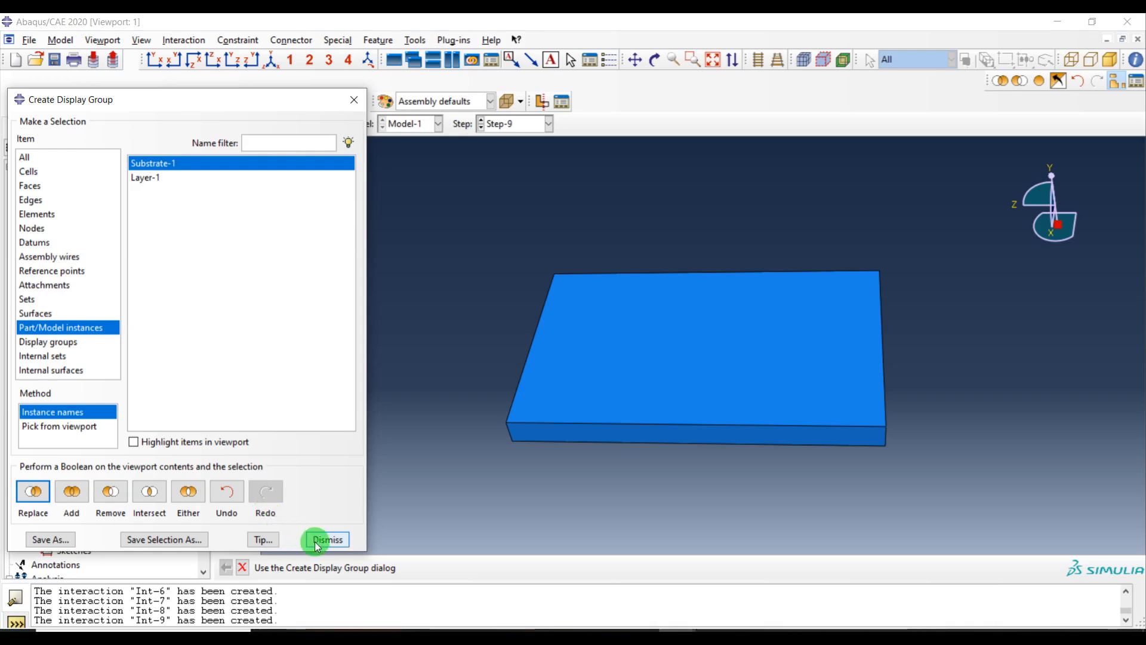
Try to apply the substrate film condition with film coefficient 10 and sink temperature 25, then discard the interaction
drag(955, 212, 489, 537)
middle_click(369, 329)
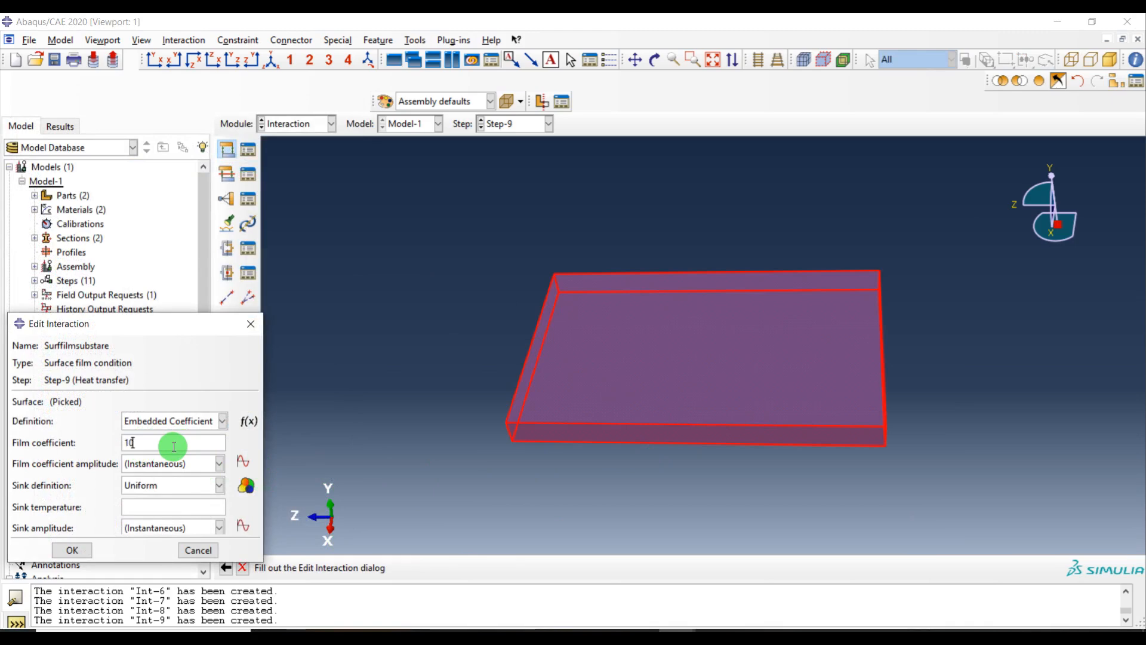
click(156, 507)
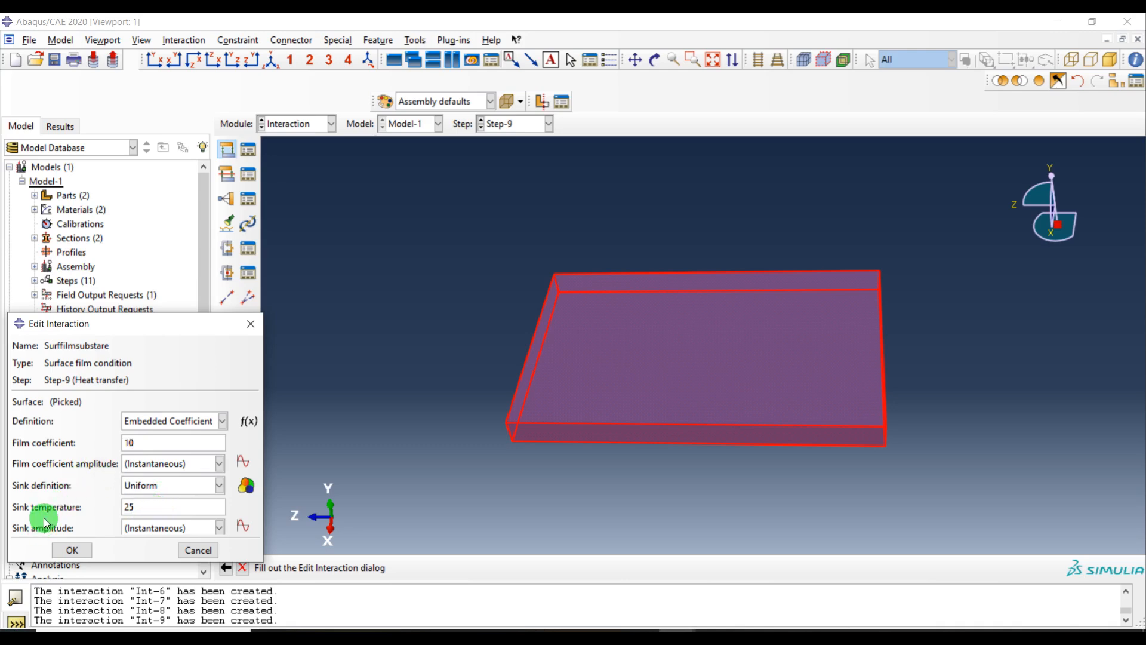
click(73, 550)
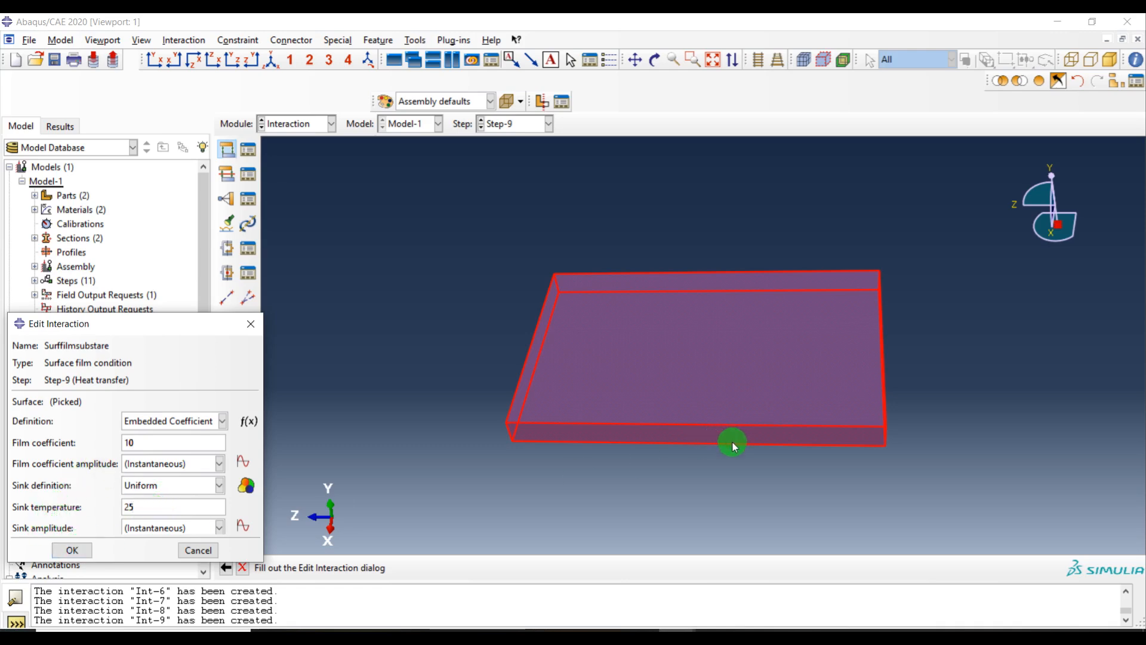
ctrl+alt+drag(732, 468, 705, 350)
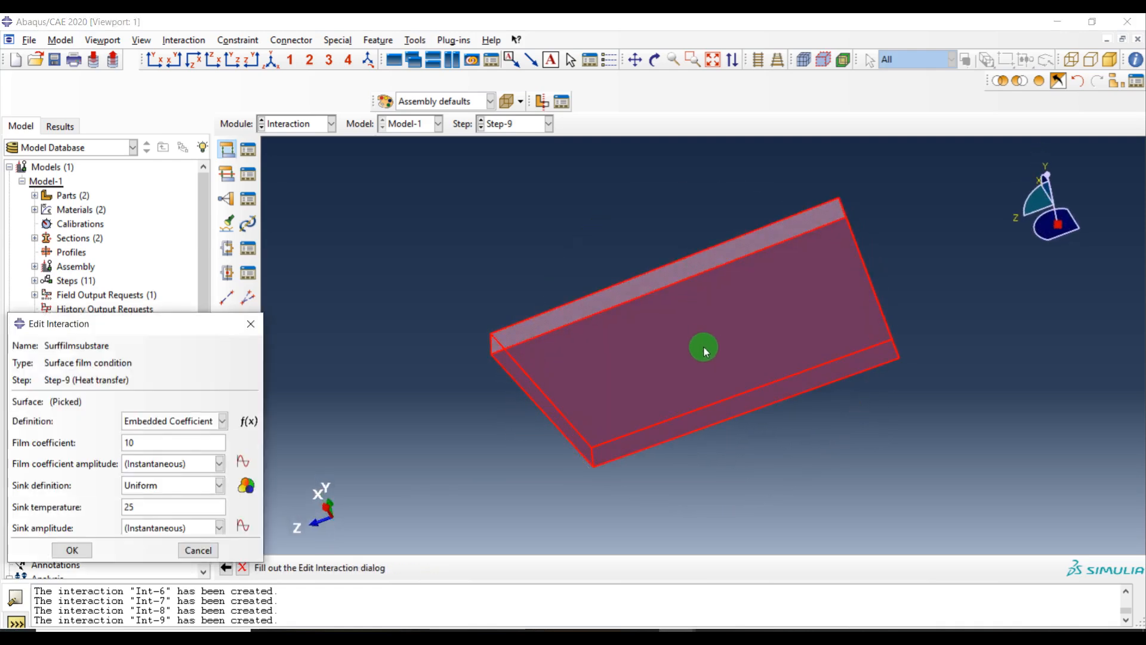
click(704, 352)
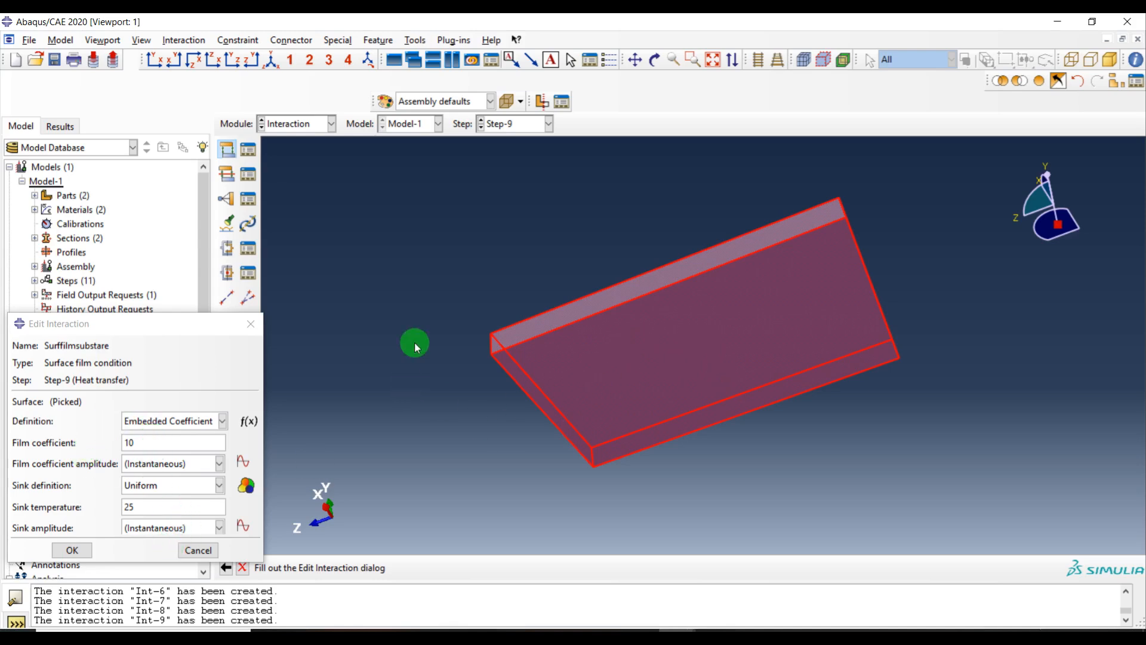
click(196, 547)
click(211, 463)
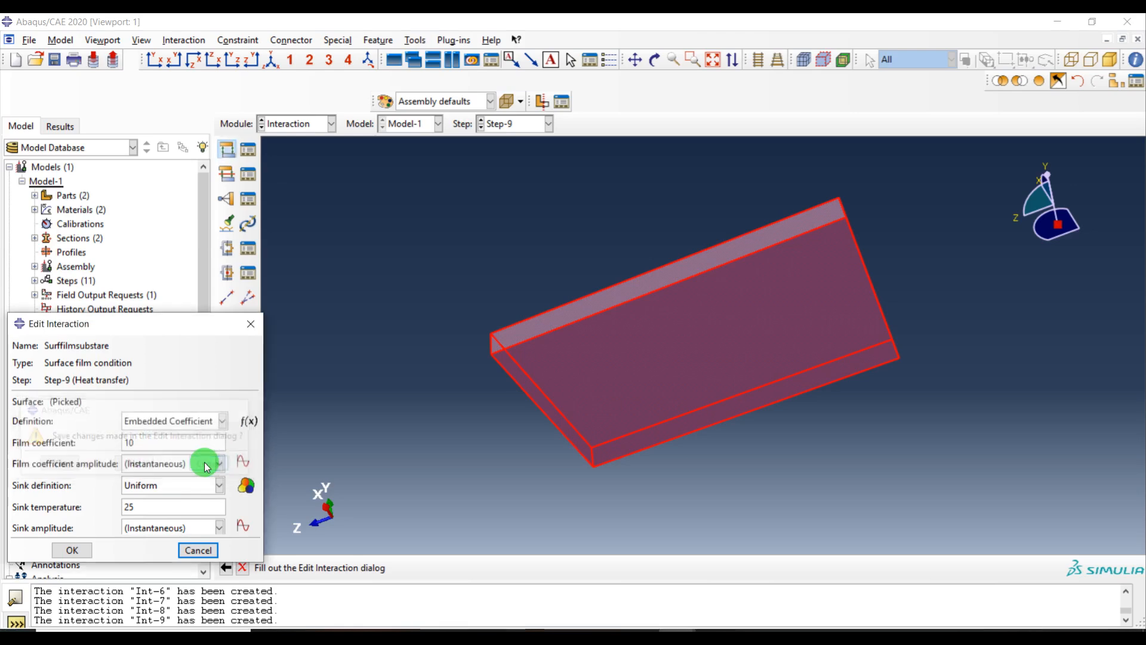
click(198, 548)
click(167, 464)
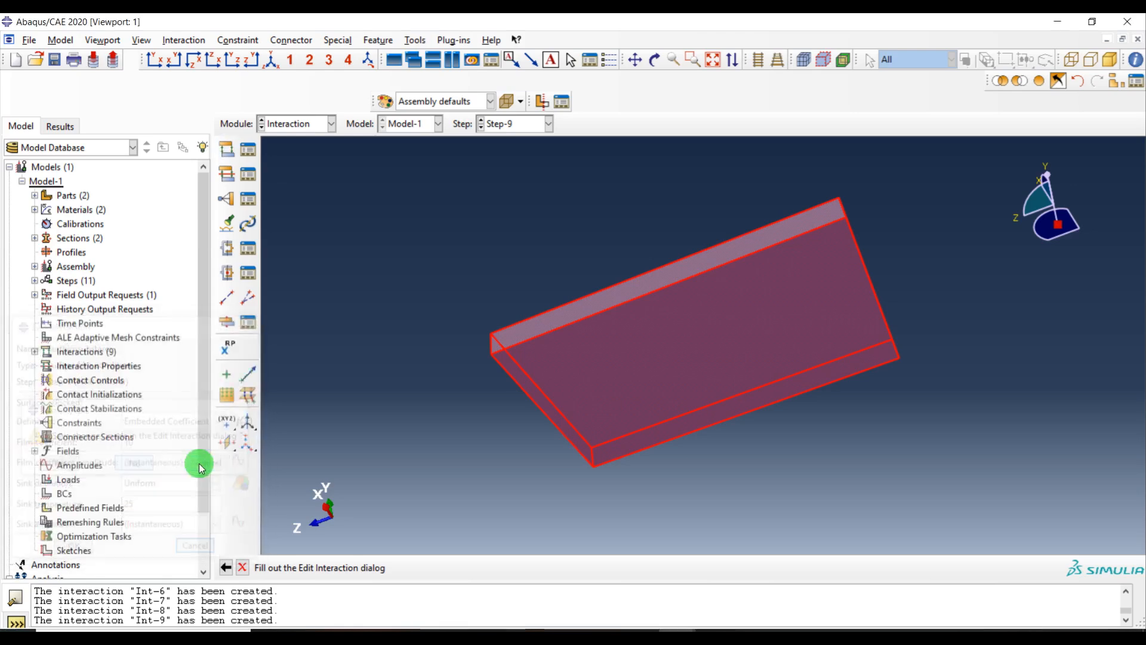
Start a new Surface film condition interaction named Surffilmsubstrate in Step-9
click(227, 173)
click(129, 328)
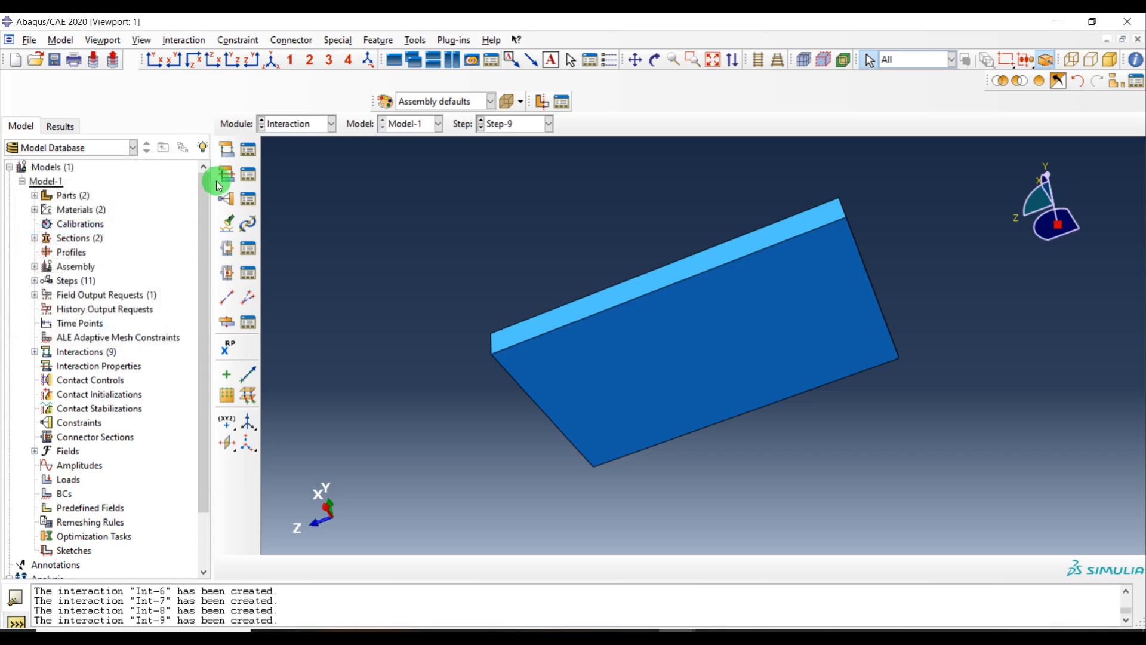
click(227, 150)
click(104, 405)
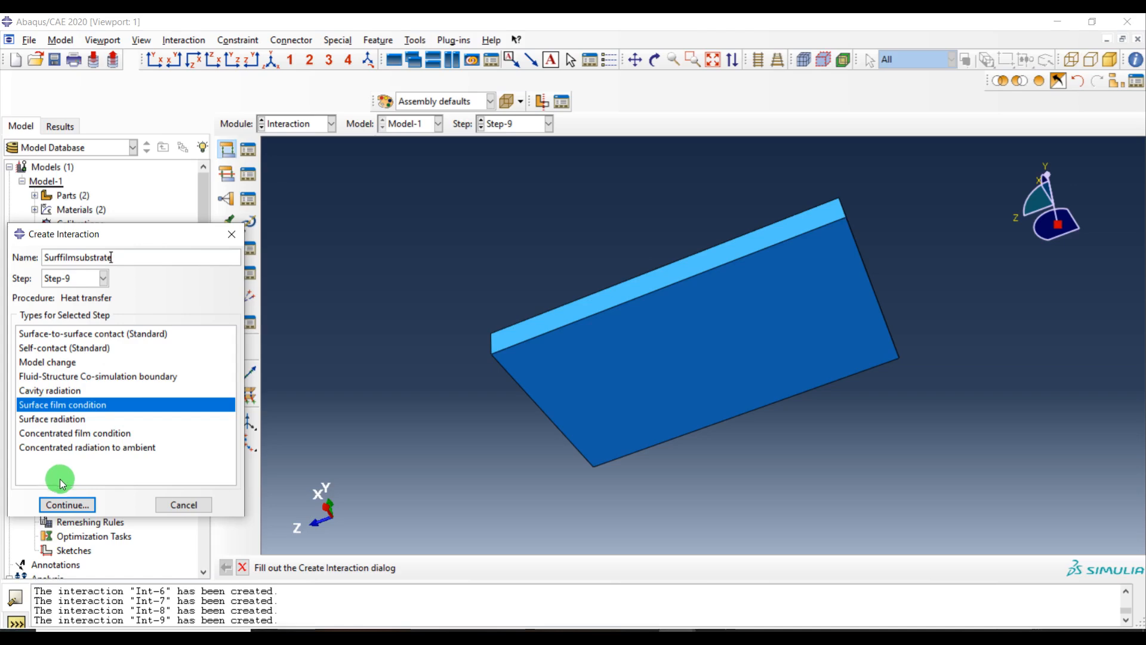
click(65, 505)
Select the substrate's outer surfaces, enter the film coefficient and set the sink temperature to 25
drag(863, 203, 490, 472)
ctrl+click(625, 350)
ctrl+alt+drag(740, 317, 815, 390)
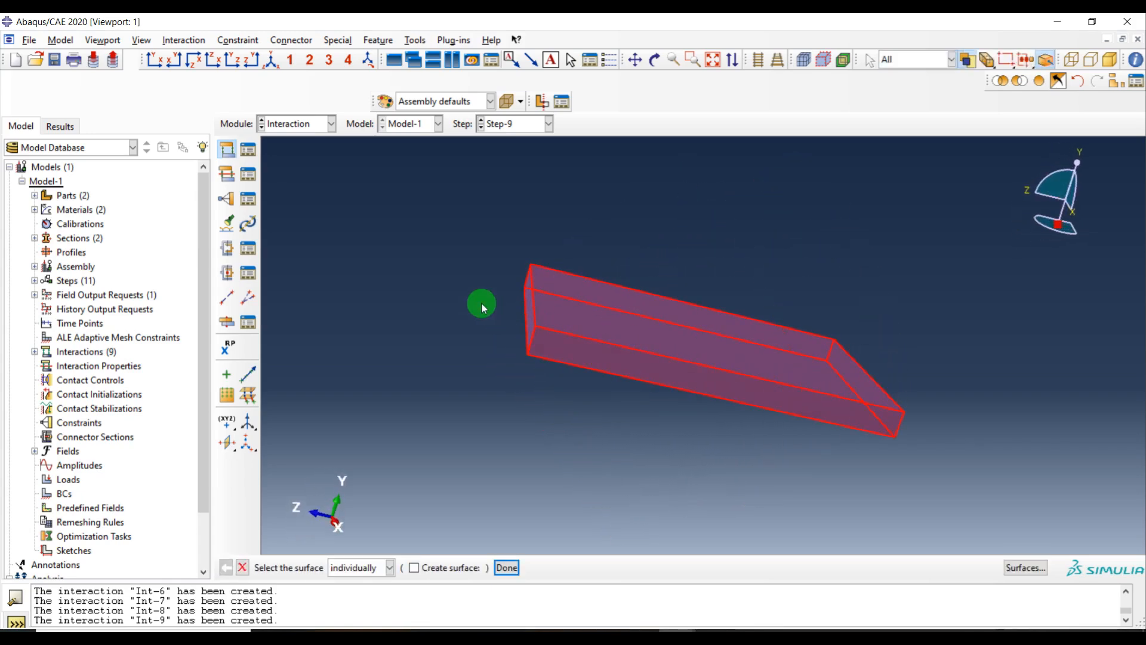
ctrl+alt+drag(481, 302, 472, 353)
middle_click(511, 267)
click(162, 442)
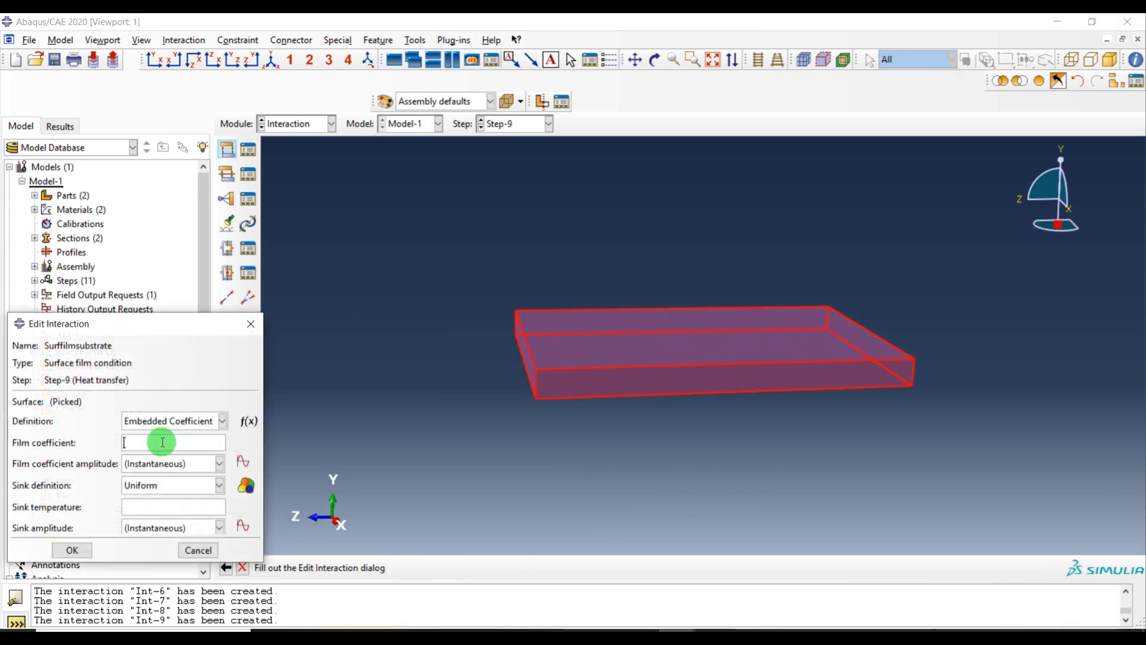
click(161, 507)
text(25)
click(71, 549)
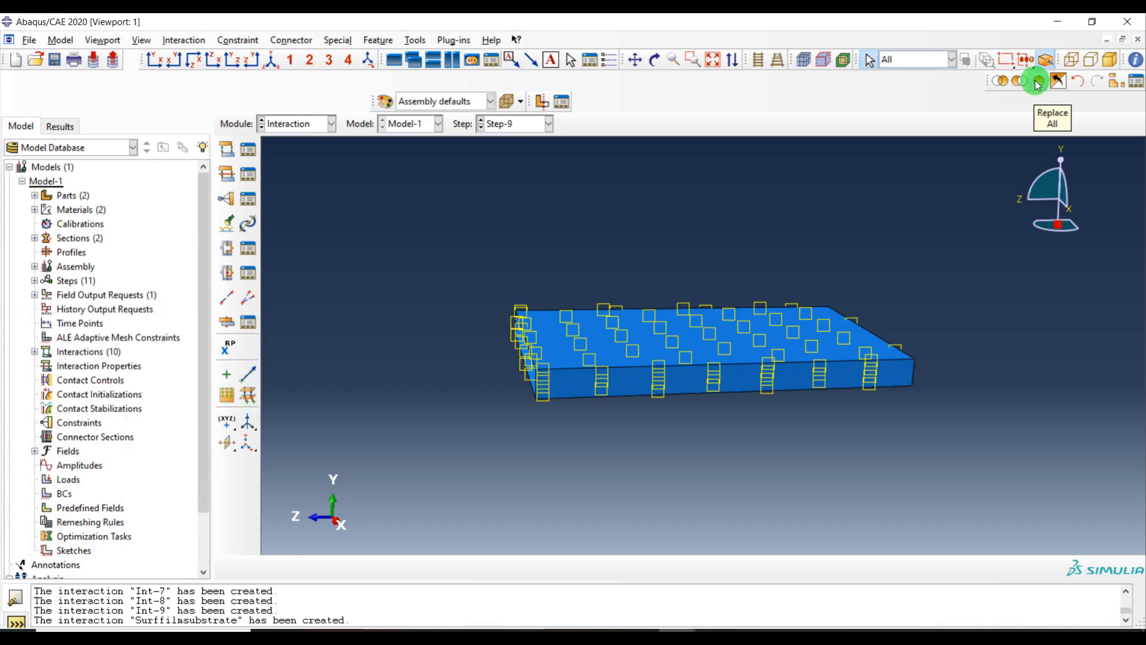
Display only the Layer-1 part instance in the viewport using a display group
click(1114, 81)
click(156, 177)
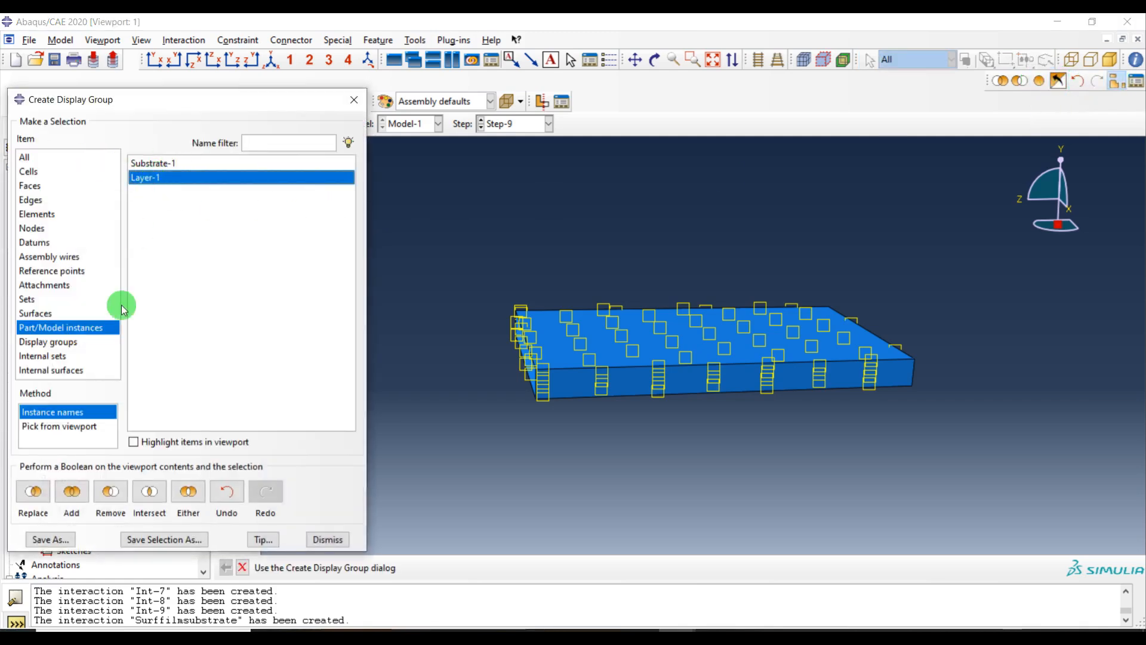
click(23, 494)
click(328, 539)
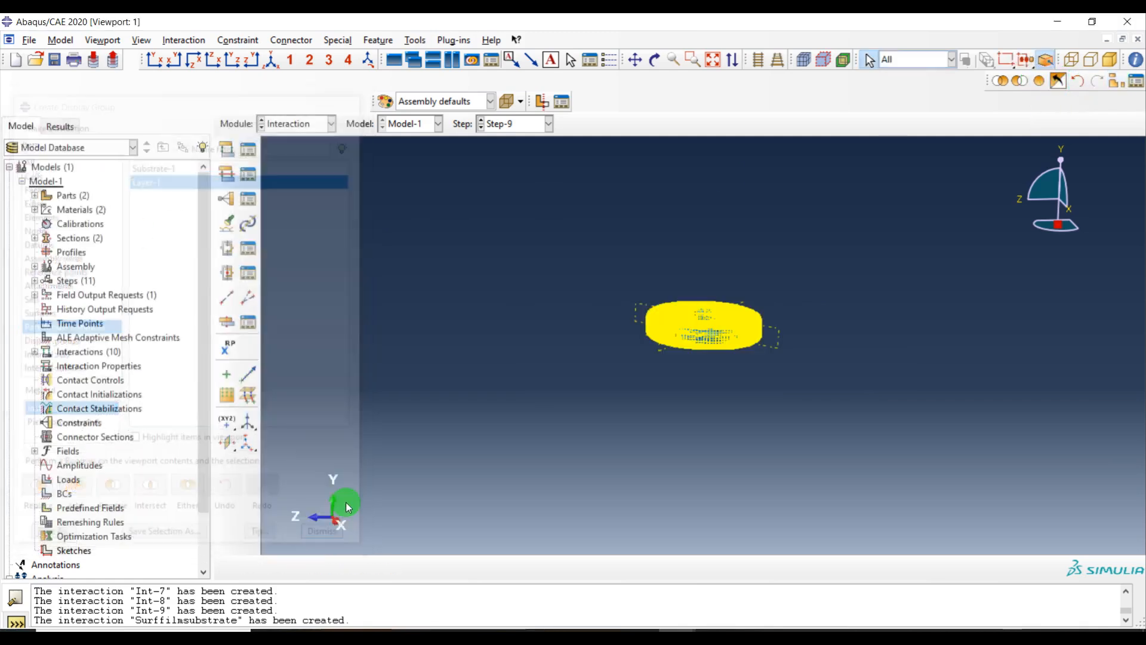
Start a Surface film condition interaction named SurffilmLayer in the Birth&Death step
click(226, 149)
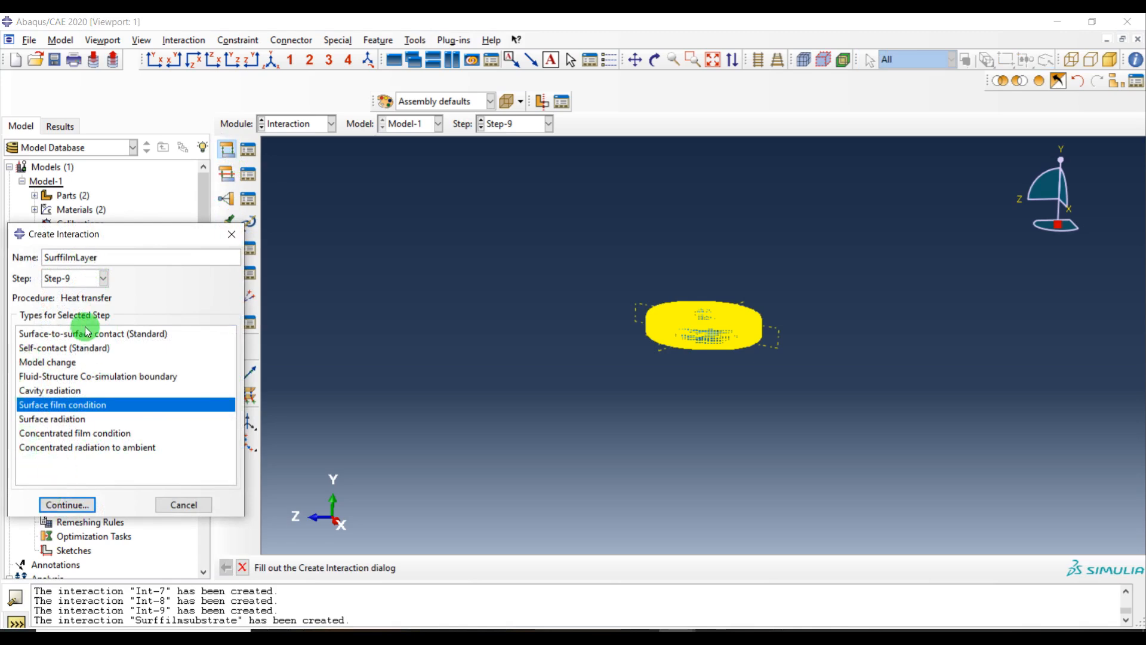
click(70, 279)
click(68, 408)
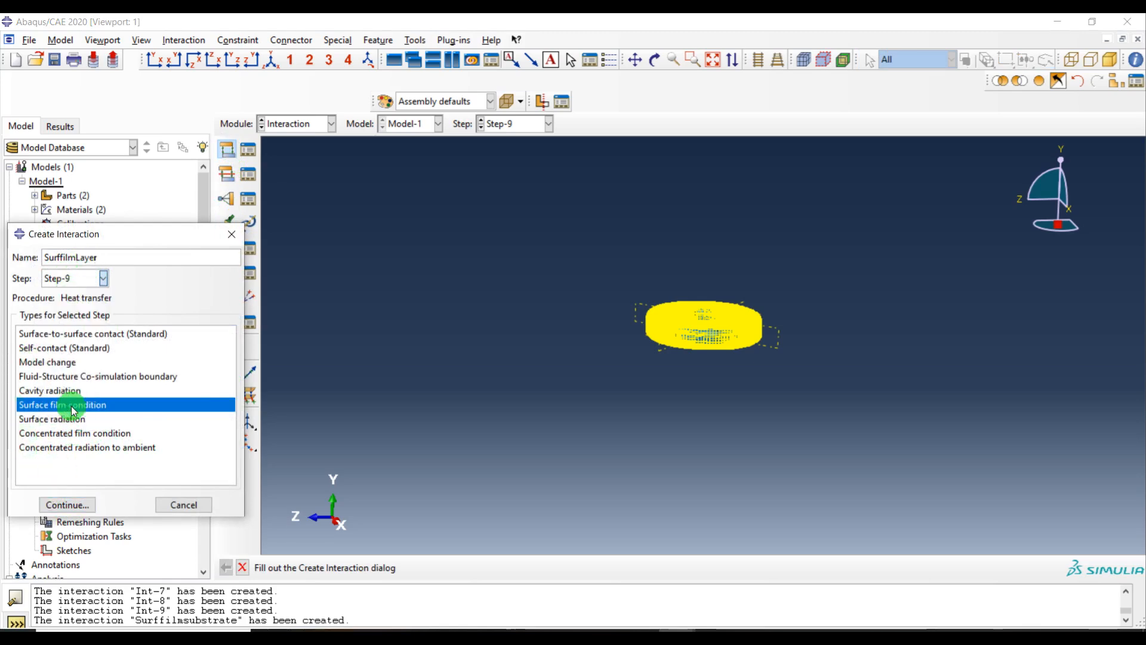
click(71, 279)
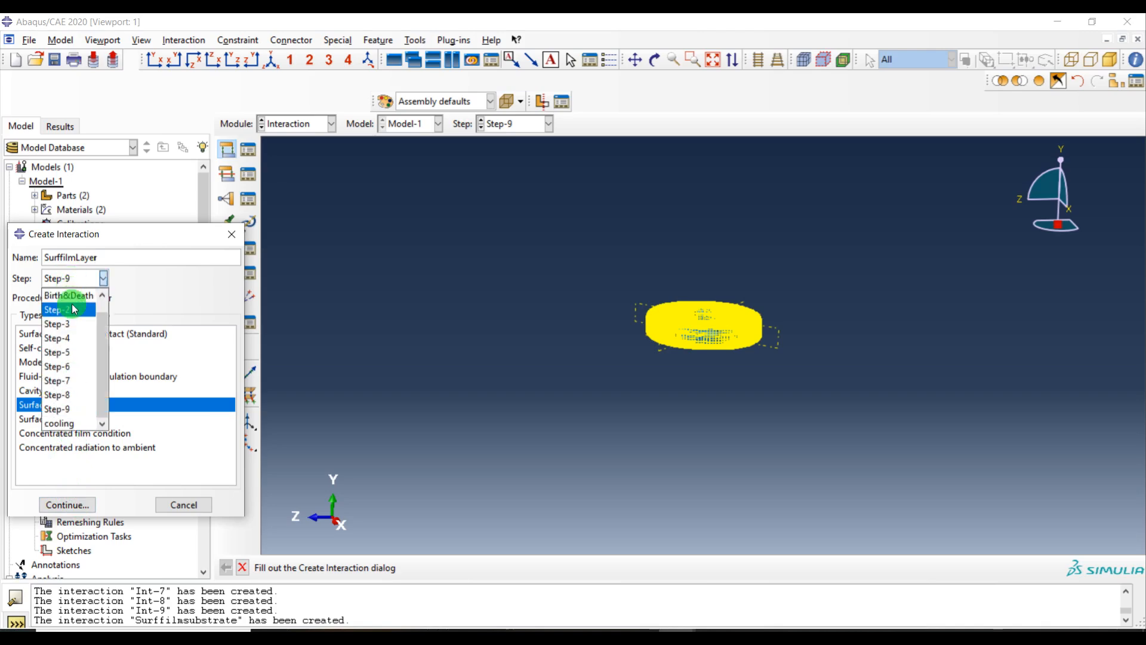
click(74, 299)
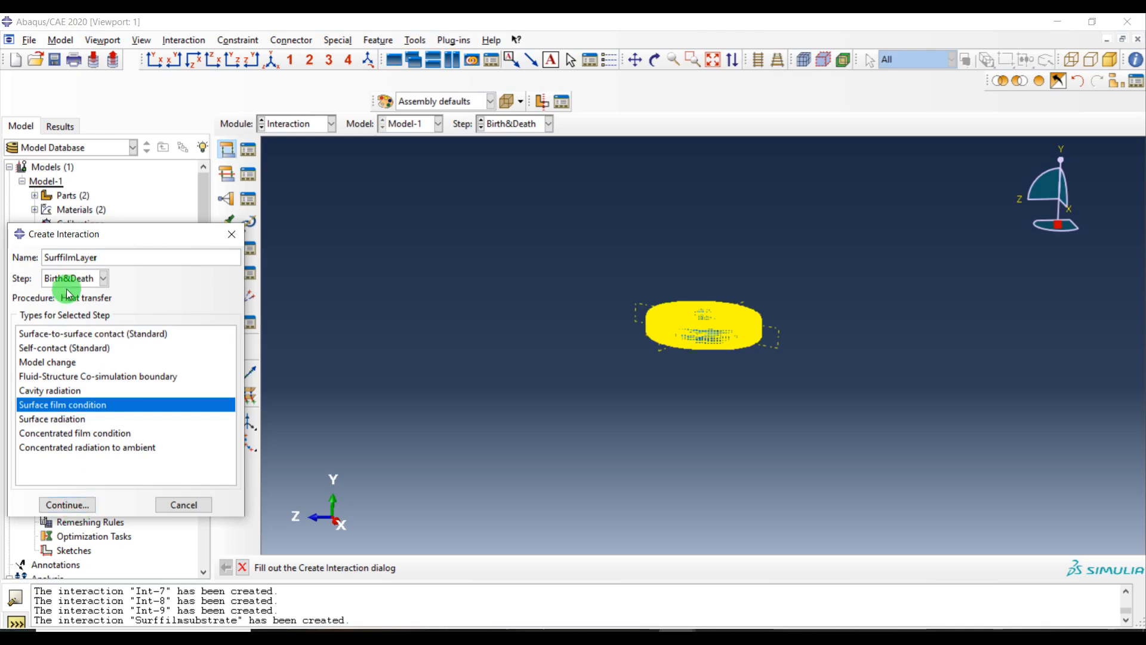
click(67, 505)
Select the layer's surfaces and set film coefficient 242 and sink temperature 25
drag(823, 253, 514, 495)
middle_click(488, 334)
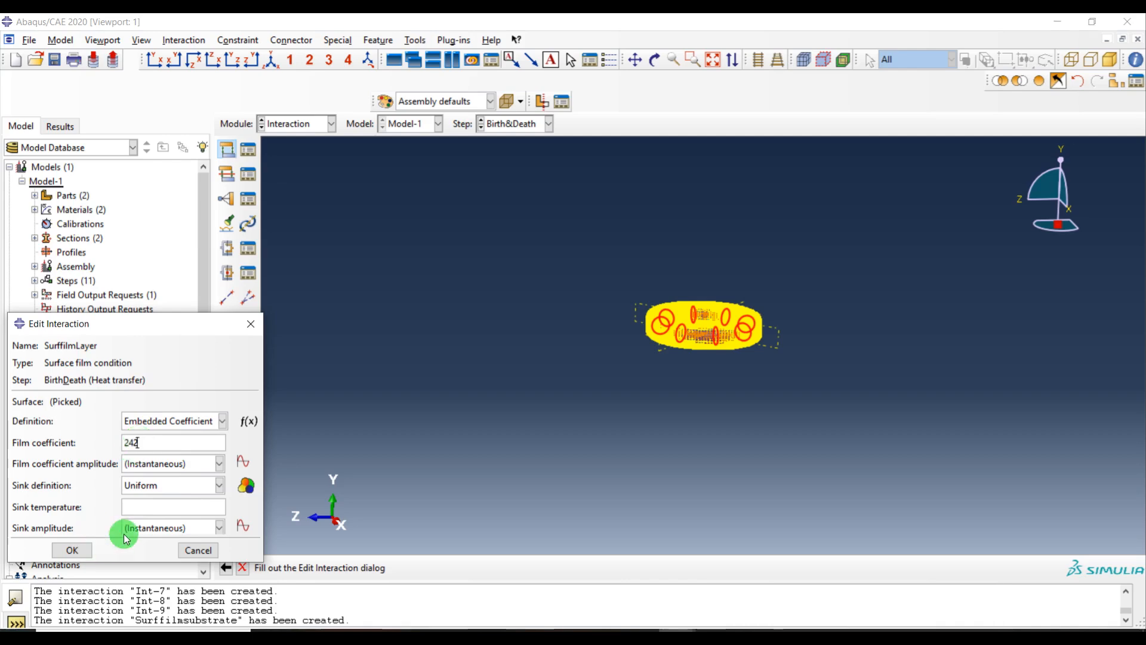
click(145, 512)
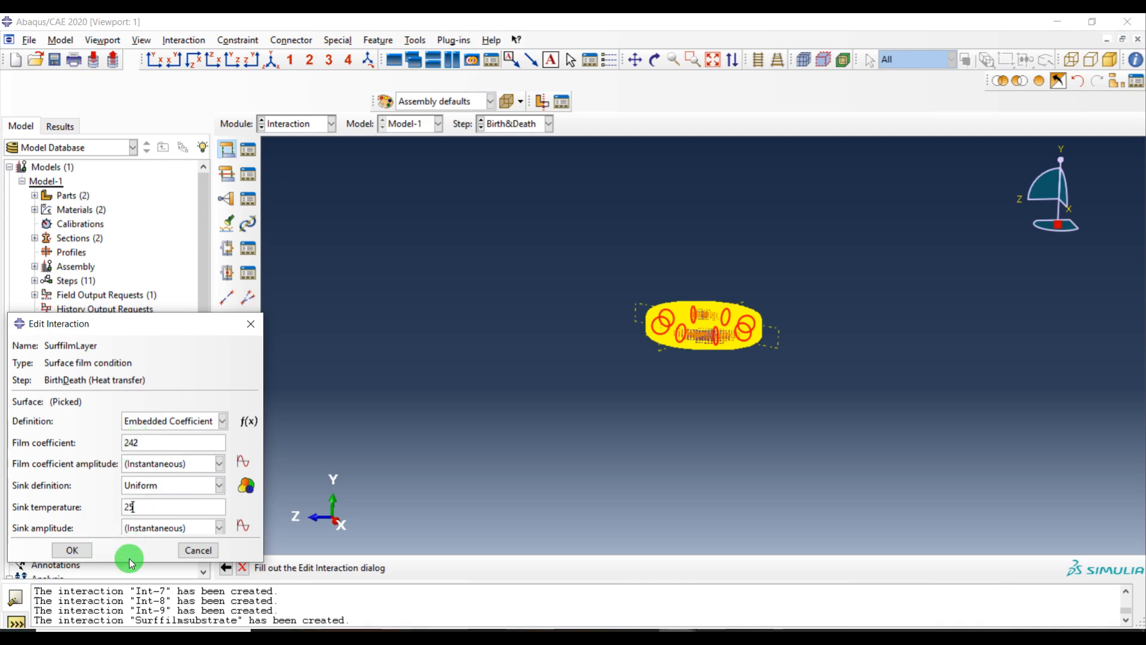
click(86, 553)
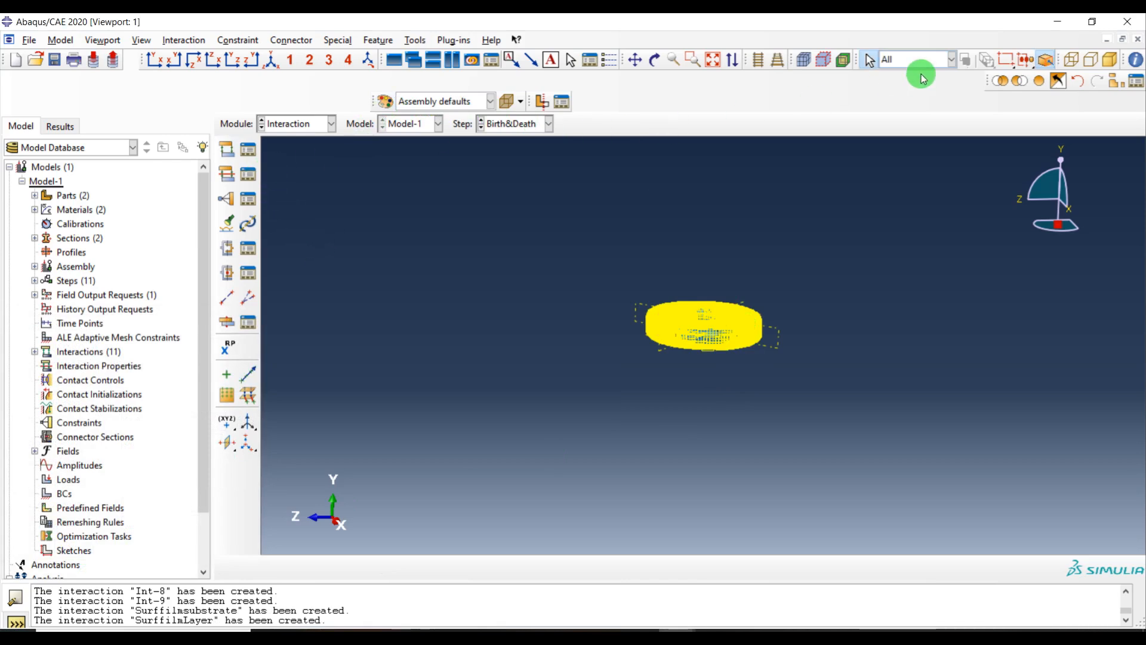
Move the Surffilmsubstrate interaction's creation from Step-9 back to the Birth&Death step in the Interaction Manager
click(248, 149)
click(931, 341)
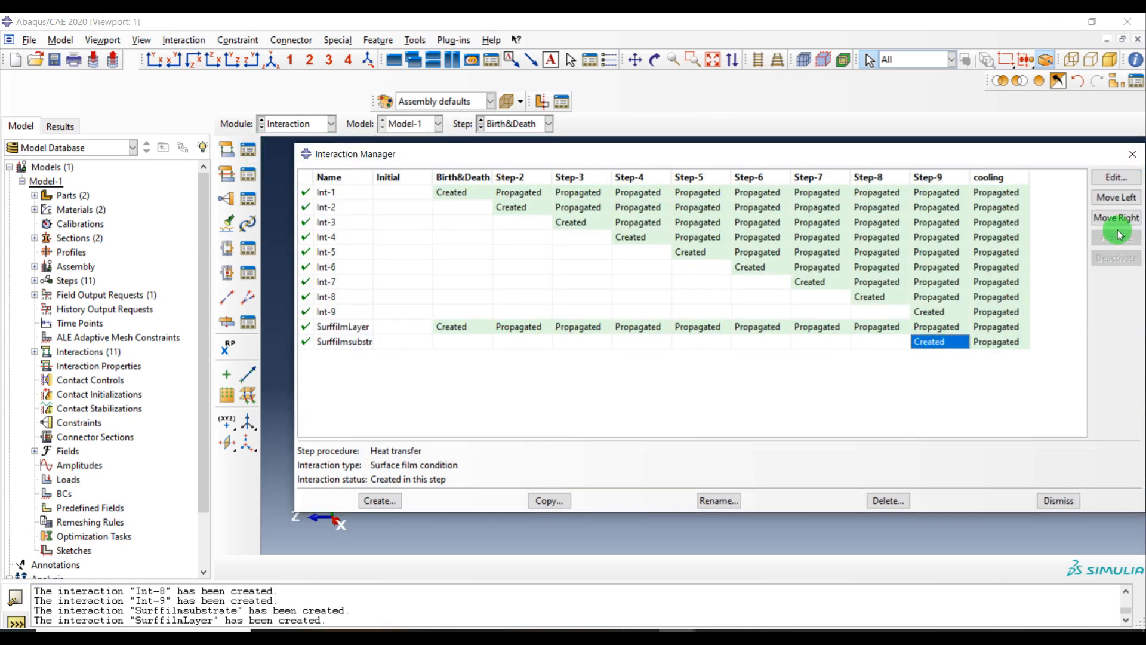
click(1116, 197)
click(1116, 198)
click(1117, 197)
click(1116, 198)
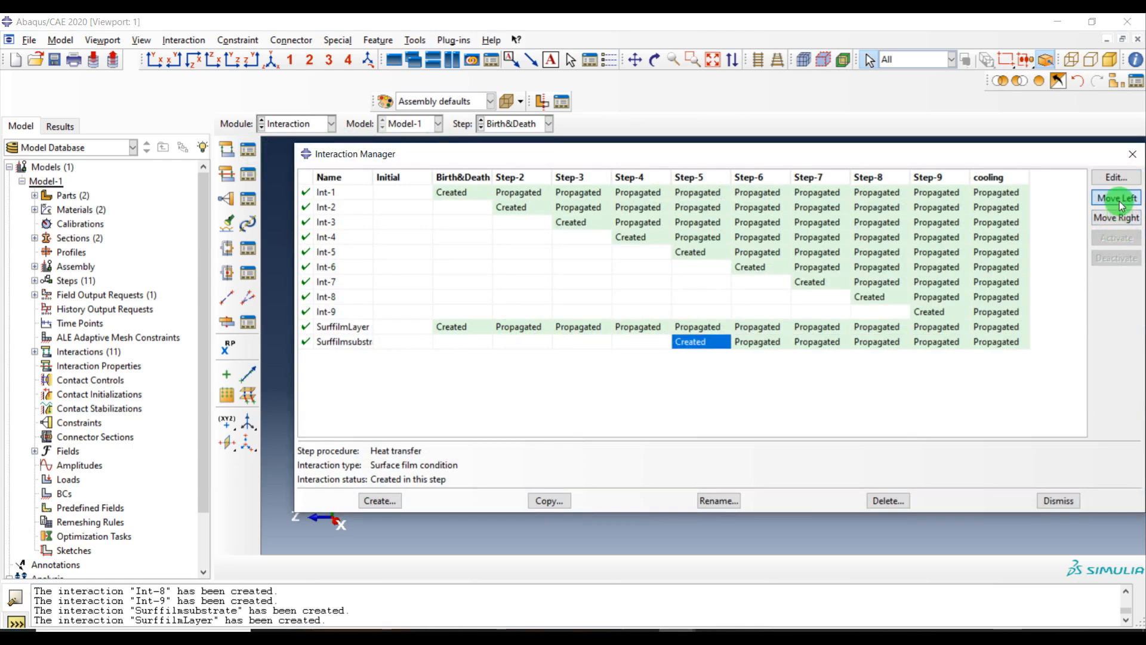
click(1116, 197)
click(1116, 197)
click(1116, 198)
click(1116, 199)
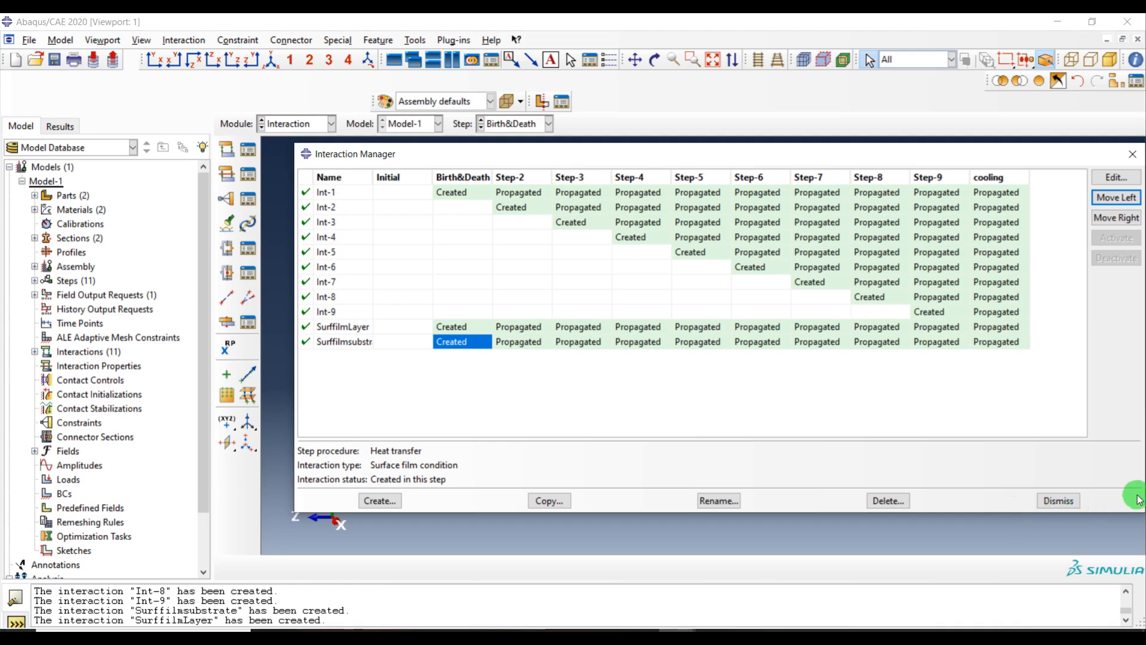
click(1055, 500)
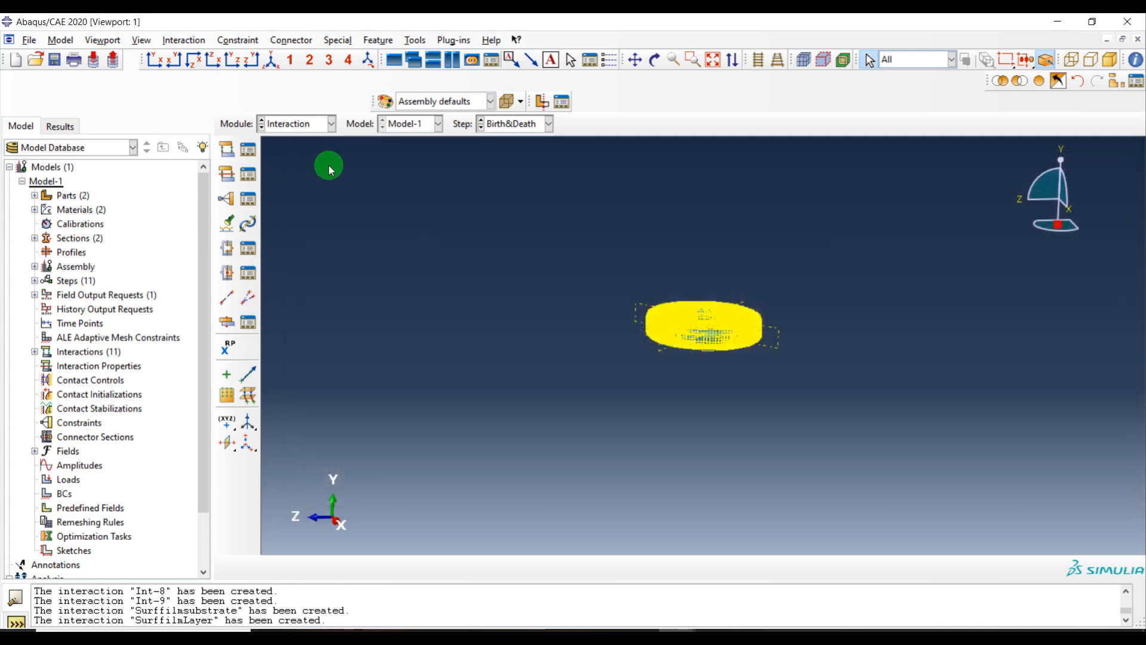
Start a Surface radiation interaction named SurfRadiation in the Birth&Death step, with all part instances displayed
click(231, 152)
click(60, 420)
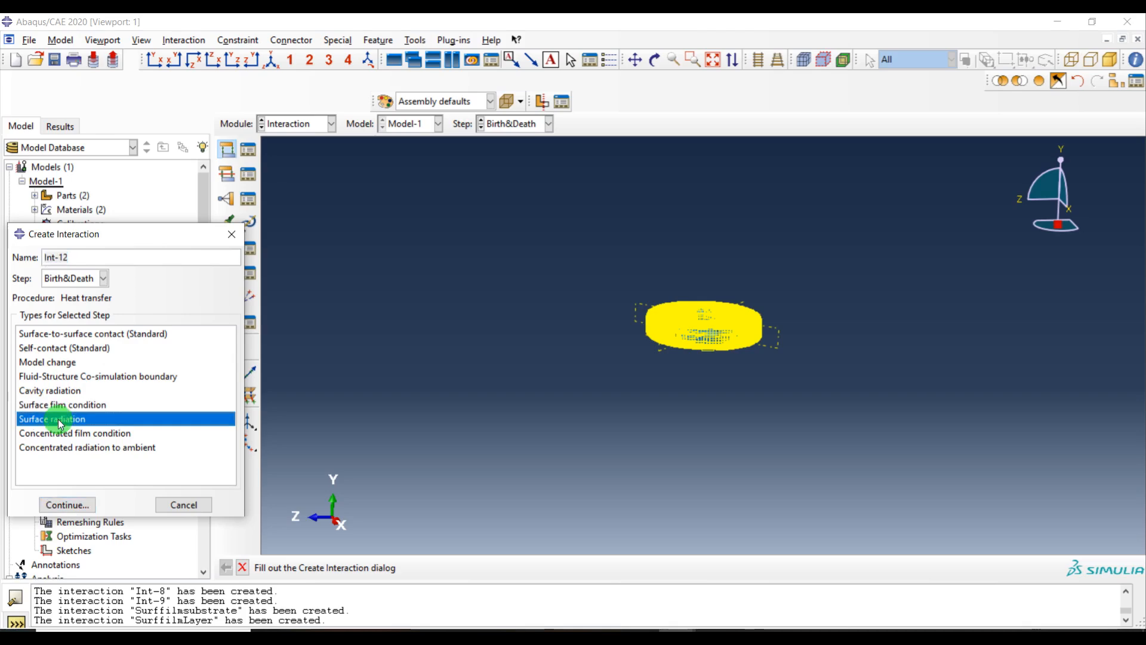
click(77, 283)
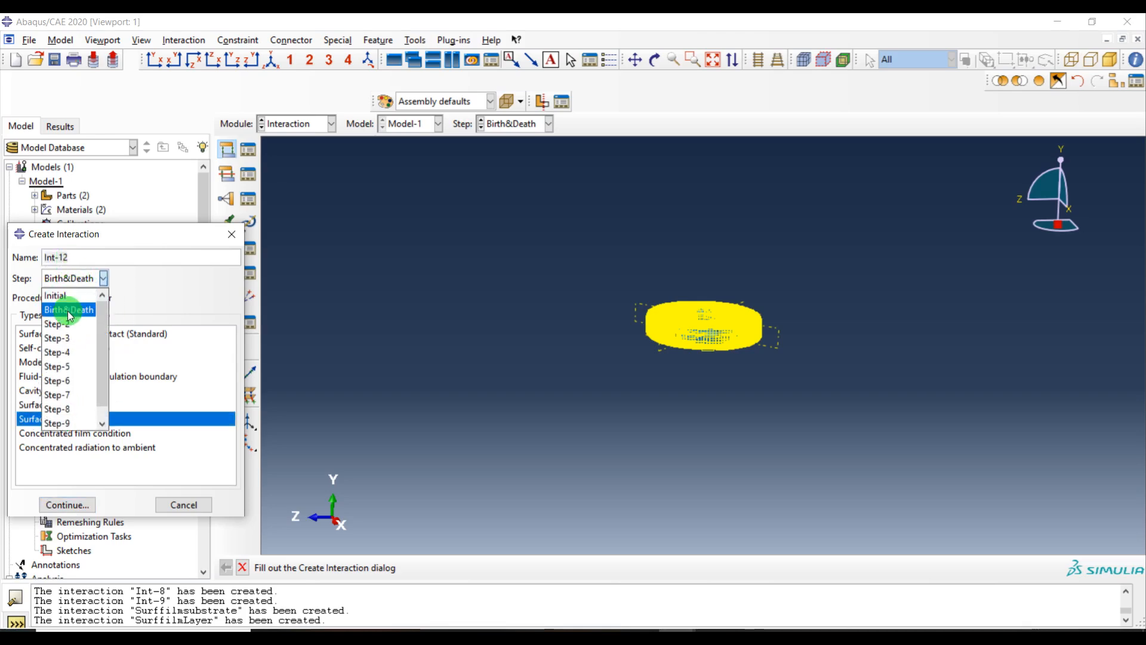
click(72, 296)
click(86, 255)
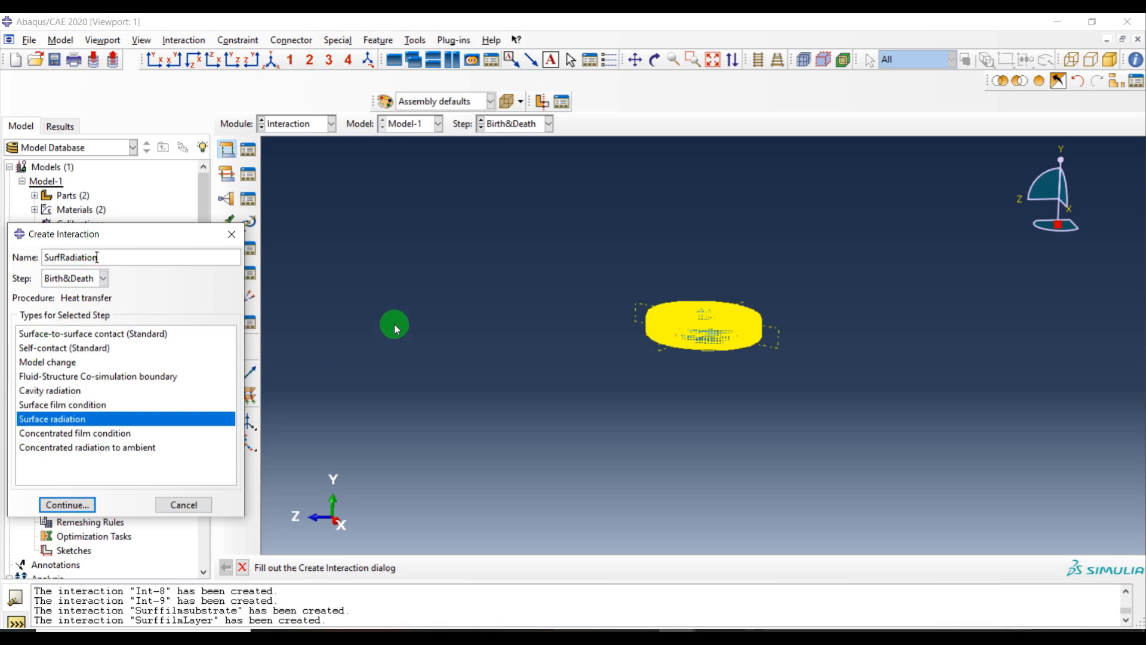
click(1039, 81)
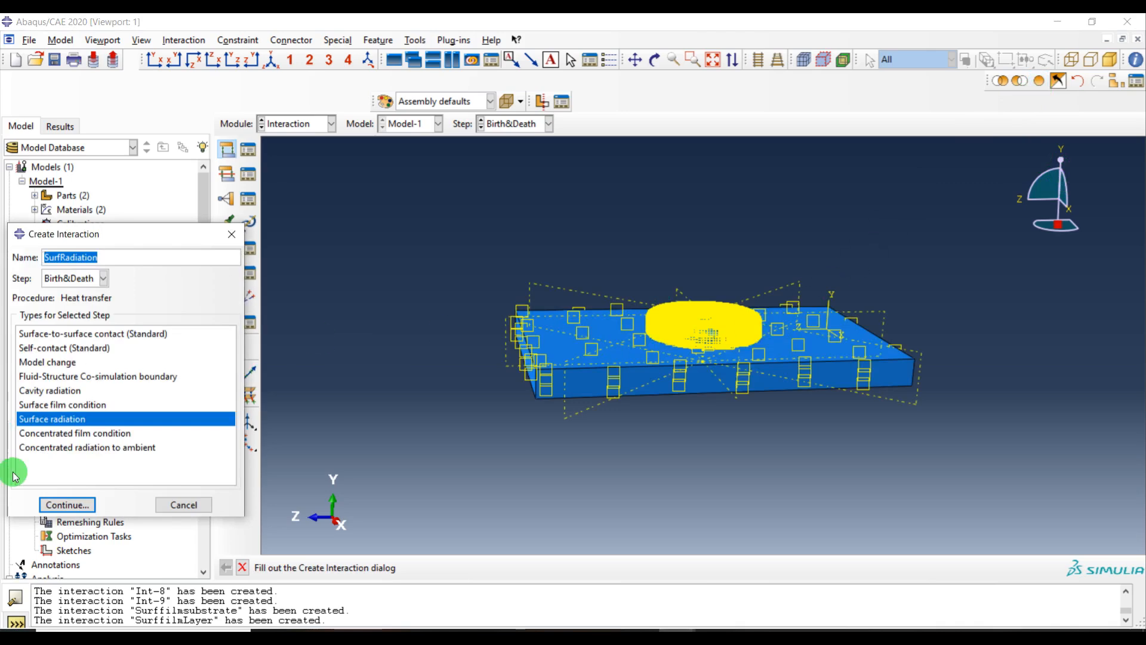
click(67, 504)
Select the substrate and layer exposed surfaces and set the emissivity to 0.7
drag(971, 237, 276, 551)
ctrl+alt+drag(736, 476, 728, 308)
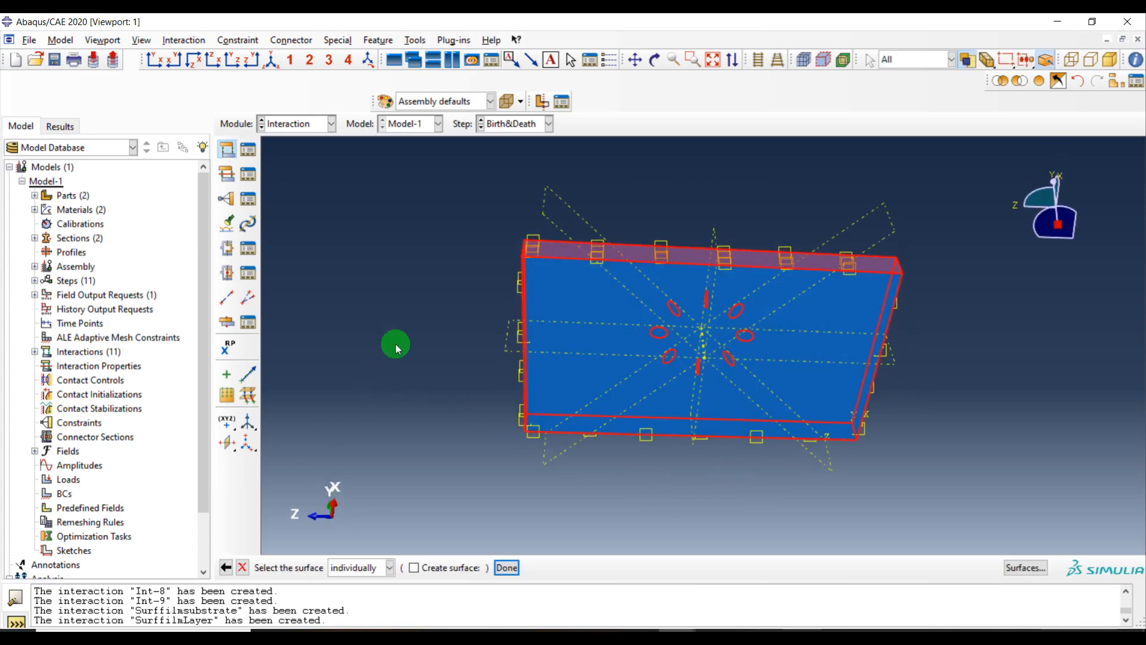
ctrl+alt+drag(456, 212, 724, 396)
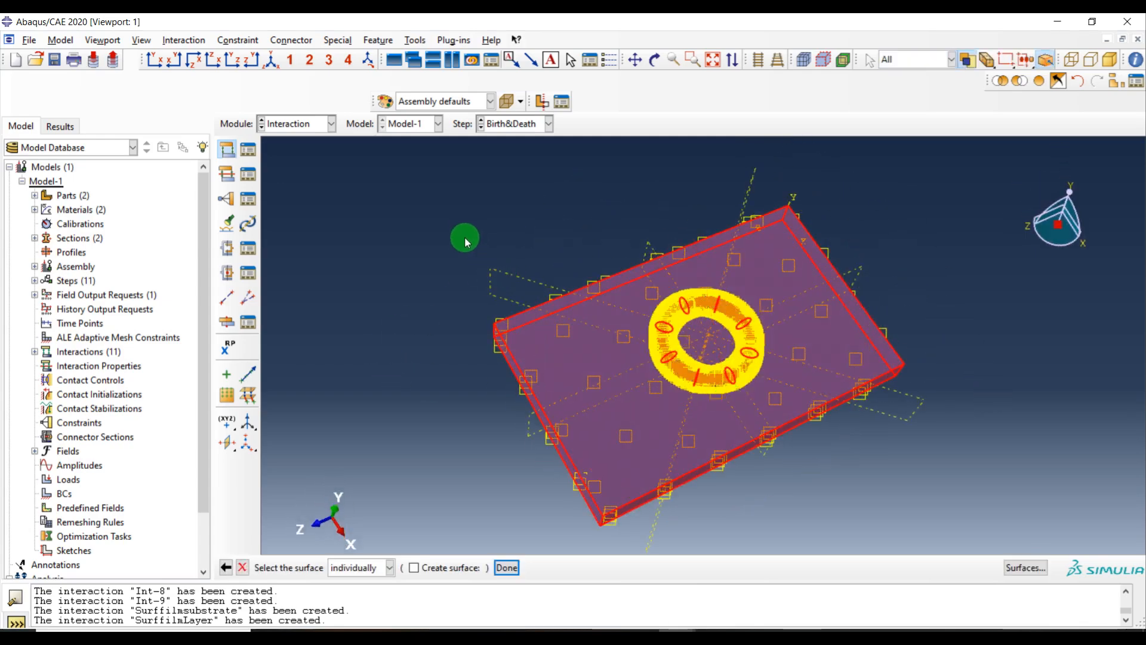
middle_click(483, 250)
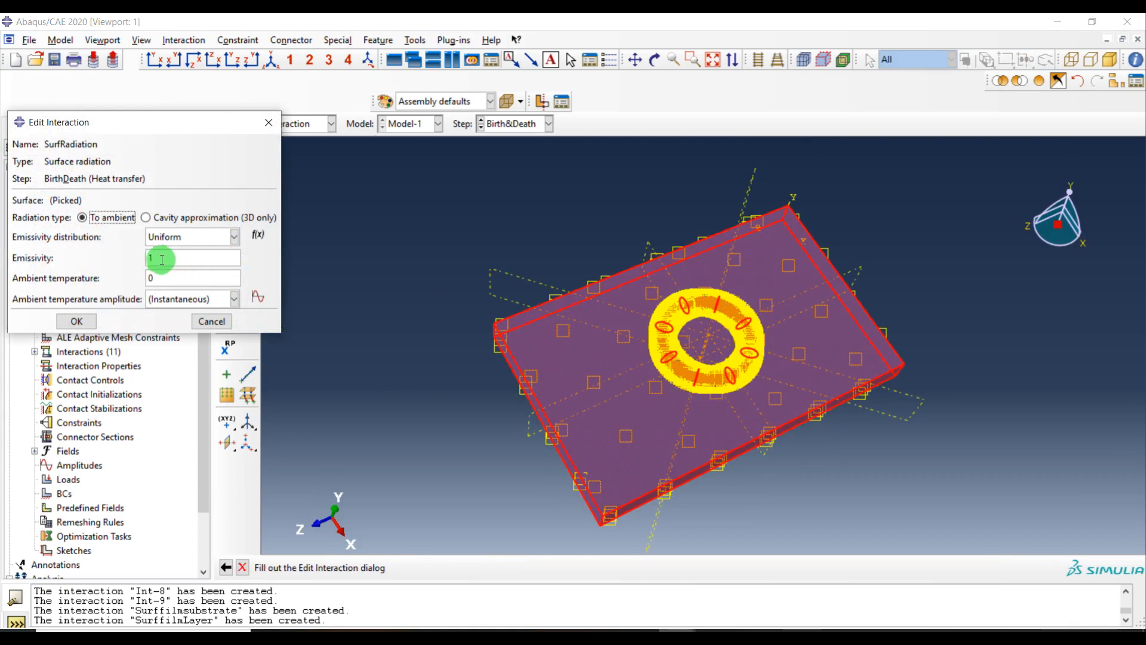
double_click(157, 278)
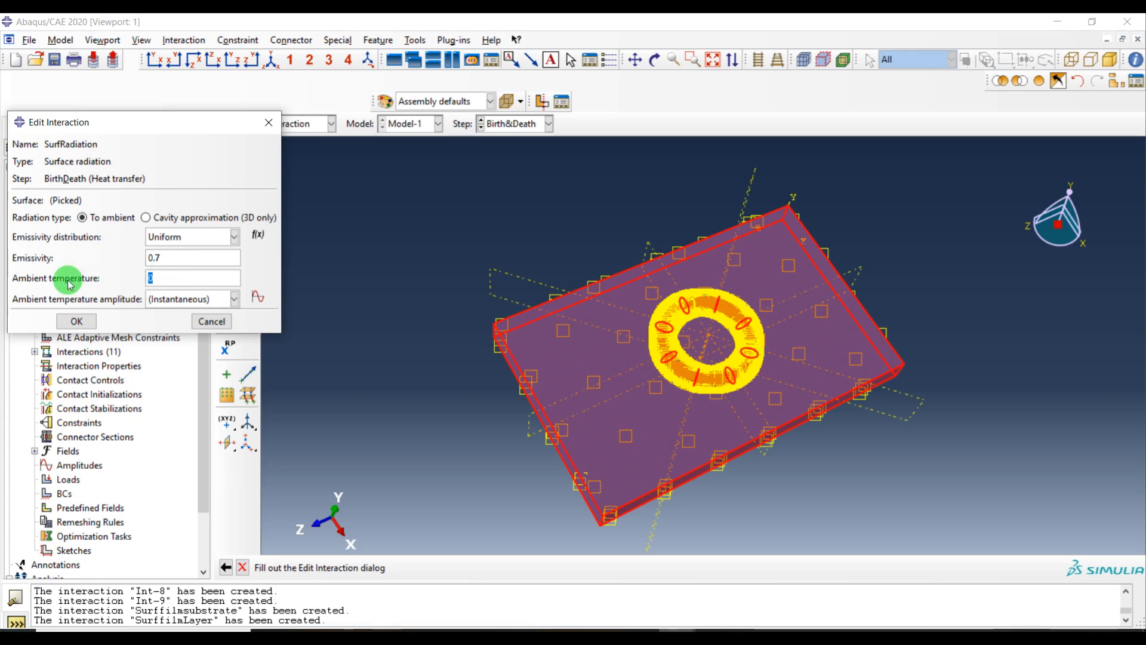
click(70, 316)
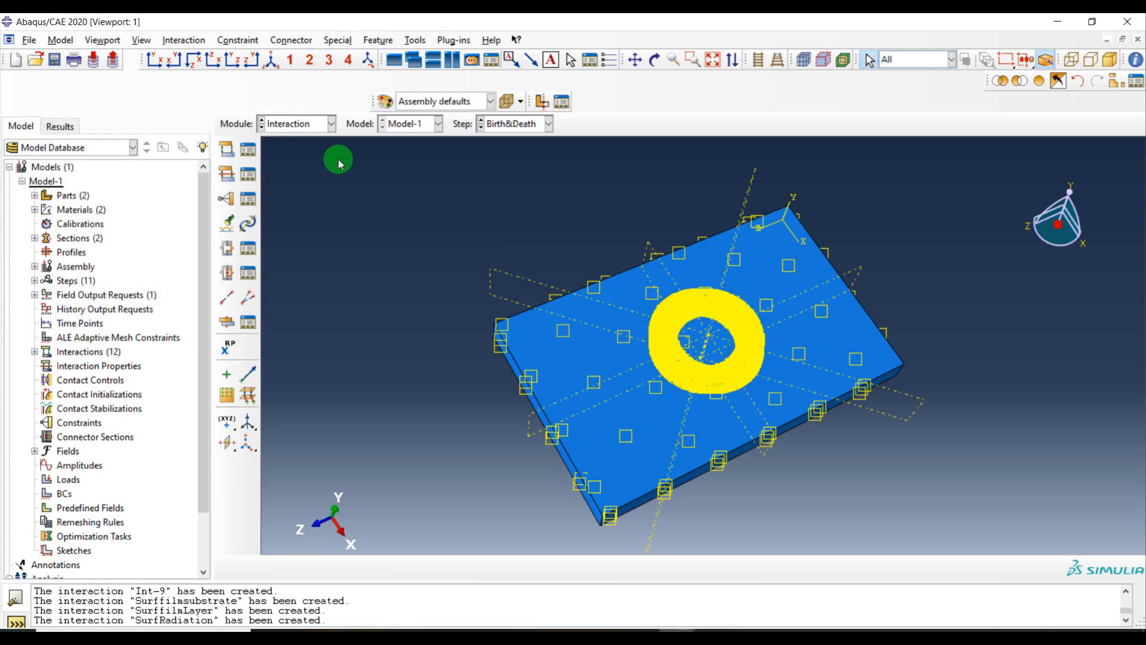
Switch to the Load module and open the Load Manager
click(297, 125)
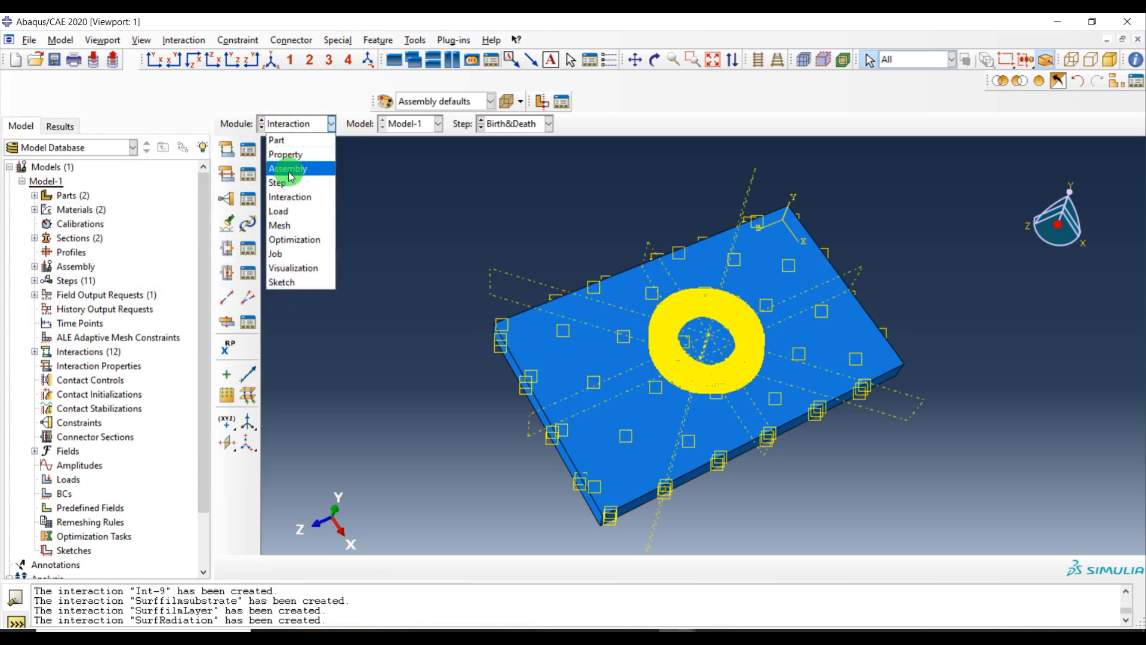
click(295, 213)
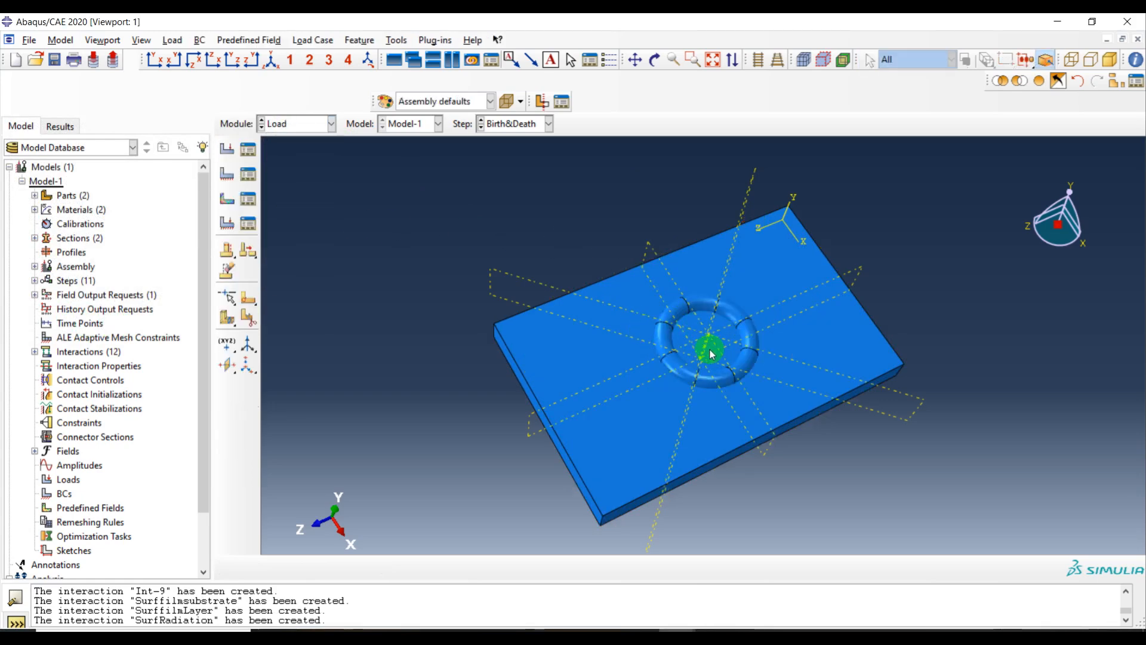
ctrl+alt+right_drag(710, 350, 709, 435)
ctrl+alt+drag(718, 401, 673, 320)
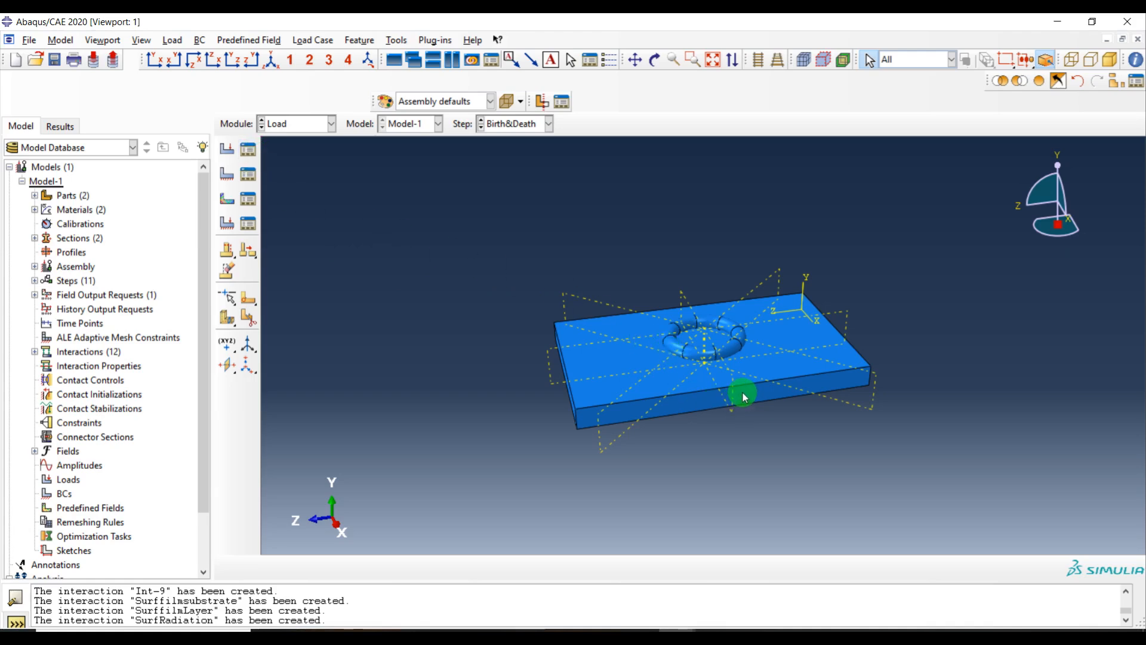
ctrl+alt+drag(744, 391, 783, 317)
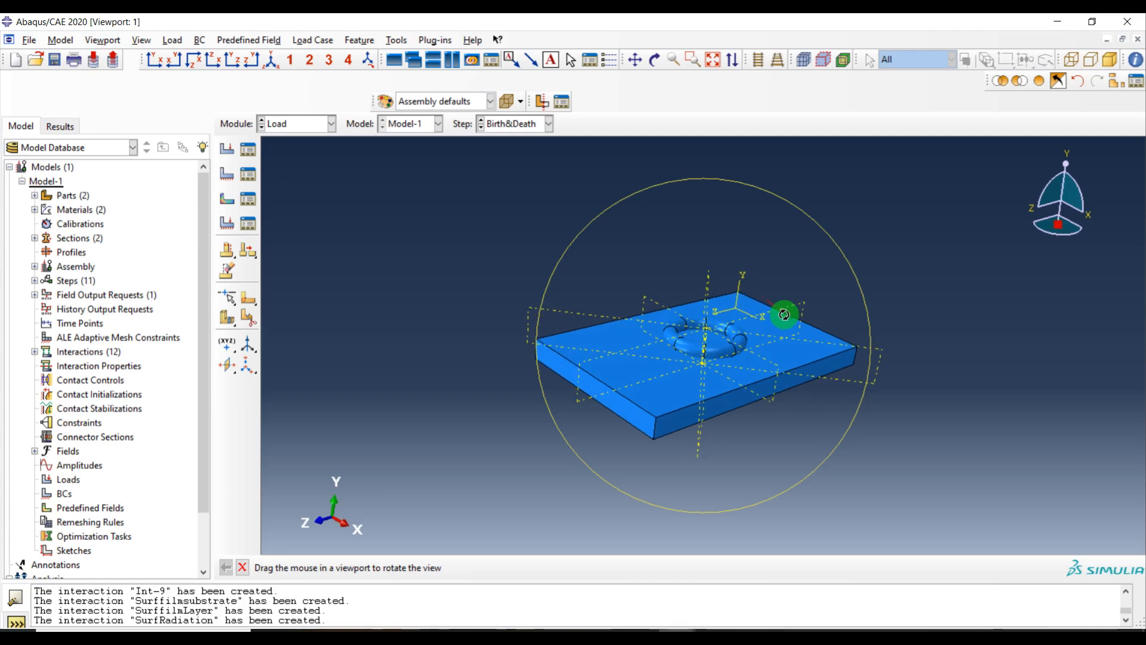
click(250, 153)
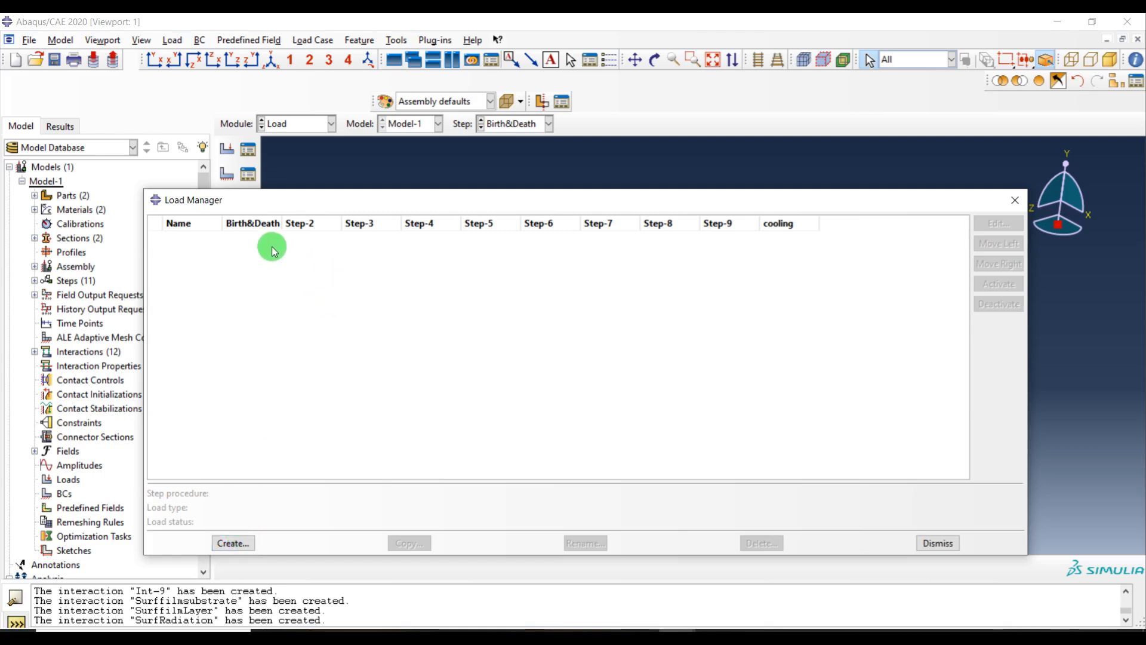
click(244, 545)
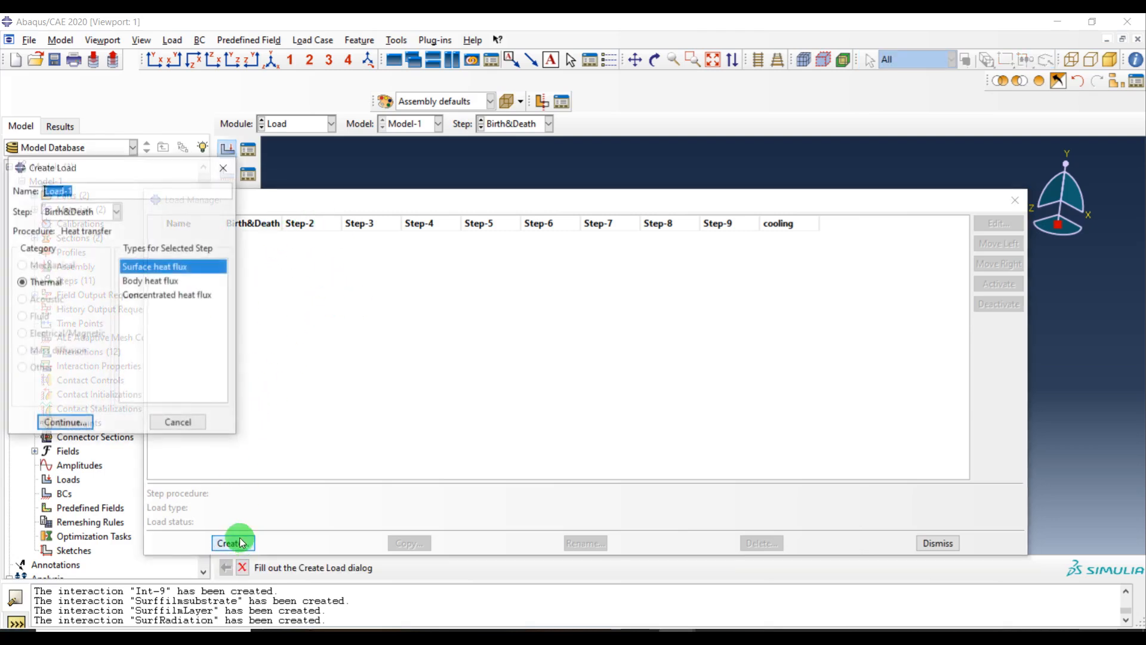
click(76, 212)
click(70, 256)
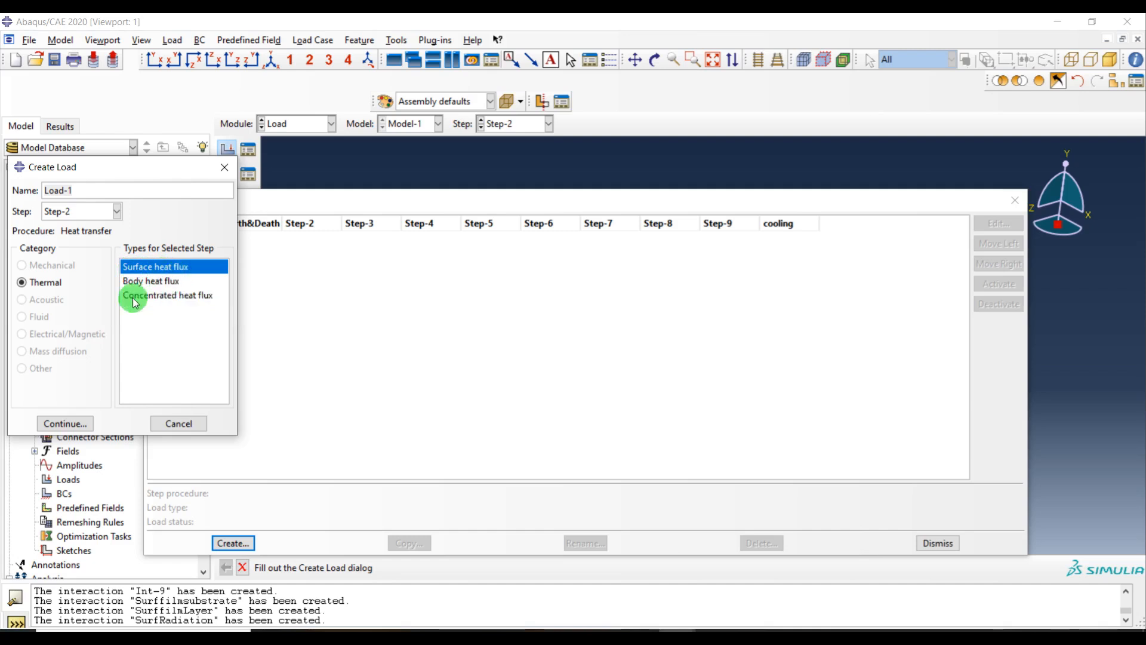
click(76, 425)
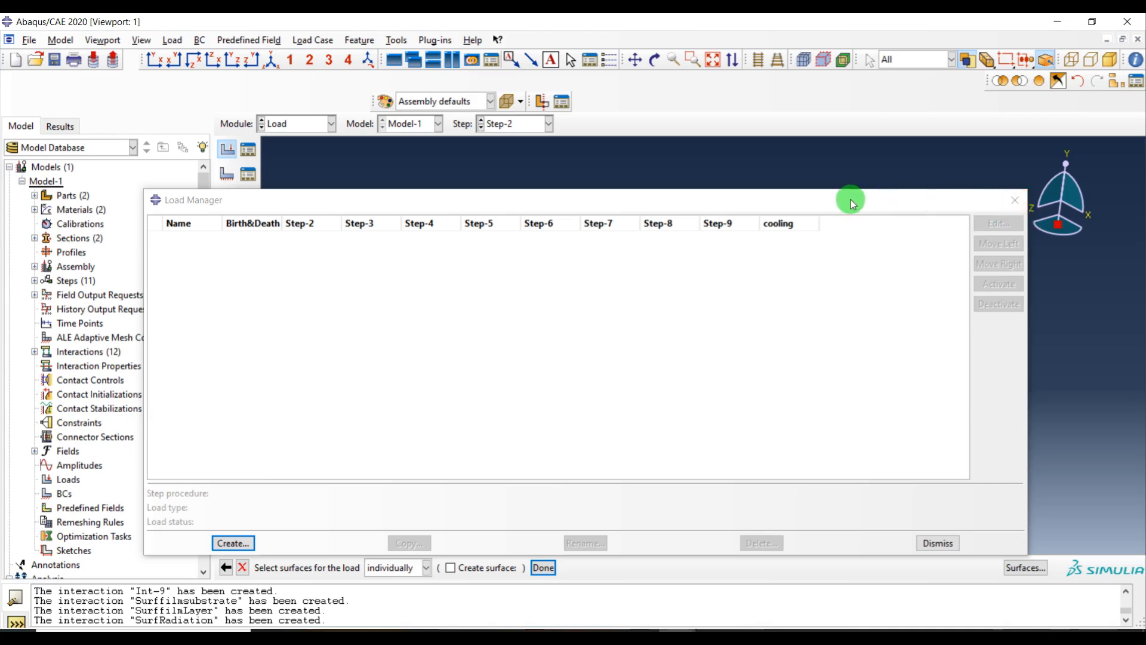
drag(819, 205, 794, 181)
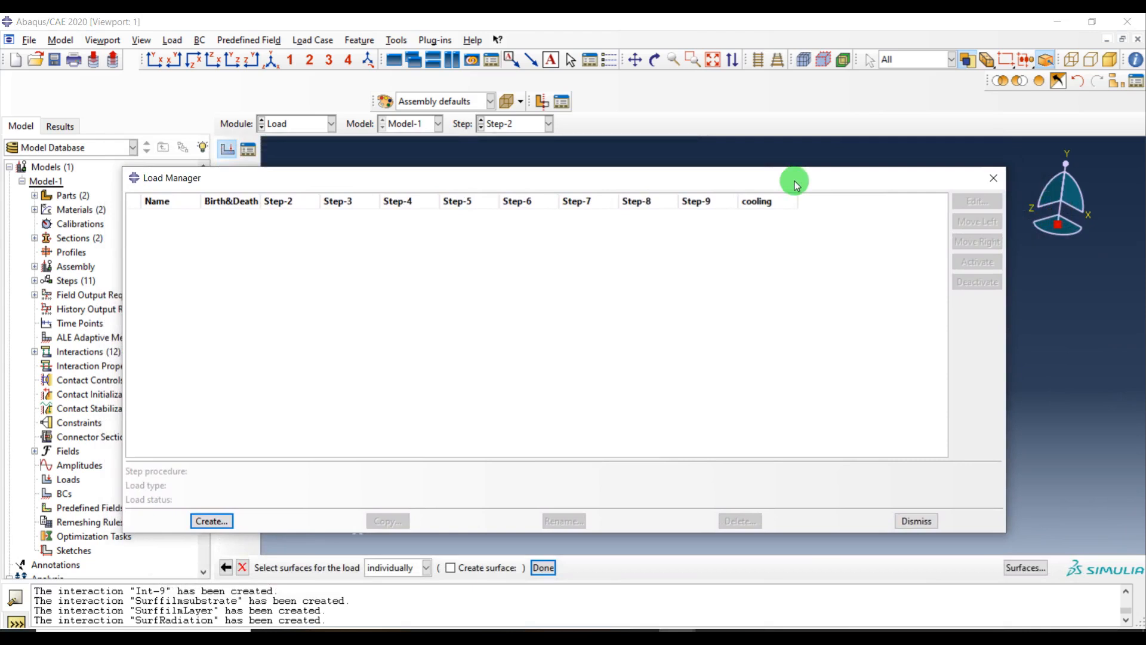
drag(794, 181, 837, 233)
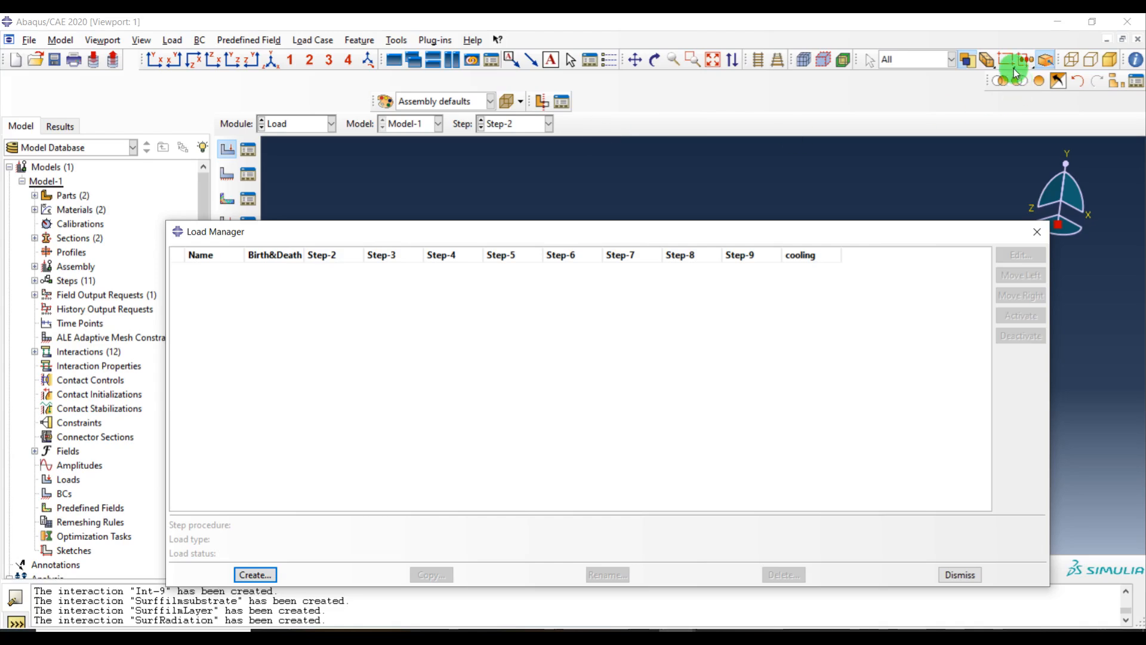
Display only the Layer-1 instance and view the ring from the top
click(1114, 81)
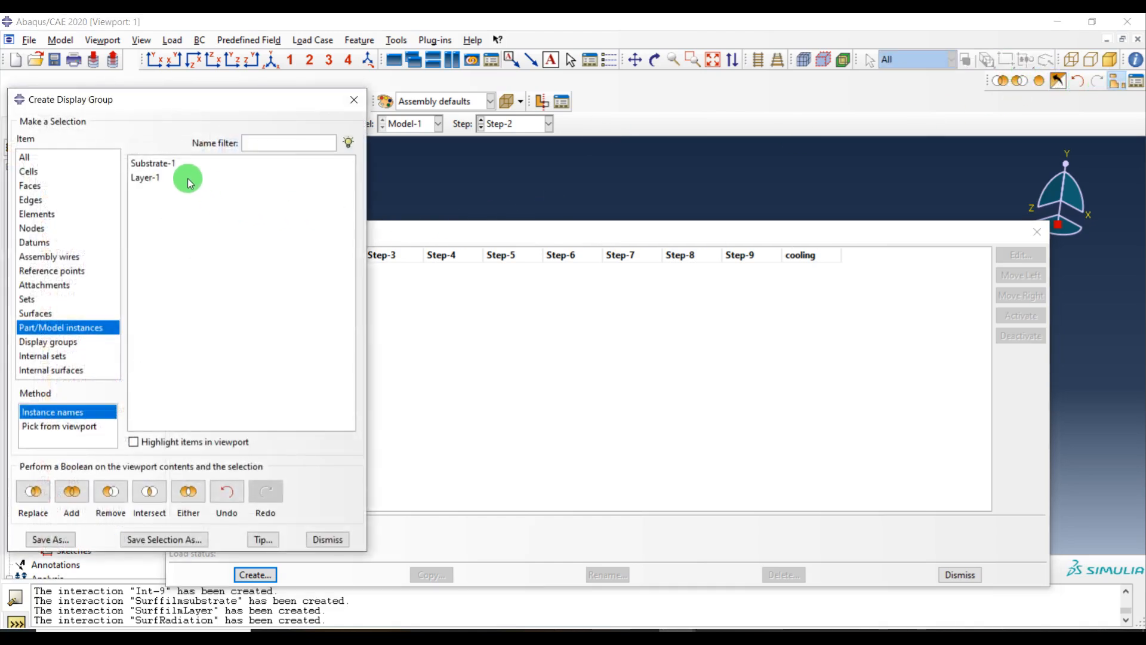
click(149, 178)
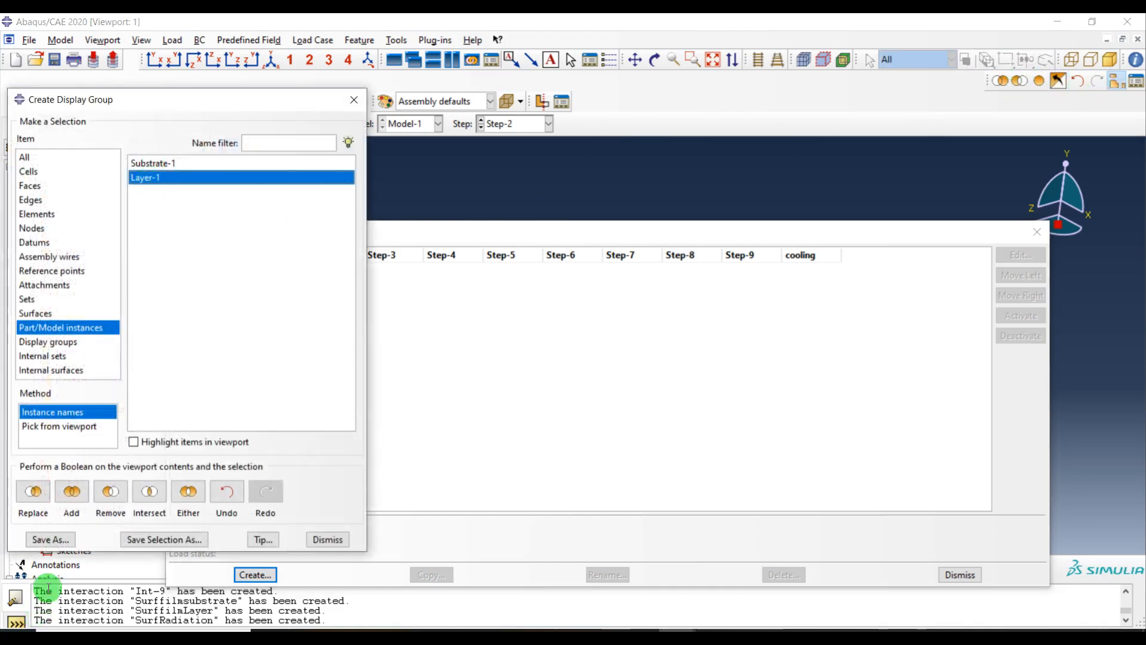
click(34, 490)
click(328, 539)
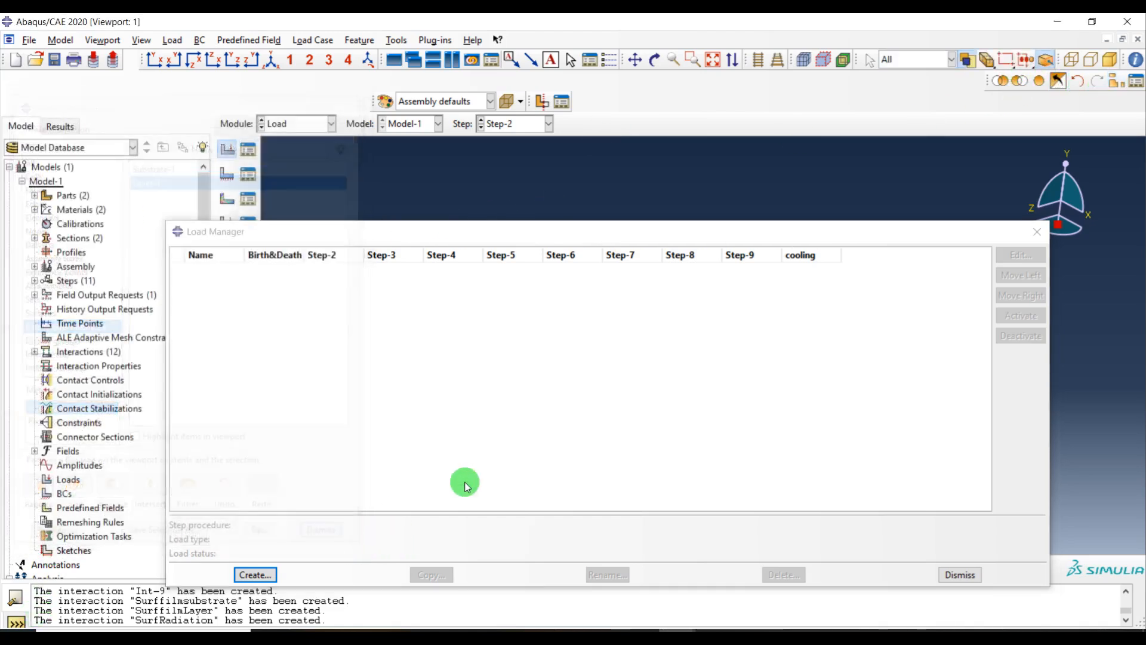
drag(1051, 408, 717, 409)
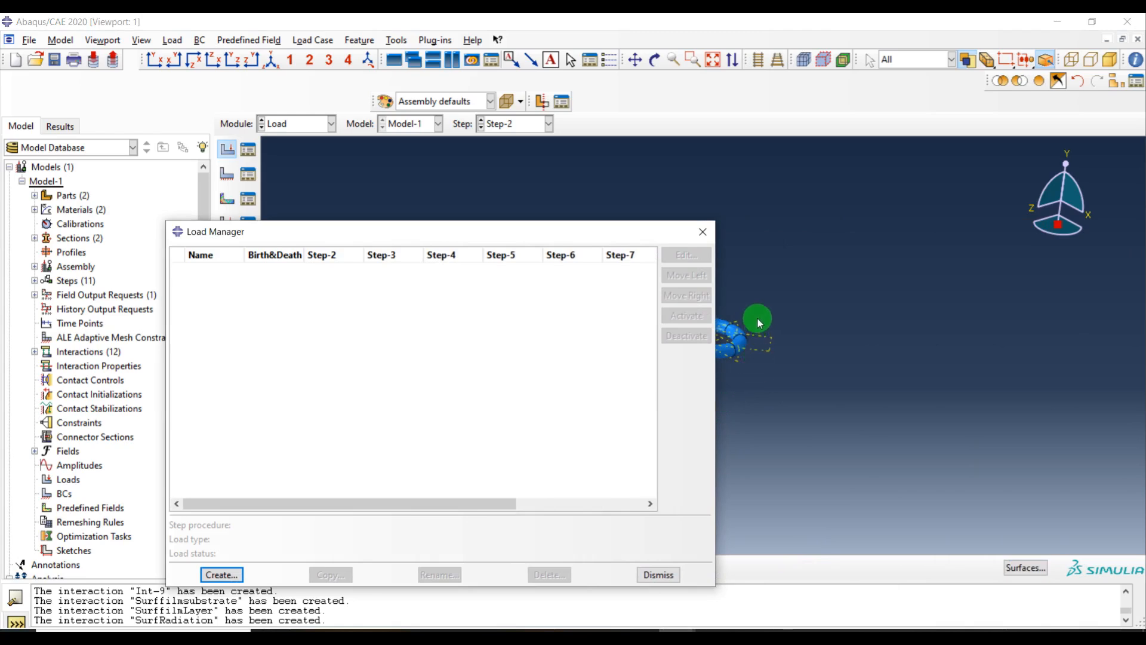
click(208, 64)
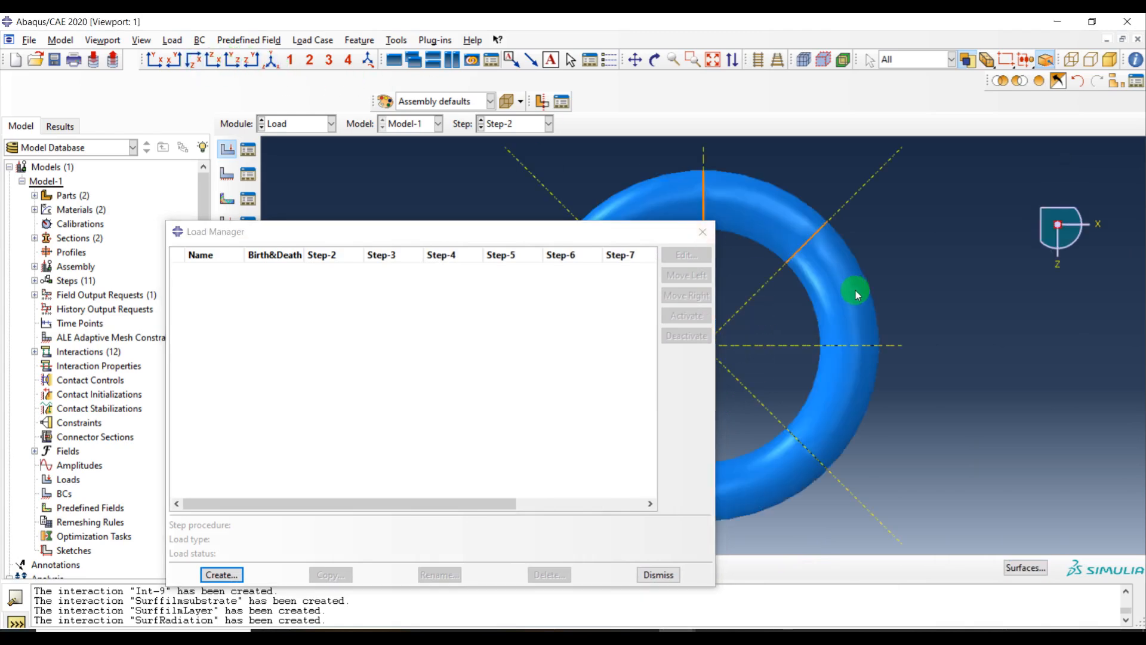
drag(502, 234, 376, 192)
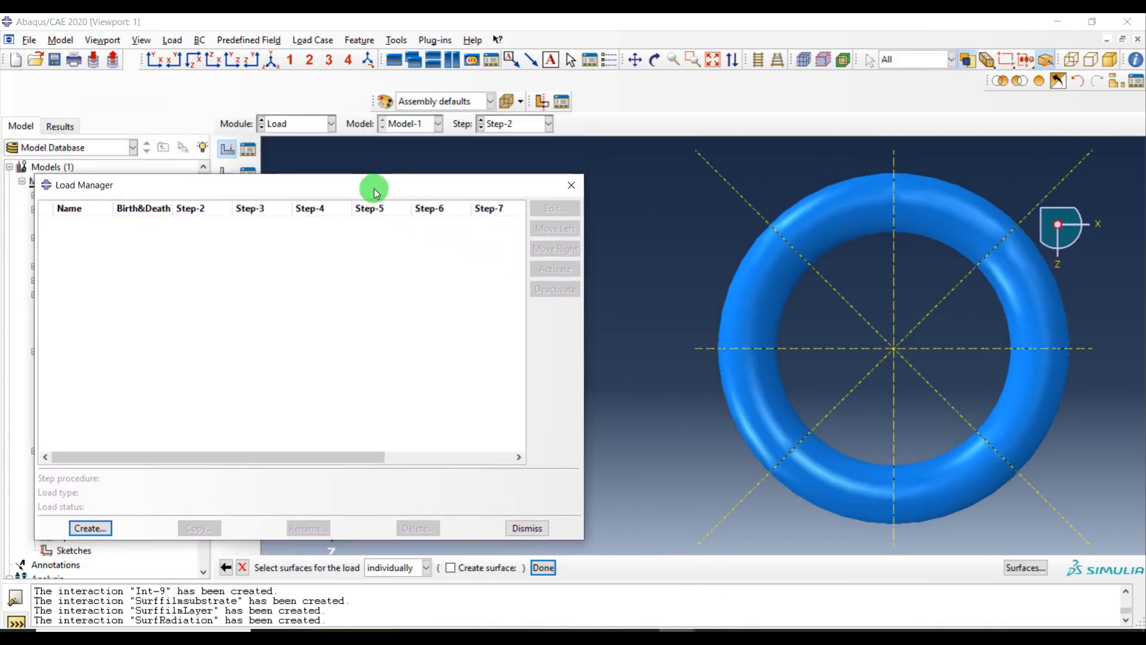
ctrl+alt+middle_drag(872, 273, 837, 274)
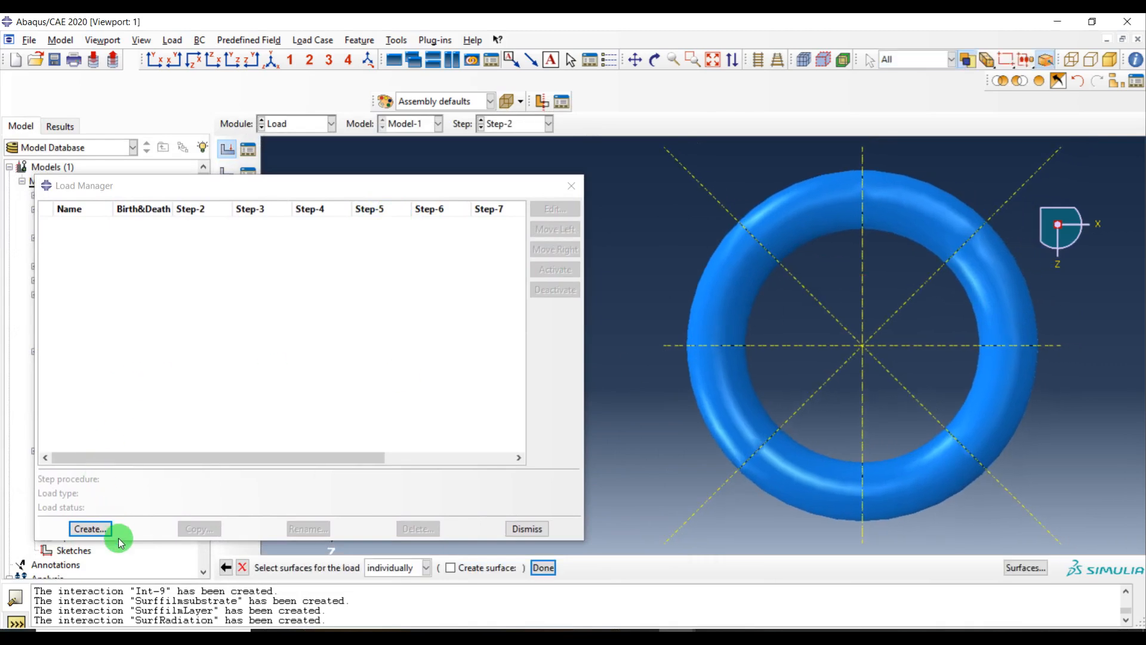
Create a Step-2 surface heat flux of 1.24933 on the ring segment just clockwise of the vertical axis, deactivated in Step-3
click(242, 567)
click(89, 529)
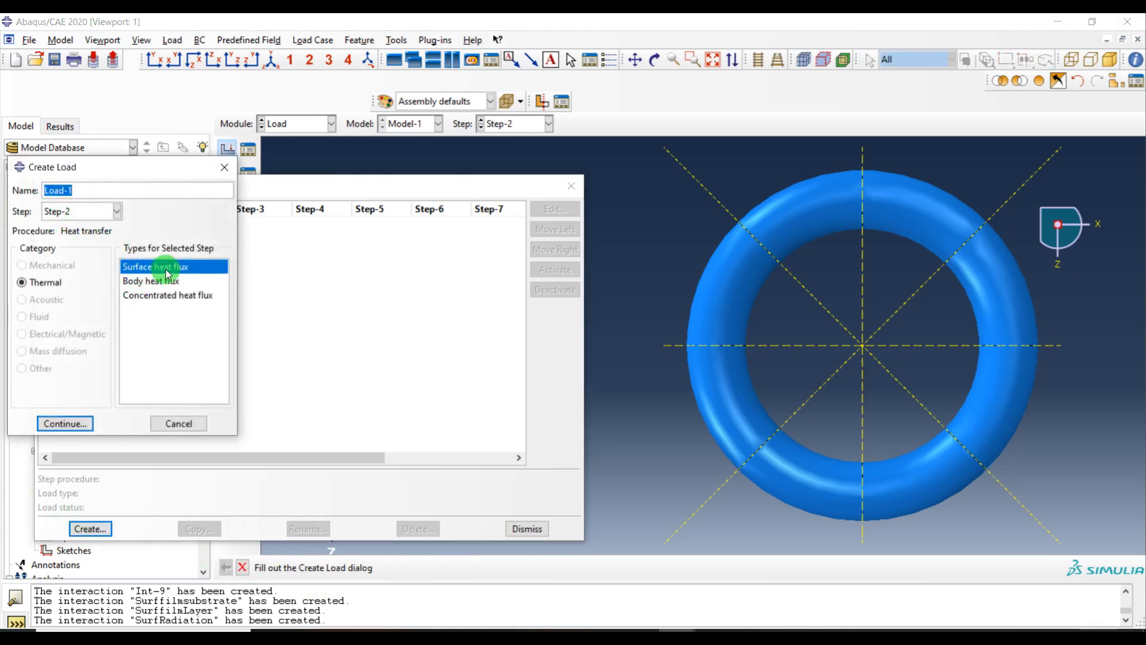
click(87, 429)
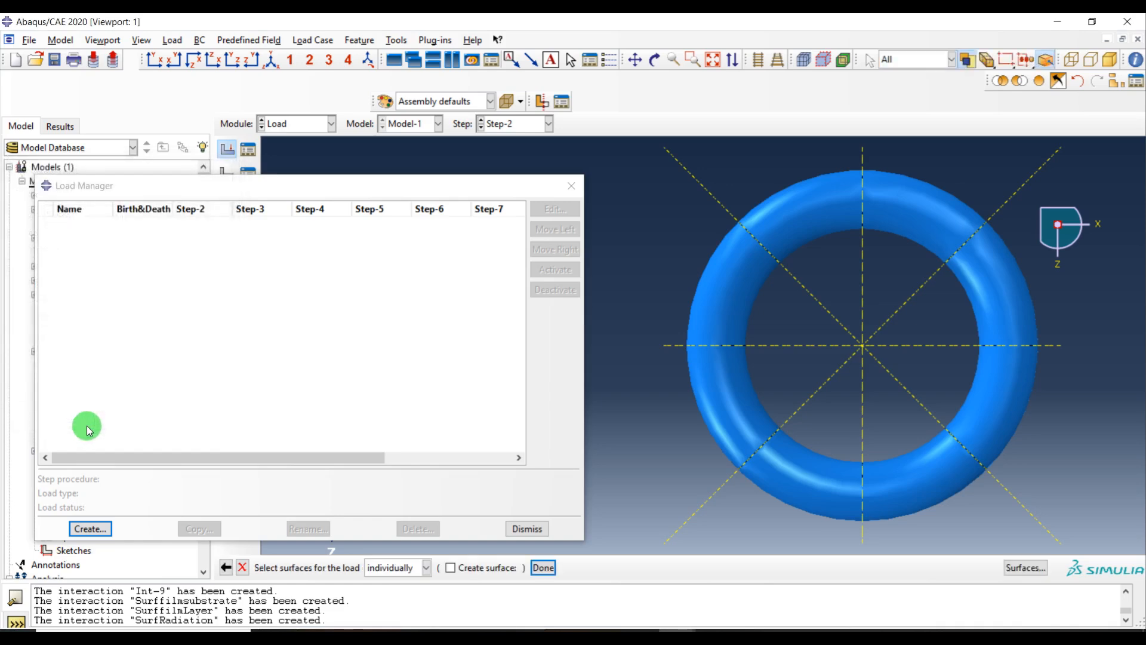
click(922, 210)
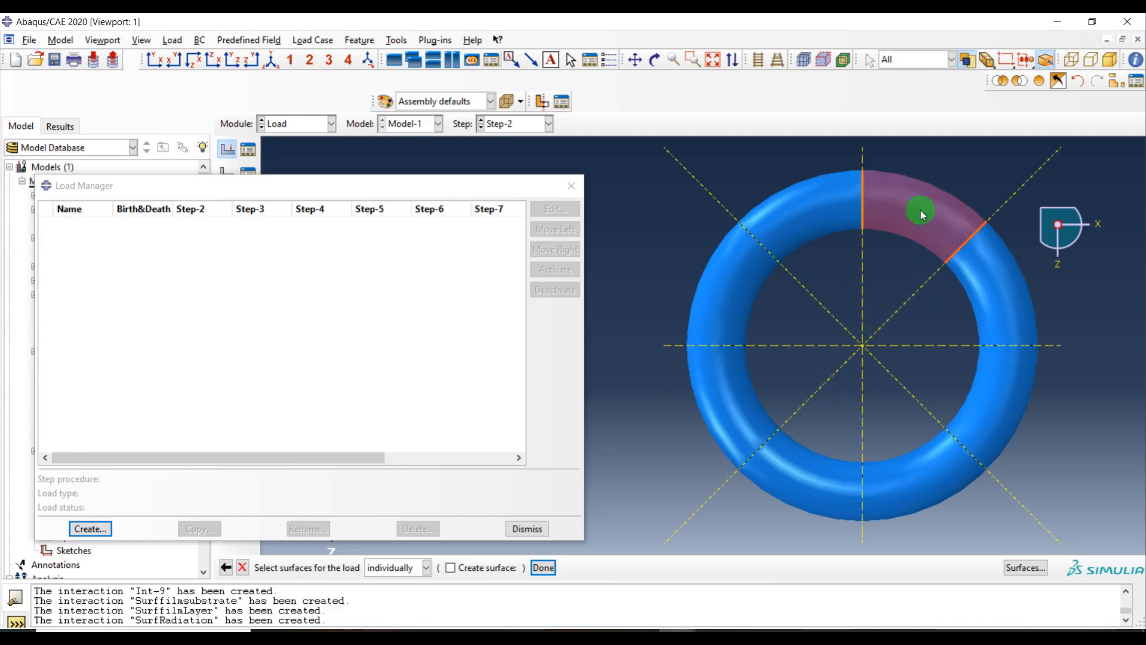
middle_click(641, 206)
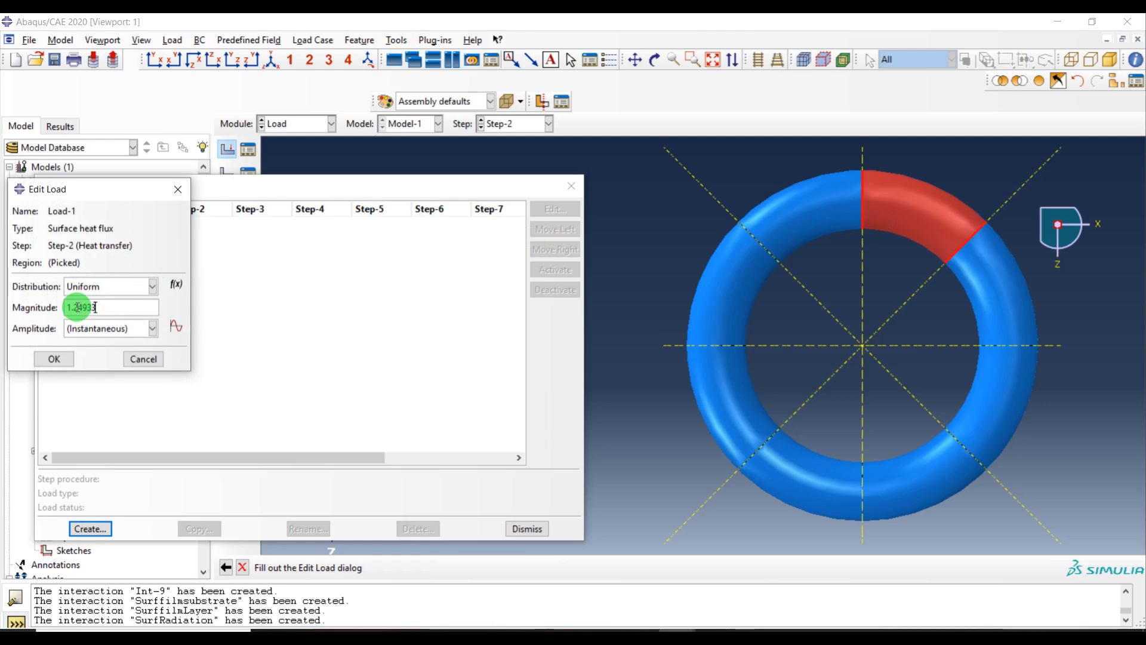
click(54, 359)
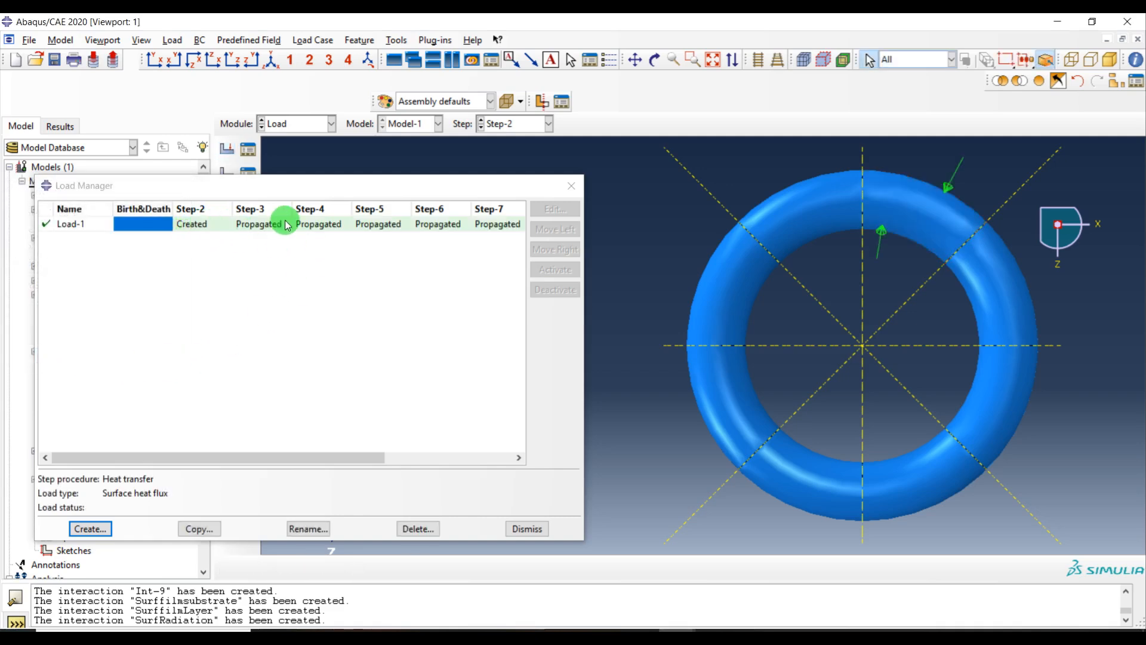
click(255, 229)
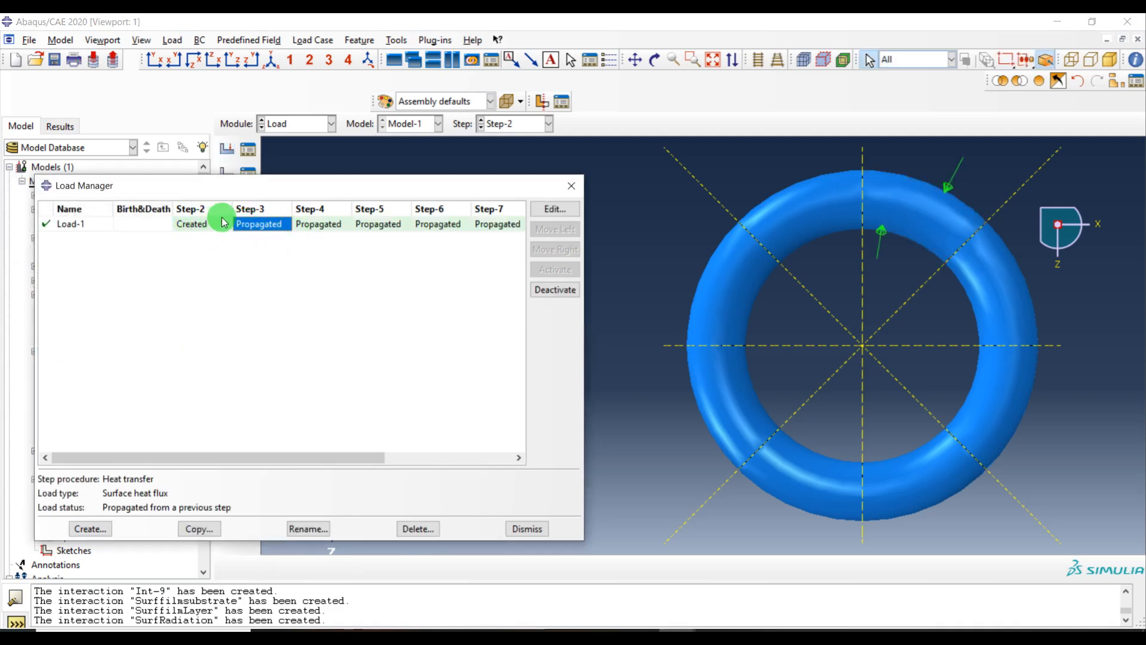
click(540, 292)
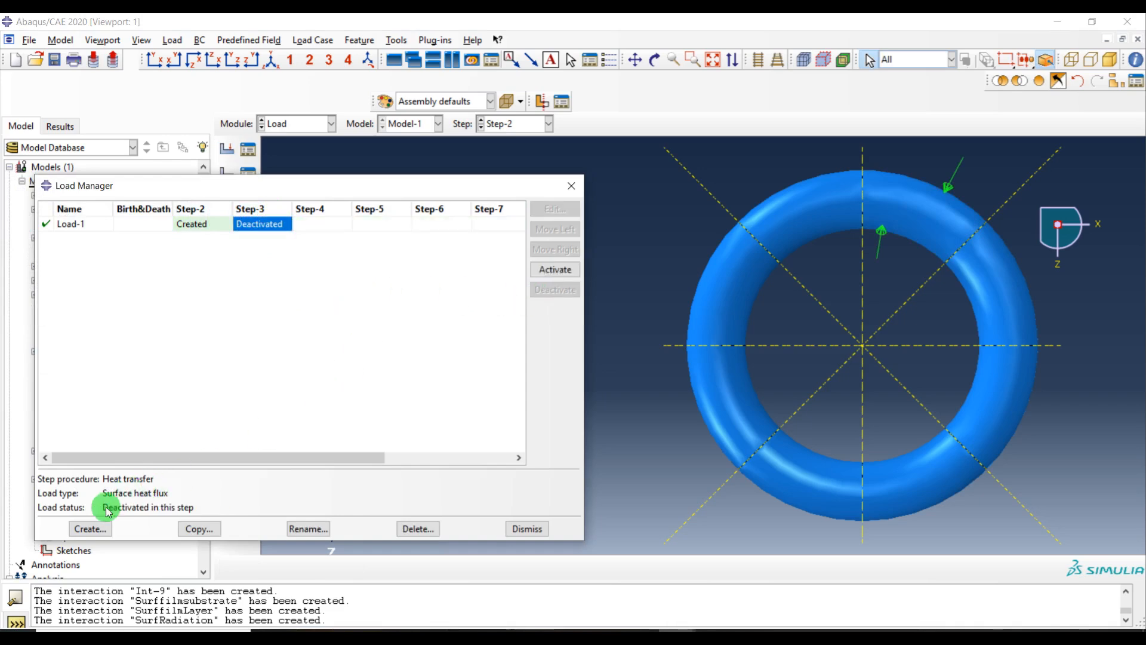
Create a Step-3 surface heat flux of 1.24933 on the next clockwise ring segment, ending at the horizontal axis, and deactivate it in Step-4
click(91, 529)
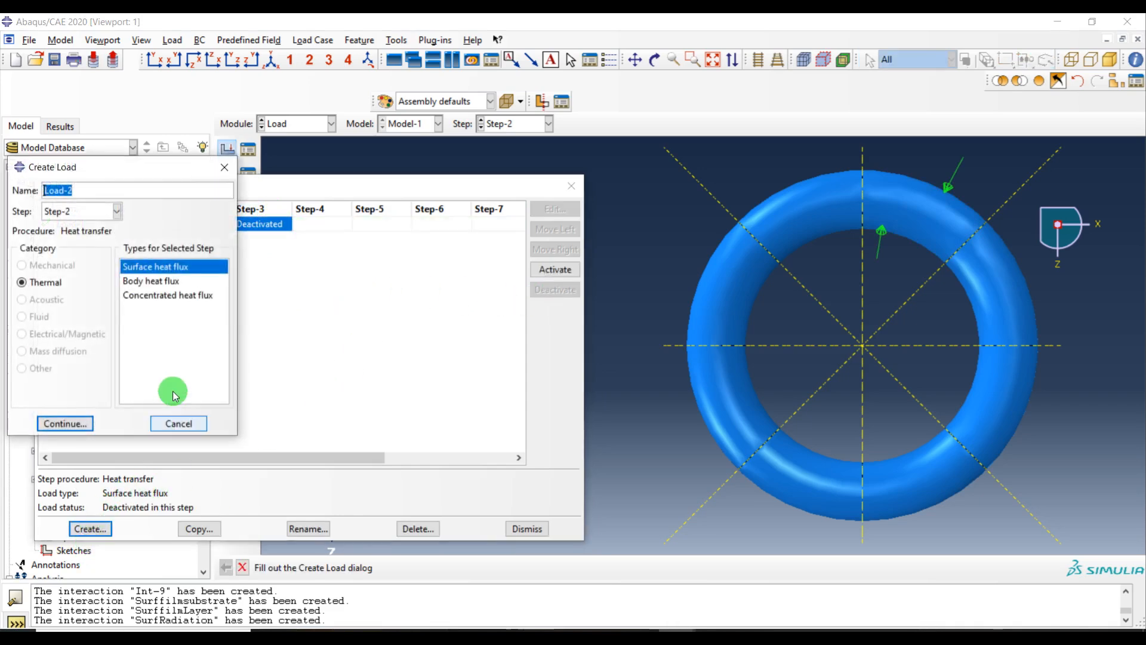
click(74, 211)
click(75, 273)
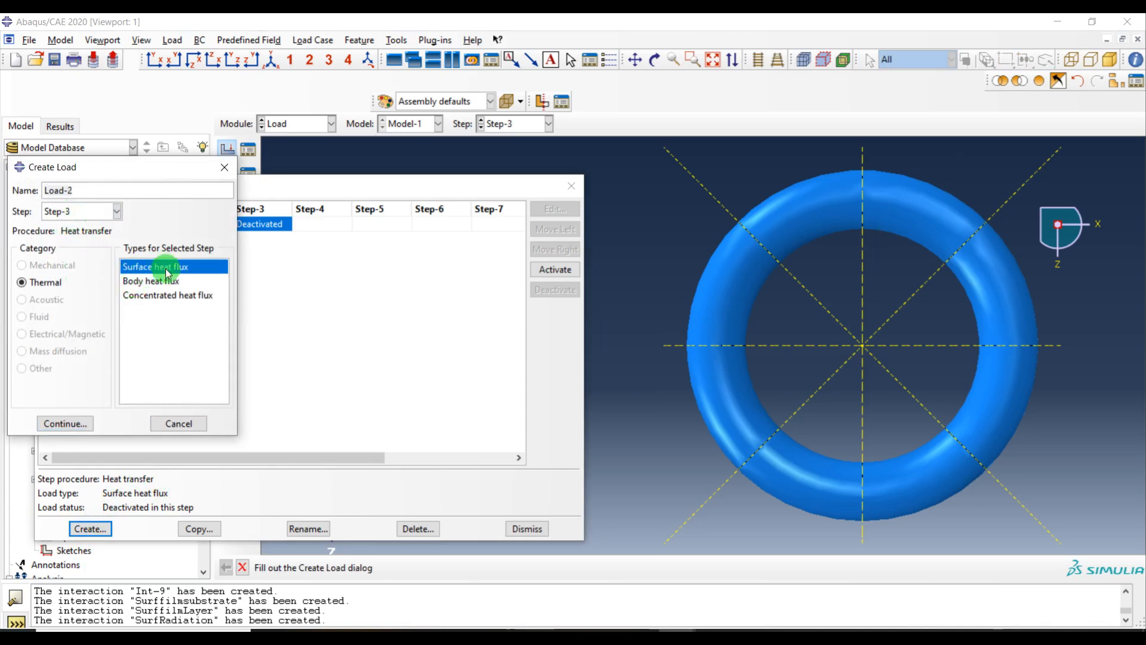
click(66, 424)
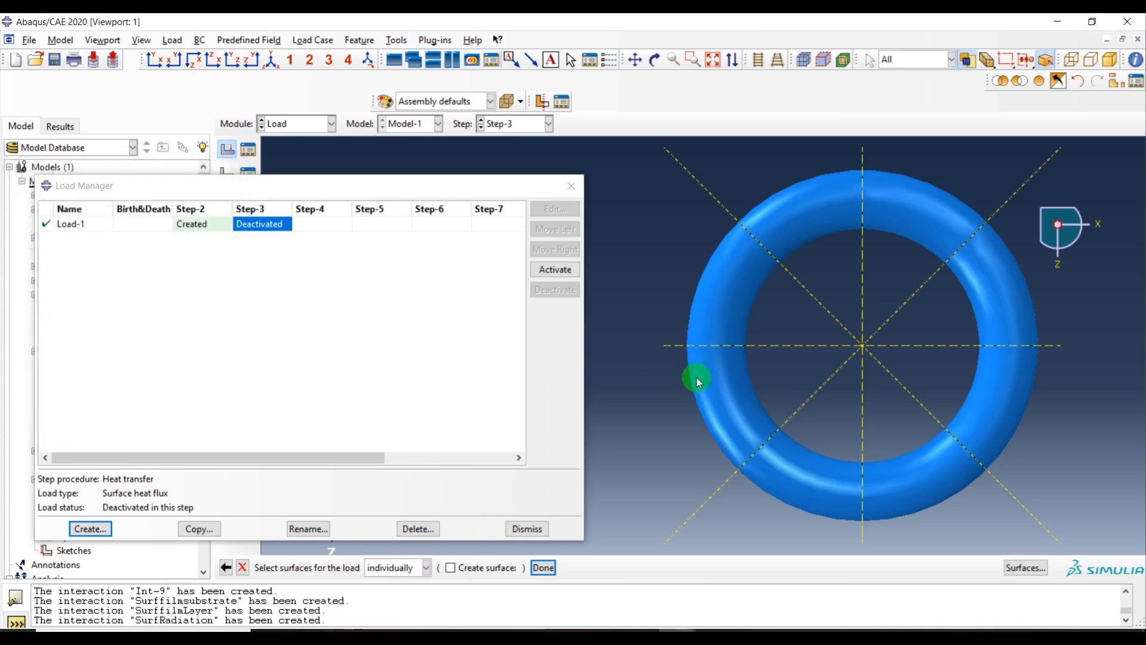
click(979, 282)
click(430, 286)
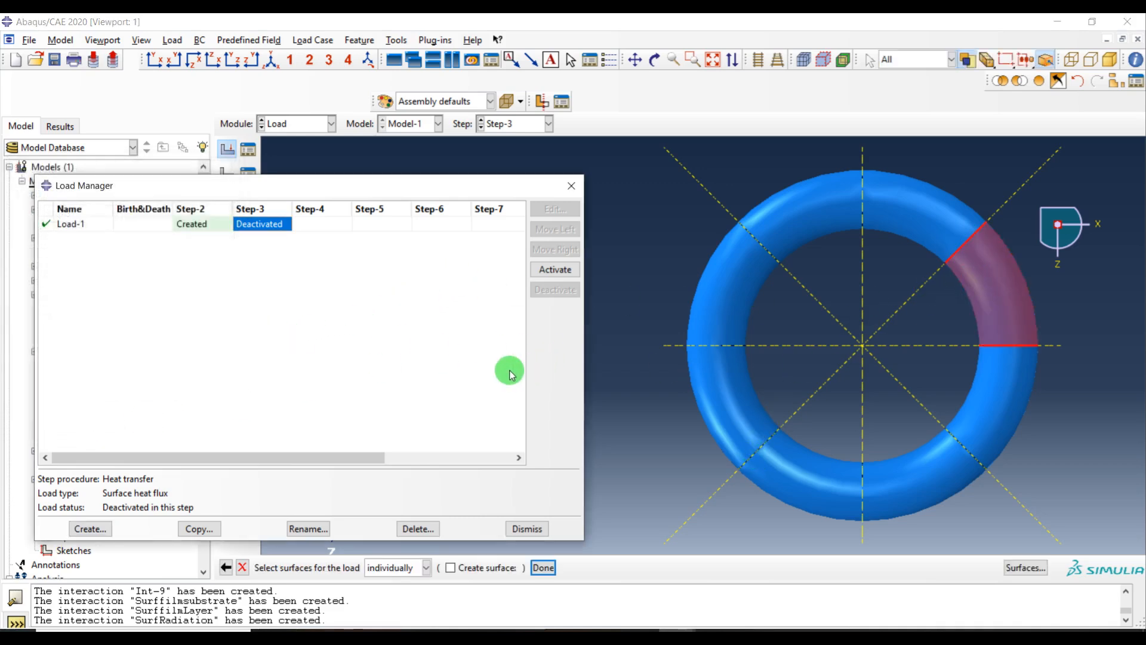
click(543, 567)
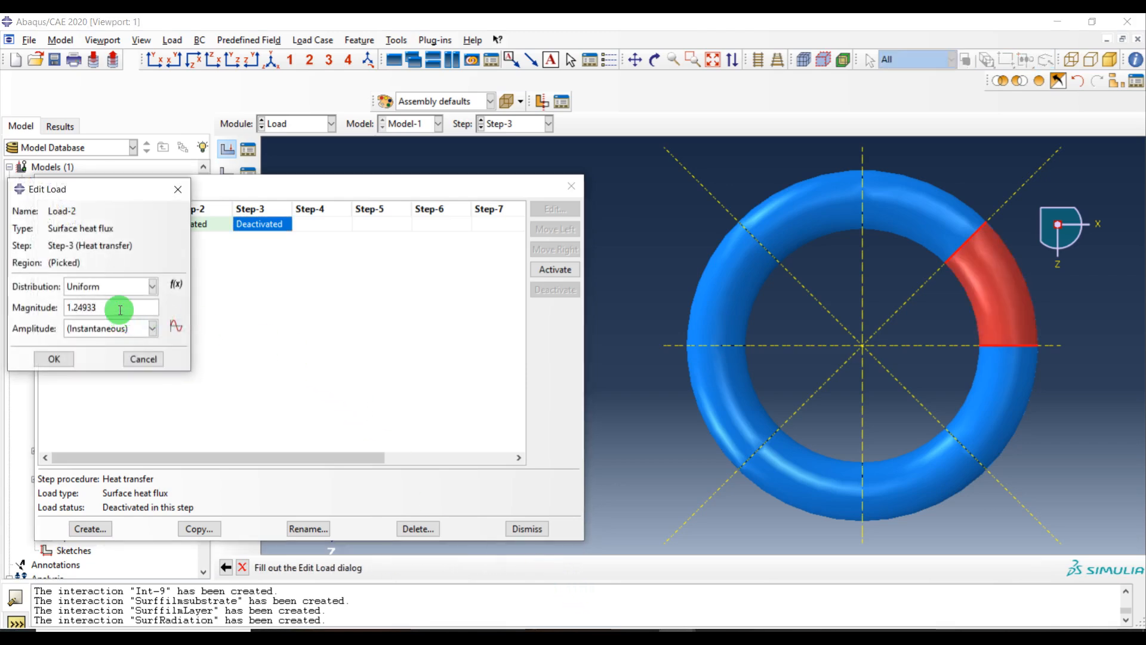
click(53, 357)
click(341, 239)
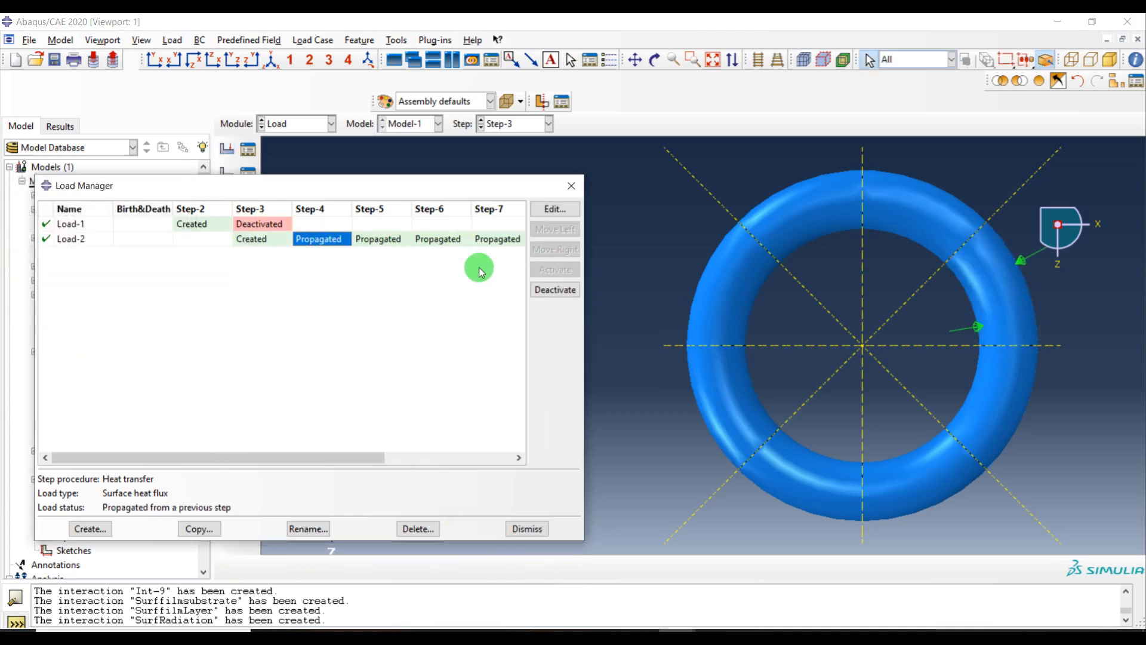
click(555, 290)
Create a Step-4 surface heat flux of 1.24933e7 on the ring segment just below the horizontal axis, deactivated in Step-5
click(107, 529)
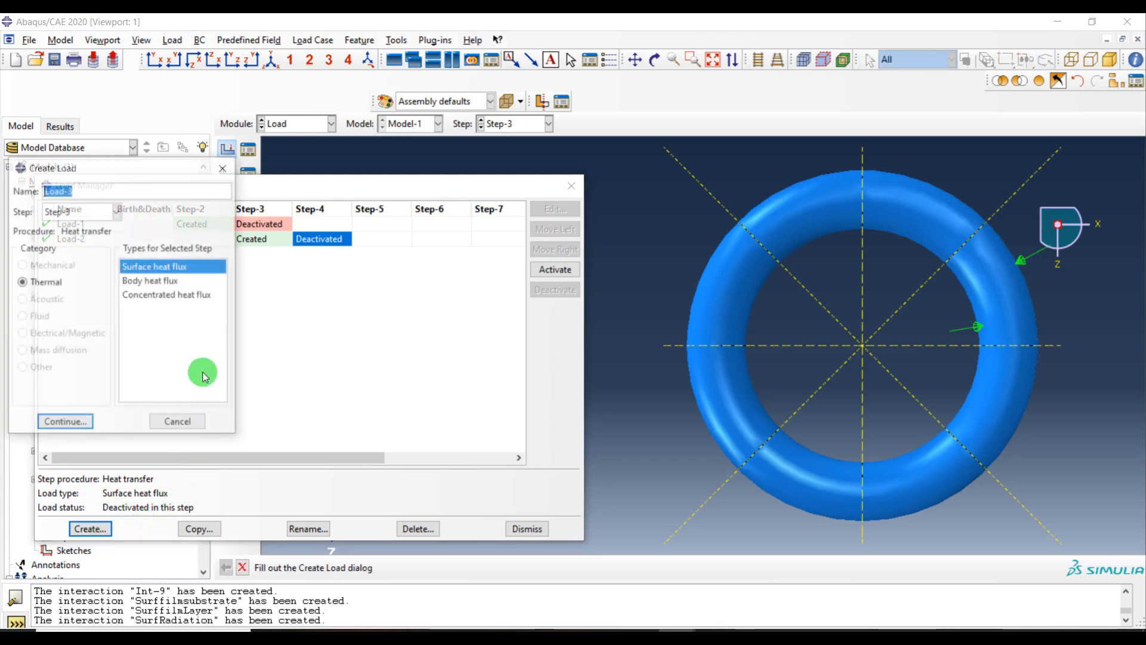
click(77, 209)
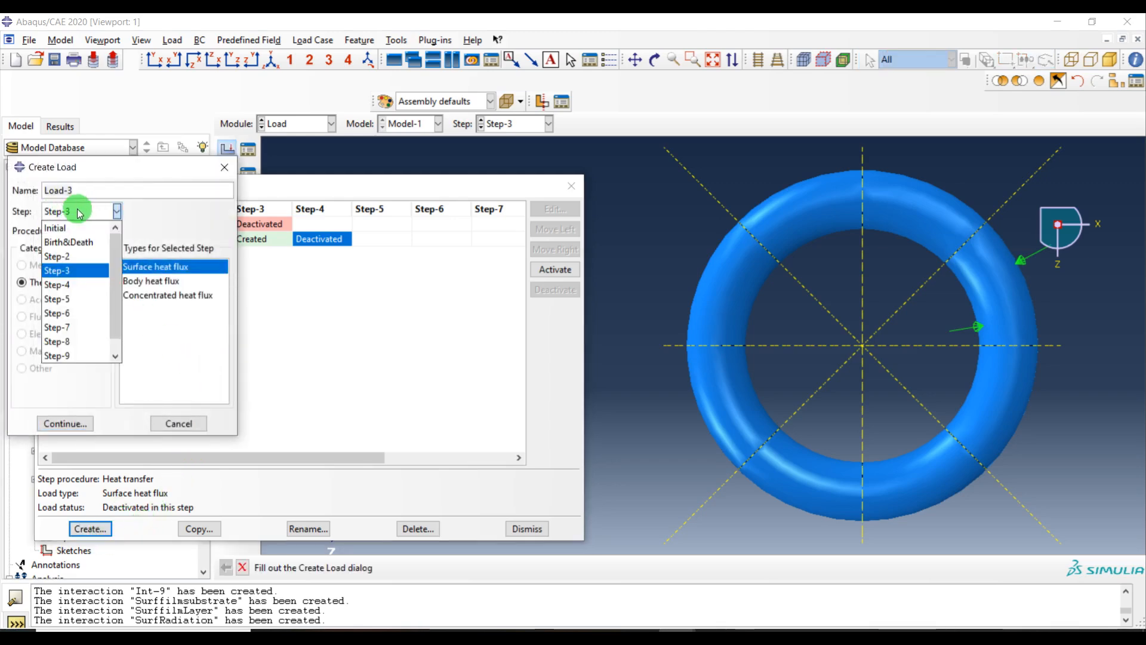
click(70, 293)
click(87, 428)
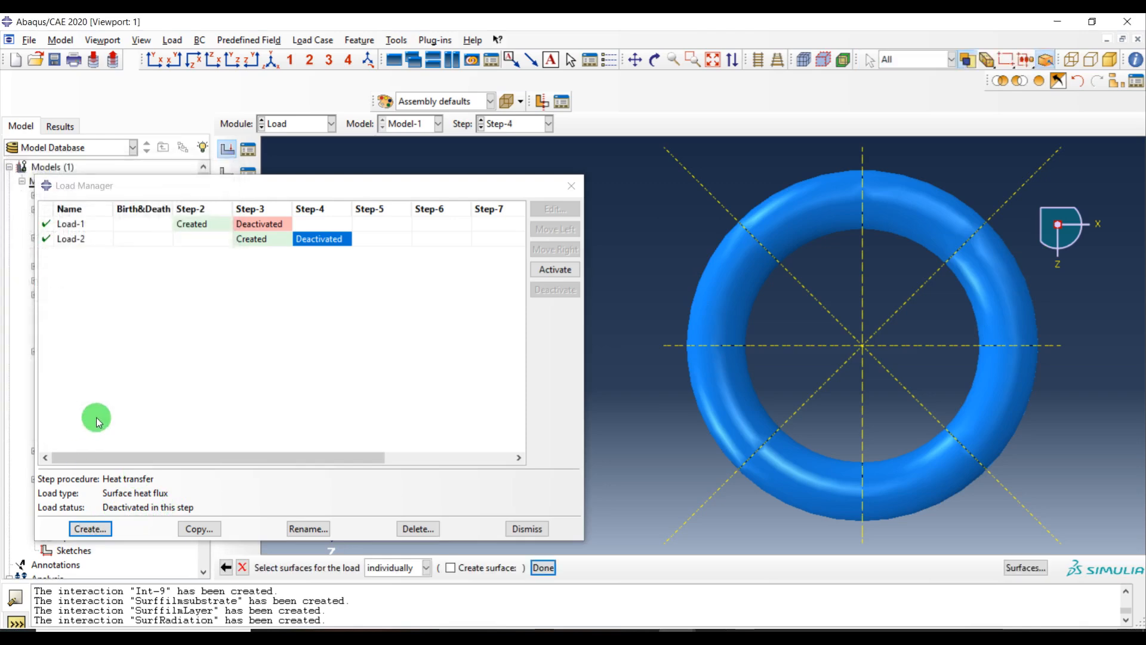
click(997, 395)
middle_click(615, 280)
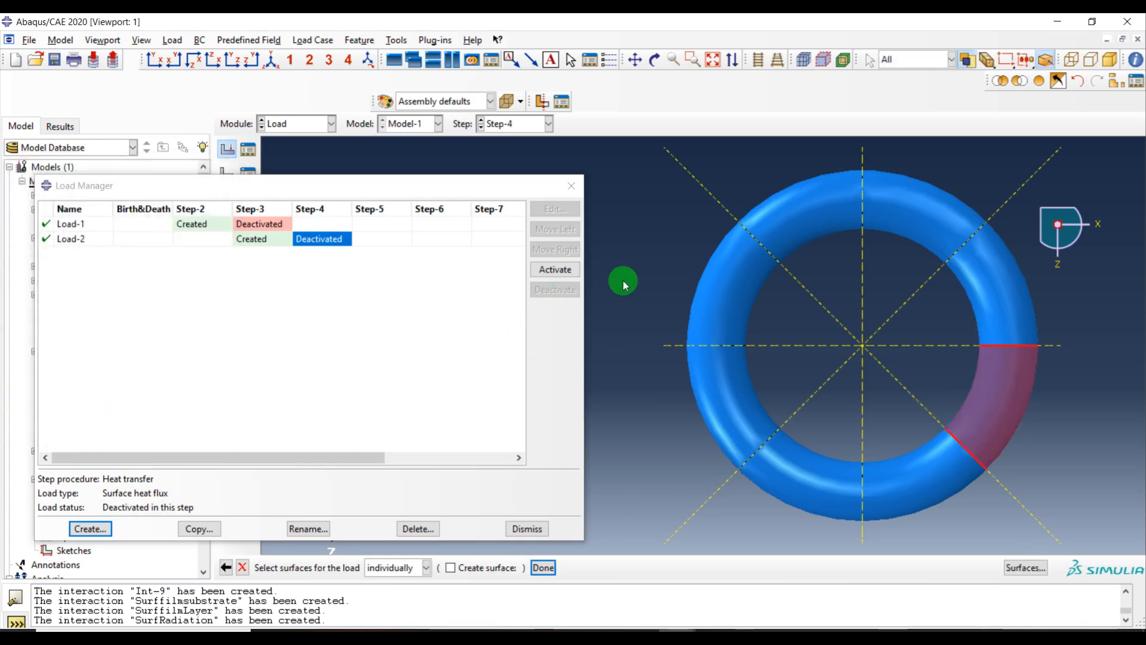
click(105, 306)
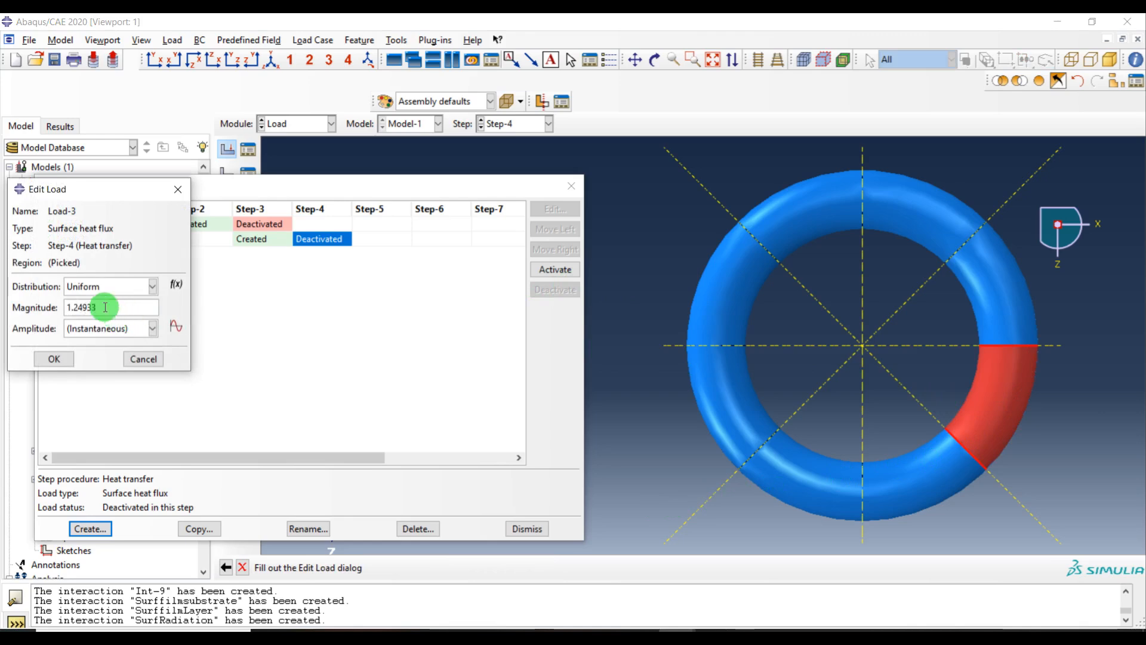
text(1.24933e7)
click(53, 359)
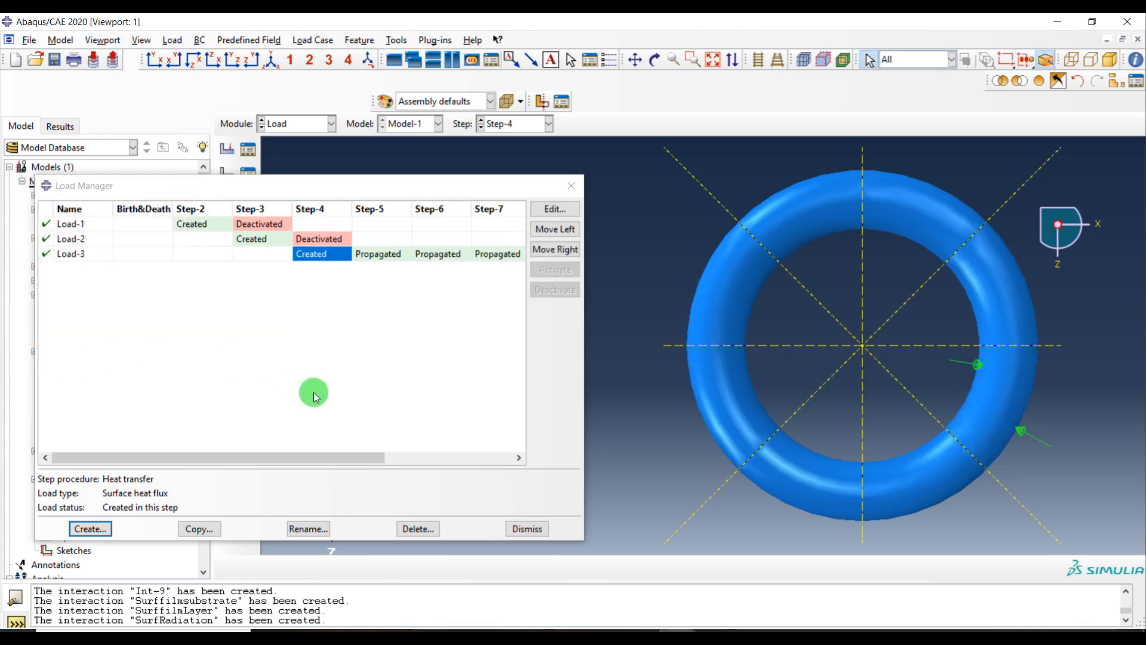
click(373, 254)
click(555, 289)
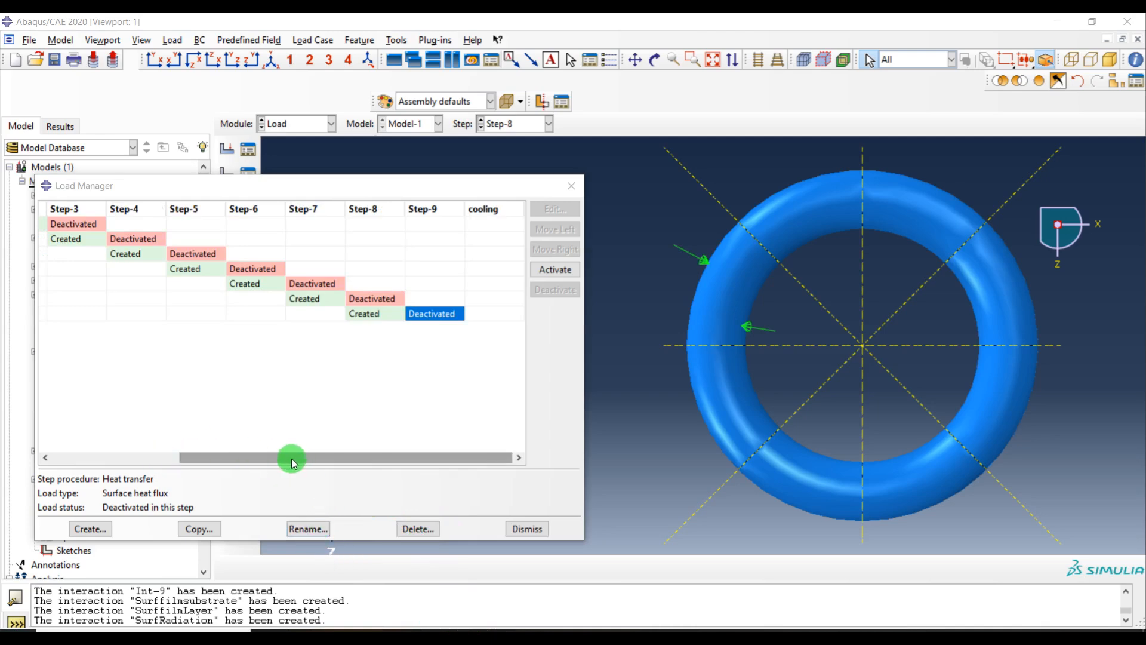
Create a Step-9 surface heat flux of 1.24933e7 on the ring segment just counterclockwise of the vertical axis, deactivated in the cooling step
drag(292, 463, 258, 481)
click(99, 527)
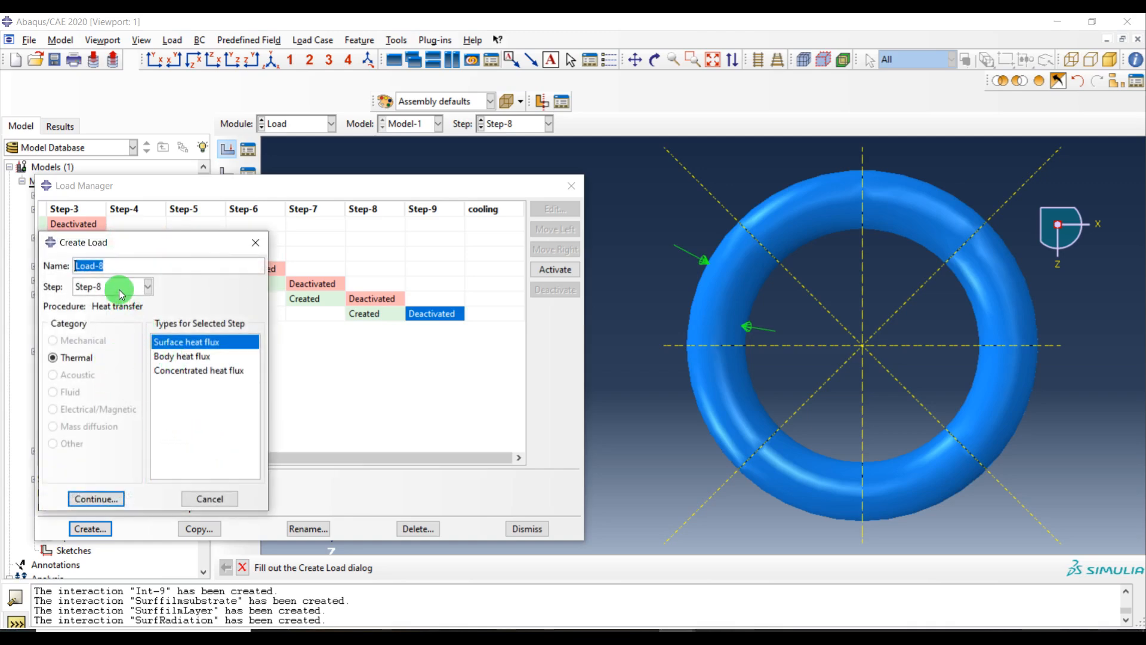
click(121, 292)
click(113, 432)
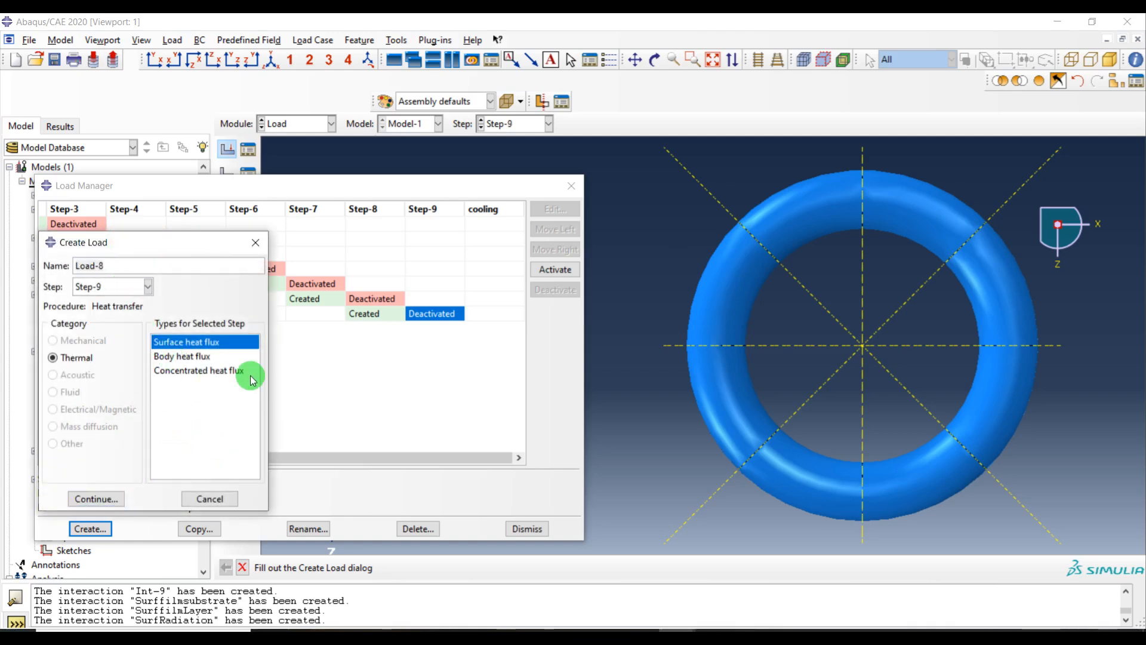
click(96, 499)
click(784, 246)
middle_click(670, 235)
click(90, 308)
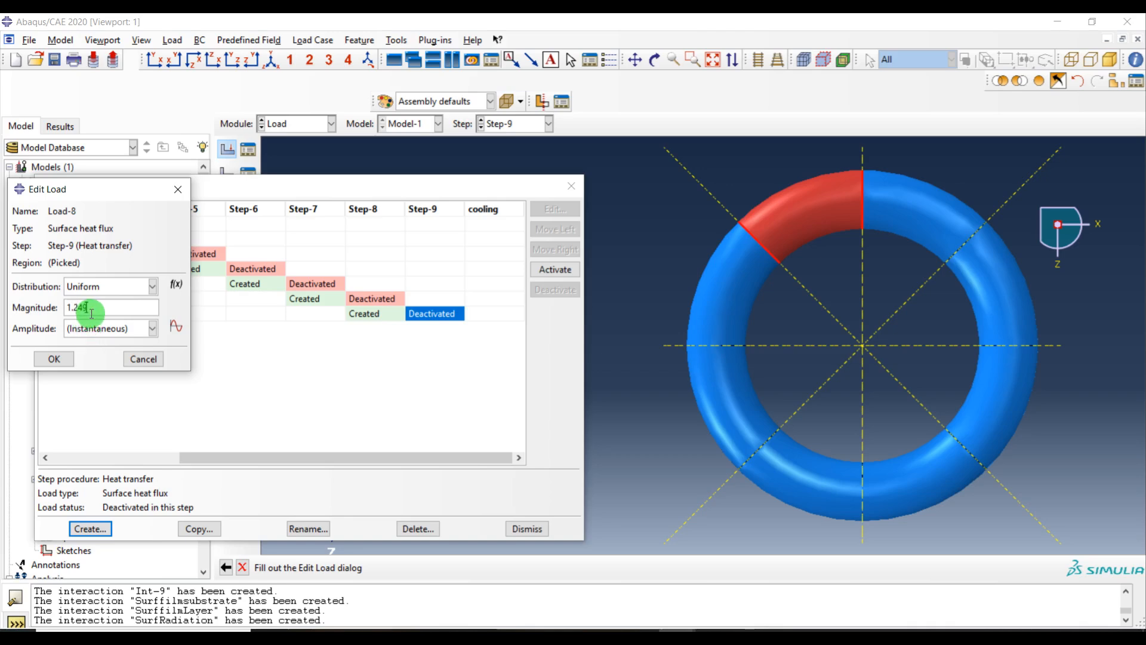
click(67, 359)
click(504, 330)
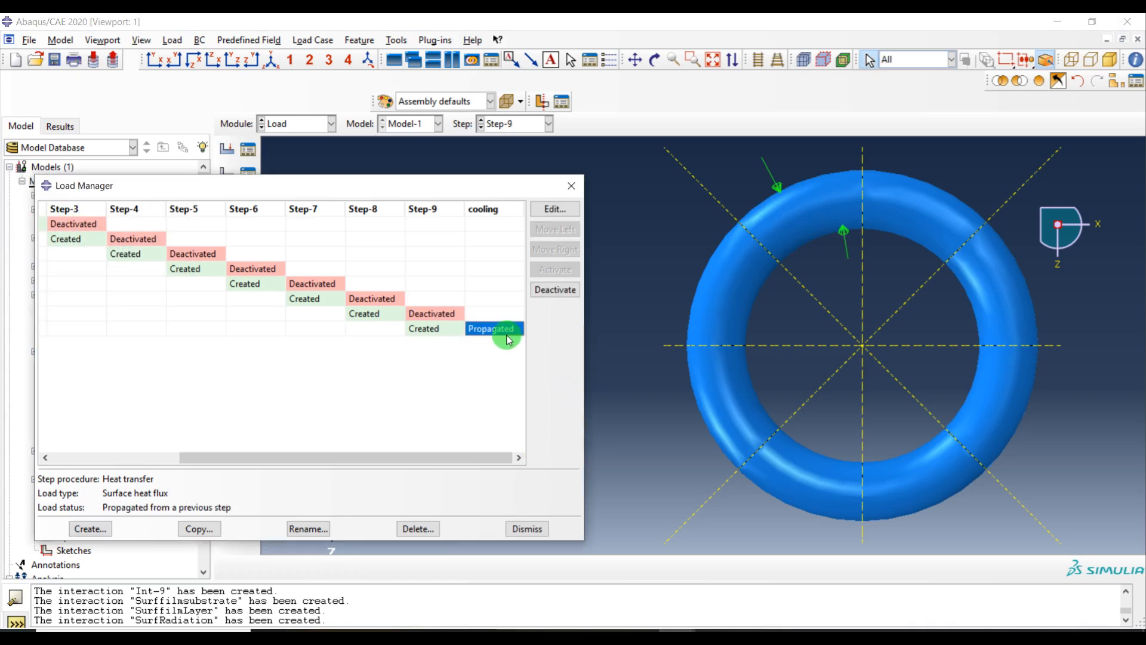
click(554, 290)
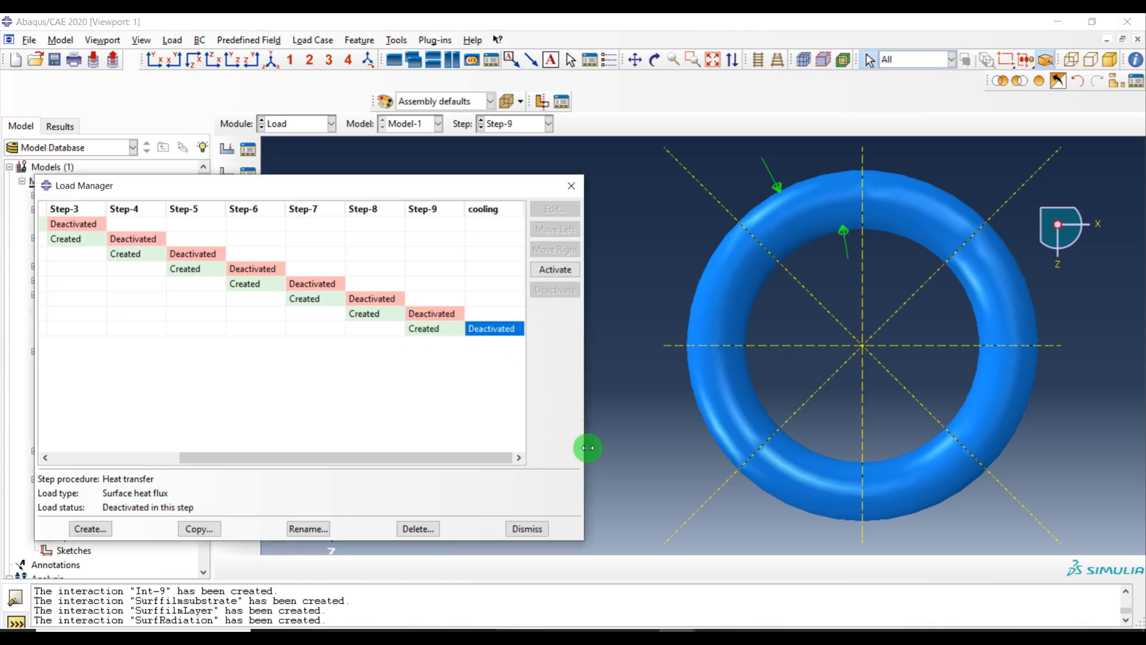
drag(588, 447, 884, 455)
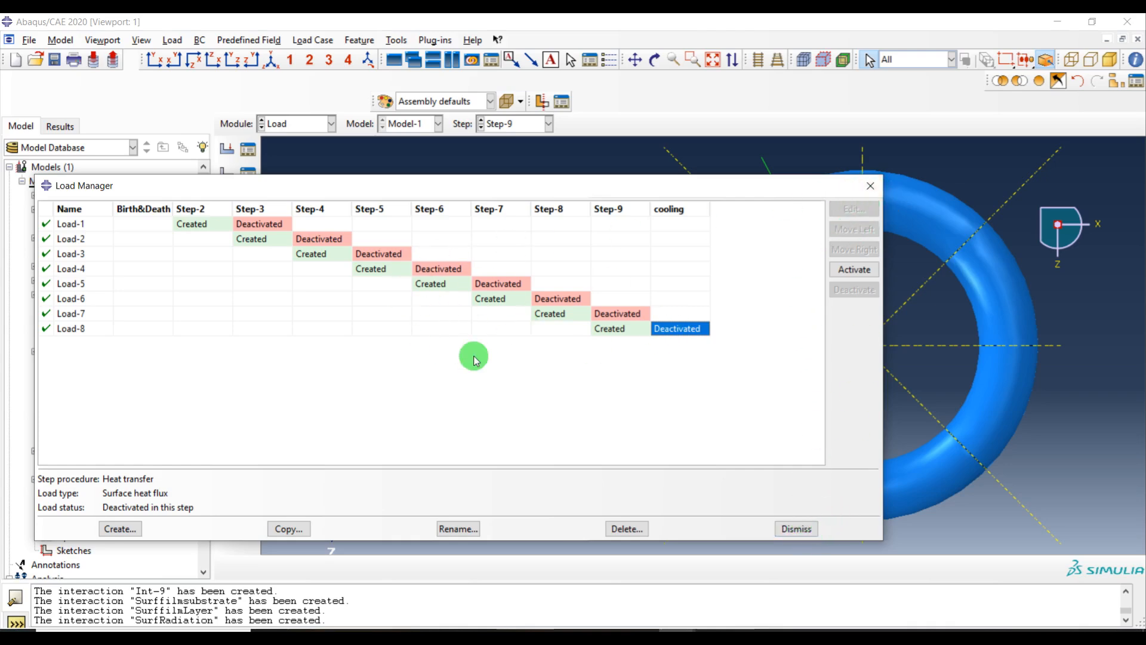
click(797, 529)
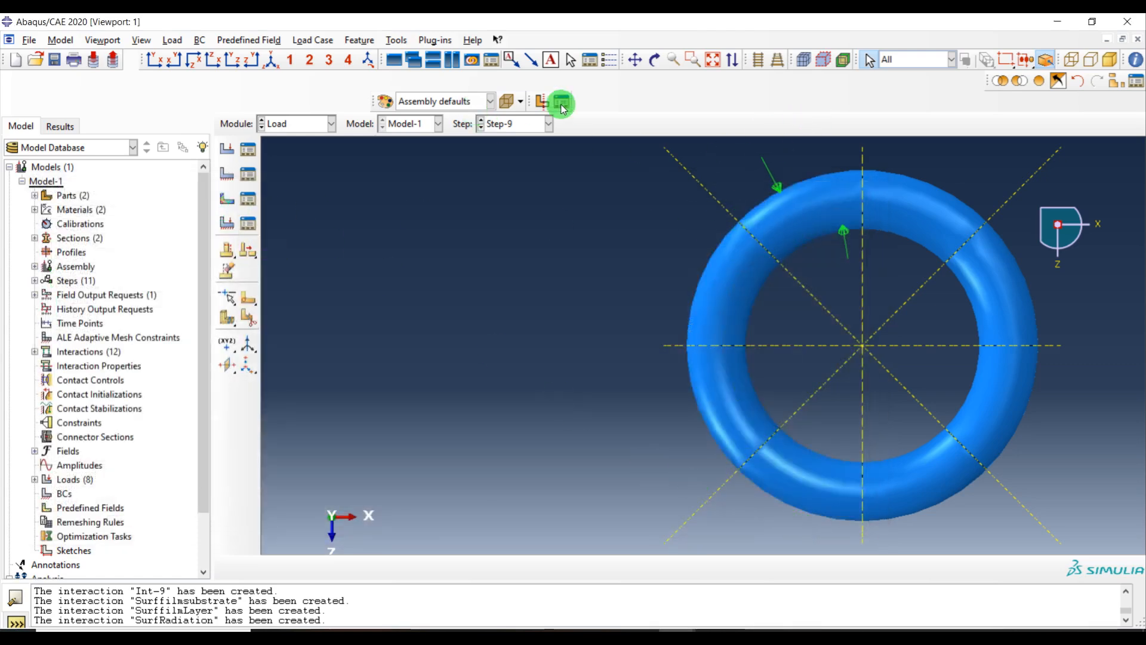
Show all instances and create an Initial-step temperature predefined field of 25 on the whole model
click(1046, 85)
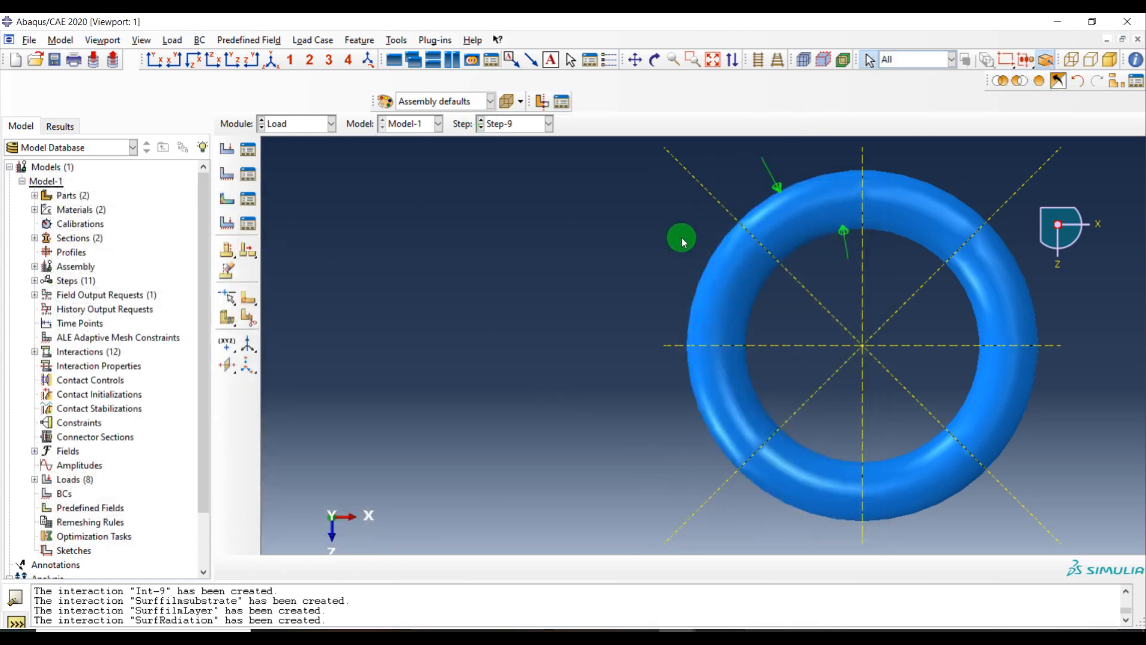
scroll(767, 307, down, 8)
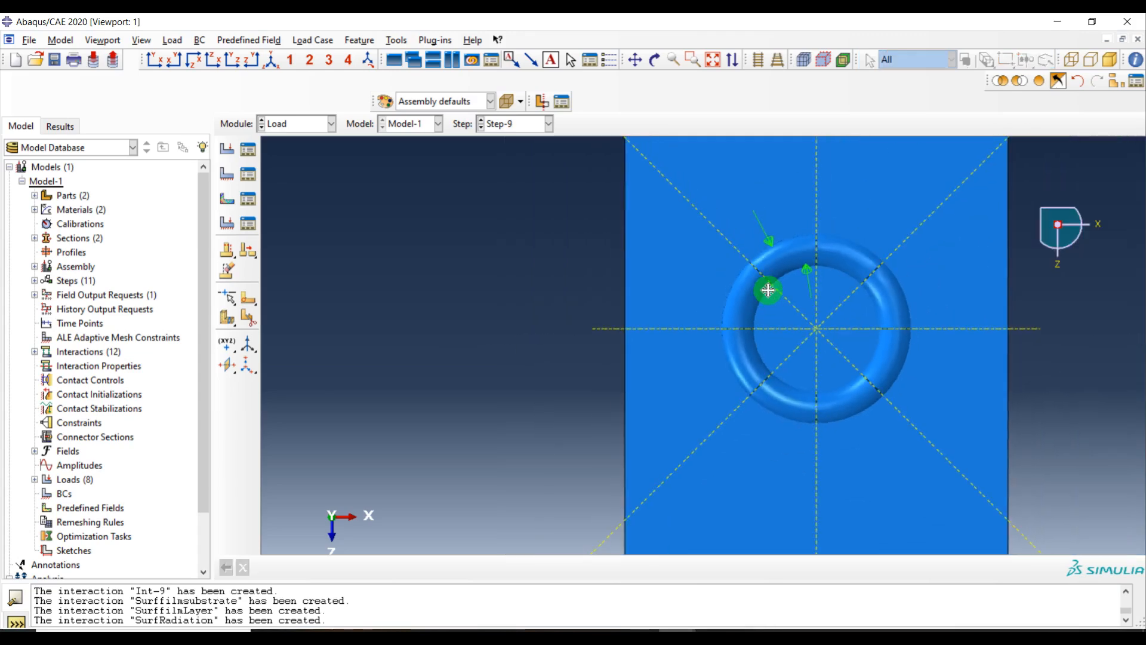
click(227, 198)
click(77, 322)
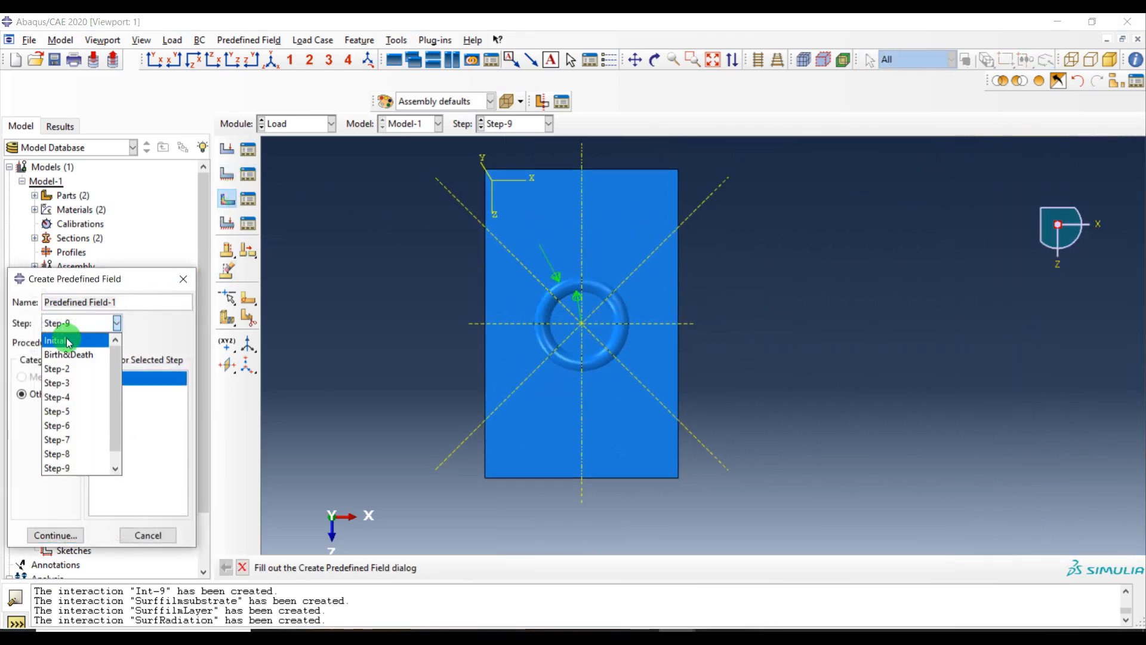
click(61, 334)
click(123, 382)
click(55, 535)
drag(755, 144, 381, 572)
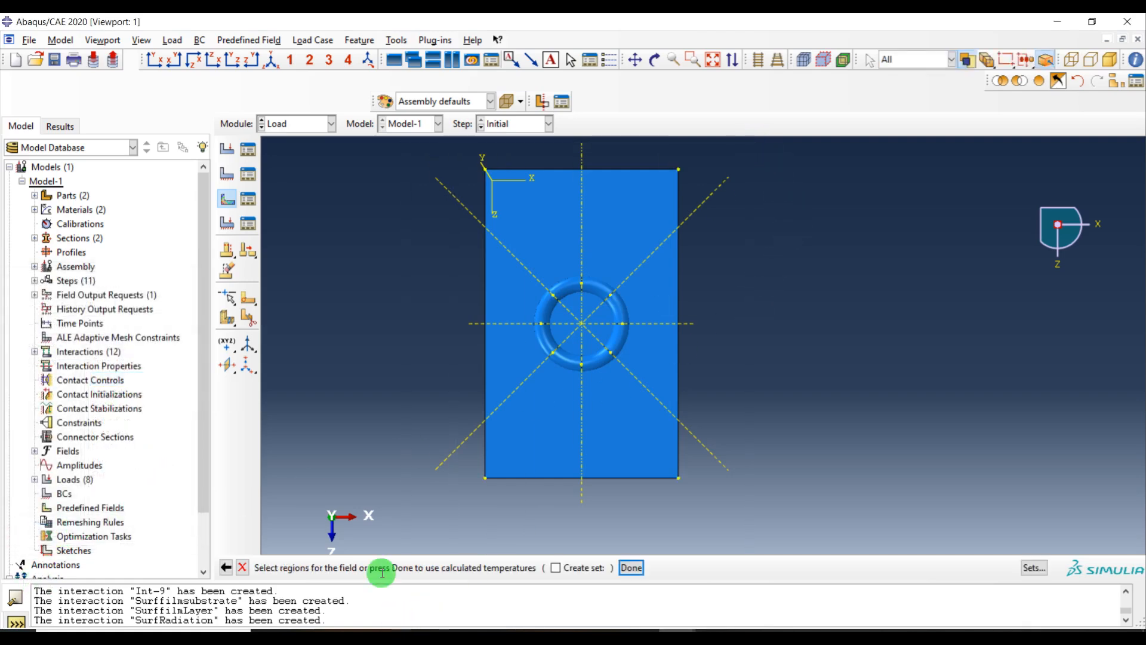
middle_click(338, 384)
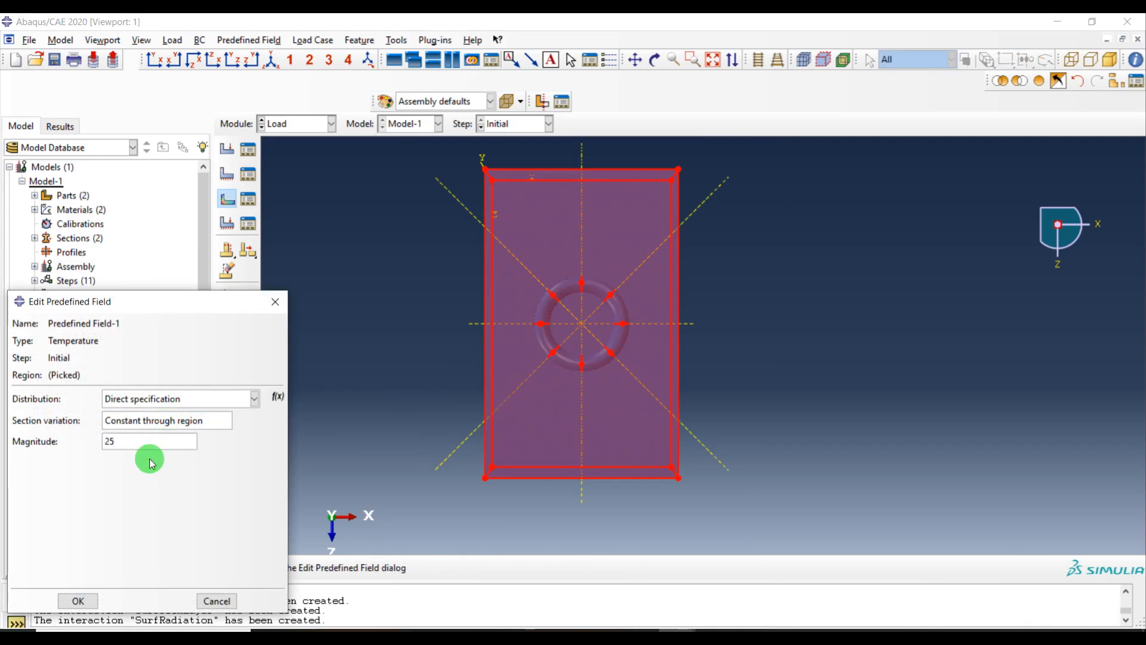
click(78, 601)
Review the defined loads and the predefined field in their managers
ctrl+alt+drag(747, 366, 826, 320)
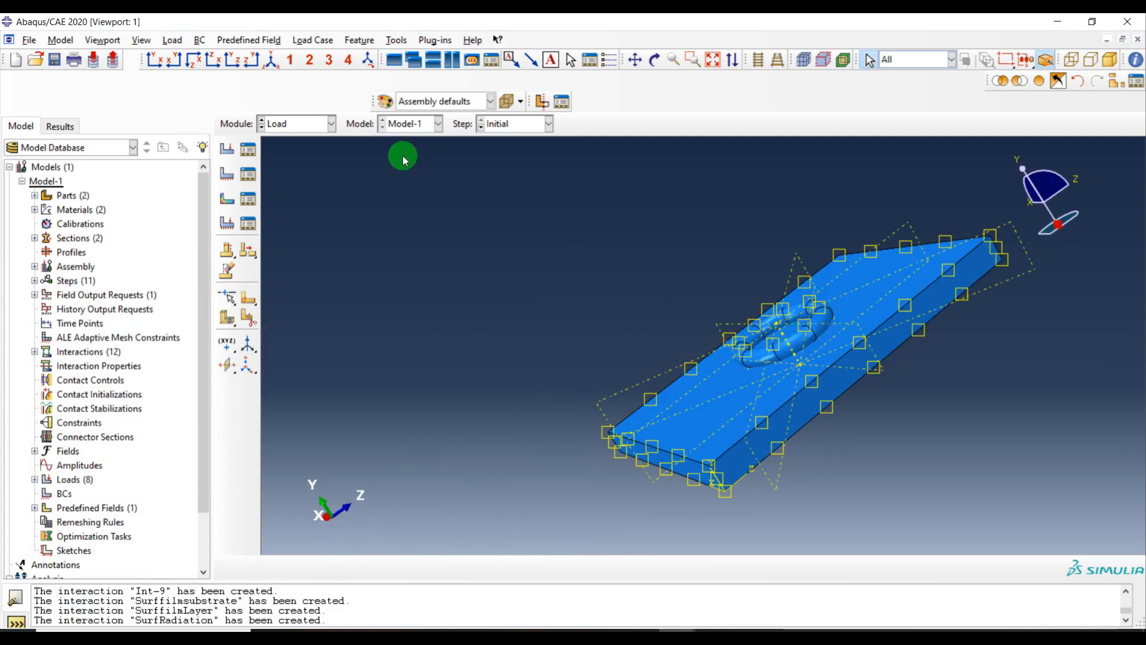
click(297, 128)
click(447, 254)
click(248, 148)
click(797, 527)
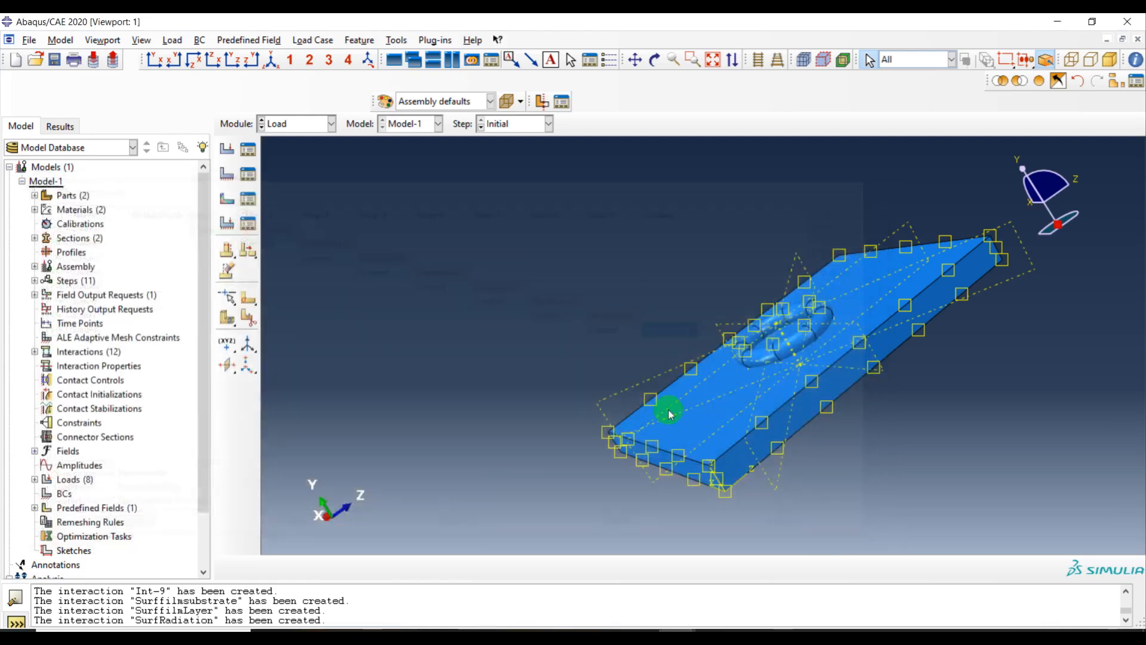
click(248, 198)
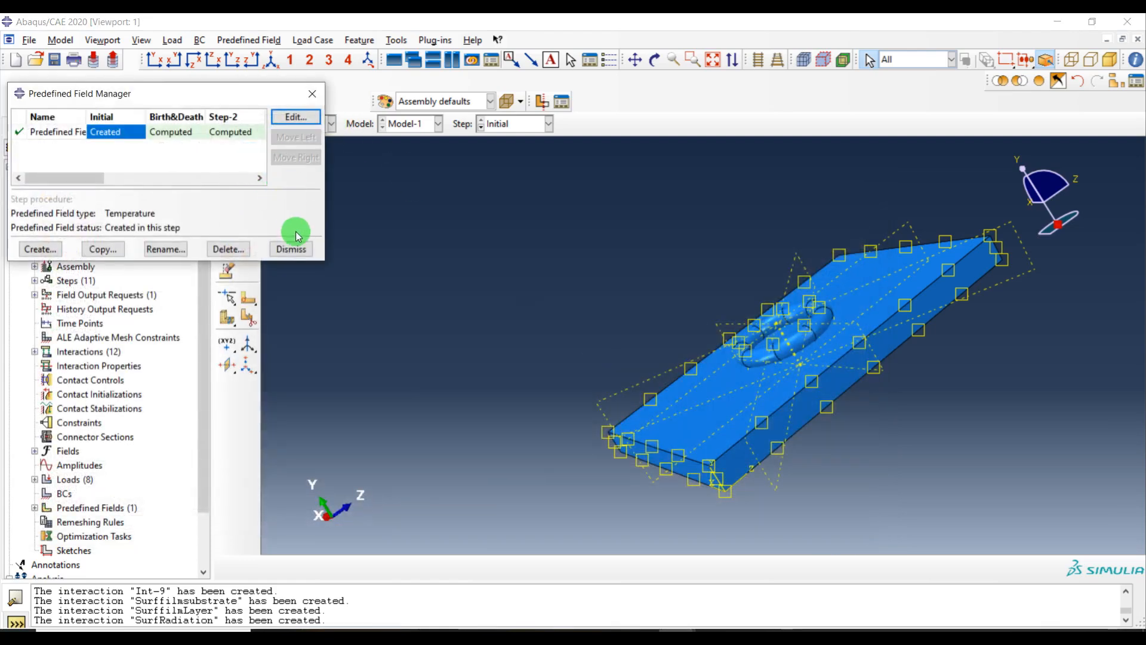
drag(324, 194, 626, 222)
click(565, 247)
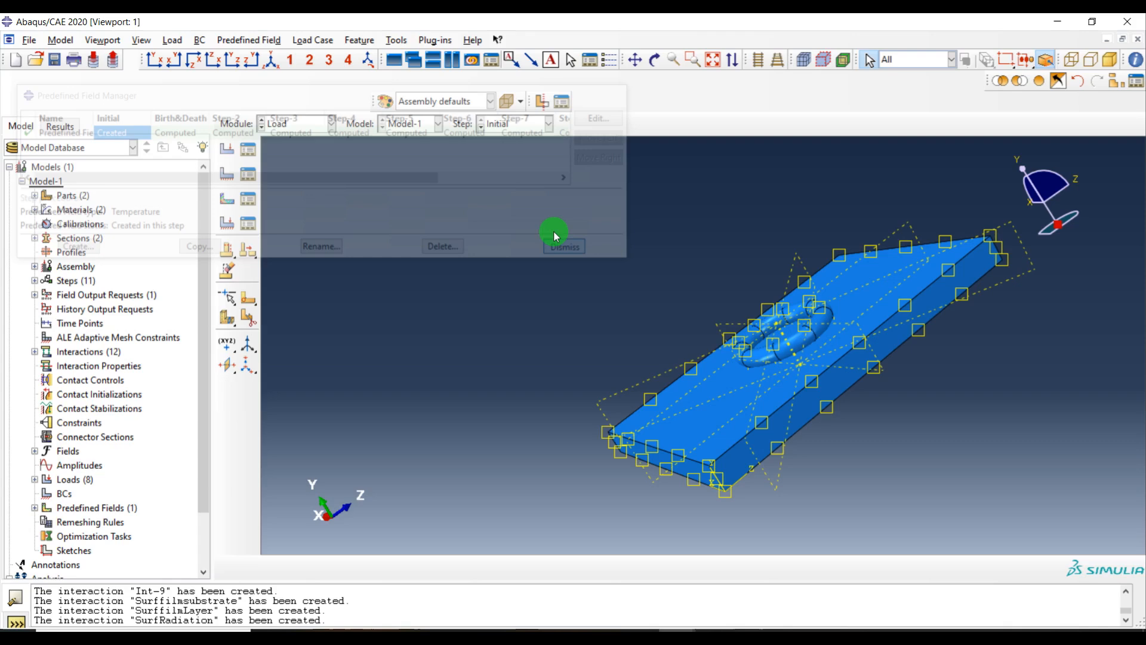
Switch to the Job module
click(302, 123)
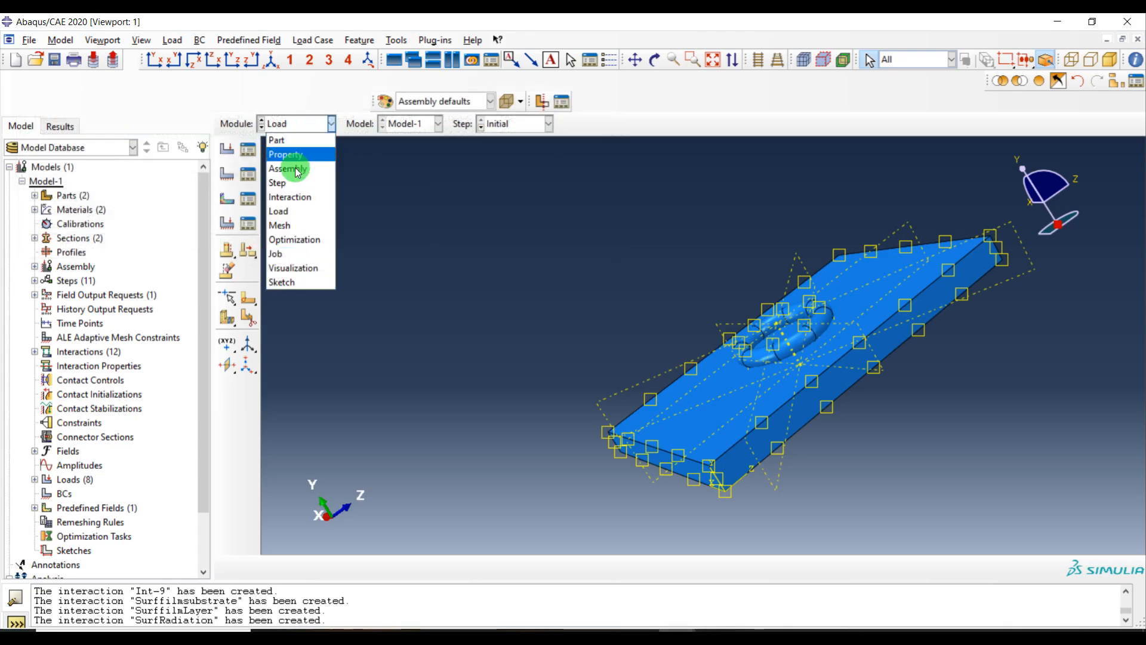
click(300, 253)
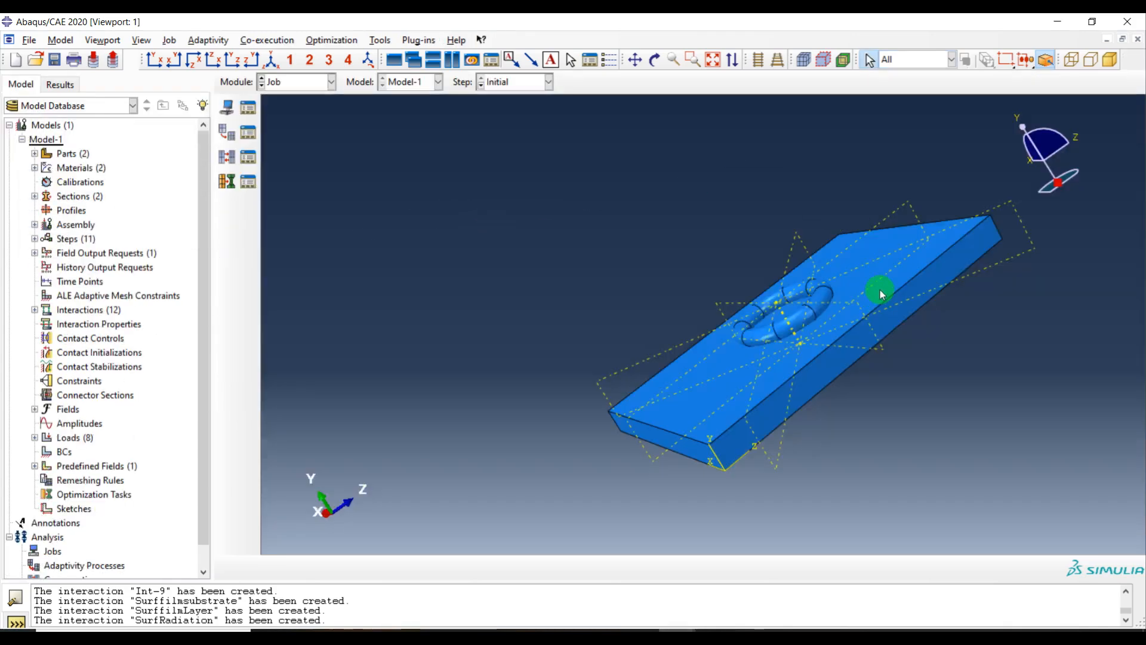
ctrl+alt+drag(898, 263, 903, 366)
ctrl+alt+drag(748, 274, 763, 322)
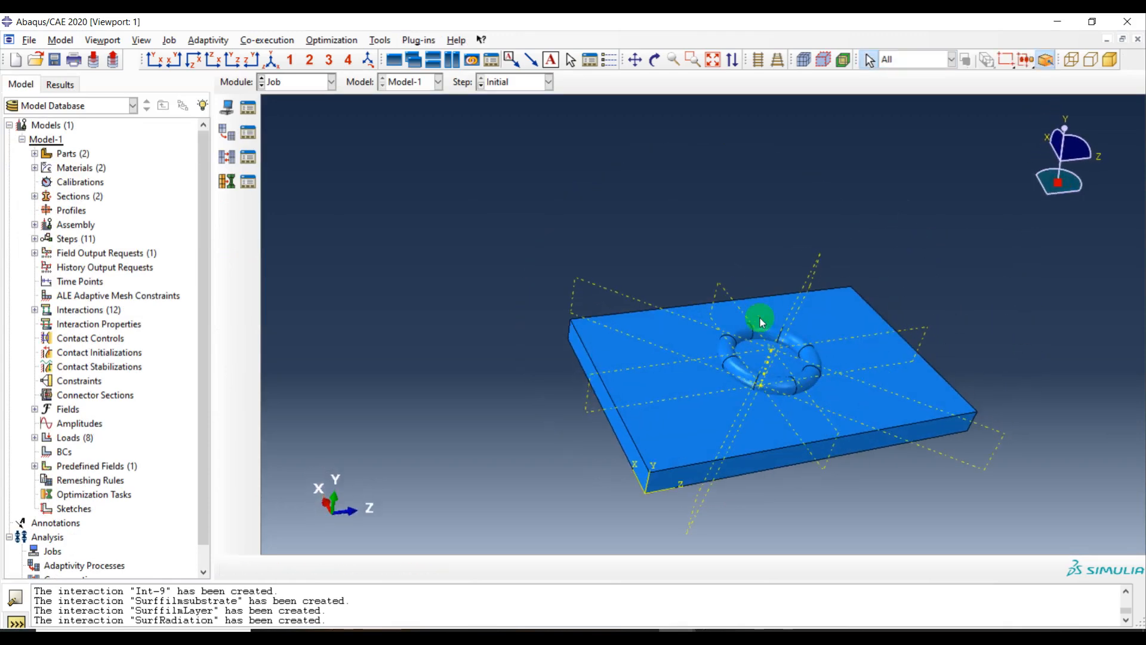
ctrl+alt+middle_drag(746, 306, 589, 225)
Create job AM_single for Model-1 using 8 processors and submit it for analysis
click(250, 110)
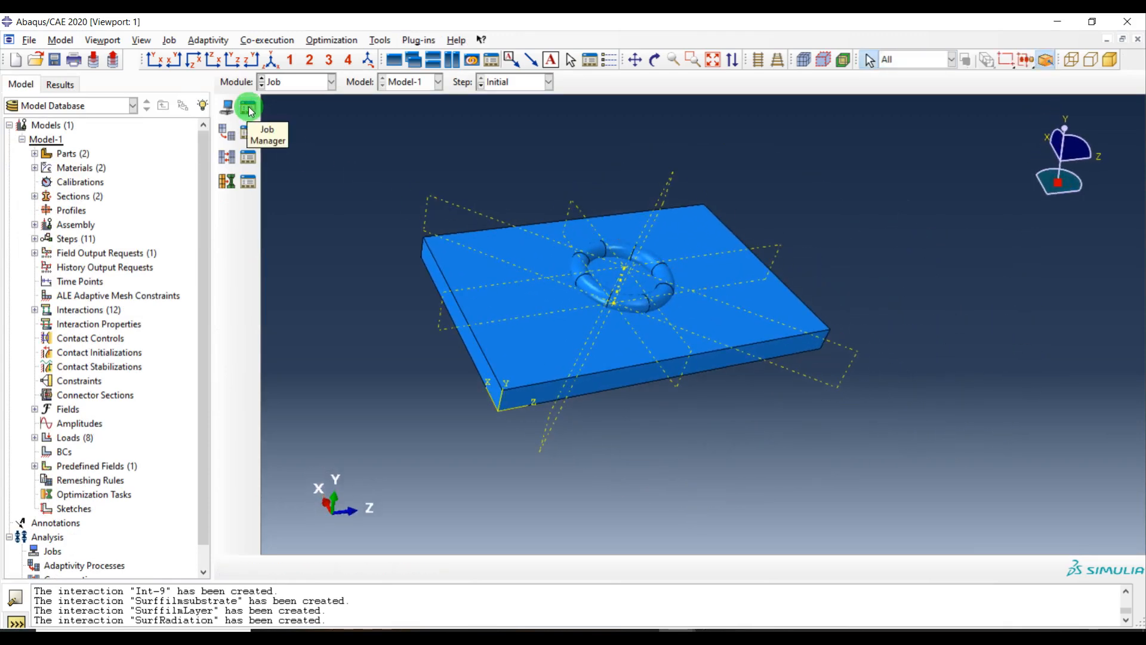
click(41, 289)
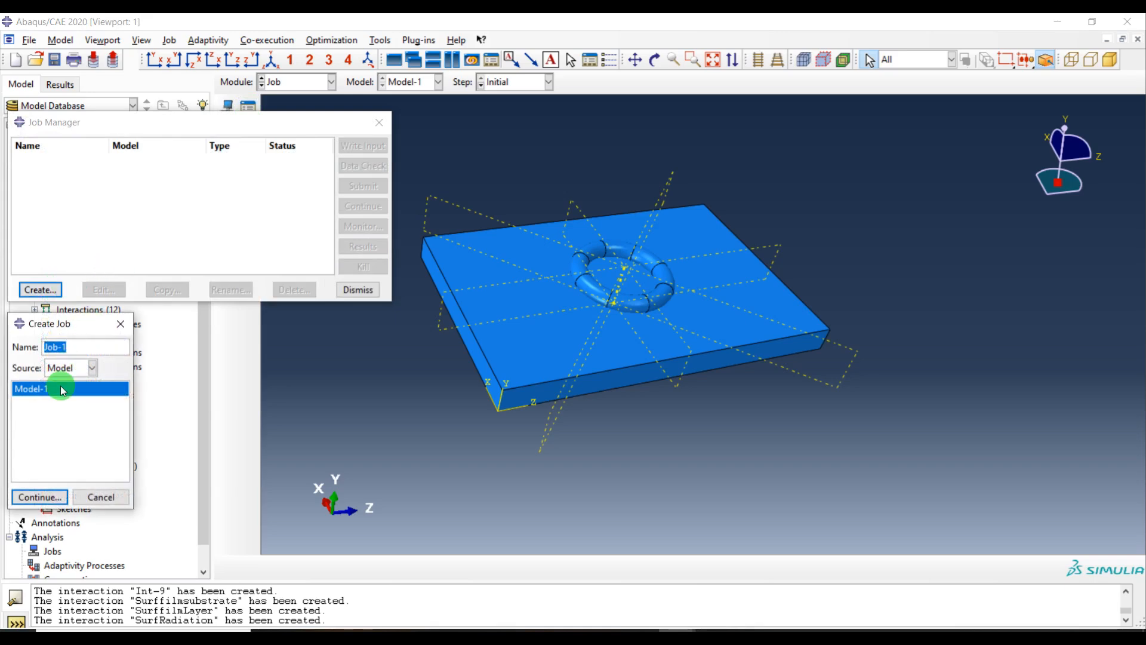
text(AM_sin)
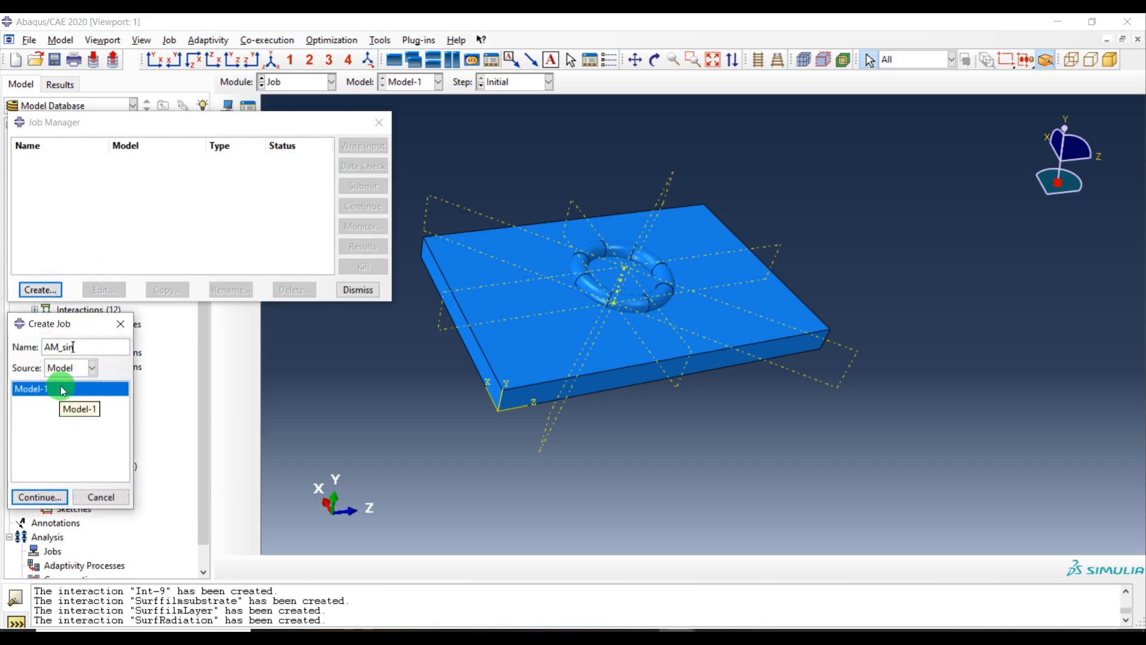
text(gle)
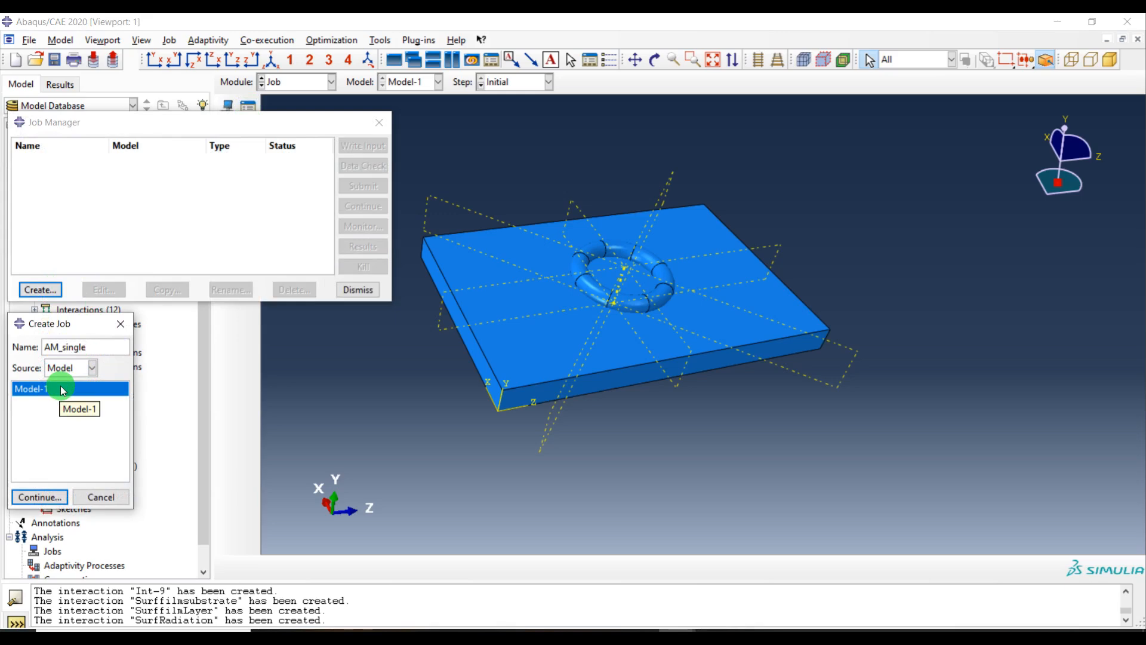
click(36, 496)
click(189, 205)
click(117, 225)
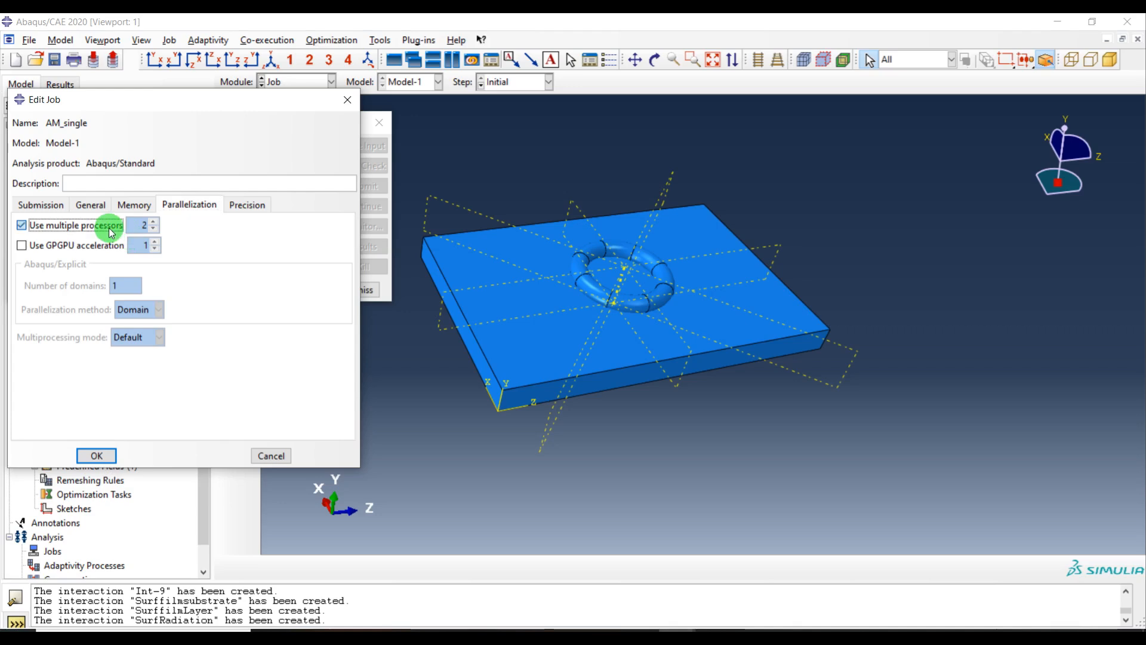
double_click(130, 225)
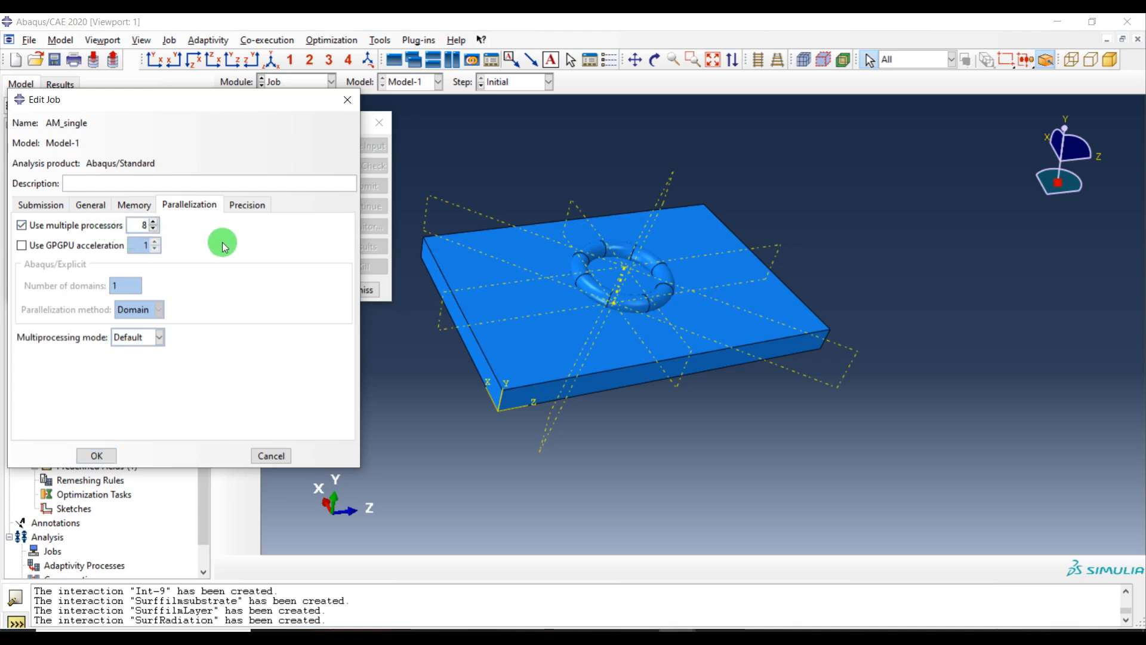
click(96, 455)
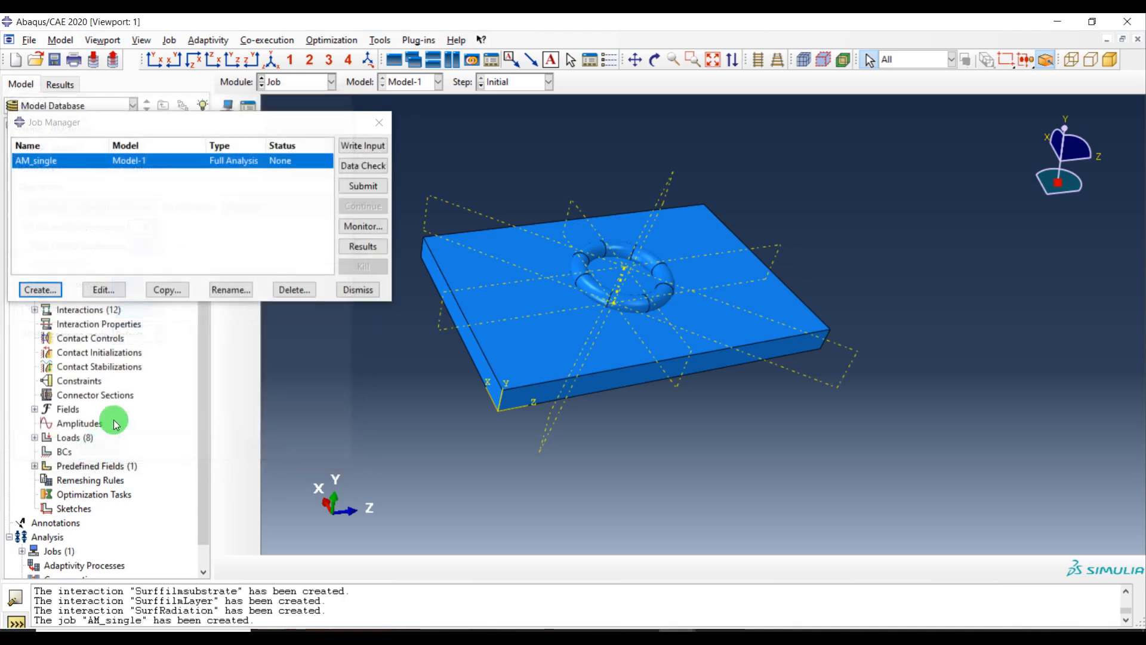
click(355, 192)
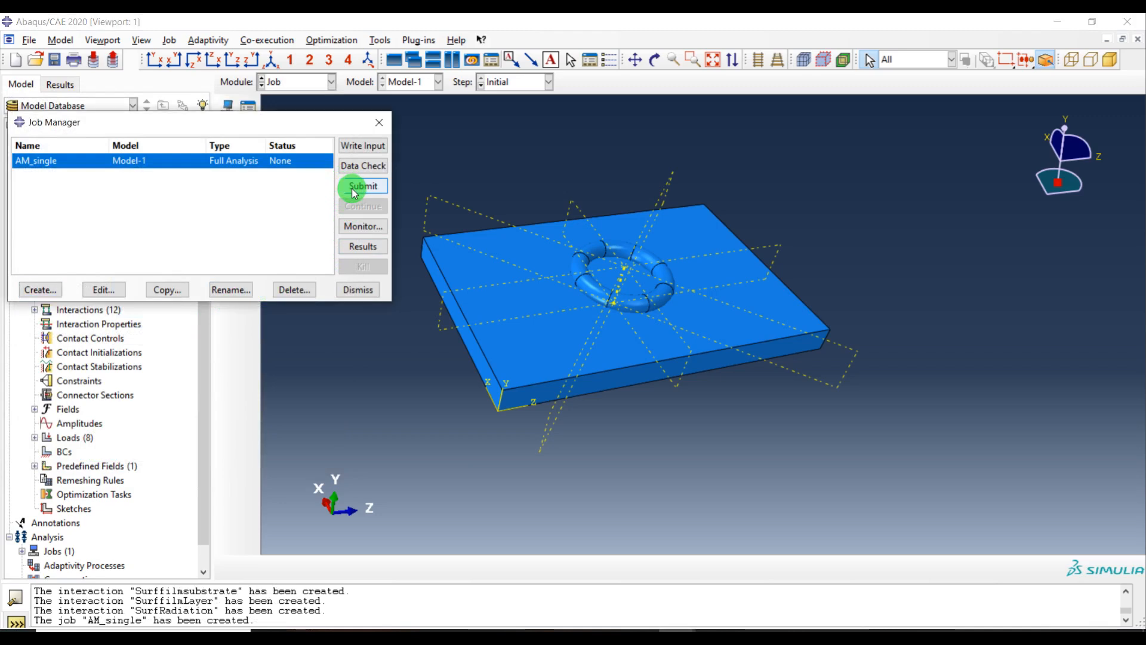
click(574, 403)
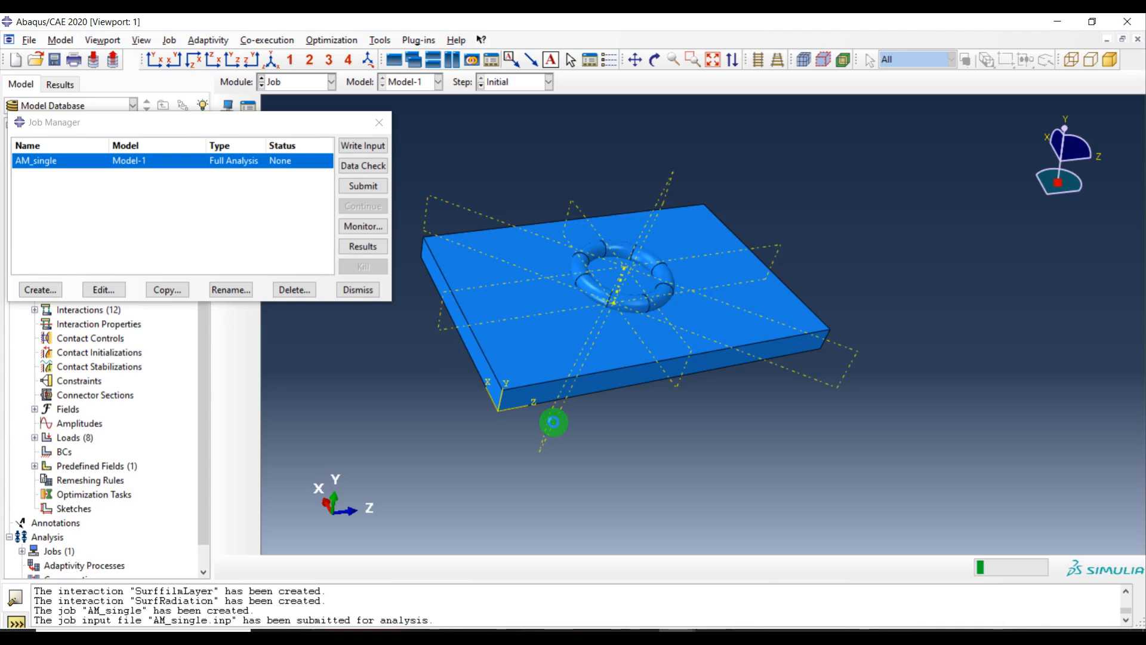
Monitor the AM_single job's progress in its monitor window until the analysis completes, then close the monitor
click(363, 226)
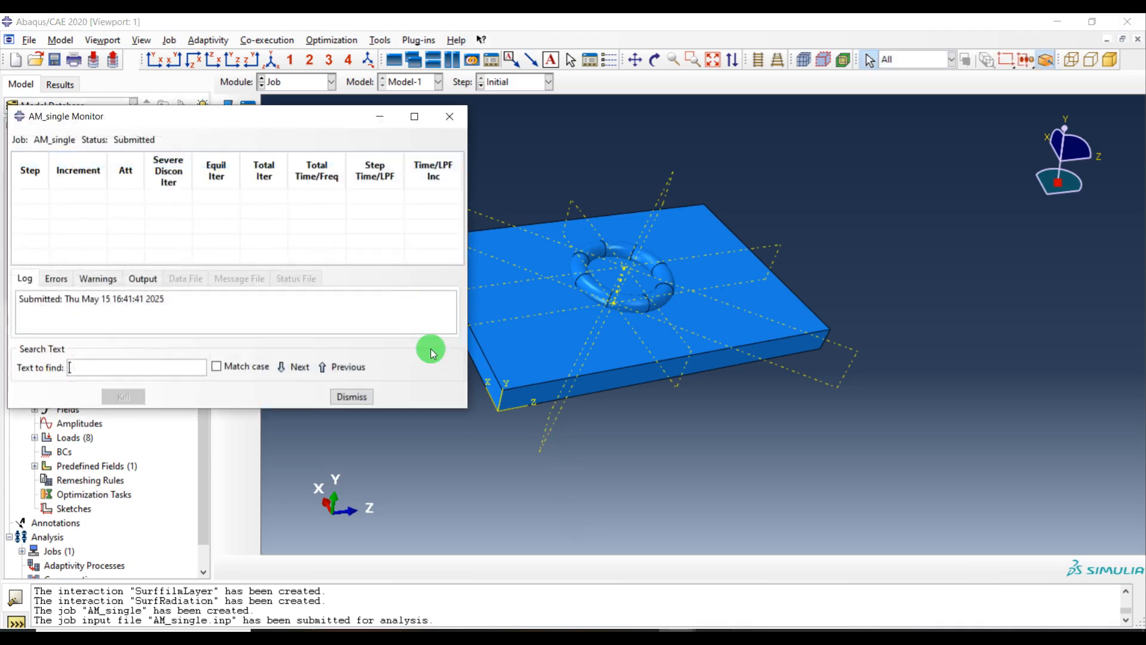
drag(462, 409, 568, 443)
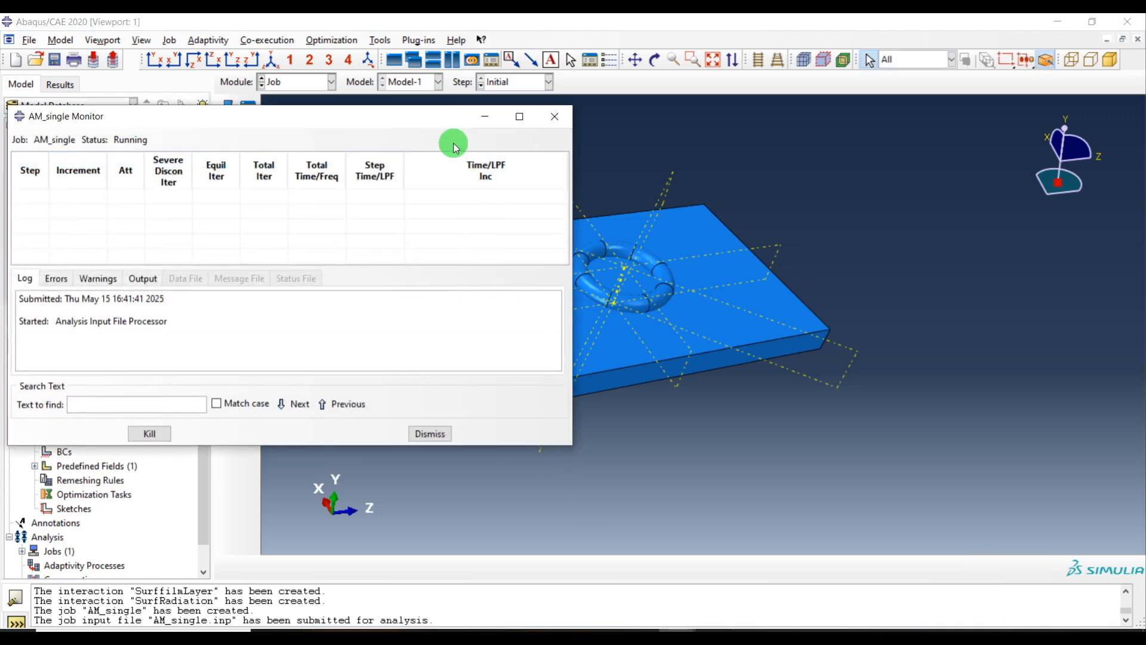
drag(448, 115, 687, 130)
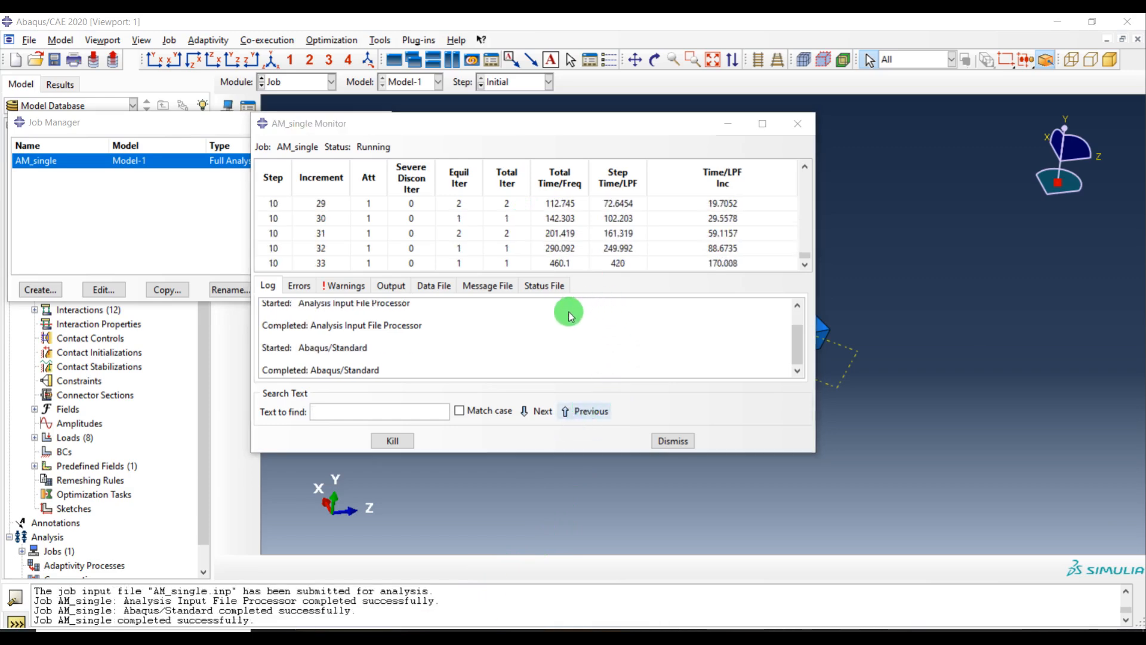
drag(640, 131, 758, 160)
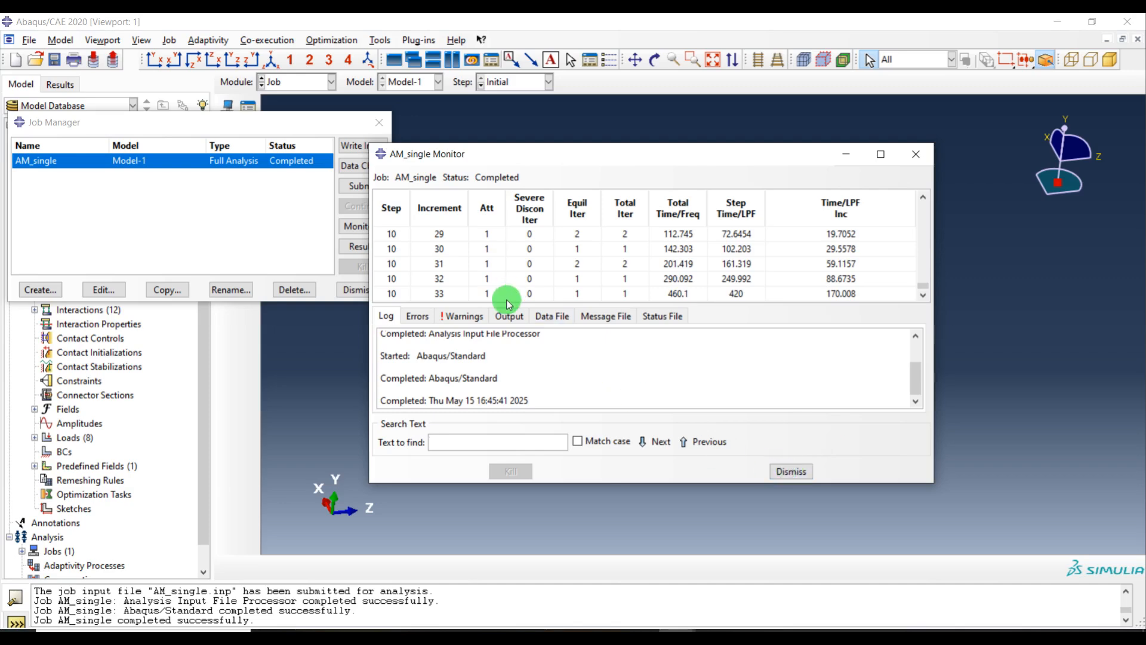
click(786, 476)
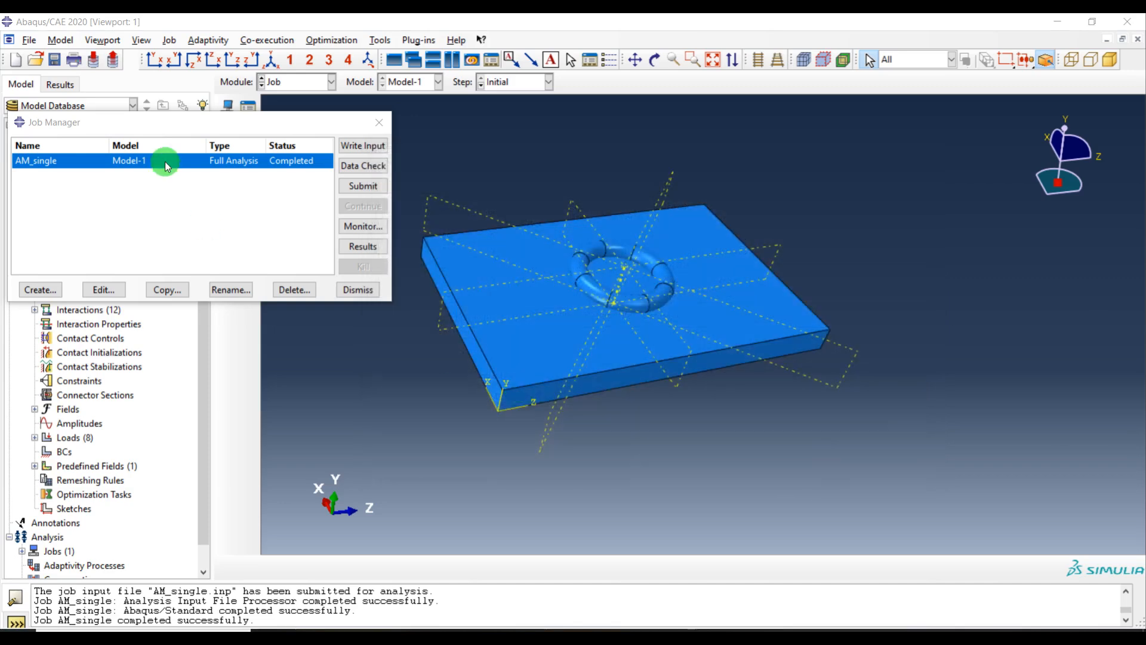
Open the AM_single results, plot contours of GRADT magnitude, and animate the contour plot through the time history
drag(266, 122, 320, 120)
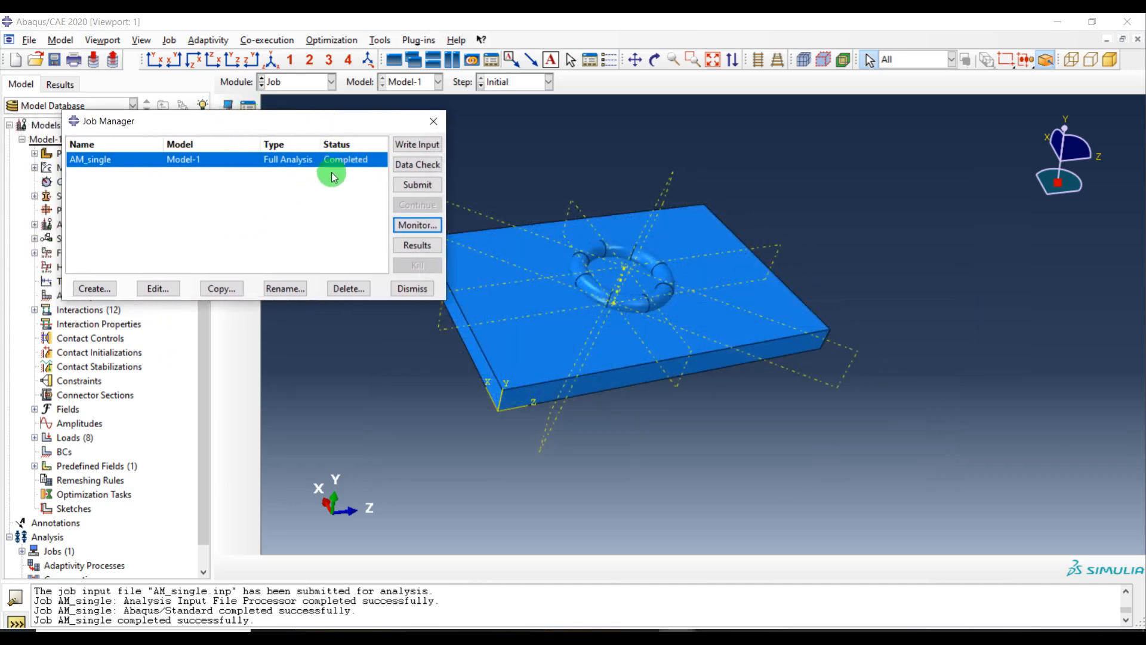
click(419, 246)
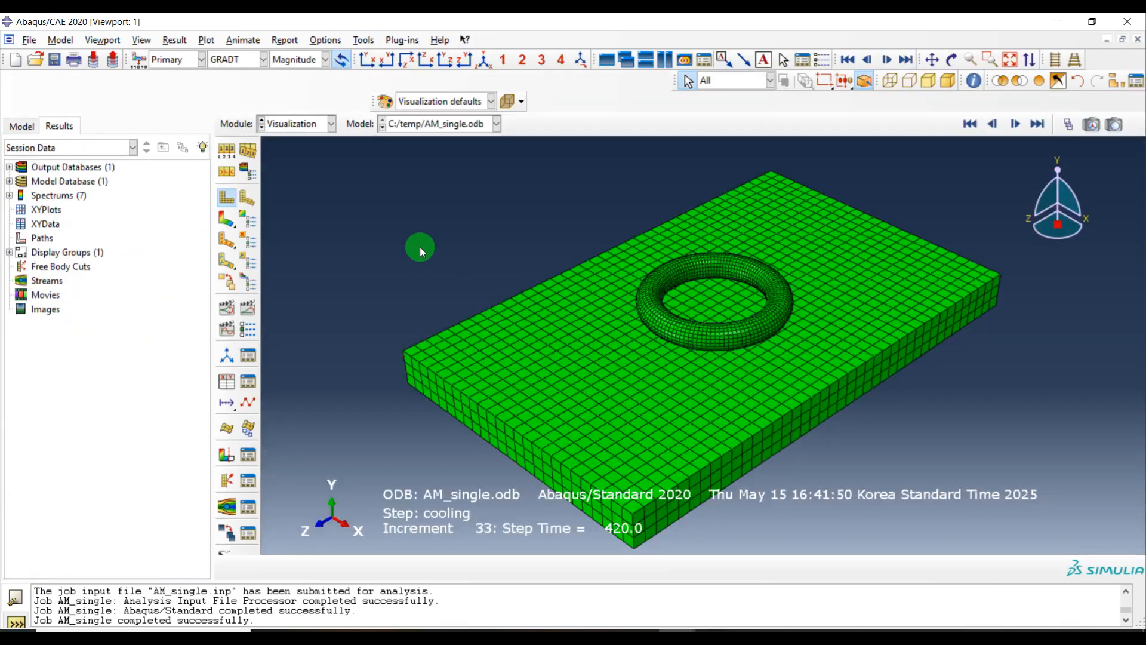
click(227, 220)
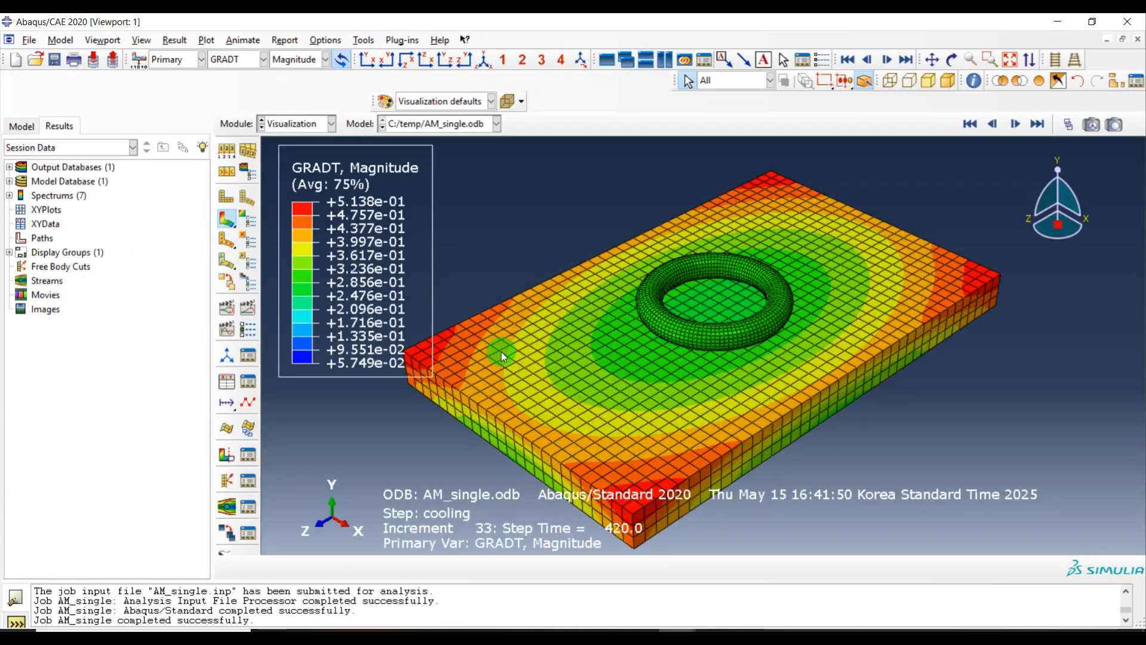
click(250, 315)
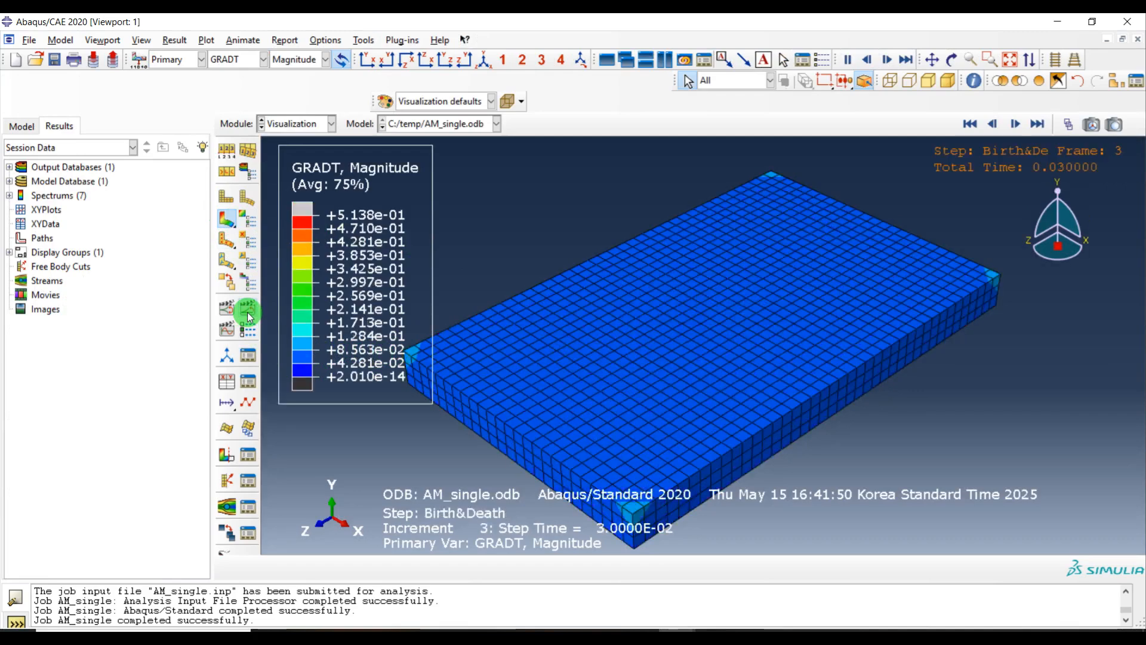